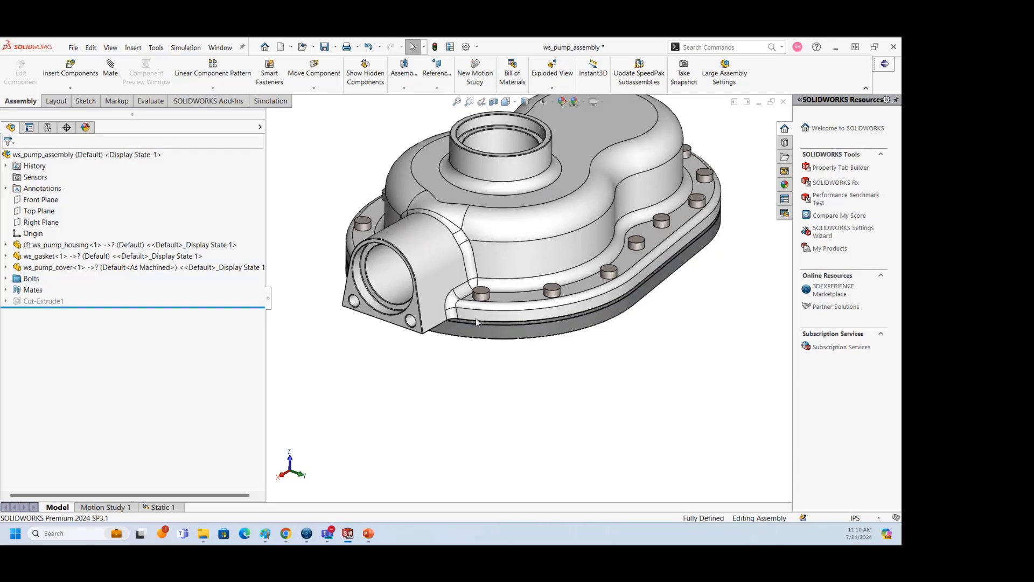
Examine the pump assembly from several angles, including the side port, the cover and the bolted flange
{"action": "scroll", "coordinate": [496, 321], "scroll_direction": "up", "scroll_amount": 2}
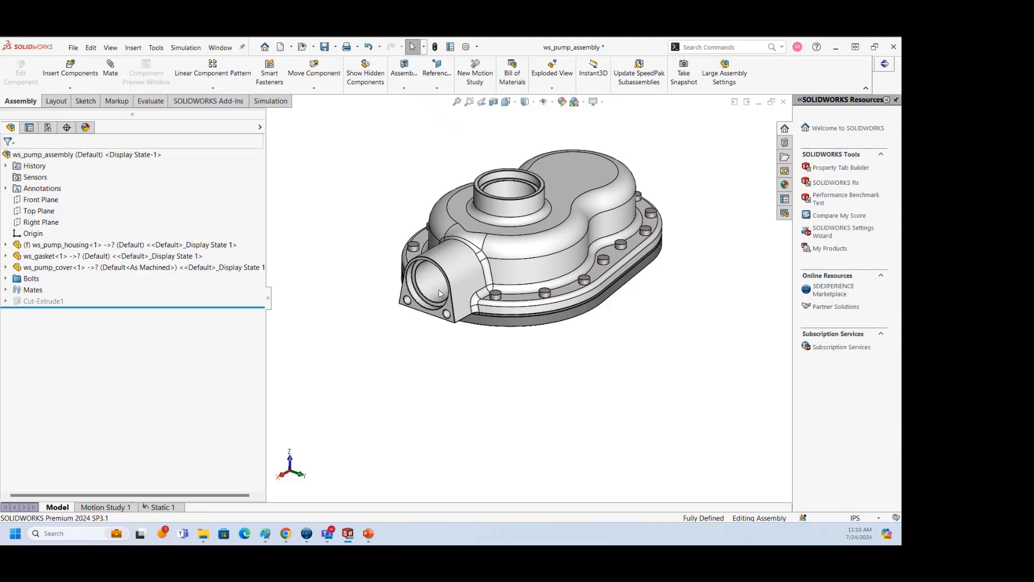
{"action": "middle_click_drag", "start_coordinate": [507, 294], "coordinate": [525, 254]}
{"action": "left_click", "coordinate": [521, 252]}
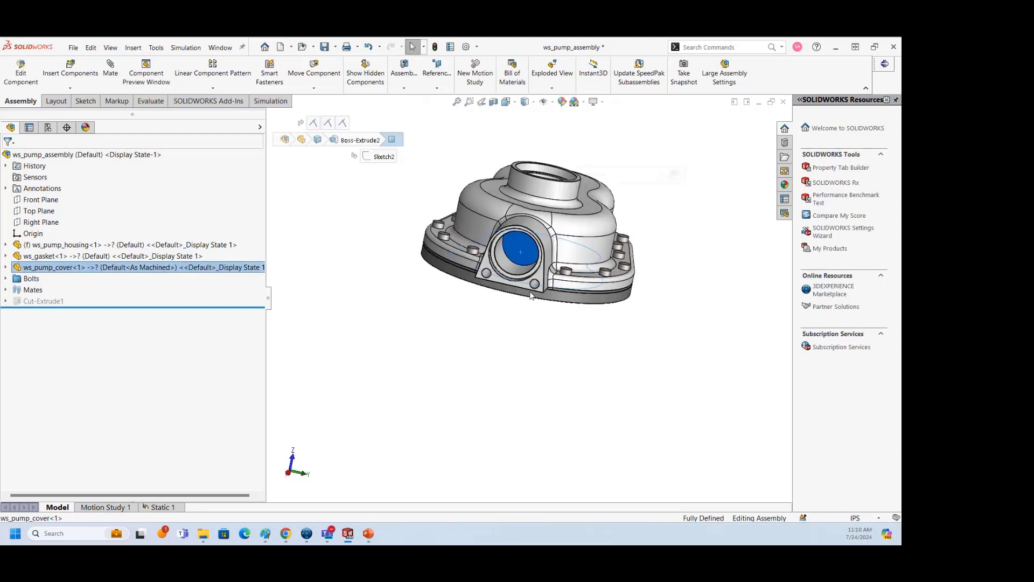
{"action": "middle_click_drag", "start_coordinate": [525, 341], "coordinate": [508, 318]}
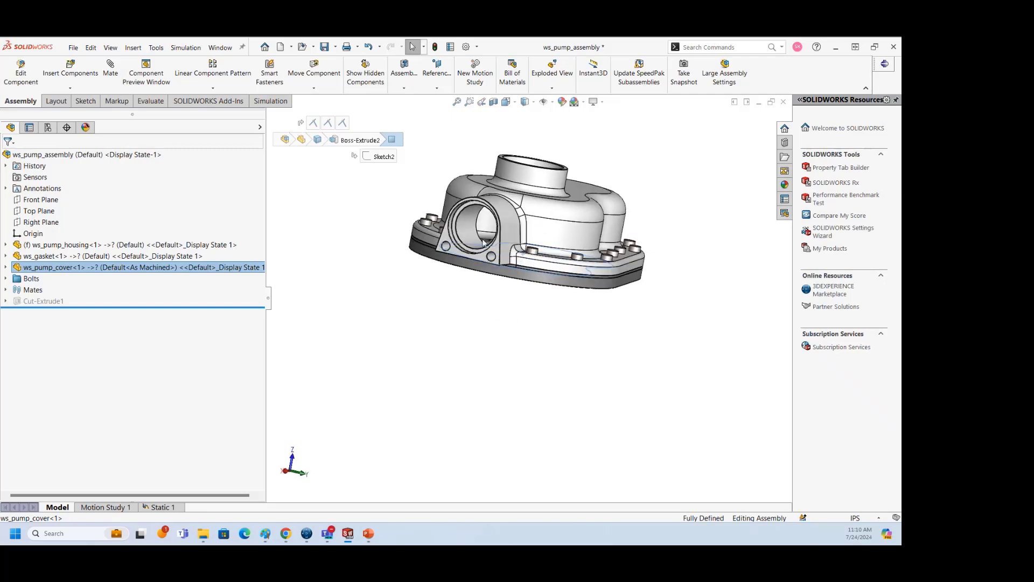
{"action": "middle_click_drag", "start_coordinate": [458, 280], "coordinate": [462, 215]}
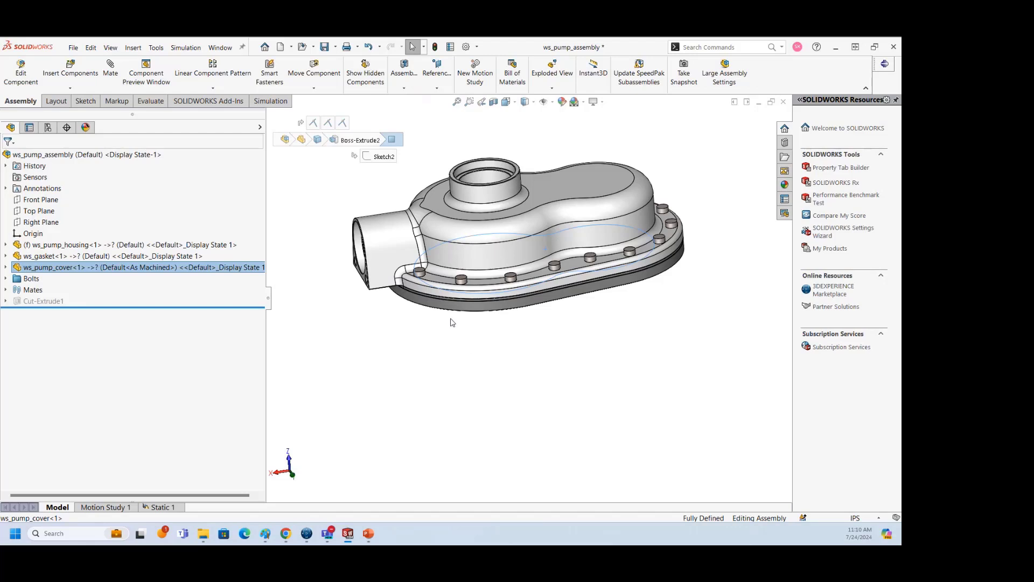
{"action": "left_click", "coordinate": [390, 230]}
{"action": "left_click", "coordinate": [471, 312]}
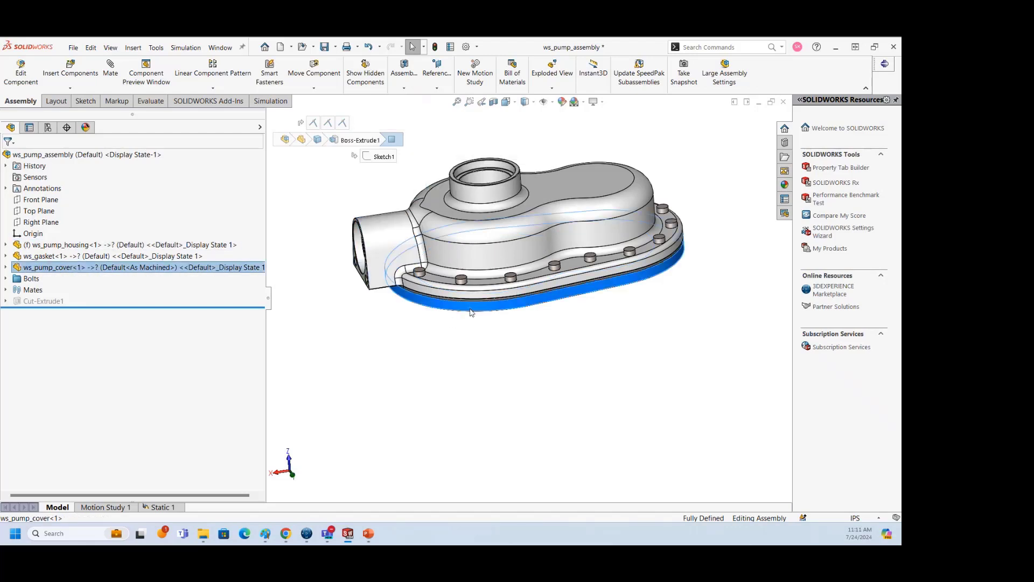
{"action": "left_click", "coordinate": [439, 356]}
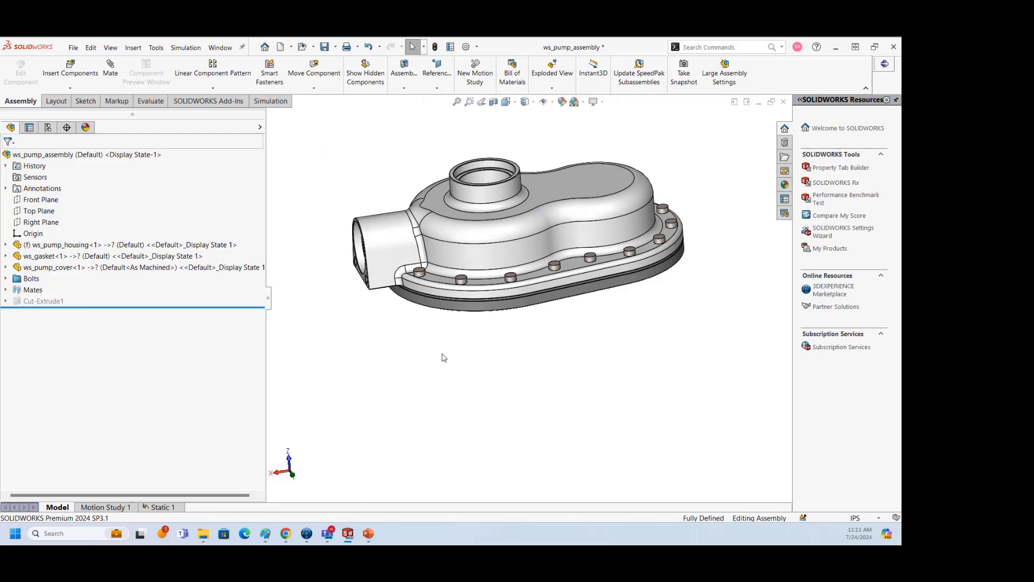
Make sure the SOLIDWORKS Simulation add-in is loaded and bring up the simulation commands
{"action": "left_click_drag", "start_coordinate": [266, 305], "coordinate": [219, 297]}
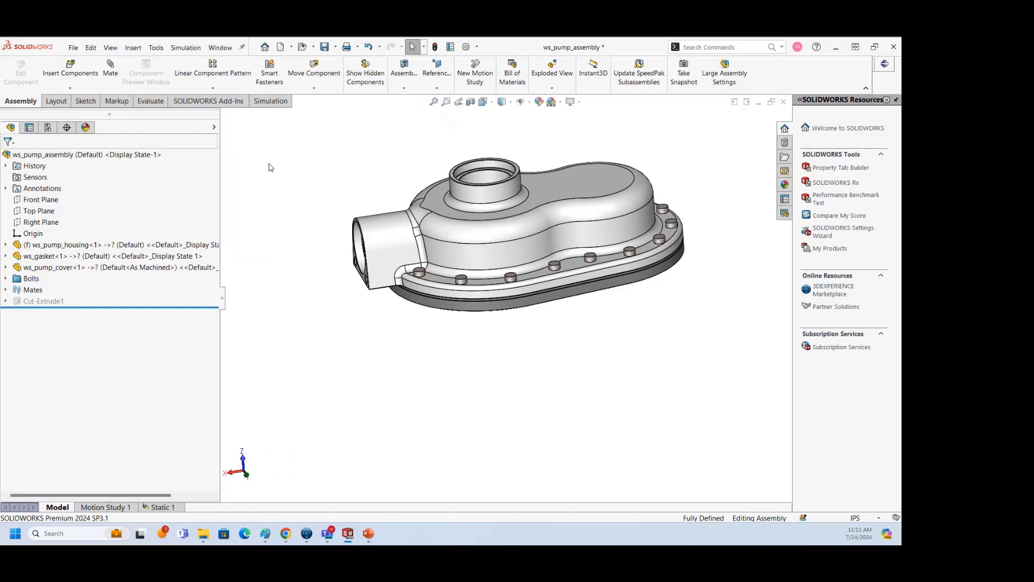
{"action": "left_click", "coordinate": [267, 103]}
{"action": "left_click", "coordinate": [208, 101]}
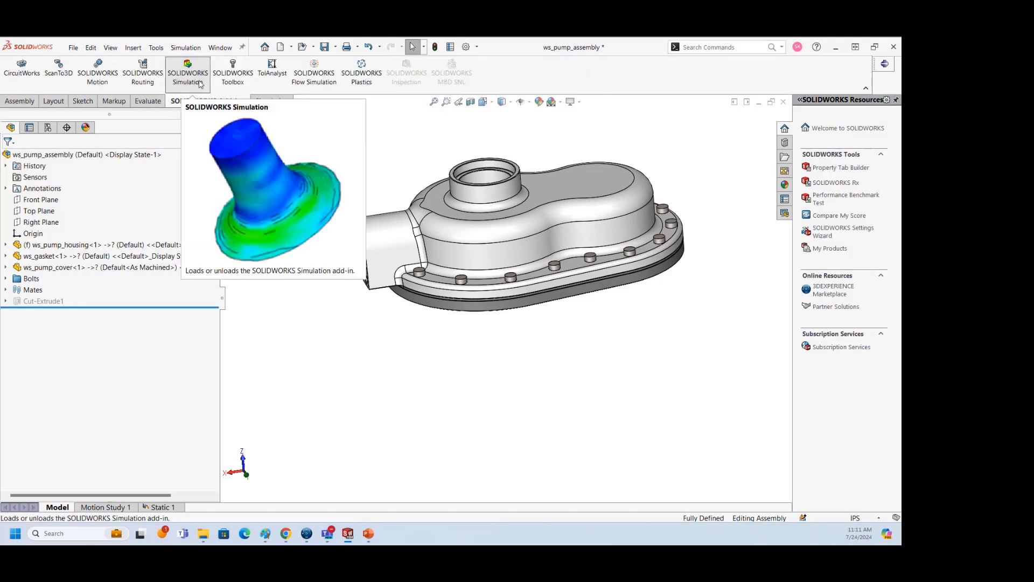
{"action": "left_click", "coordinate": [200, 83]}
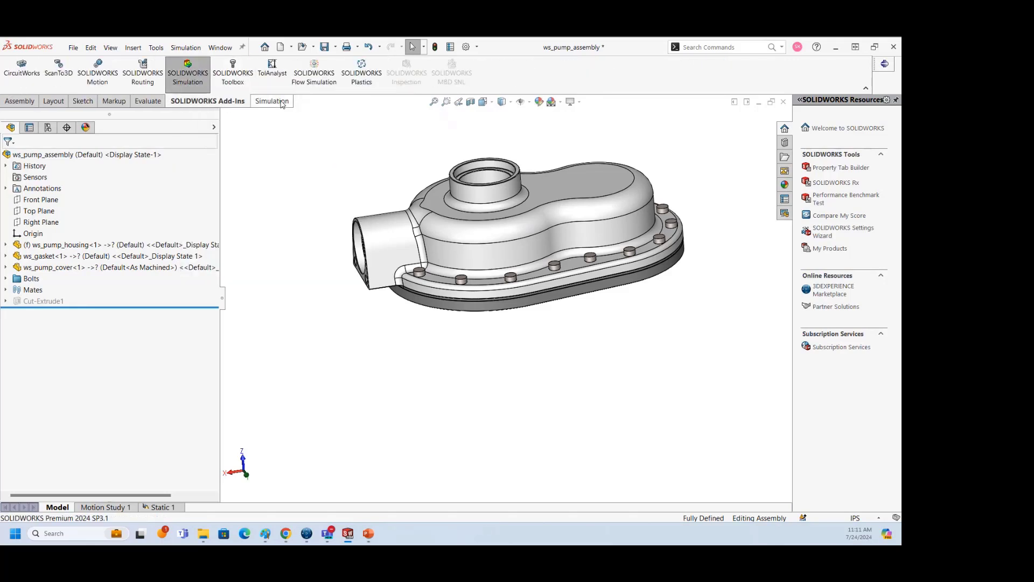
{"action": "left_click", "coordinate": [280, 103]}
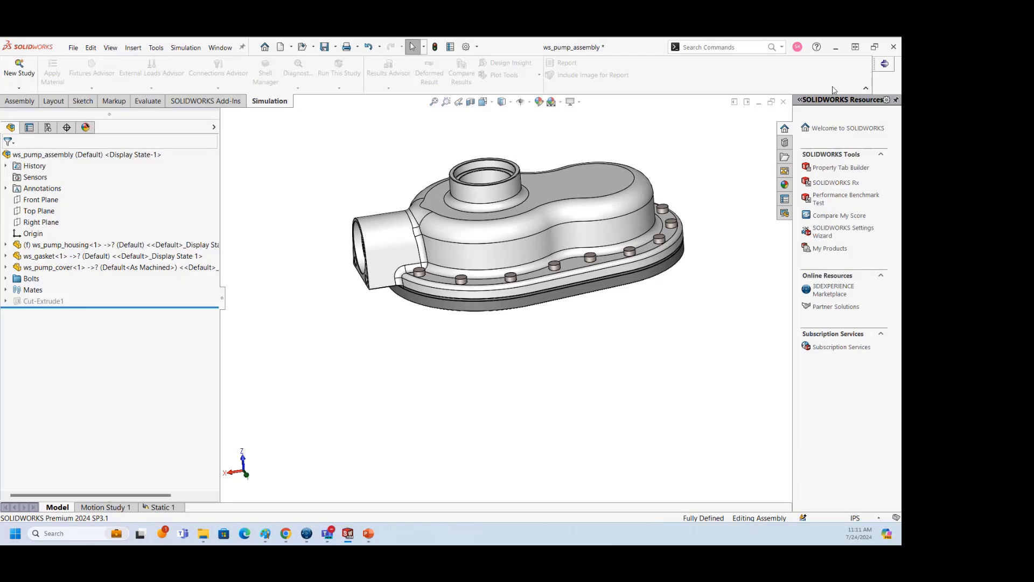
Review which SOLIDWORKS products are licensed on this system and close the list
{"action": "left_click", "coordinate": [816, 47]}
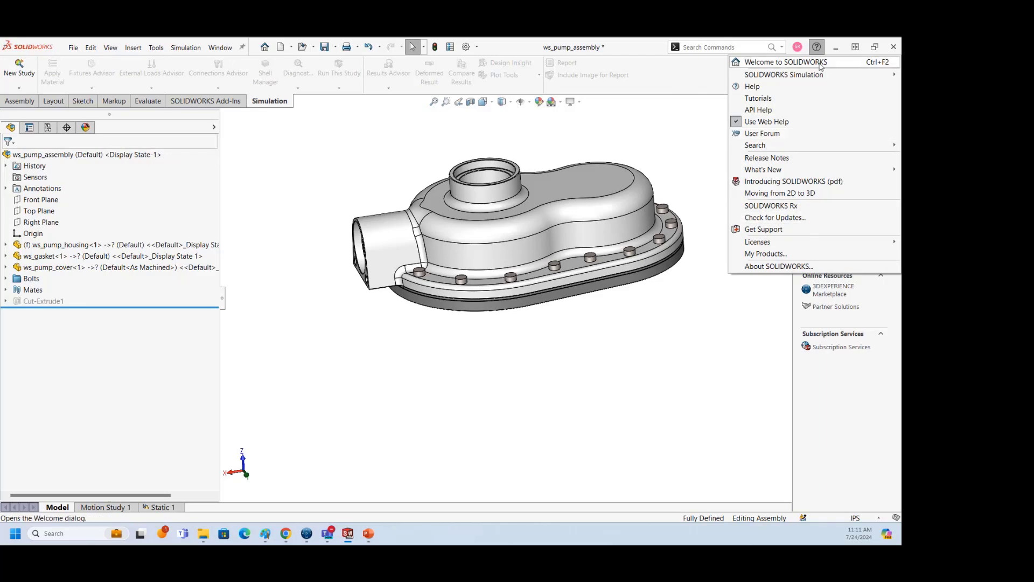
{"action": "left_click", "coordinate": [777, 257]}
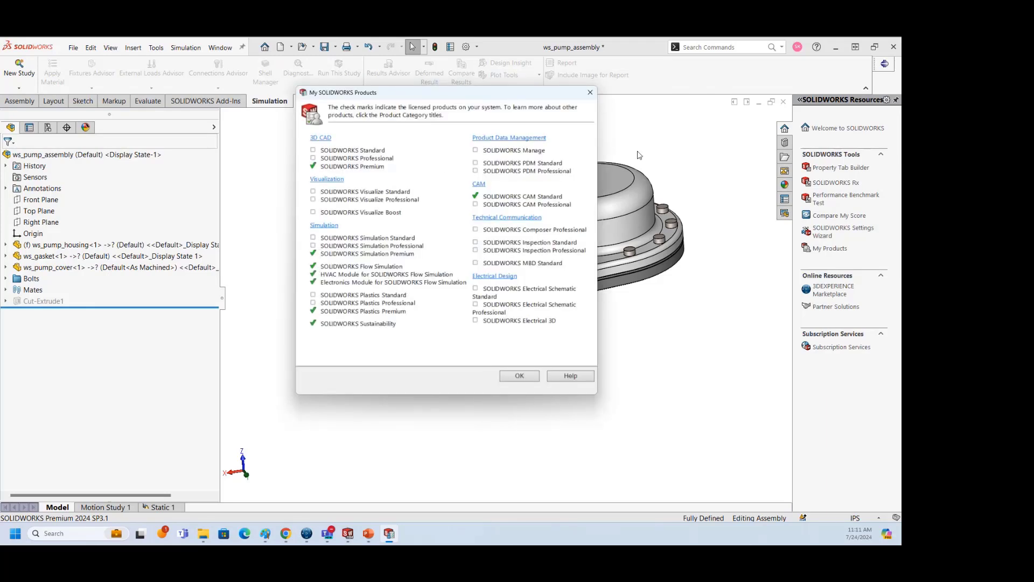
{"action": "left_click", "coordinate": [590, 93]}
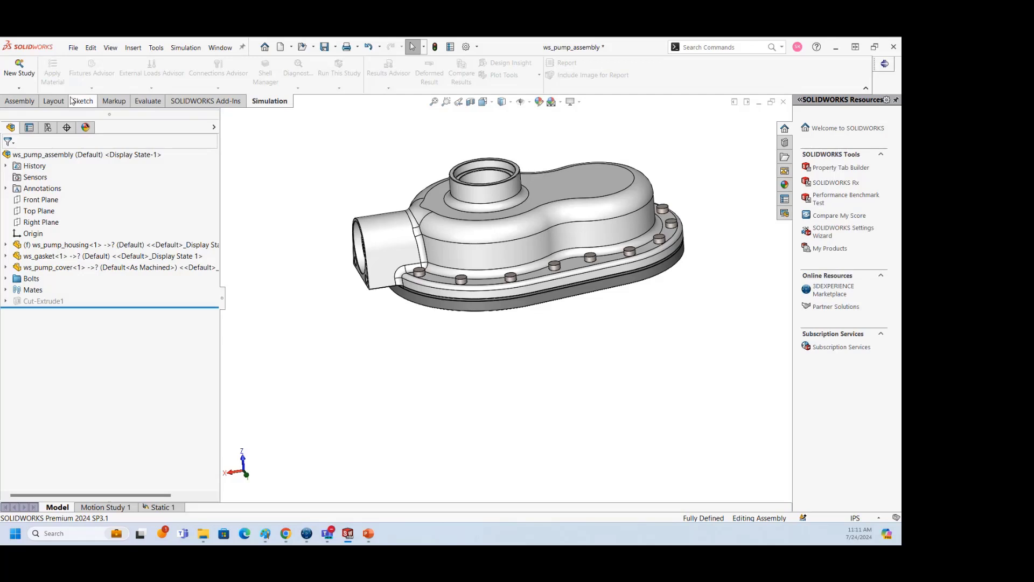
Create a new static simulation study named "Stress analysis of Pump"
{"action": "left_click", "coordinate": [18, 69]}
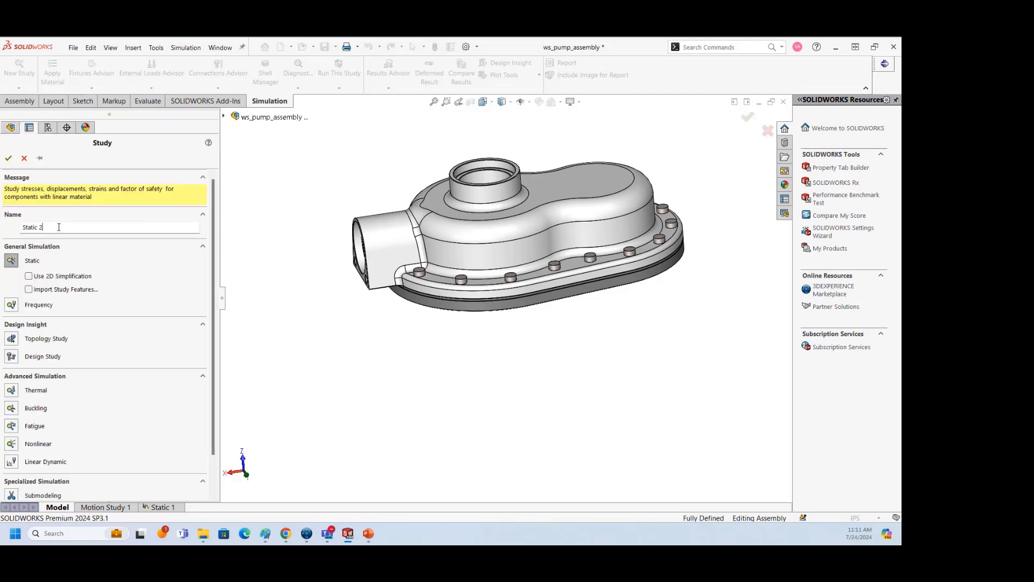
{"action": "left_click_drag", "start_coordinate": [48, 227], "coordinate": [13, 229]}
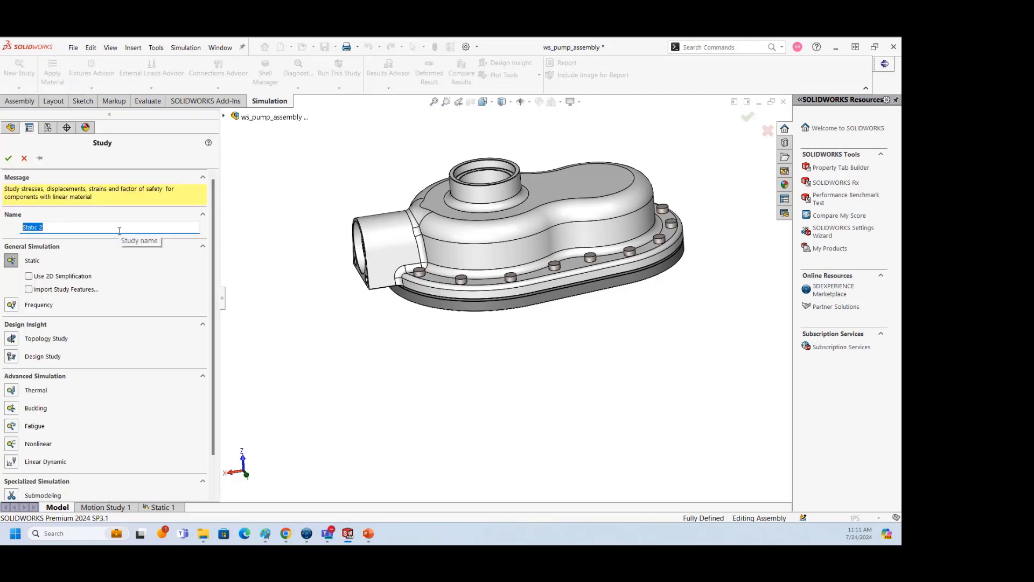
{"action": "type", "text": "S"}
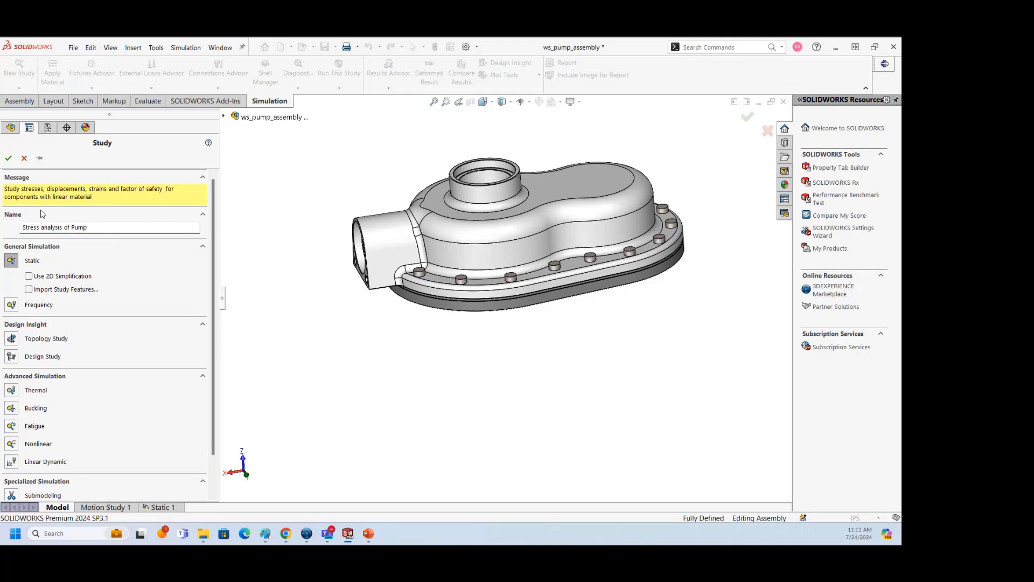
{"action": "left_click", "coordinate": [8, 158]}
Look through the assembly's feature tree above the new study's tree, from the default planes to the components and mates
{"action": "left_click_drag", "start_coordinate": [142, 217], "coordinate": [141, 251]}
{"action": "scroll", "coordinate": [106, 199], "scroll_direction": "down", "scroll_amount": 3}
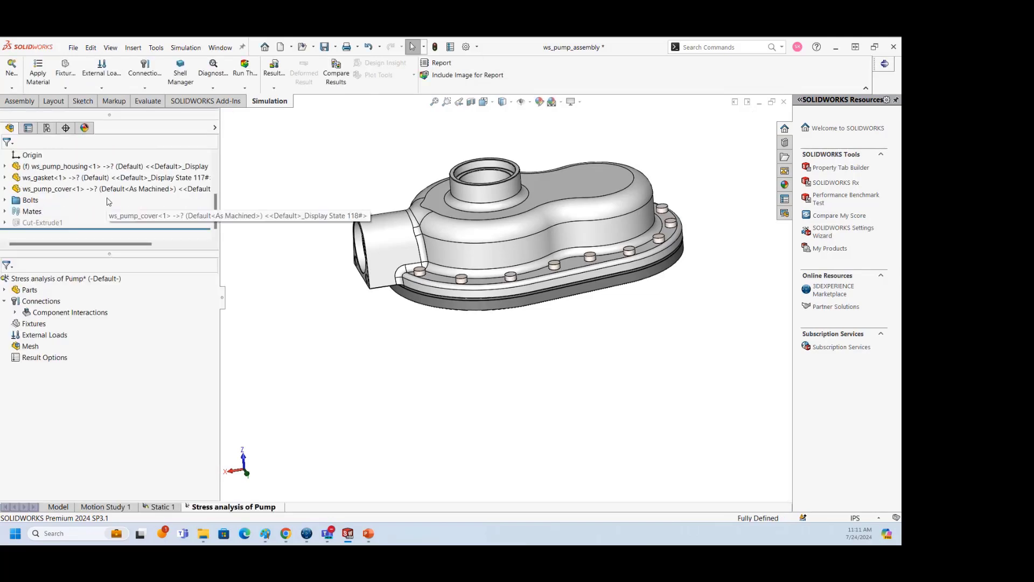
{"action": "scroll", "coordinate": [116, 173], "scroll_direction": "up", "scroll_amount": 3}
{"action": "scroll", "coordinate": [117, 176], "scroll_direction": "down", "scroll_amount": 3}
{"action": "scroll", "coordinate": [119, 182], "scroll_direction": "up", "scroll_amount": 3}
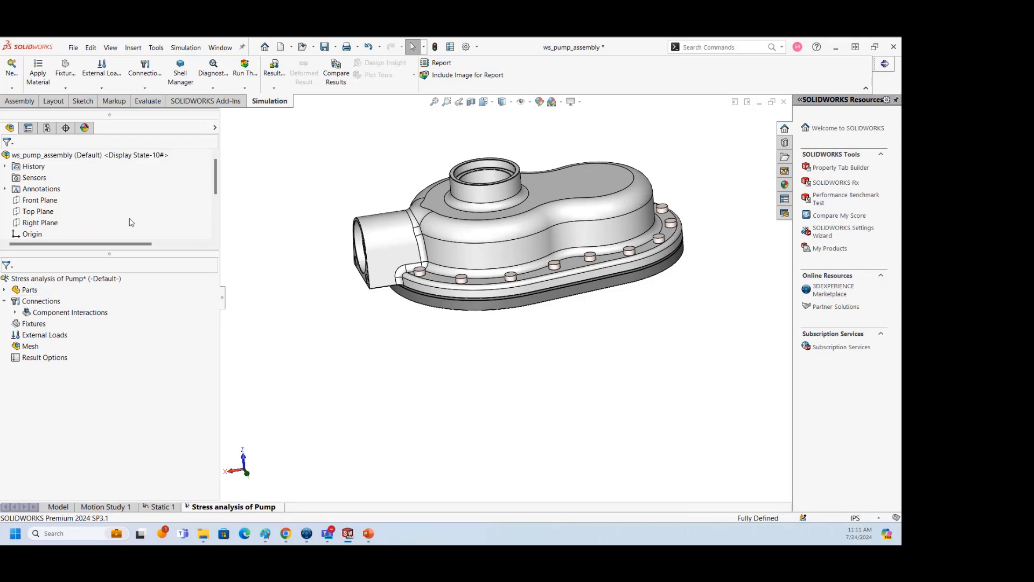
{"action": "scroll", "coordinate": [131, 223], "scroll_direction": "down", "scroll_amount": 3}
{"action": "scroll", "coordinate": [136, 192], "scroll_direction": "up", "scroll_amount": 3}
{"action": "scroll", "coordinate": [135, 205], "scroll_direction": "down", "scroll_amount": 3}
{"action": "scroll", "coordinate": [136, 202], "scroll_direction": "up", "scroll_amount": 3}
{"action": "scroll", "coordinate": [139, 209], "scroll_direction": "down", "scroll_amount": 3}
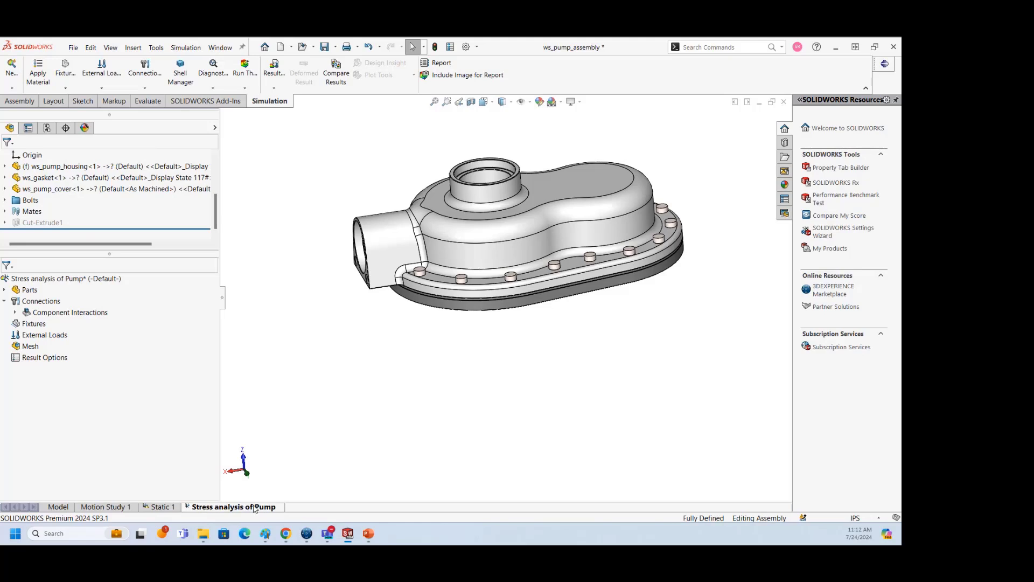
Open the simulation options and review the general settings and the defaults for units, interaction, load/fixture and mesh
{"action": "left_click", "coordinate": [186, 48]}
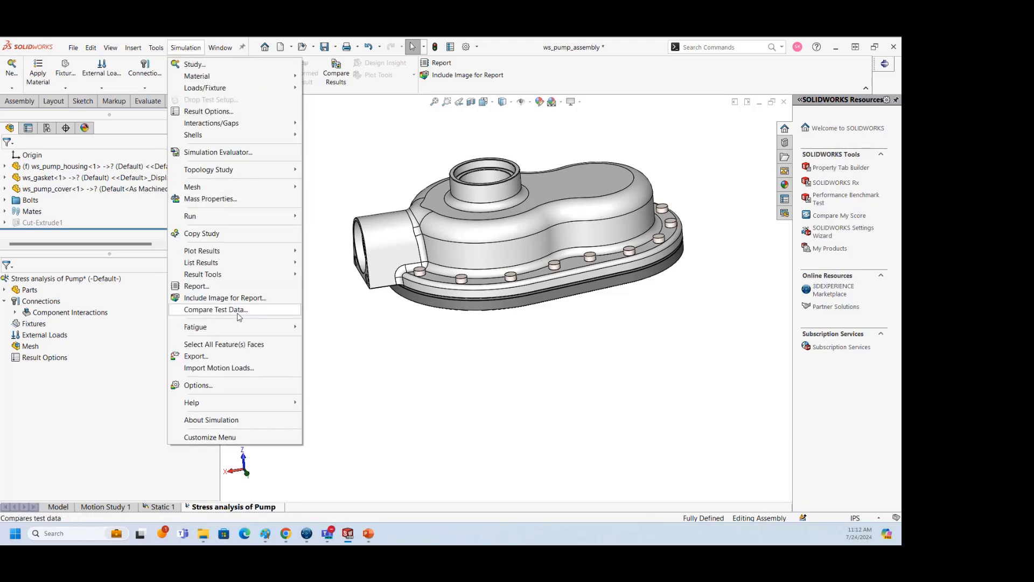
{"action": "left_click", "coordinate": [212, 387]}
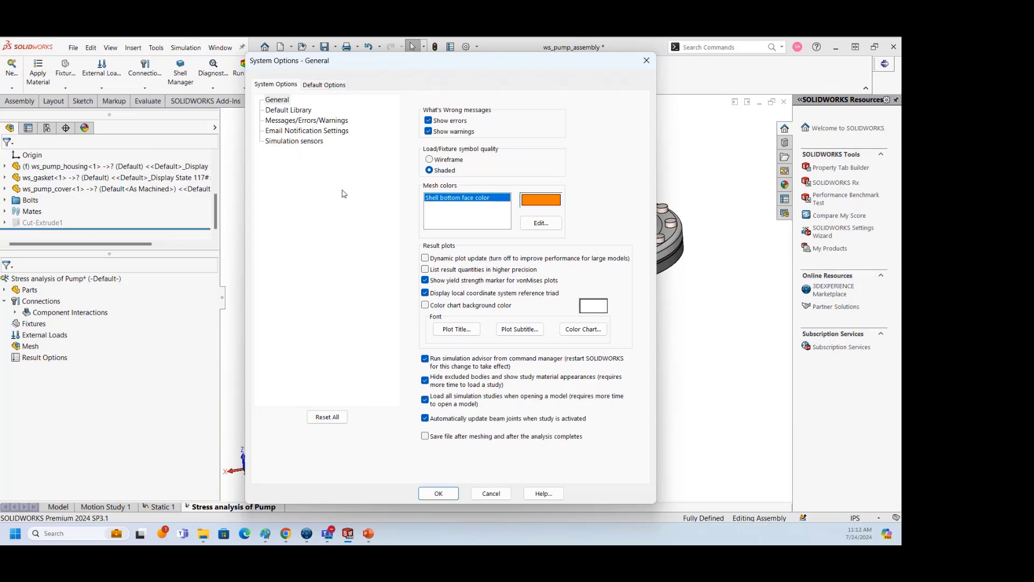
{"action": "left_click", "coordinate": [326, 85]}
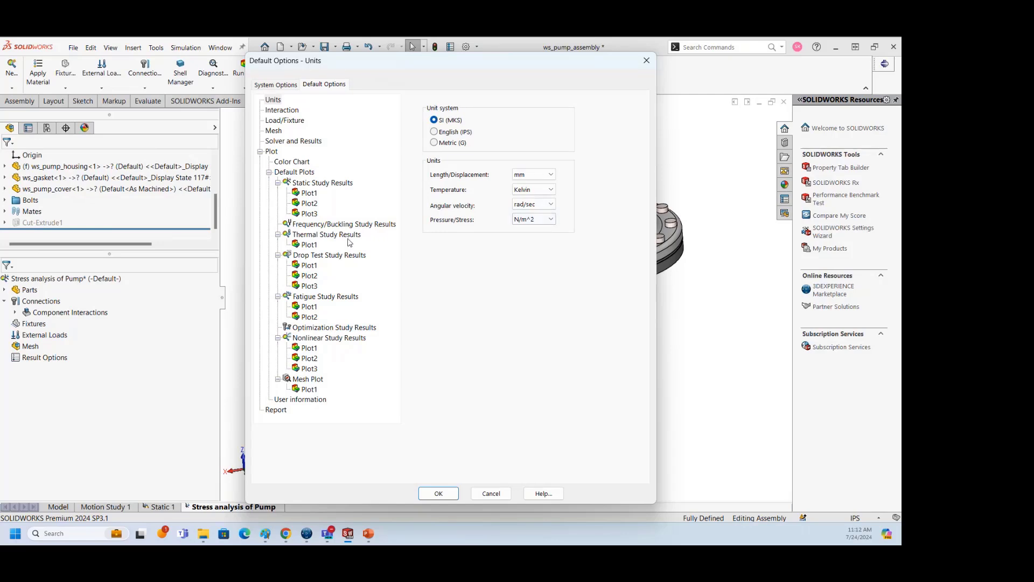
{"action": "left_click", "coordinate": [291, 112]}
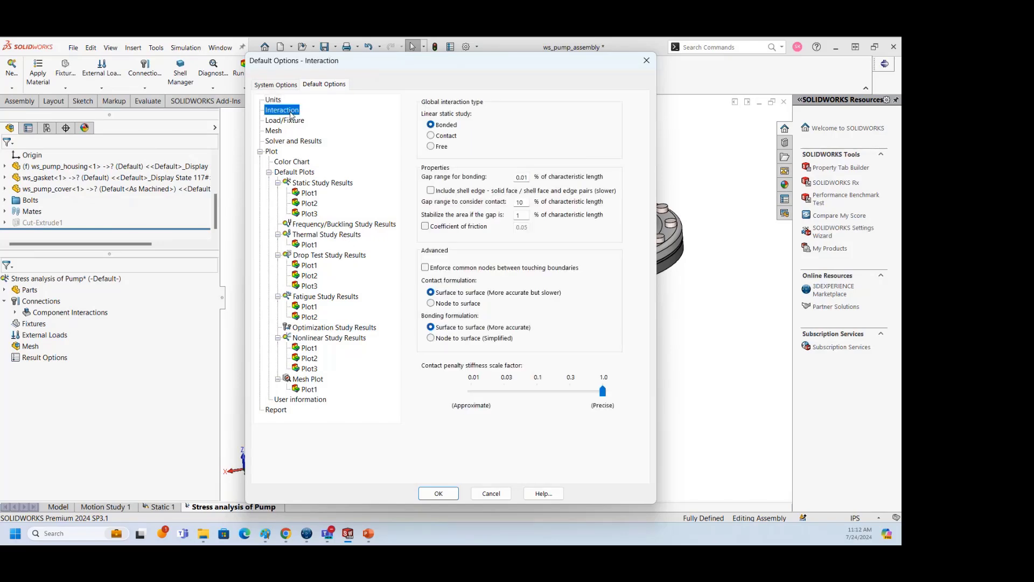
{"action": "left_click", "coordinate": [284, 120]}
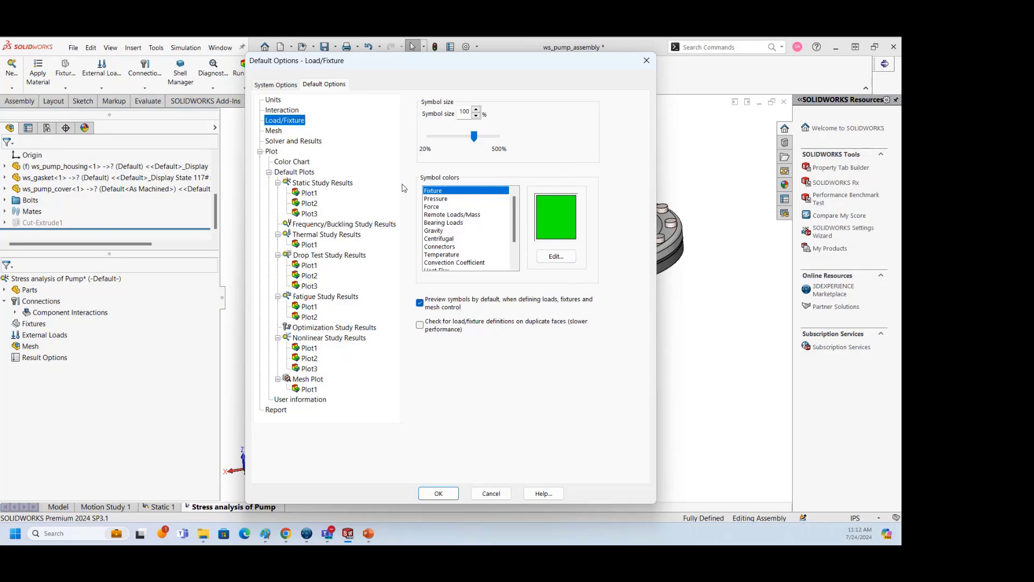
{"action": "left_click", "coordinate": [274, 131]}
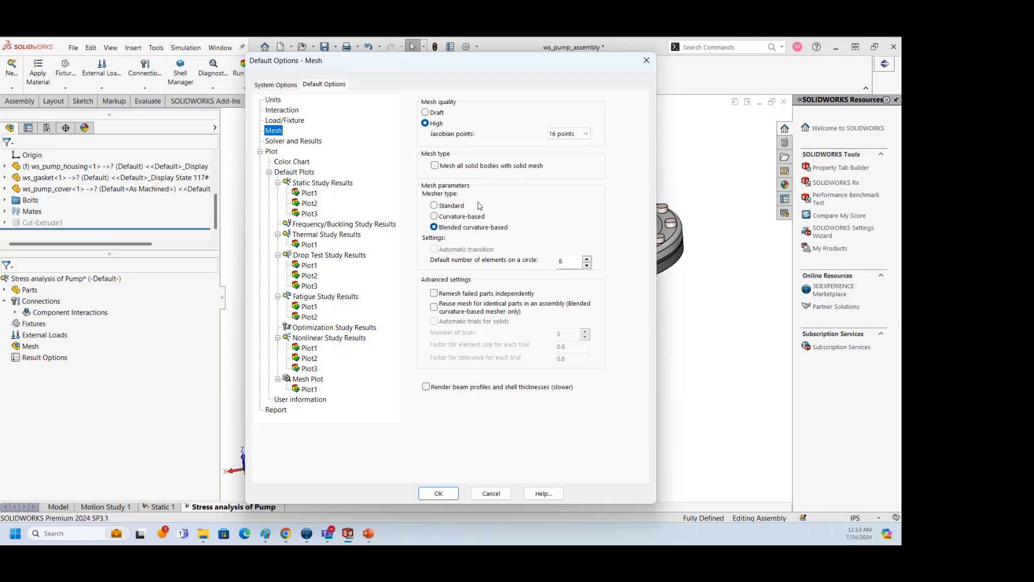
Set the default location for simulation results to a subfolder named Results under the SOLIDWORKS document folder, and apply the options
{"action": "left_click", "coordinate": [295, 141]}
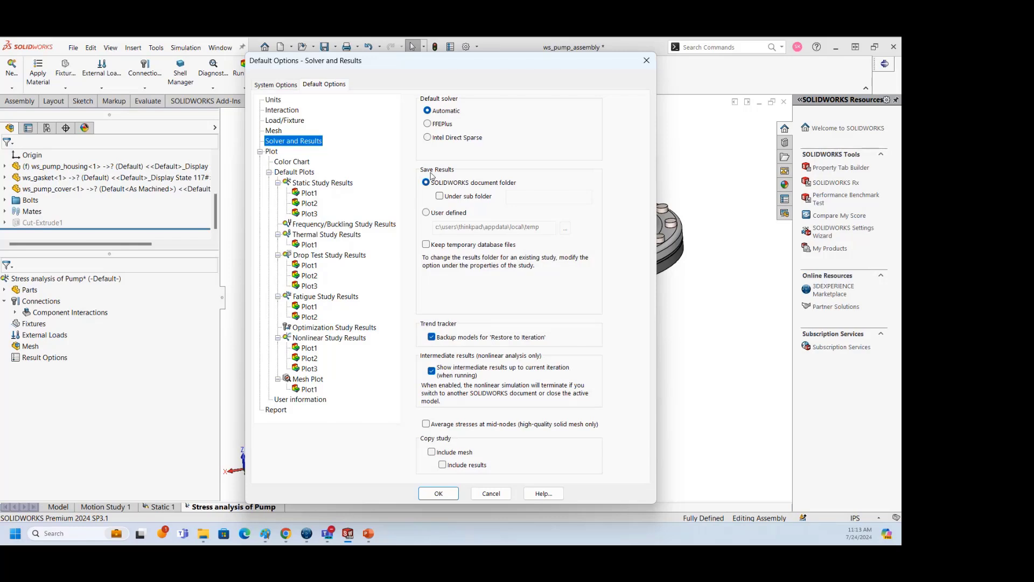
{"action": "left_click", "coordinate": [440, 197]}
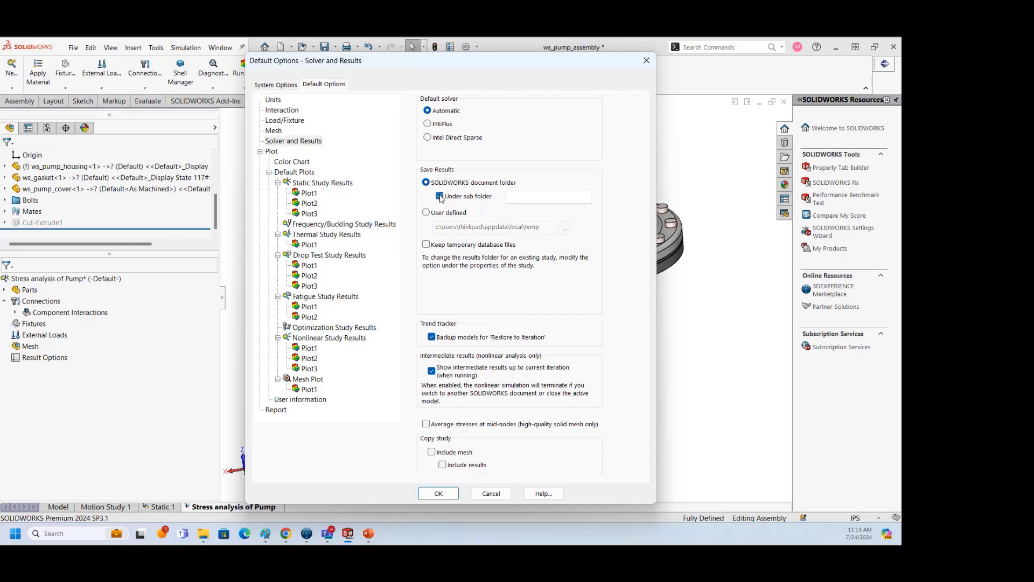
{"action": "left_click", "coordinate": [519, 196]}
{"action": "type", "text": "Results"}
{"action": "double_click", "coordinate": [535, 195]}
{"action": "left_click_drag", "start_coordinate": [533, 197], "coordinate": [510, 197]}
{"action": "left_click", "coordinate": [538, 197]}
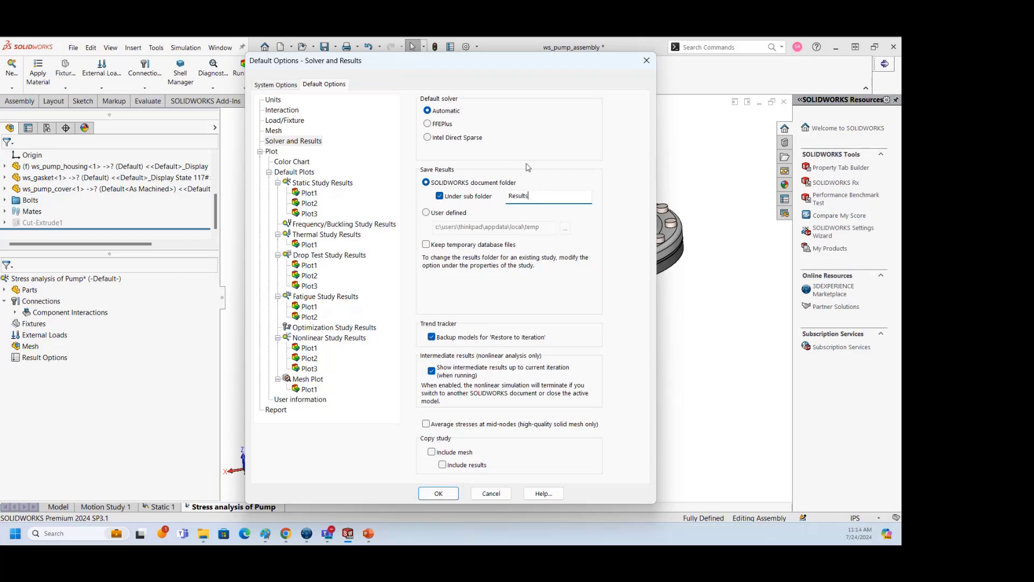
{"action": "left_click", "coordinate": [436, 493]}
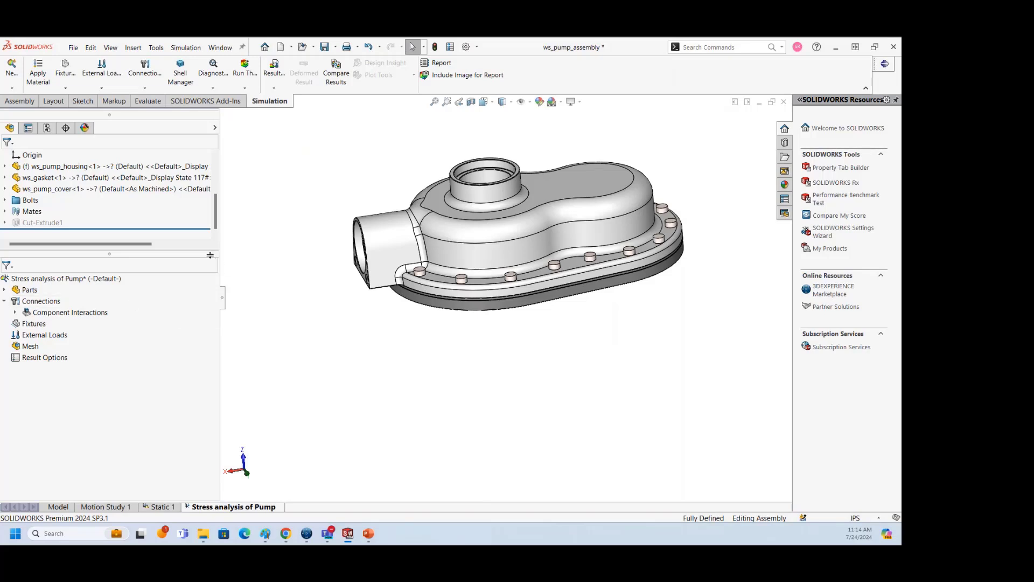
Return to the assembly model and preview a planar section through the Top Plane, leaving the section view unapplied
{"action": "left_click", "coordinate": [59, 507]}
{"action": "middle_click_drag", "start_coordinate": [486, 320], "coordinate": [567, 314]}
{"action": "left_click", "coordinate": [471, 102]}
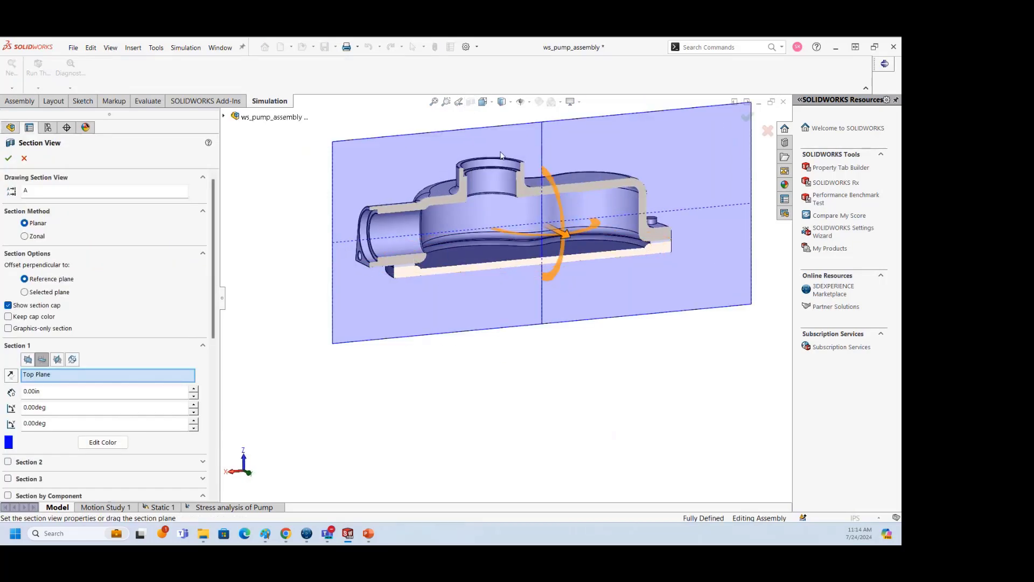
{"action": "left_click", "coordinate": [24, 157]}
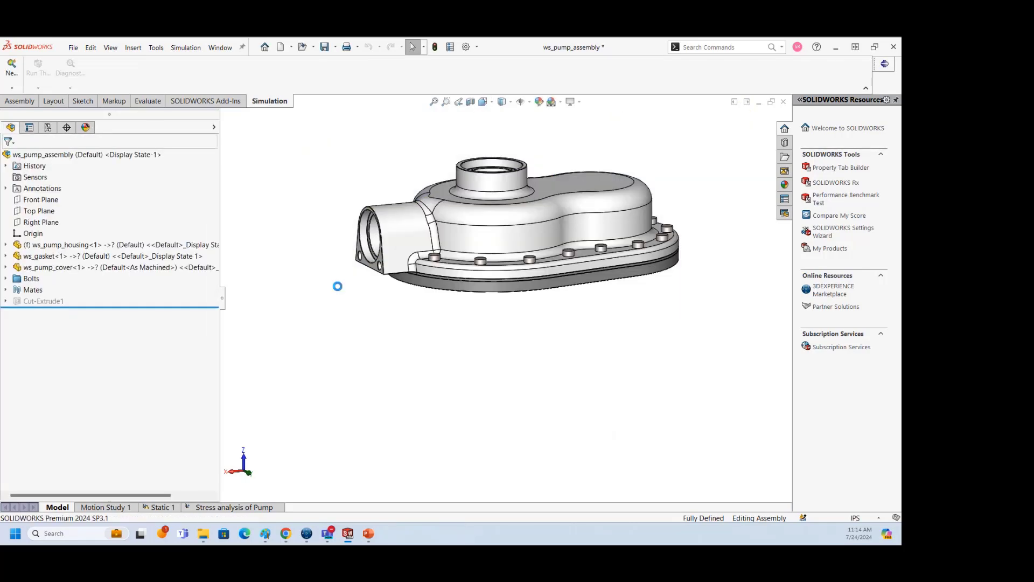
Inspect the bolts along the pump's flange up close and view the whole assembly again from the port side
{"action": "scroll", "coordinate": [502, 240], "scroll_direction": "down", "scroll_amount": 5}
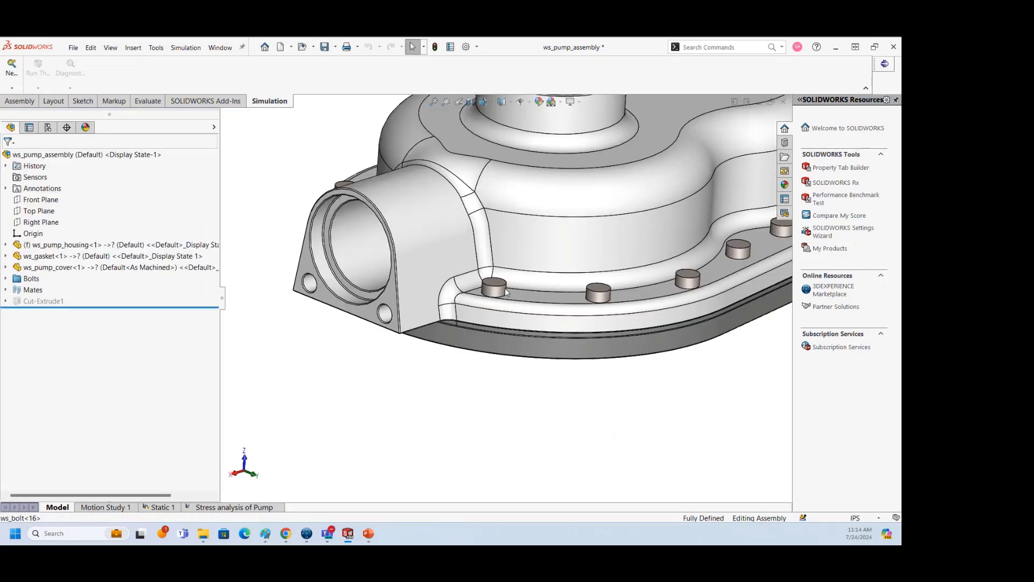
{"action": "left_click", "coordinate": [503, 288]}
{"action": "left_click", "coordinate": [597, 295]}
{"action": "left_click", "coordinate": [582, 365]}
{"action": "key", "text": "f"}
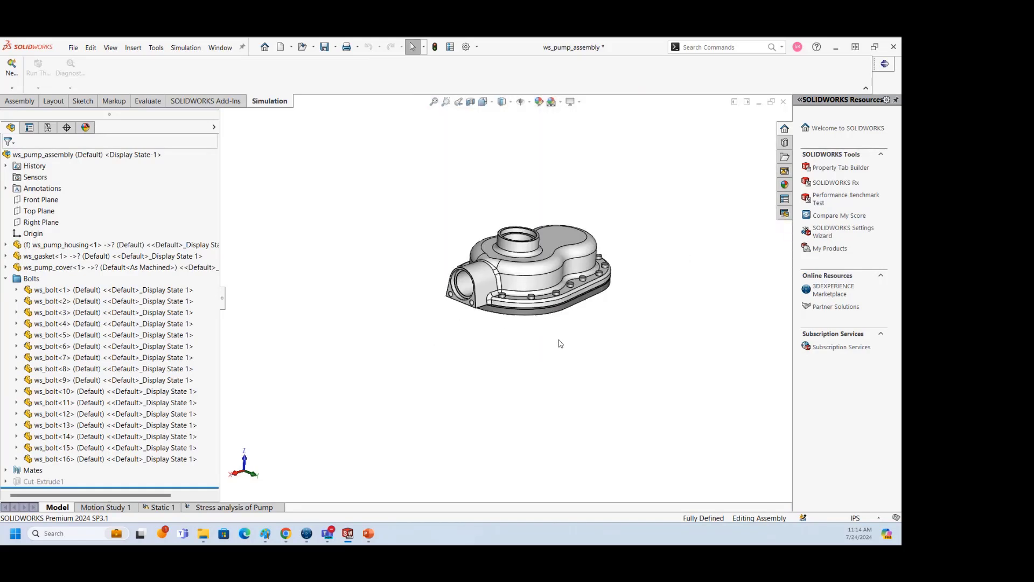
{"action": "middle_click_drag", "start_coordinate": [544, 318], "coordinate": [529, 227]}
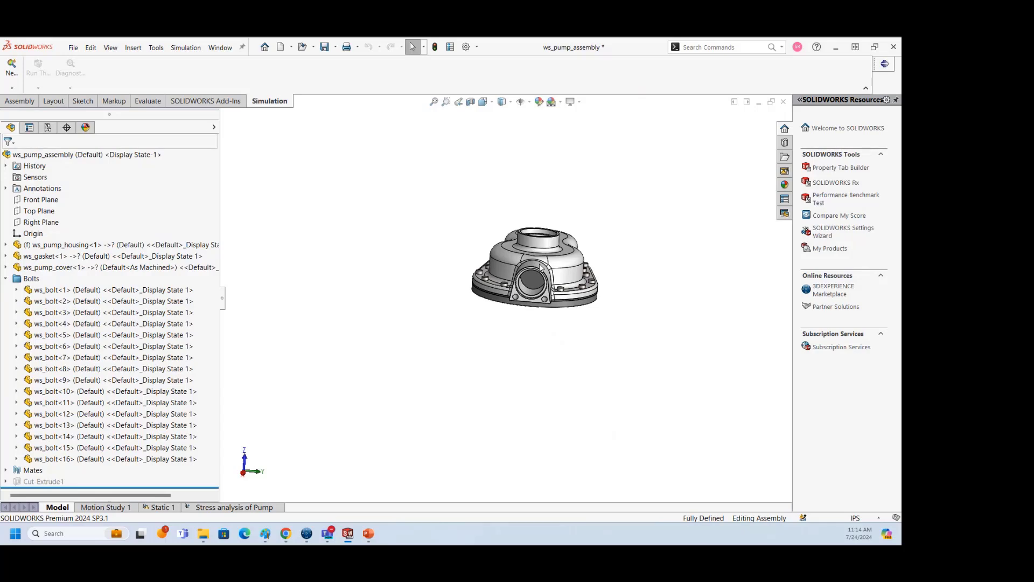
Activate the assembly's FE model configuration and examine the halved pump's interior and flange bolt holes
{"action": "left_click", "coordinate": [54, 129]}
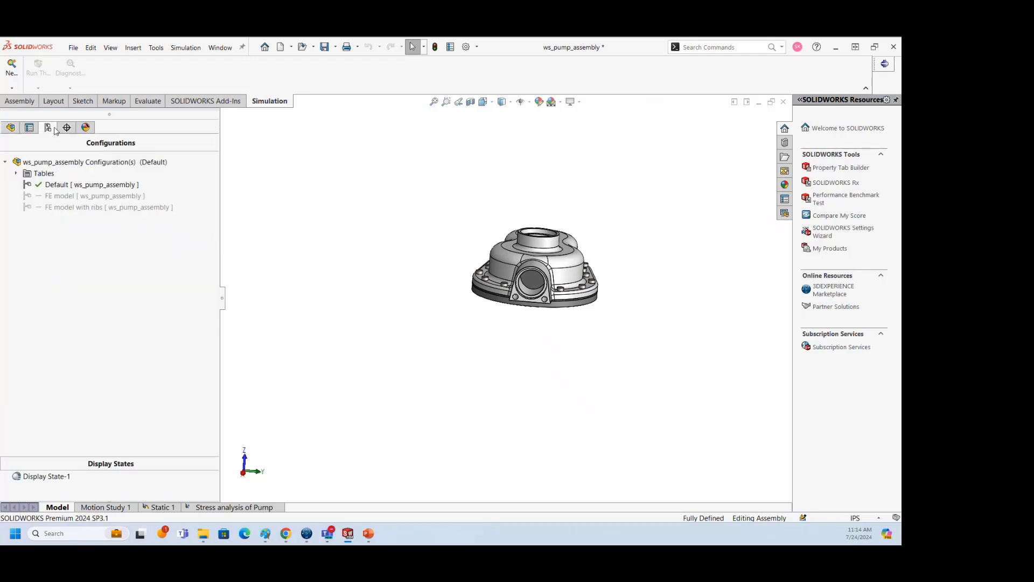
{"action": "double_click", "coordinate": [69, 196]}
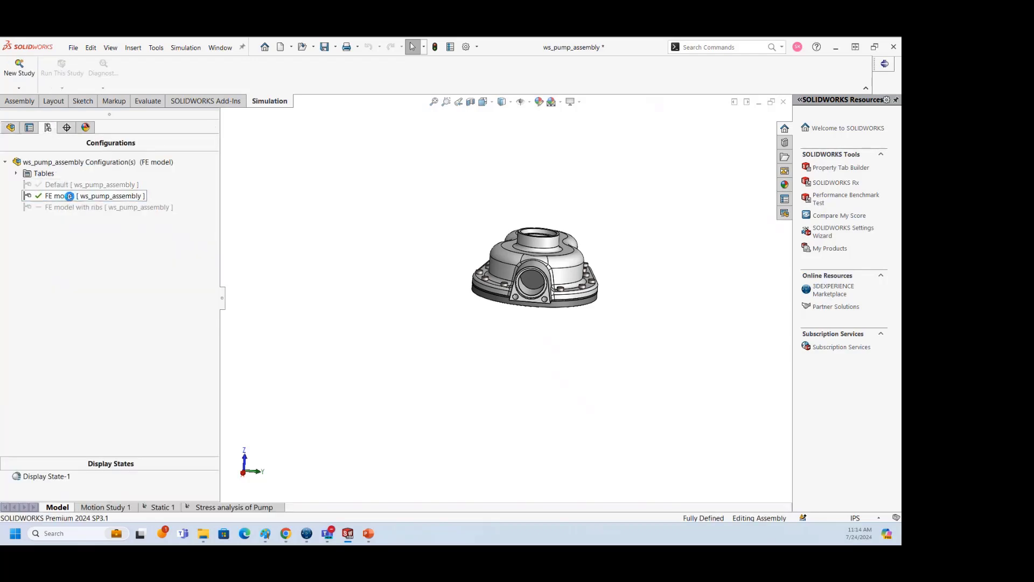
{"action": "middle_click_drag", "start_coordinate": [545, 335], "coordinate": [531, 350]}
{"action": "scroll", "coordinate": [517, 312], "scroll_direction": "down", "scroll_amount": 5}
{"action": "scroll", "coordinate": [525, 336], "scroll_direction": "down", "scroll_amount": 3}
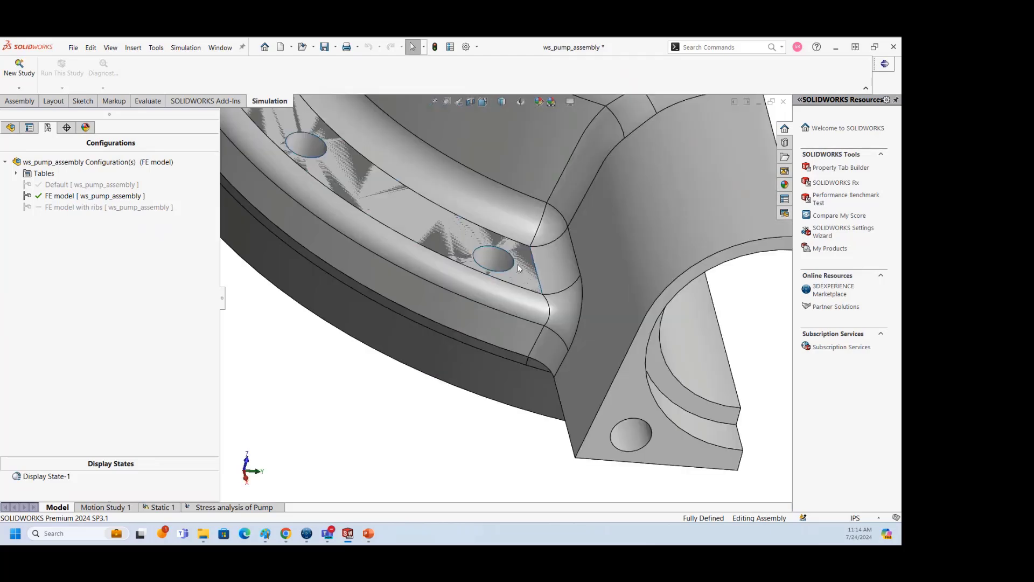
{"action": "scroll", "coordinate": [474, 258], "scroll_direction": "up", "scroll_amount": 7}
{"action": "scroll", "coordinate": [443, 195], "scroll_direction": "up", "scroll_amount": 1}
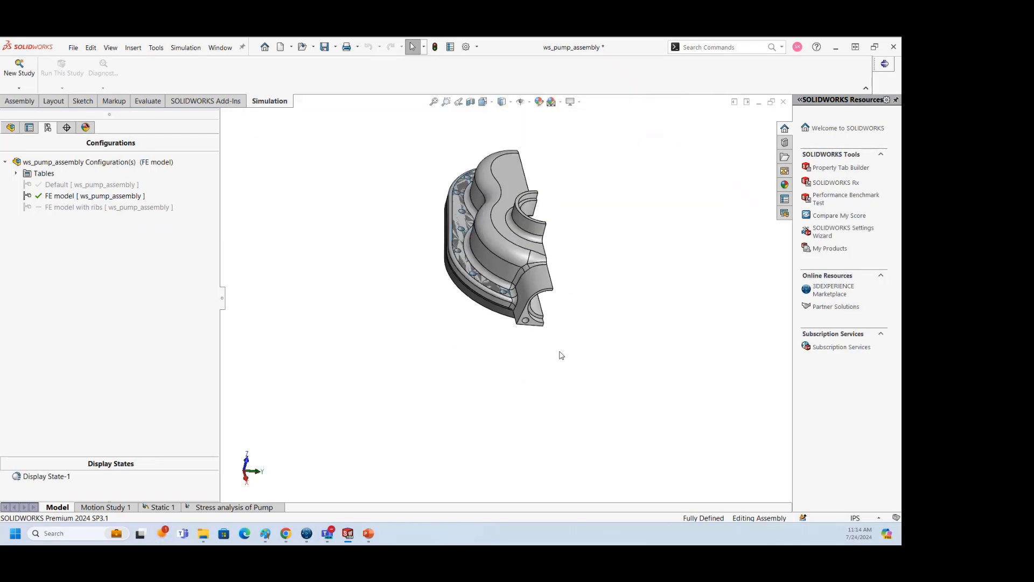
{"action": "middle_click_drag", "start_coordinate": [559, 339], "coordinate": [455, 234]}
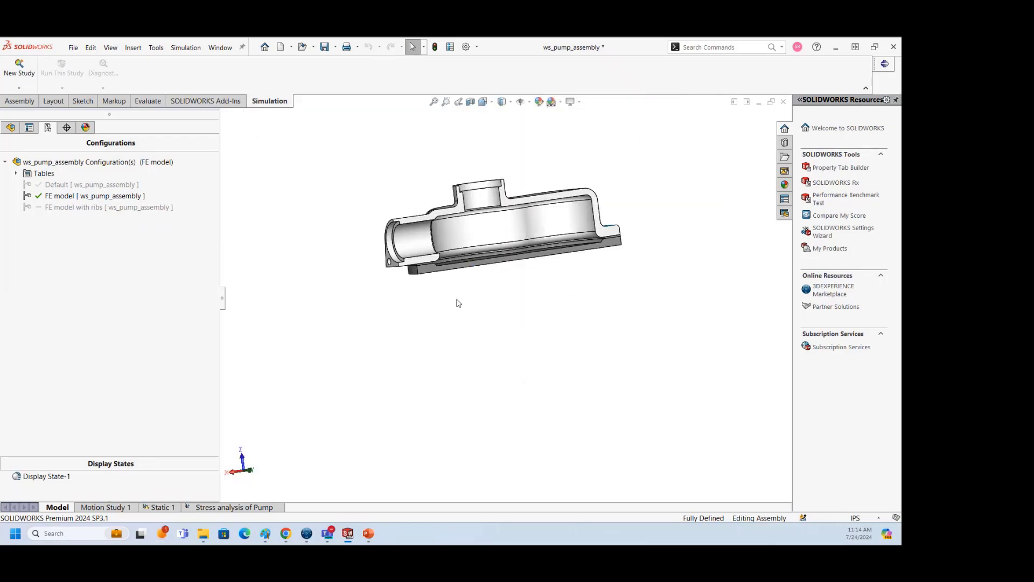
{"action": "middle_click_drag", "start_coordinate": [457, 303], "coordinate": [496, 374]}
{"action": "scroll", "coordinate": [474, 286], "scroll_direction": "down", "scroll_amount": 5}
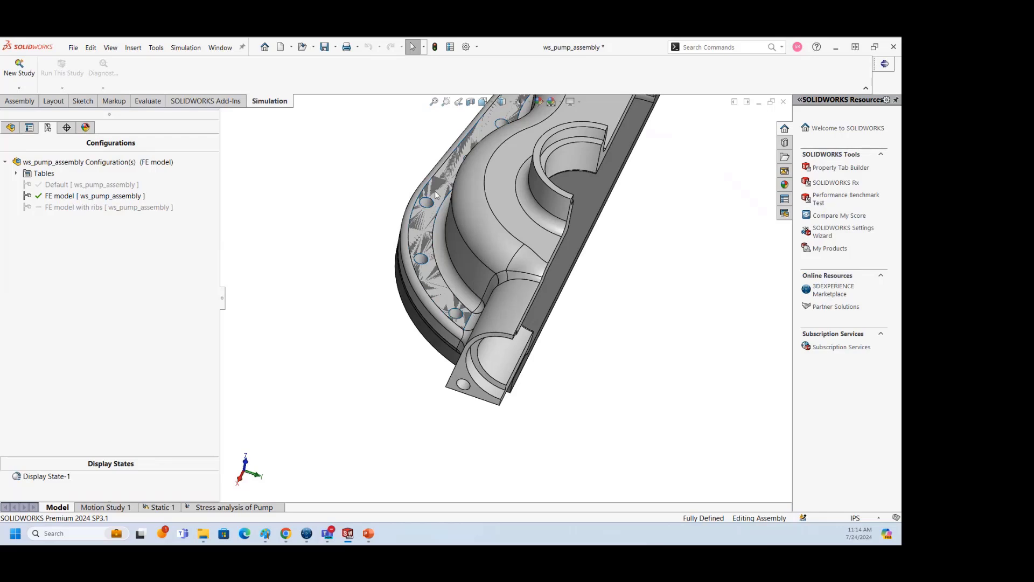
{"action": "scroll", "coordinate": [461, 166], "scroll_direction": "up", "scroll_amount": 3}
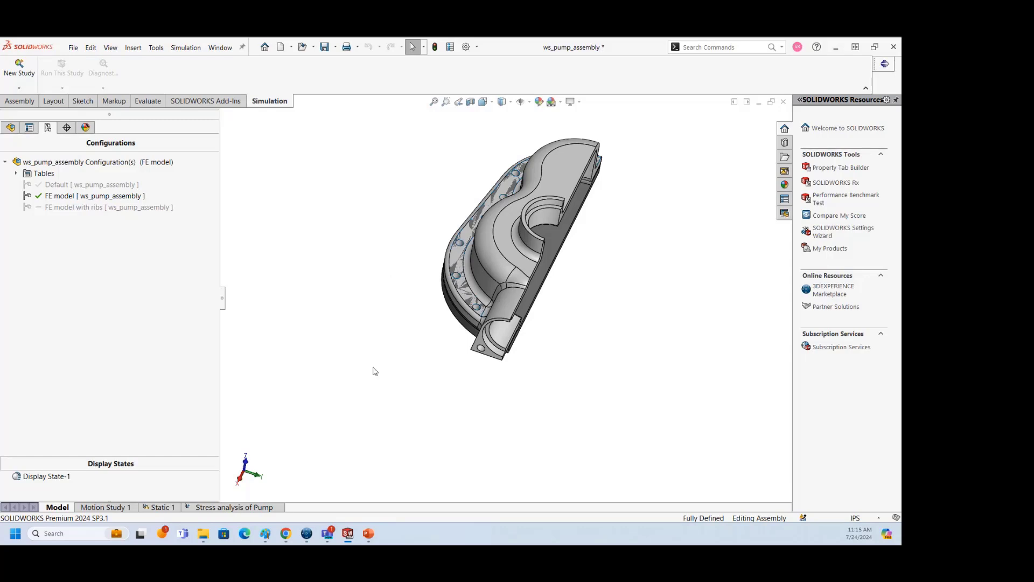
Activate the Default configuration tied to the Stress analysis of Pump study and return to the assembly model, abandoning a new study
{"action": "left_click", "coordinate": [265, 507]}
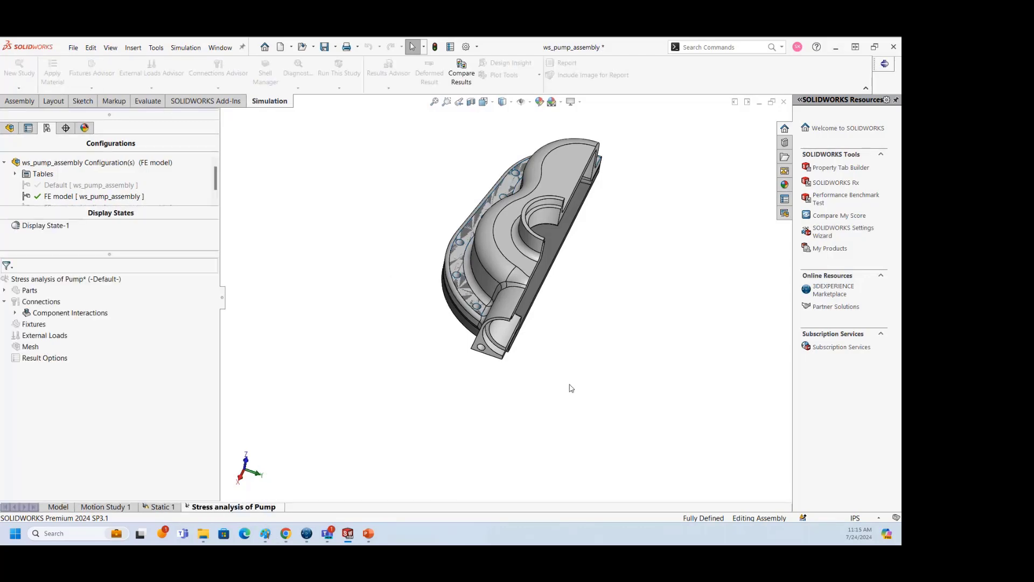
{"action": "right_click", "coordinate": [68, 279]}
{"action": "left_click", "coordinate": [124, 285]}
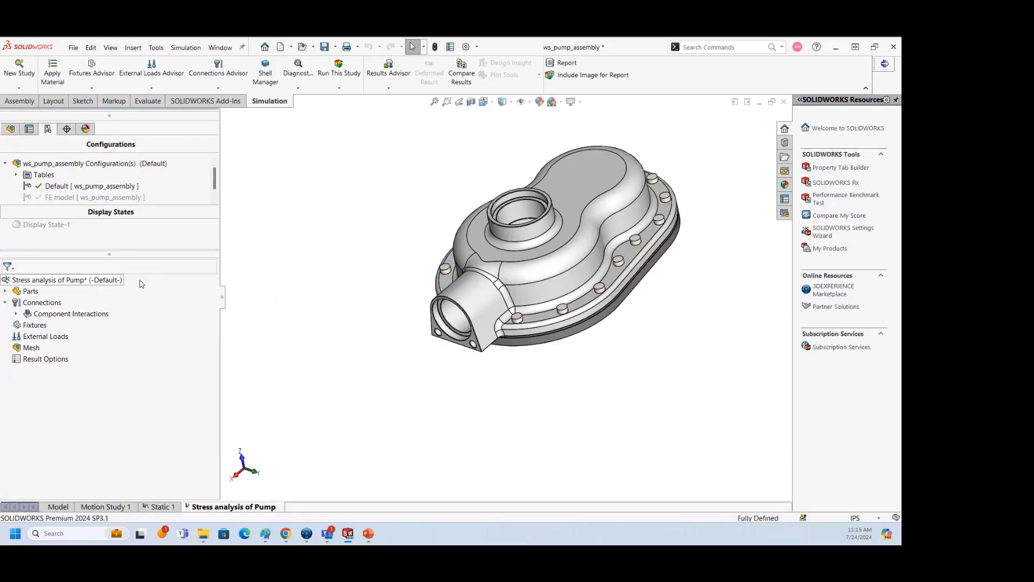
{"action": "left_click", "coordinate": [65, 507]}
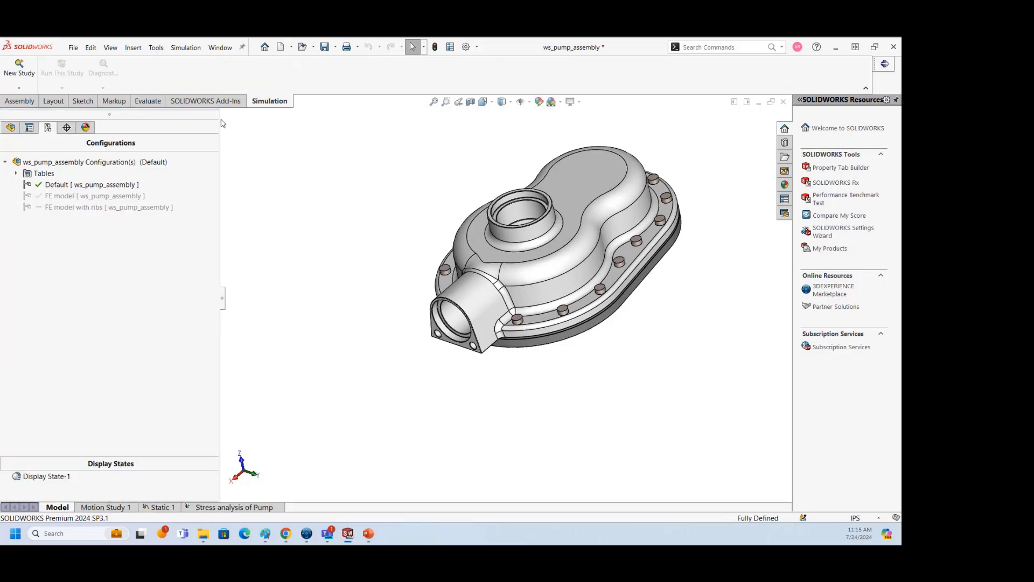
{"action": "left_click", "coordinate": [19, 67]}
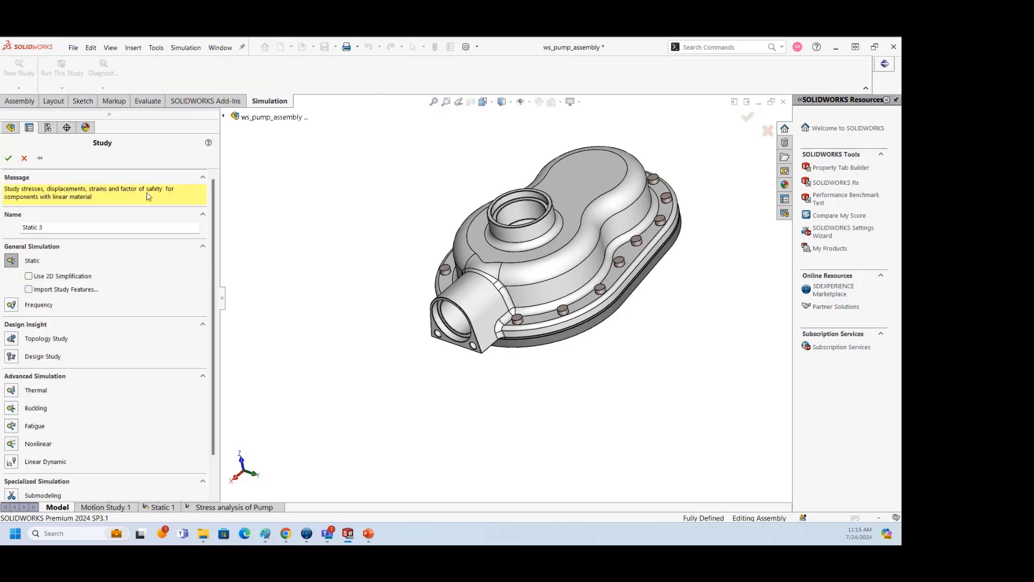
{"action": "left_click", "coordinate": [24, 158]}
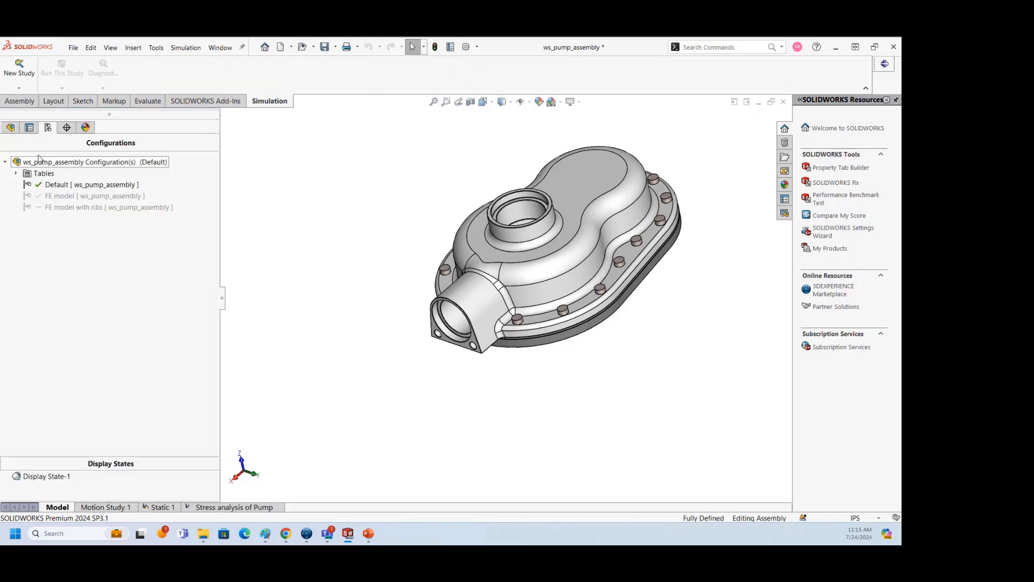
Activate the FE model configuration and create a static study named Stress analysis on it
{"action": "double_click", "coordinate": [70, 196]}
{"action": "left_click", "coordinate": [31, 80]}
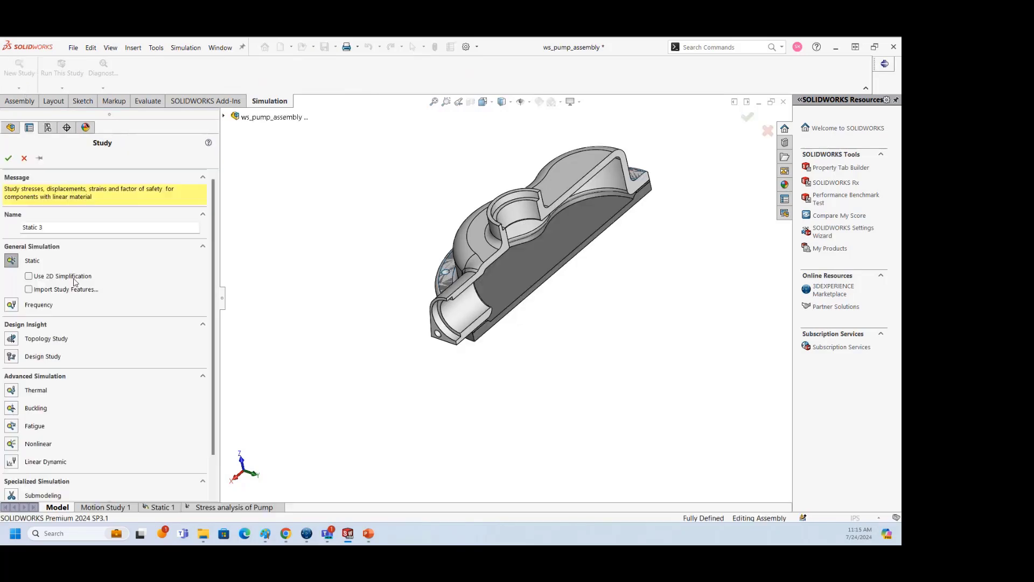
{"action": "left_click_drag", "start_coordinate": [54, 227], "coordinate": [21, 227]}
{"action": "type", "text": "Stress analysis"}
{"action": "left_click", "coordinate": [8, 158]}
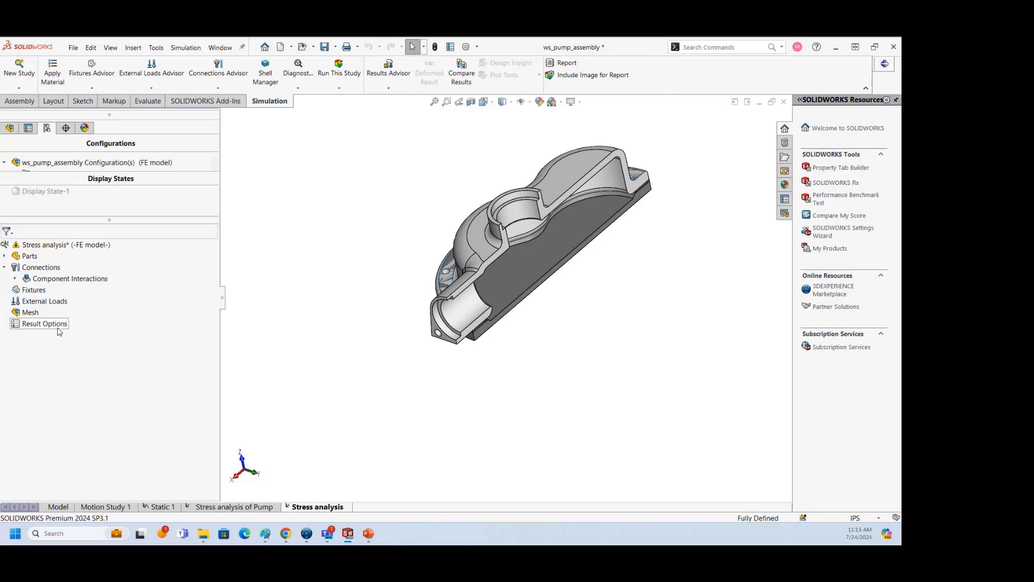
Expand the new study's parts and highlight the pump cover to identify it in the model
{"action": "left_click", "coordinate": [4, 256]}
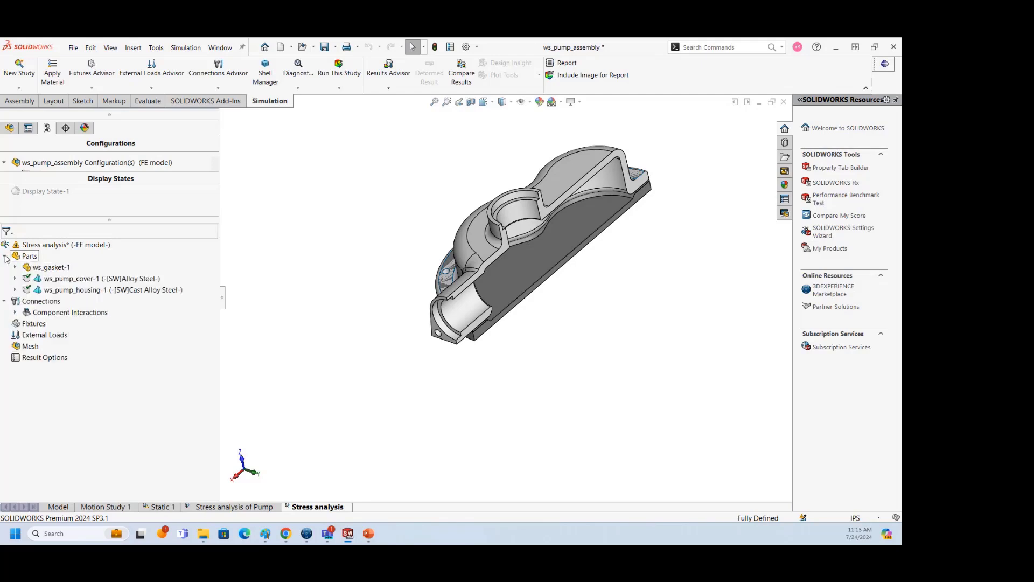
{"action": "left_click", "coordinate": [78, 279]}
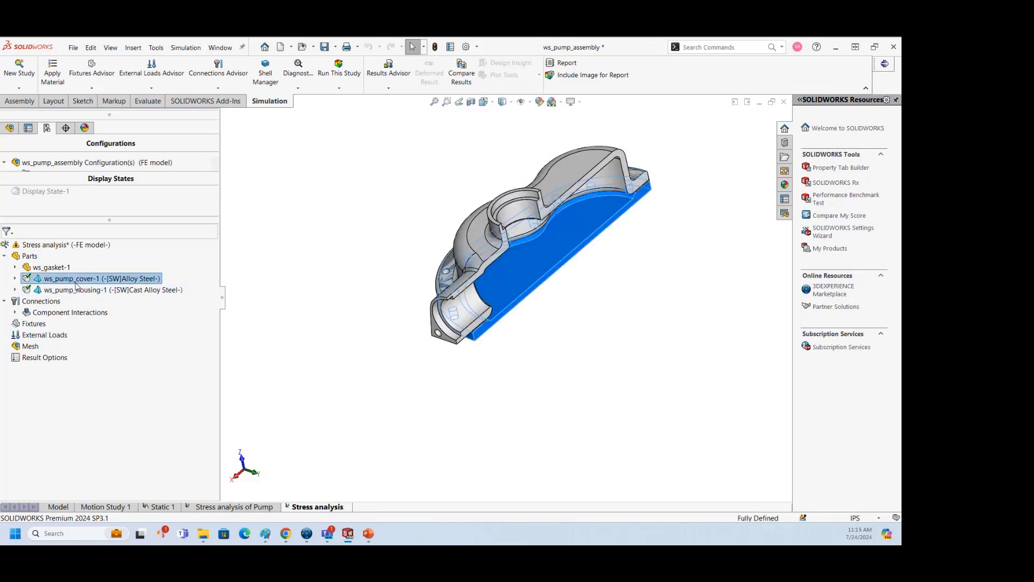
{"action": "left_click", "coordinate": [60, 290]}
{"action": "left_click", "coordinate": [308, 334]}
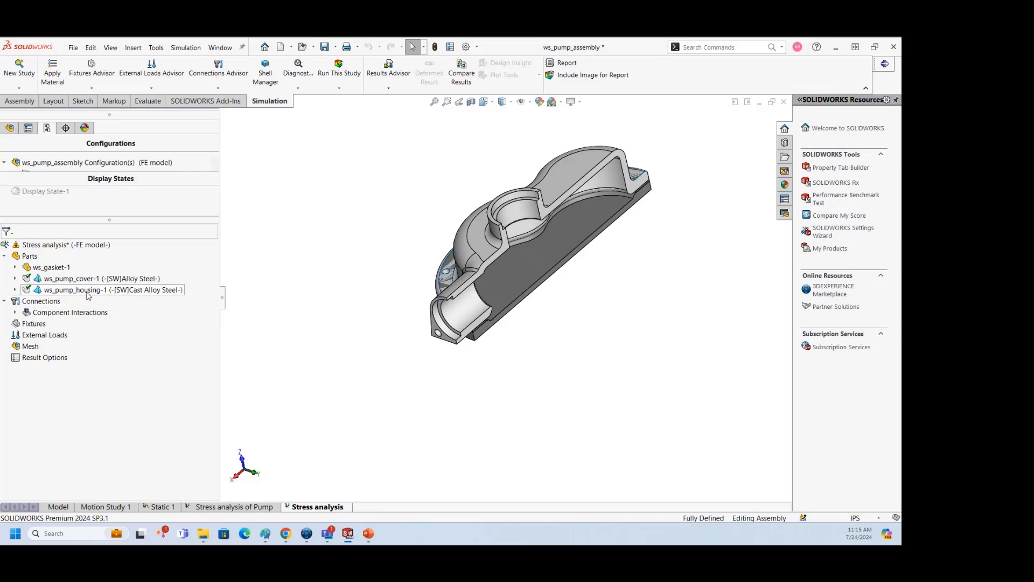
Review the material definition and properties of the pump housing in the material library, closing it without applying anything
{"action": "left_click", "coordinate": [92, 290]}
{"action": "right_click", "coordinate": [92, 290]}
{"action": "left_click", "coordinate": [138, 301]}
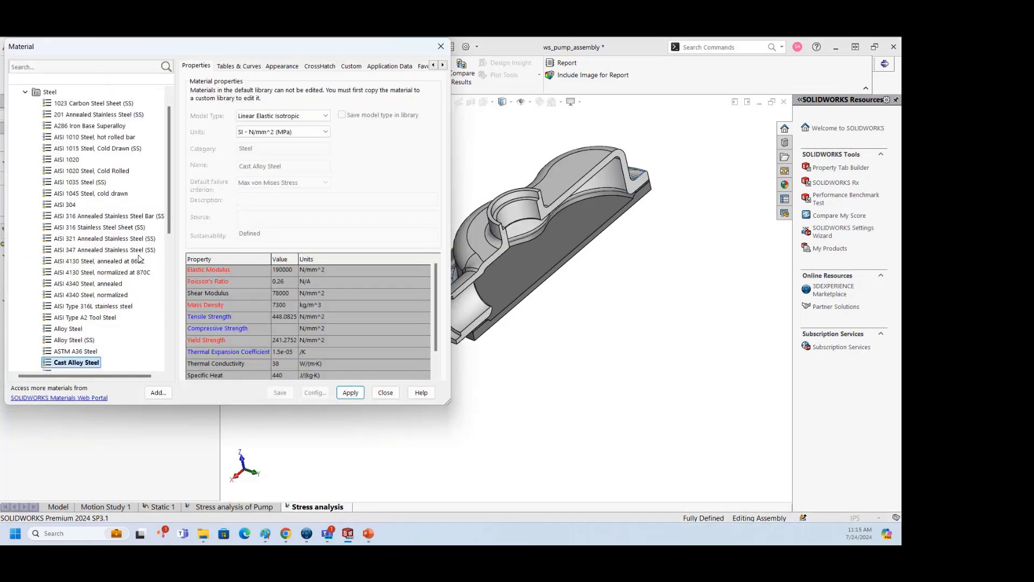
{"action": "scroll", "coordinate": [99, 351], "scroll_direction": "down", "scroll_amount": 2}
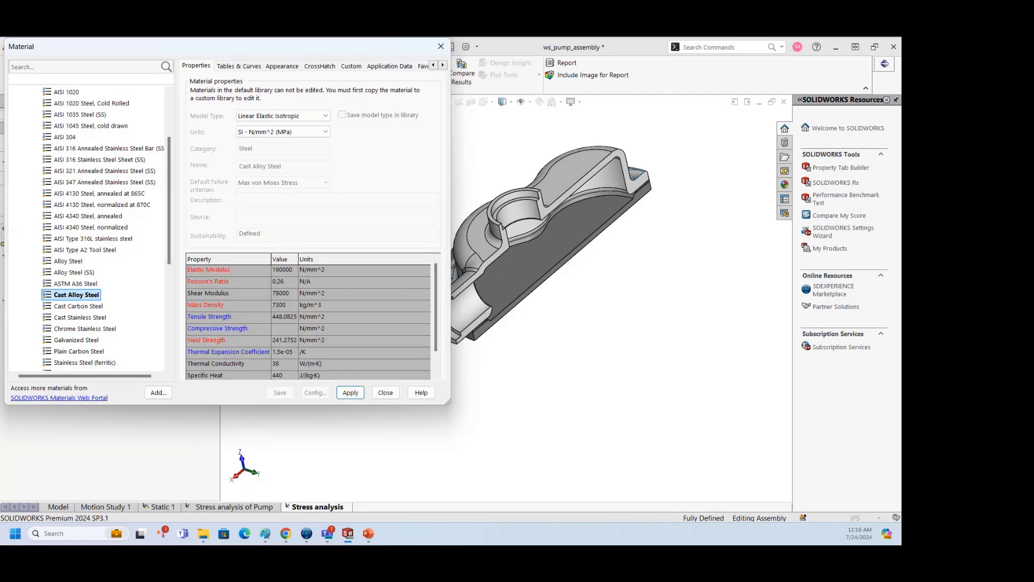
{"action": "left_click_drag", "start_coordinate": [344, 48], "coordinate": [401, 95]}
{"action": "left_click", "coordinate": [497, 97]}
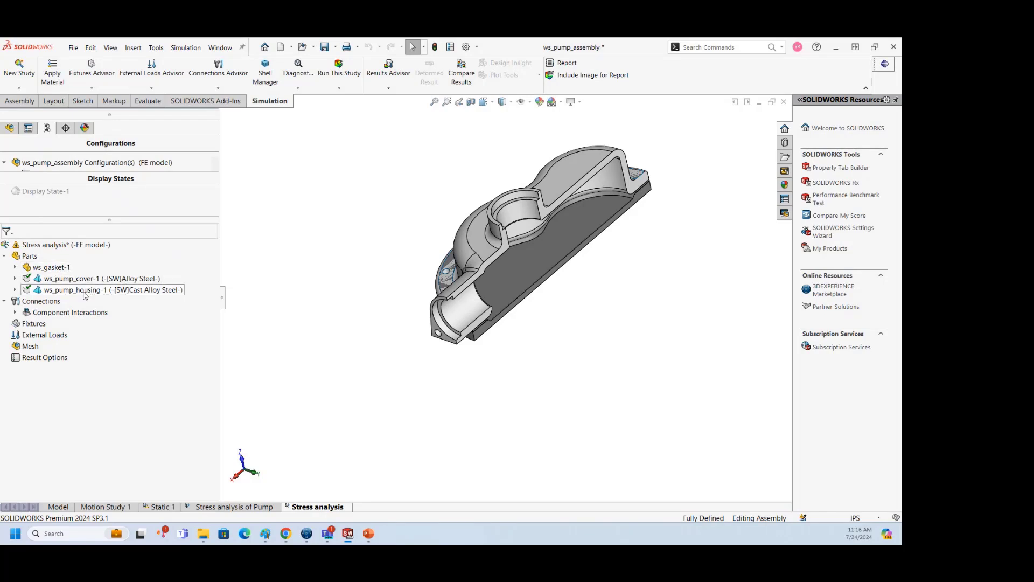
Exclude the gasket's surface body (Surface-Trim3) from the analysis and highlight its solid body (Cut-Extrude1)
{"action": "left_click", "coordinate": [16, 267]}
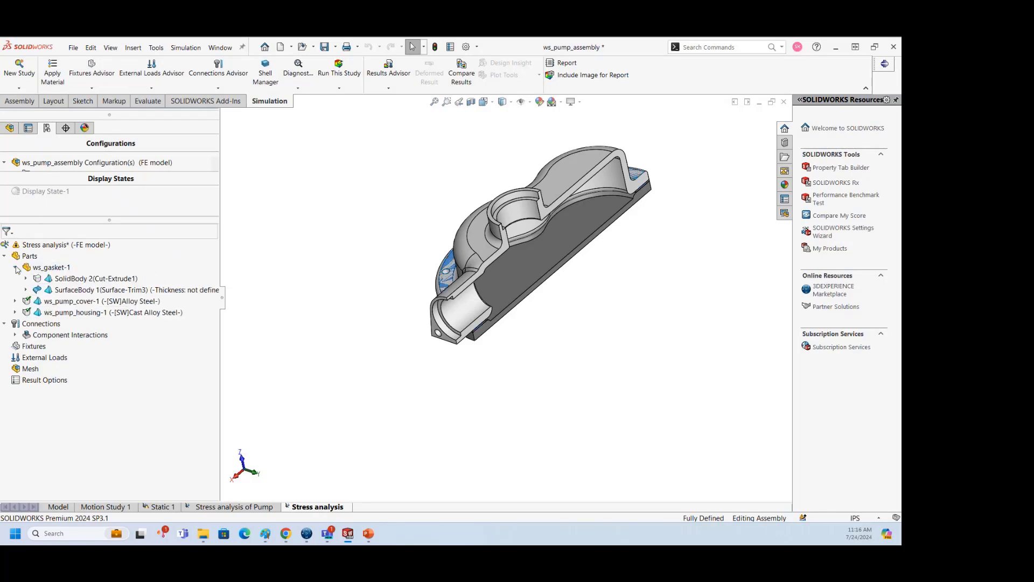
{"action": "left_click", "coordinate": [87, 291]}
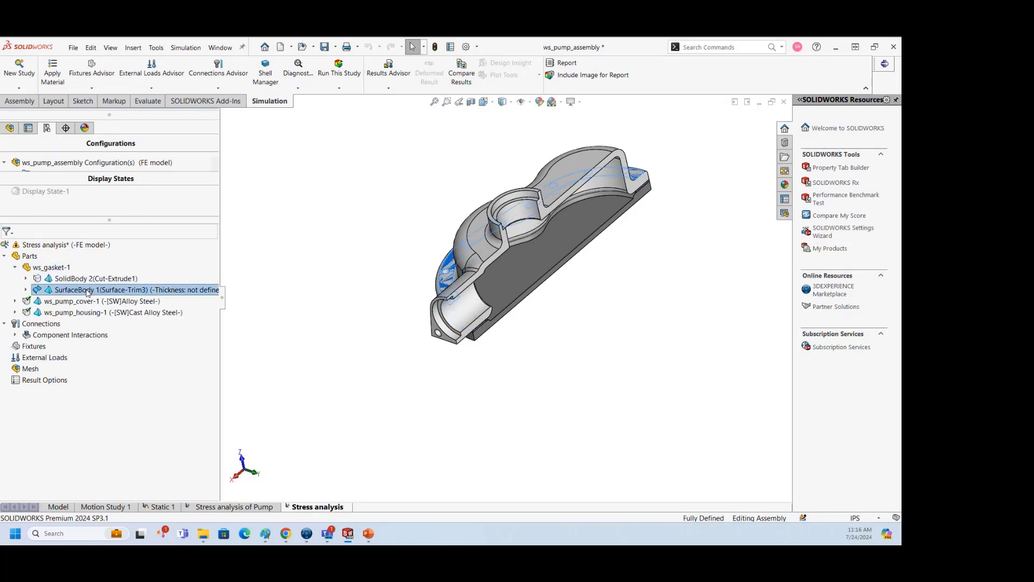
{"action": "right_click", "coordinate": [87, 292]}
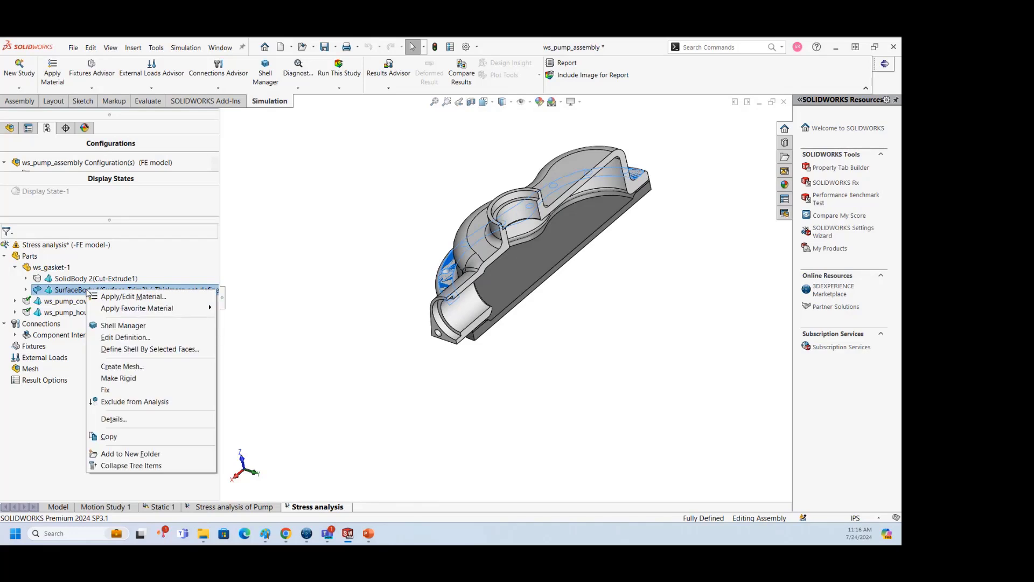
{"action": "left_click", "coordinate": [152, 404]}
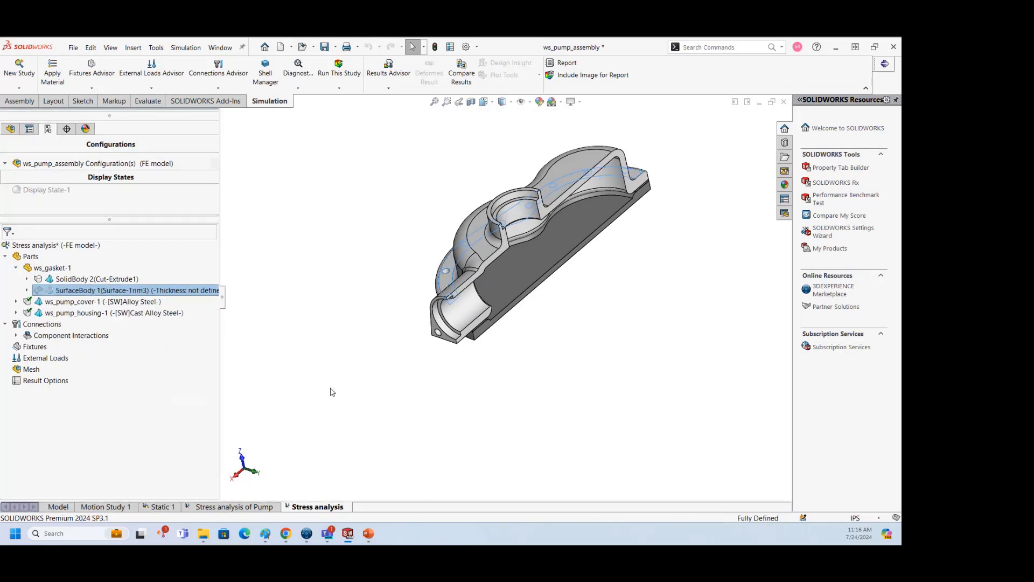
{"action": "left_click", "coordinate": [97, 279]}
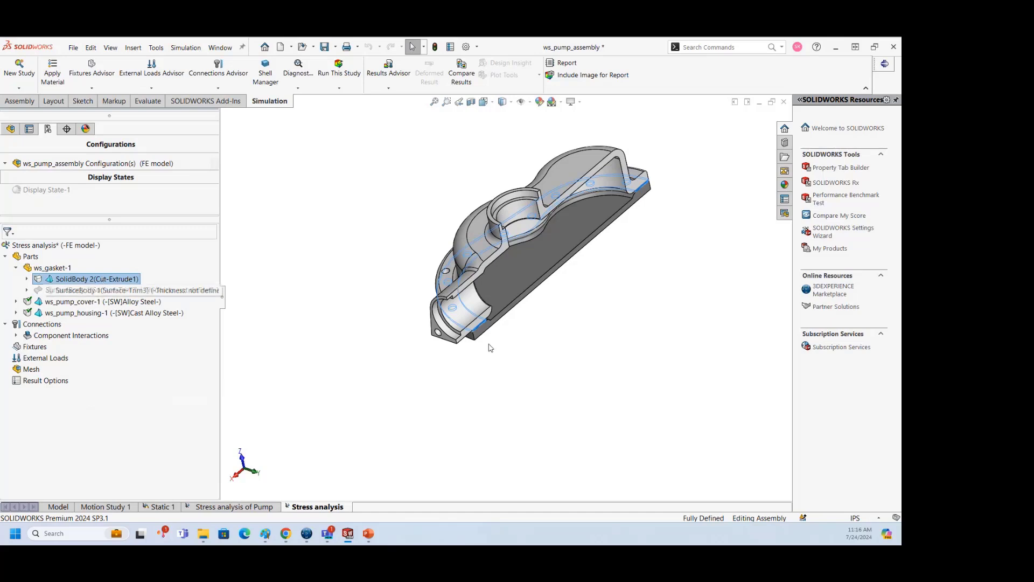
Open the material definition for all gasket bodies and add a category named New to the Custom Materials library containing Plastic and ws_pump_assembly
{"action": "right_click", "coordinate": [52, 268]}
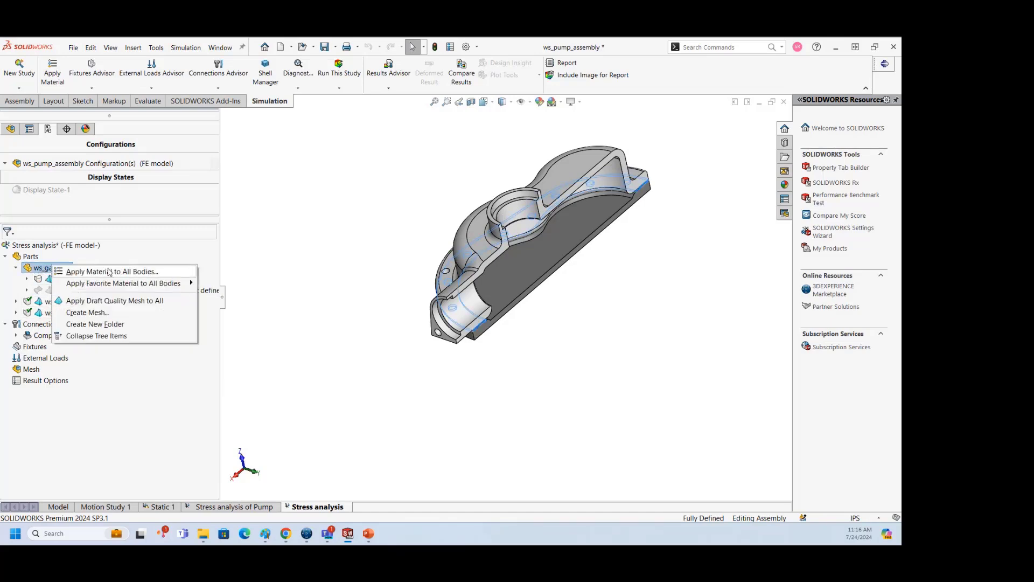
{"action": "left_click", "coordinate": [109, 272]}
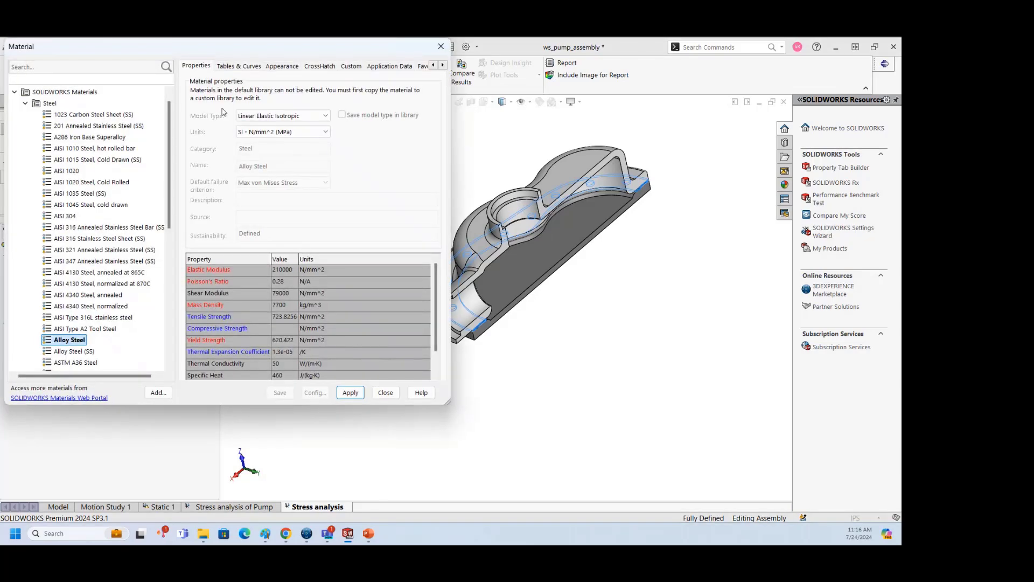
{"action": "left_click_drag", "start_coordinate": [273, 48], "coordinate": [420, 97]}
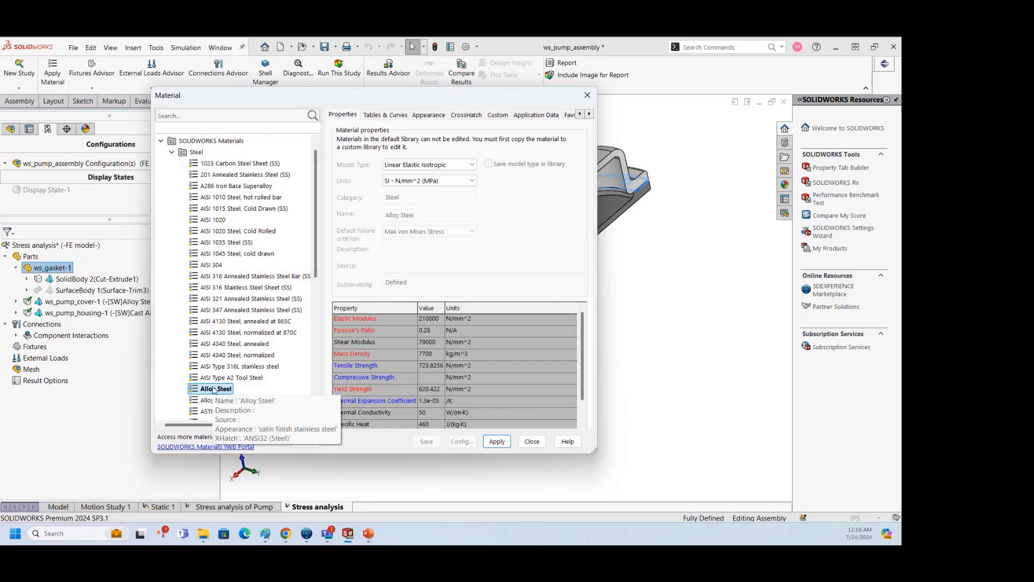
{"action": "mouse_move", "coordinate": [214, 390]}
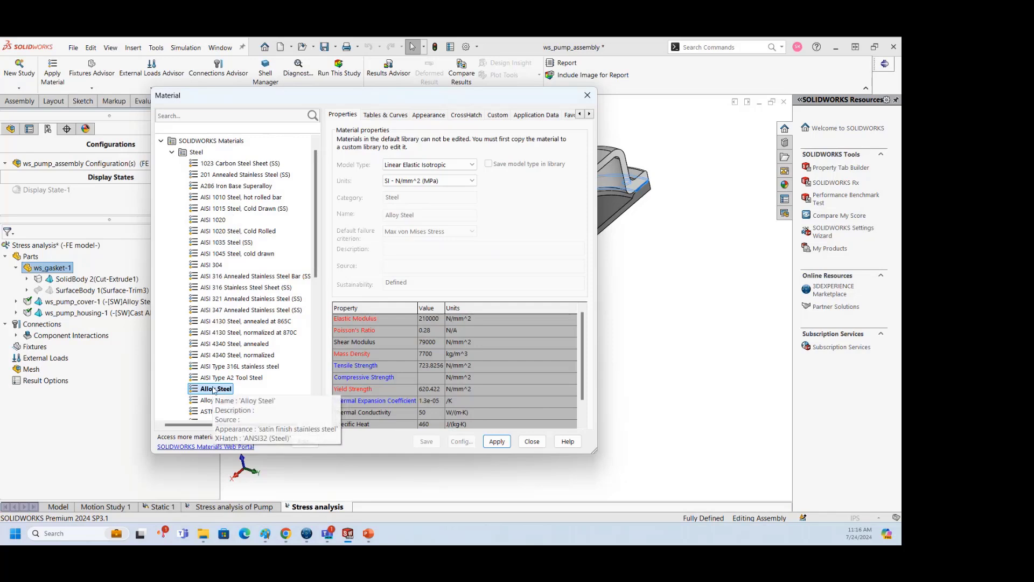
{"action": "left_click", "coordinate": [162, 142]}
{"action": "left_click", "coordinate": [161, 197]}
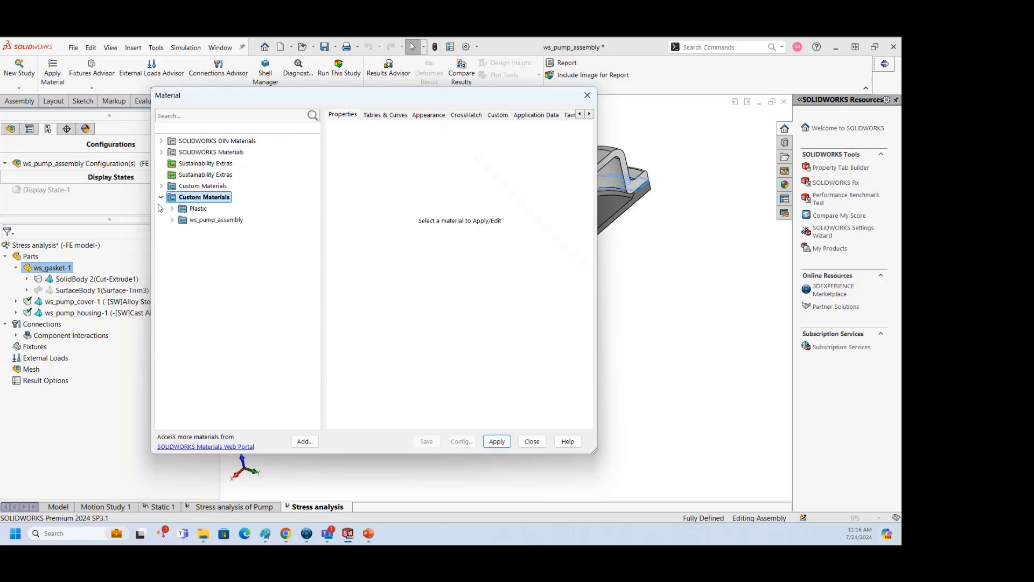
{"action": "right_click", "coordinate": [194, 198]}
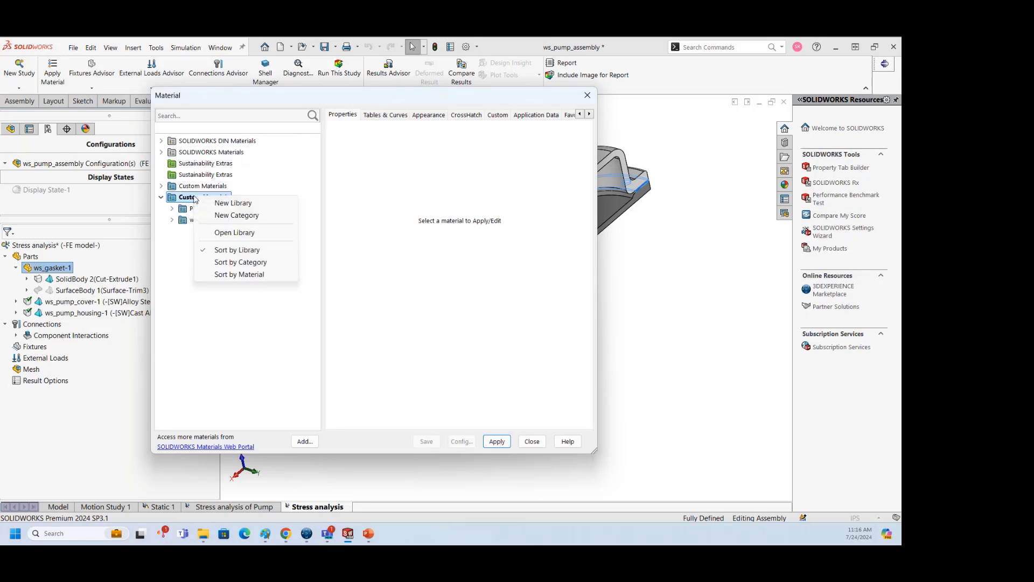
{"action": "left_click", "coordinate": [237, 215]}
{"action": "type", "text": "New"}
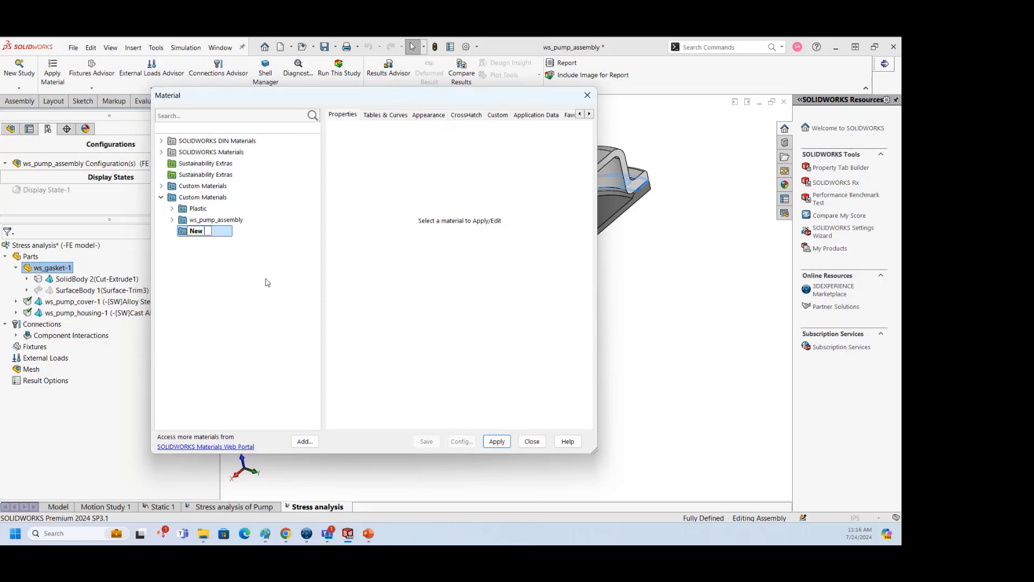
{"action": "key", "text": "Return"}
Paste a copy of Alloy Steel into the New custom category and review its editable properties
{"action": "right_click", "coordinate": [198, 233]}
{"action": "left_click", "coordinate": [227, 323]}
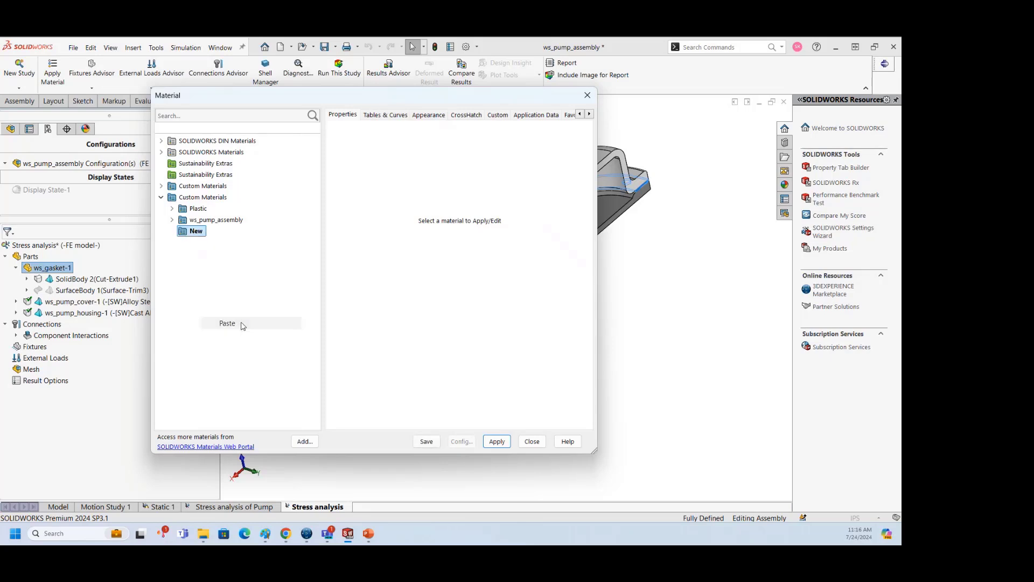
{"action": "left_click", "coordinate": [216, 243]}
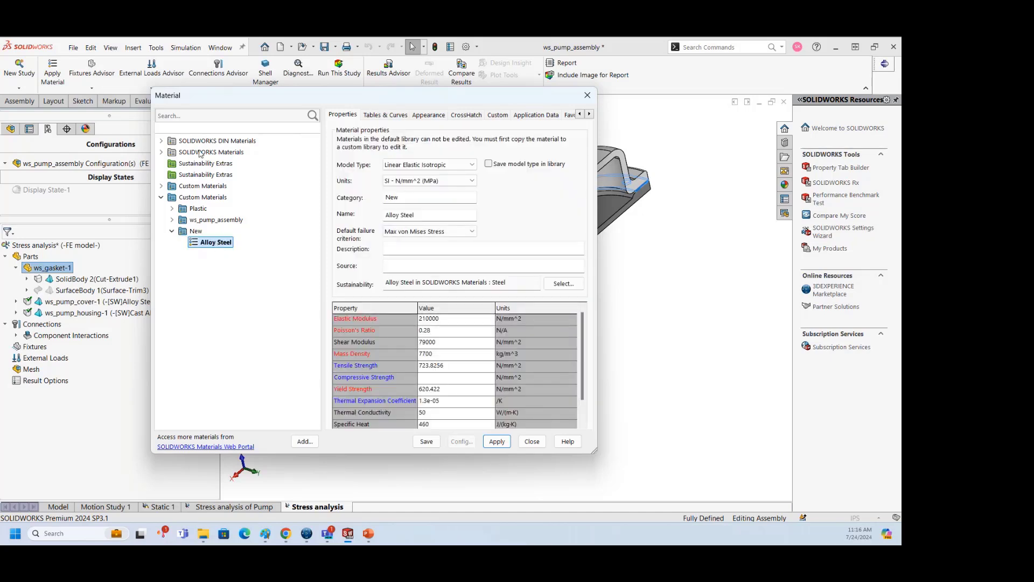
{"action": "left_click", "coordinate": [230, 152]}
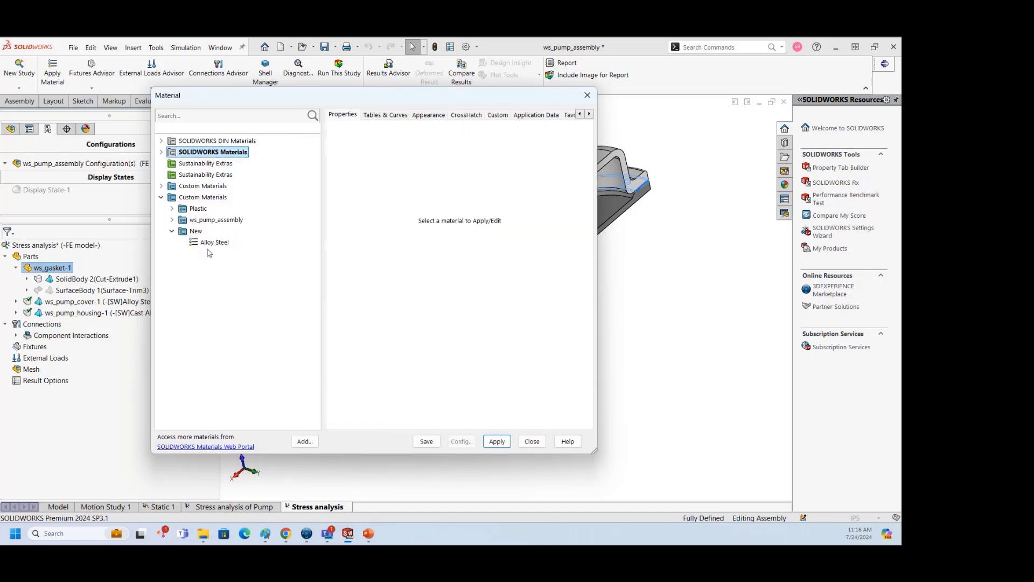
Examine the editable elastic modulus and Poisson's ratio of the Alloy Steel copy in the New category
{"action": "left_click", "coordinate": [232, 247]}
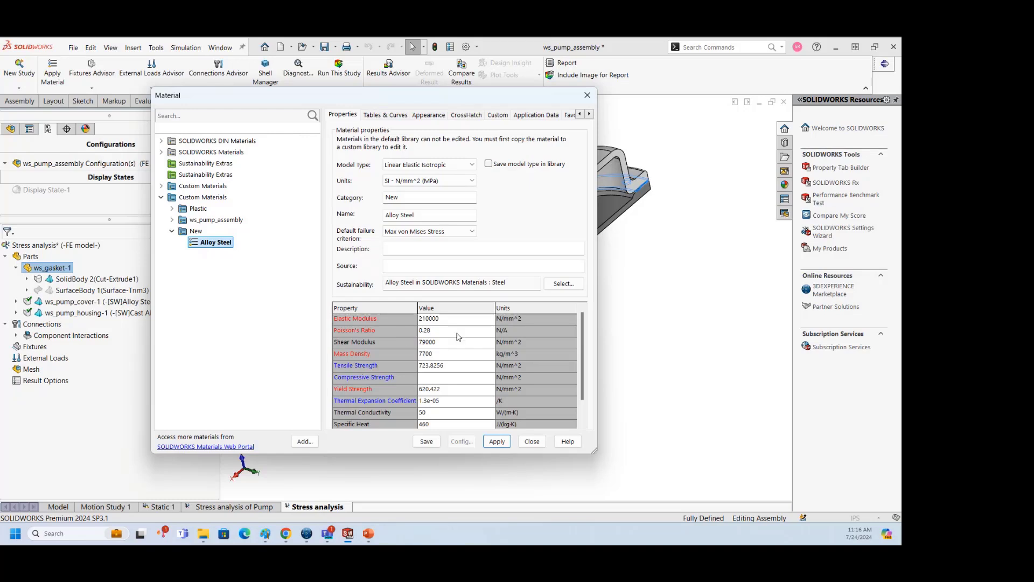
{"action": "left_click", "coordinate": [439, 319]}
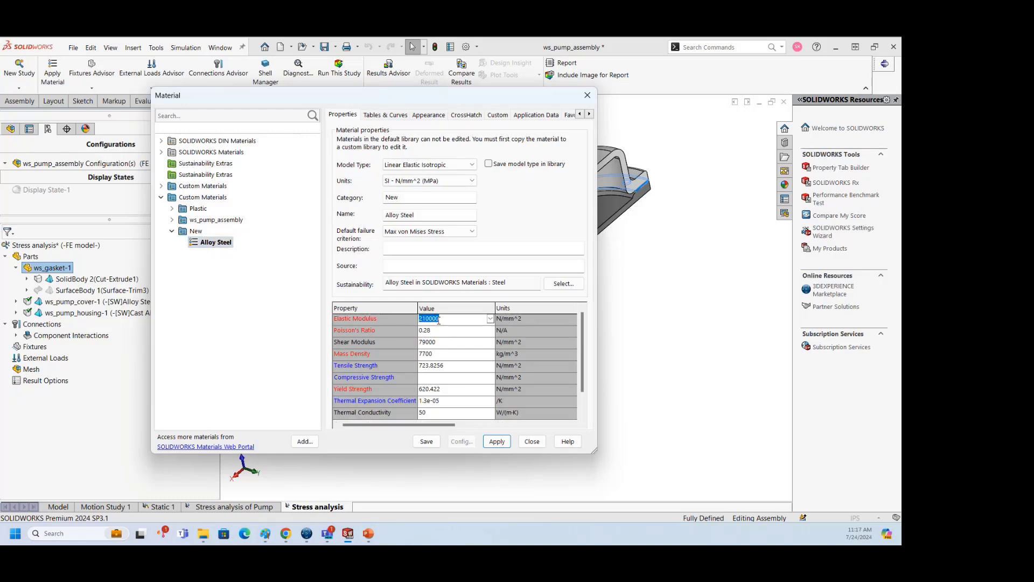
{"action": "left_click", "coordinate": [428, 331]}
{"action": "left_click", "coordinate": [280, 328]}
Apply the custom material Pump_Gasket (1) from the ws_pump_assembly category to the gasket and close the material library
{"action": "left_click", "coordinate": [173, 220]}
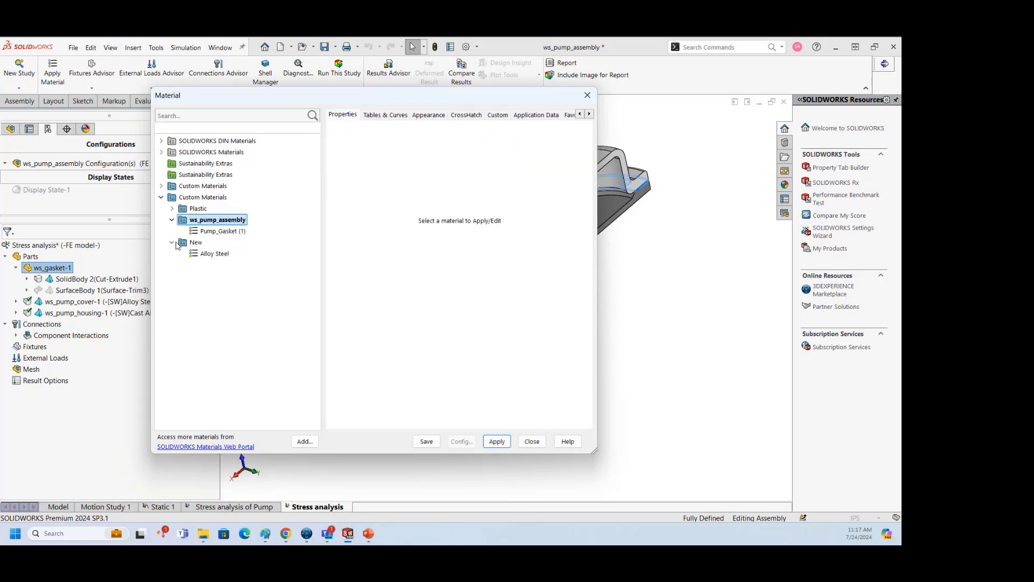
{"action": "left_click", "coordinate": [219, 231]}
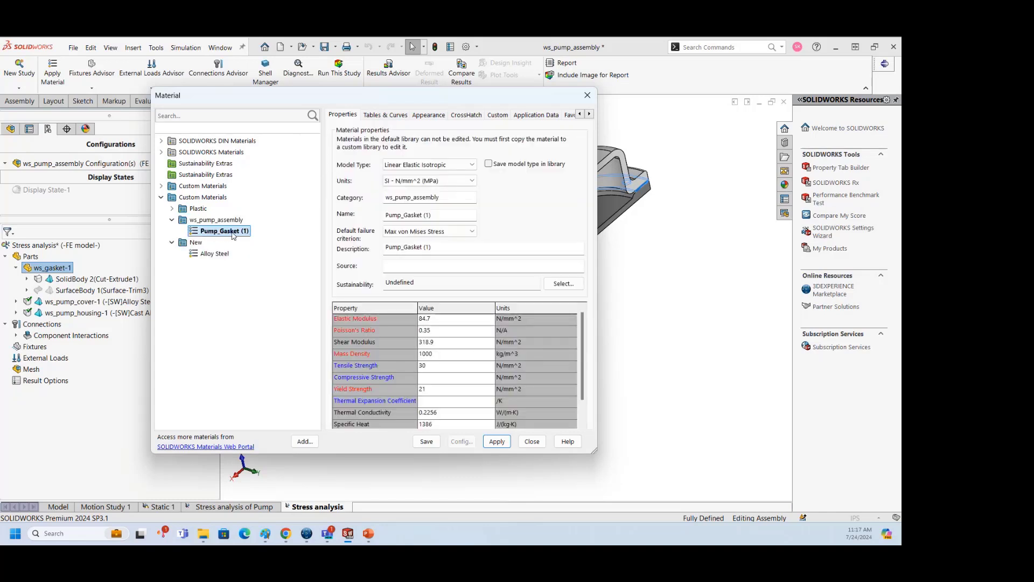
{"action": "left_click", "coordinate": [429, 319]}
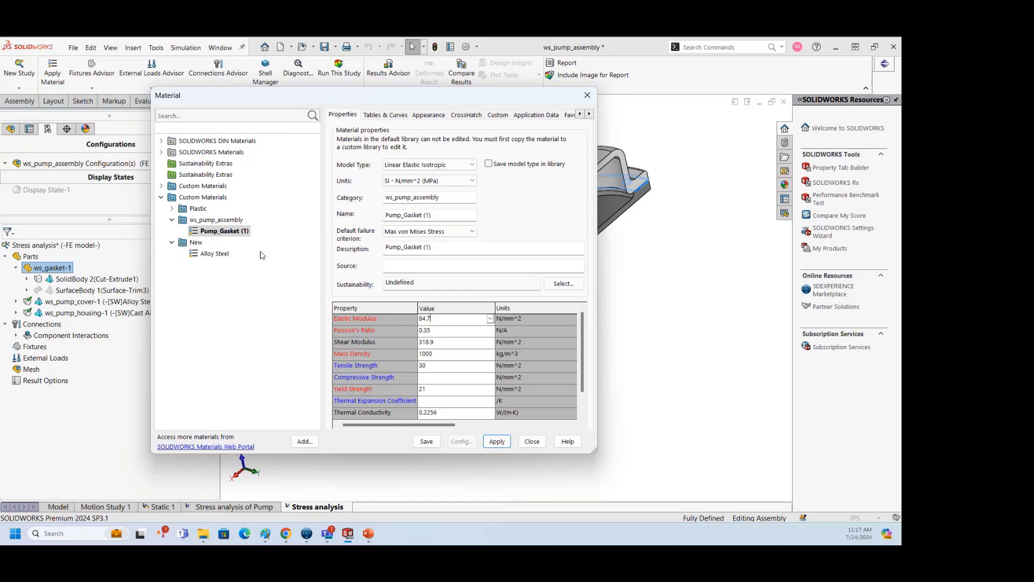
{"action": "left_click", "coordinate": [214, 254]}
{"action": "left_click", "coordinate": [223, 231]}
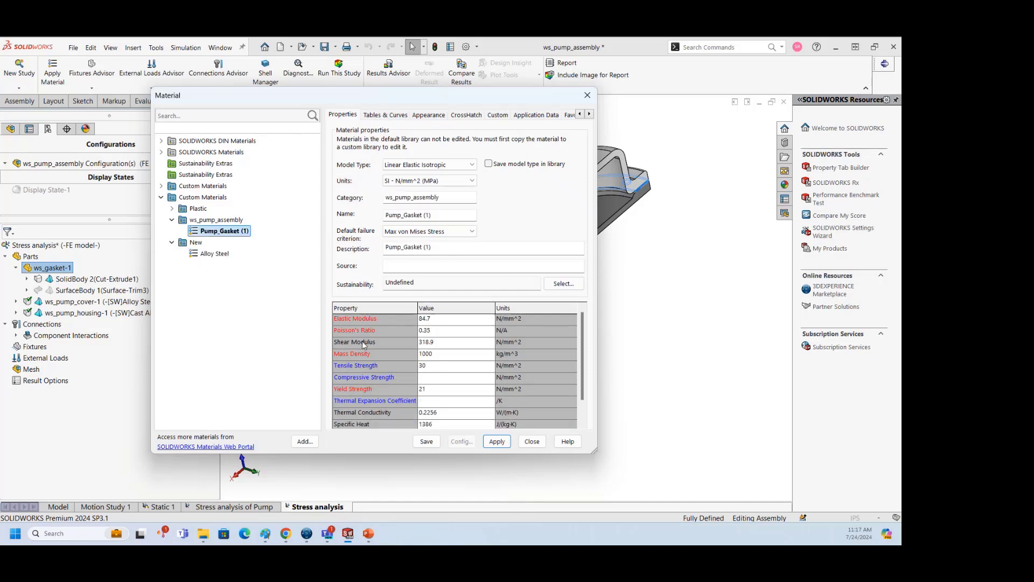
{"action": "left_click", "coordinate": [497, 441]}
{"action": "left_click", "coordinate": [587, 94]}
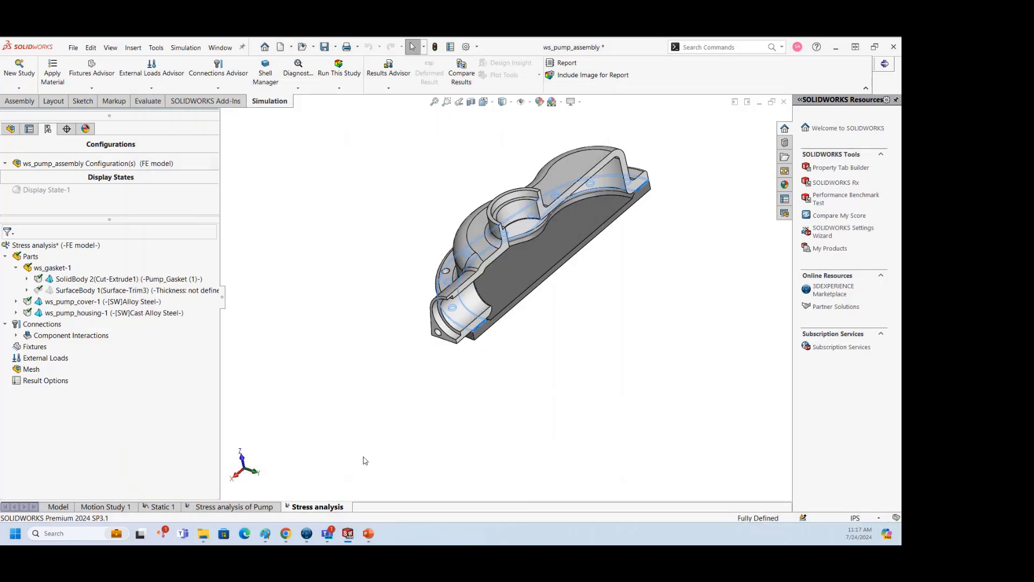
Switch to Paint and sketch a stress-strain diagram with the pencil, with axes labelled σ and ε and a curve with a yield dip
{"action": "left_click", "coordinate": [265, 533]}
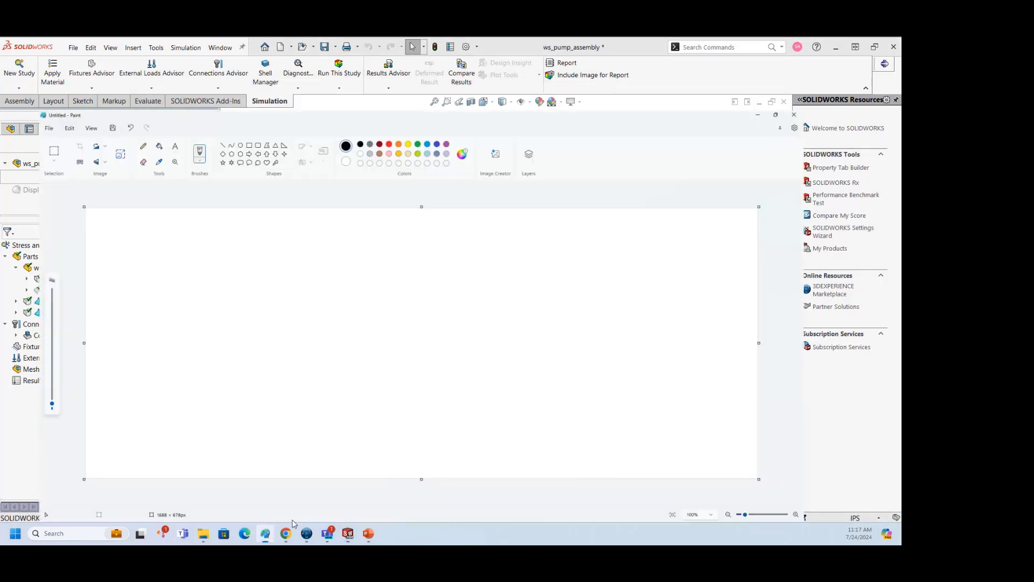
{"action": "left_click", "coordinate": [123, 79]}
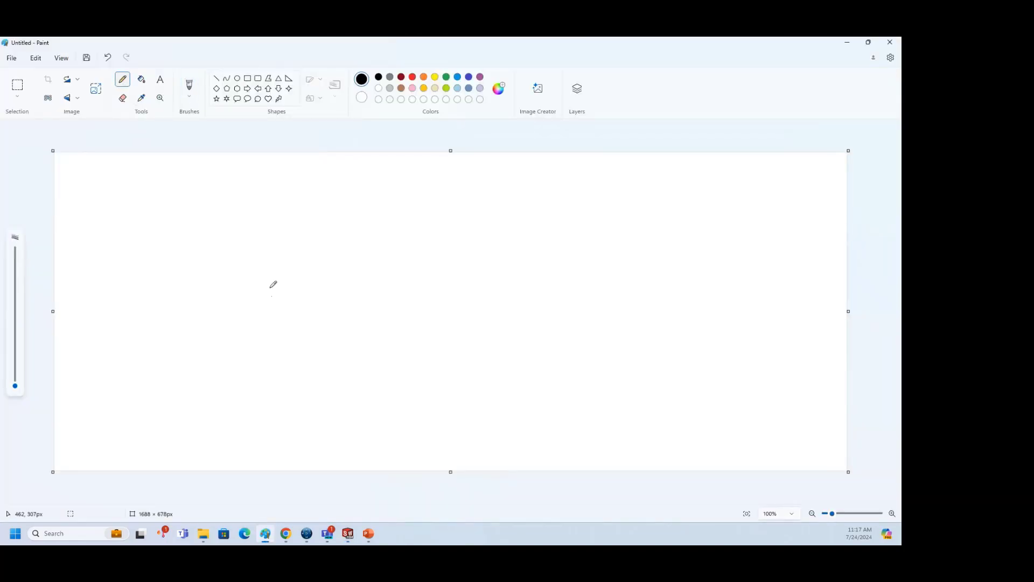
{"action": "mouse_move", "coordinate": [232, 186]}
{"action": "left_mouse_down"}
{"action": "mouse_move", "coordinate": [232, 389]}
{"action": "mouse_move", "coordinate": [629, 378]}
{"action": "left_mouse_up"}
{"action": "left_click_drag", "start_coordinate": [134, 275], "coordinate": [154, 262]}
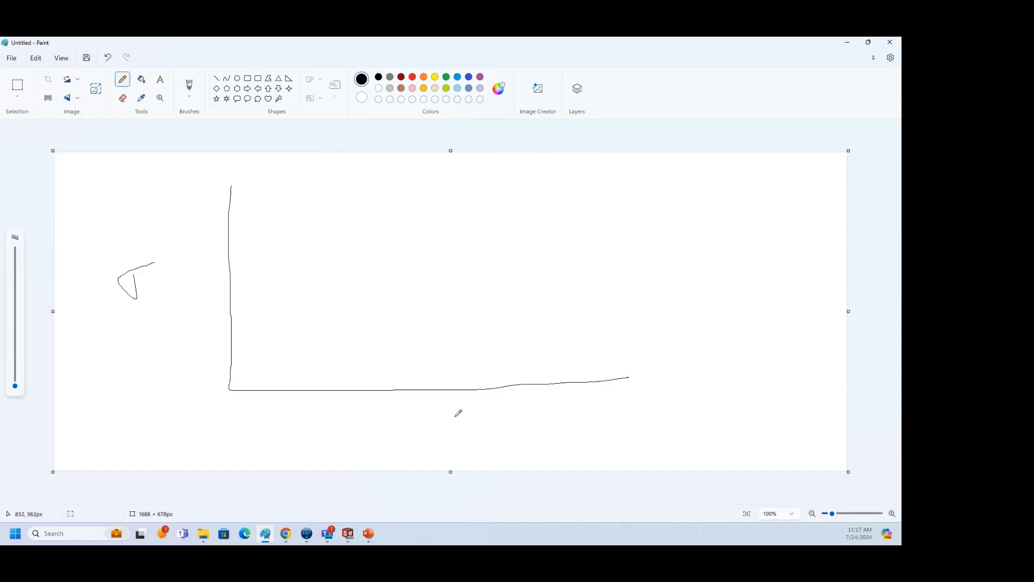
{"action": "left_click_drag", "start_coordinate": [455, 416], "coordinate": [456, 439]}
{"action": "mouse_move", "coordinate": [229, 387]}
{"action": "left_mouse_down"}
{"action": "mouse_move", "coordinate": [273, 234]}
{"action": "mouse_move", "coordinate": [478, 161]}
{"action": "mouse_move", "coordinate": [522, 210]}
{"action": "left_mouse_up"}
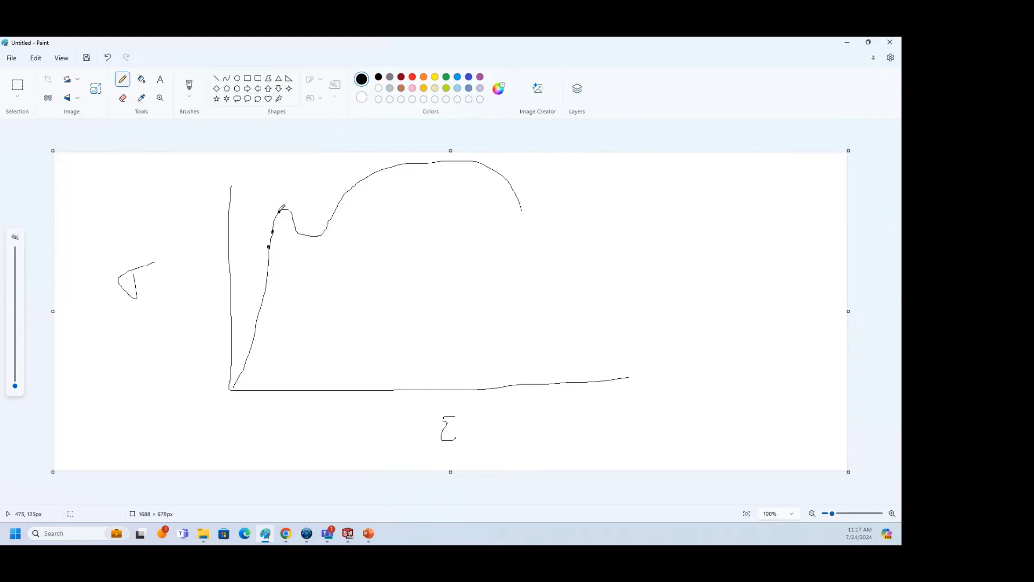
Mark the yield stress σy, the ultimate stress σu and the fracture point on the stress-strain curve
{"action": "mouse_move", "coordinate": [279, 213]}
{"action": "left_mouse_down"}
{"action": "mouse_move", "coordinate": [229, 216]}
{"action": "mouse_move", "coordinate": [211, 207]}
{"action": "mouse_move", "coordinate": [222, 199]}
{"action": "mouse_move", "coordinate": [222, 226]}
{"action": "left_mouse_up"}
{"action": "mouse_move", "coordinate": [442, 160]}
{"action": "left_mouse_down"}
{"action": "mouse_move", "coordinate": [415, 158]}
{"action": "mouse_move", "coordinate": [429, 157]}
{"action": "left_mouse_up"}
{"action": "left_click", "coordinate": [498, 198]}
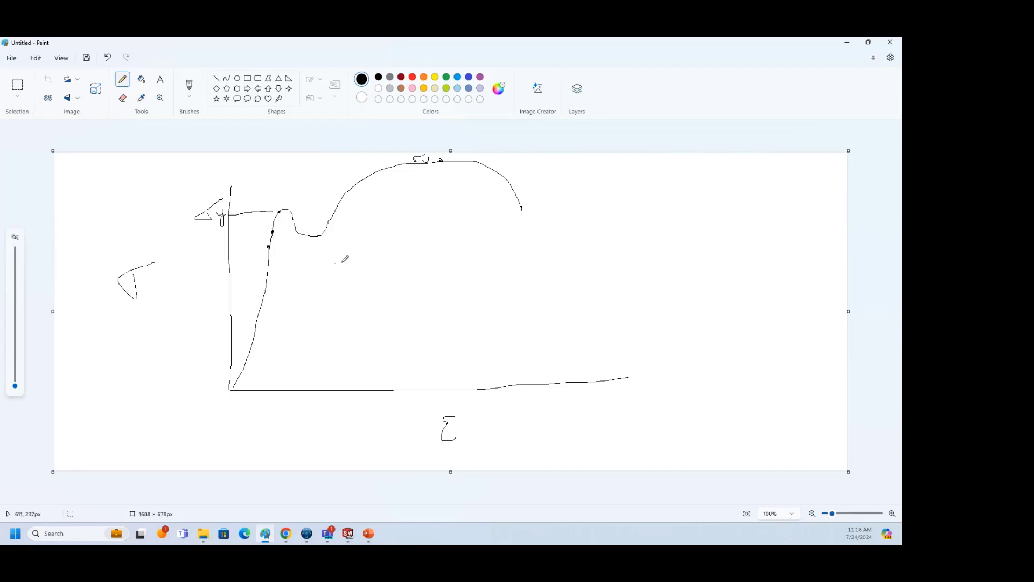
Add a slope triangle to the curve's linear part, write σ ∝ ε and E beside it, and circle E and σy
{"action": "left_click_drag", "start_coordinate": [266, 288], "coordinate": [261, 322]}
{"action": "mouse_move", "coordinate": [294, 296]}
{"action": "left_mouse_down"}
{"action": "mouse_move", "coordinate": [277, 313]}
{"action": "mouse_move", "coordinate": [295, 315]}
{"action": "mouse_move", "coordinate": [288, 305]}
{"action": "mouse_move", "coordinate": [338, 317]}
{"action": "mouse_move", "coordinate": [395, 299]}
{"action": "mouse_move", "coordinate": [373, 348]}
{"action": "mouse_move", "coordinate": [380, 332]}
{"action": "mouse_move", "coordinate": [395, 346]}
{"action": "left_mouse_up"}
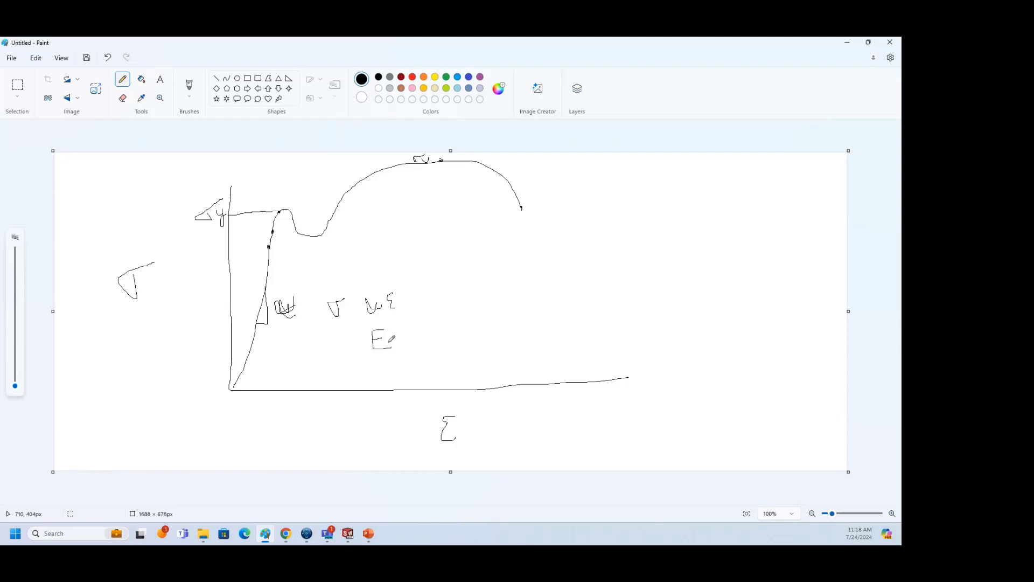
{"action": "mouse_move", "coordinate": [399, 329]}
{"action": "left_mouse_down"}
{"action": "mouse_move", "coordinate": [357, 331]}
{"action": "mouse_move", "coordinate": [405, 337]}
{"action": "mouse_move", "coordinate": [397, 327]}
{"action": "left_mouse_up"}
{"action": "mouse_move", "coordinate": [228, 201]}
{"action": "left_mouse_down"}
{"action": "mouse_move", "coordinate": [203, 196]}
{"action": "mouse_move", "coordinate": [233, 223]}
{"action": "mouse_move", "coordinate": [222, 195]}
{"action": "mouse_move", "coordinate": [218, 205]}
{"action": "left_mouse_up"}
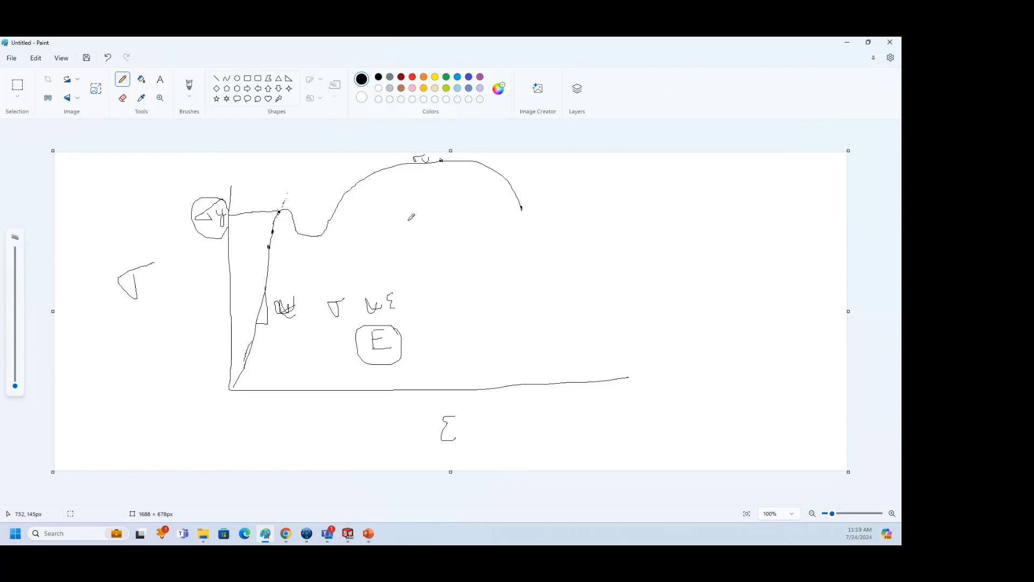
Extend the linear part with a dashed line, annotate 300 on it and 200 at the yield stress, and return to SOLIDWORKS
{"action": "left_click_drag", "start_coordinate": [289, 188], "coordinate": [297, 163]}
{"action": "left_click_drag", "start_coordinate": [287, 187], "coordinate": [282, 185]}
{"action": "mouse_move", "coordinate": [197, 232]}
{"action": "left_mouse_down"}
{"action": "mouse_move", "coordinate": [186, 253]}
{"action": "mouse_move", "coordinate": [207, 240]}
{"action": "left_mouse_up"}
{"action": "mouse_move", "coordinate": [255, 173]}
{"action": "left_mouse_down"}
{"action": "mouse_move", "coordinate": [259, 185]}
{"action": "mouse_move", "coordinate": [282, 178]}
{"action": "left_mouse_up"}
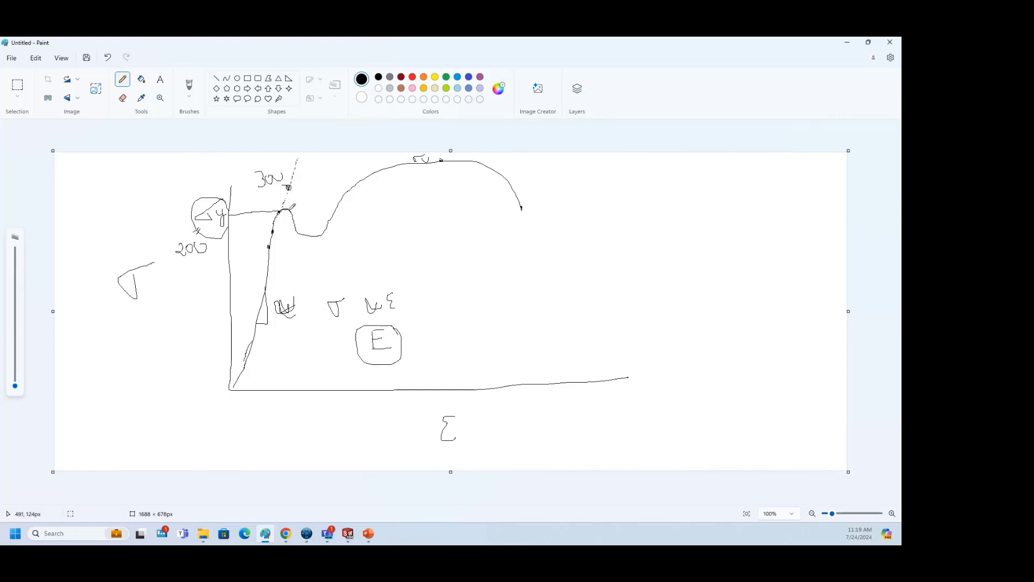
{"action": "left_click_drag", "start_coordinate": [327, 229], "coordinate": [367, 179]}
{"action": "left_click_drag", "start_coordinate": [283, 208], "coordinate": [270, 210]}
{"action": "left_click", "coordinate": [849, 42]}
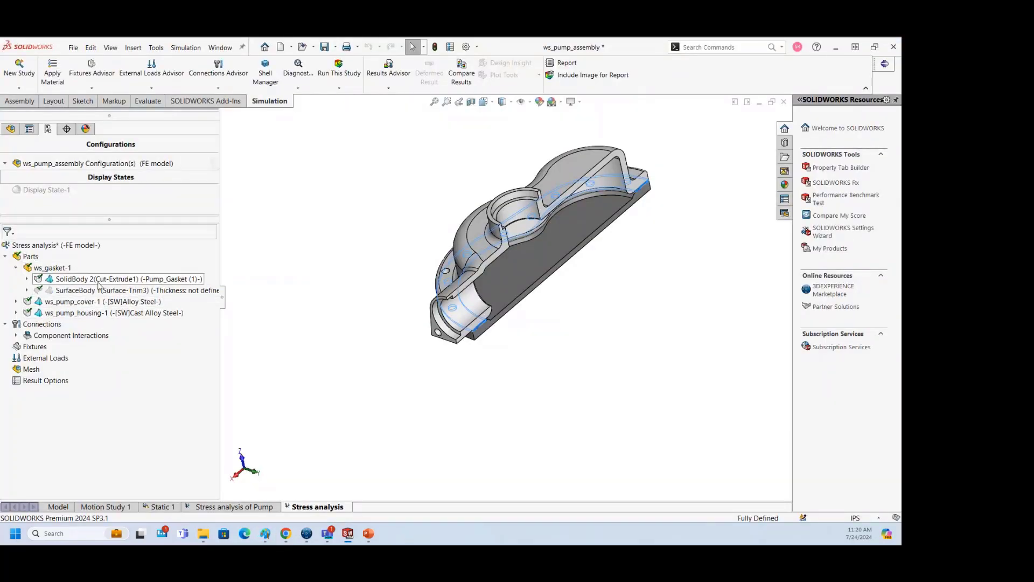
Collapse the study's parts and start a new Bolt connector under its connections, with the flange bolt holes in view
{"action": "left_click", "coordinate": [4, 257]}
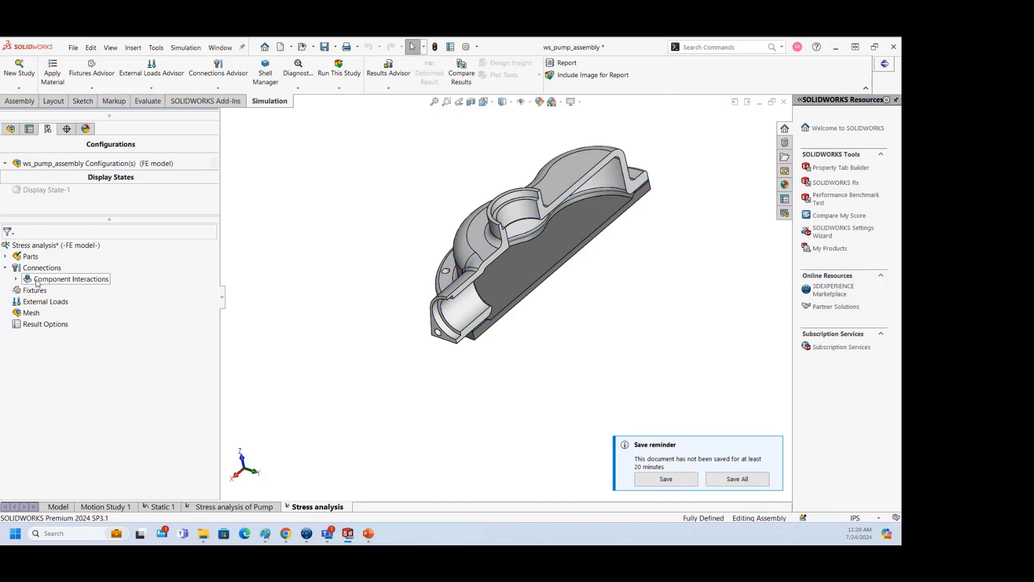
{"action": "left_click", "coordinate": [42, 269]}
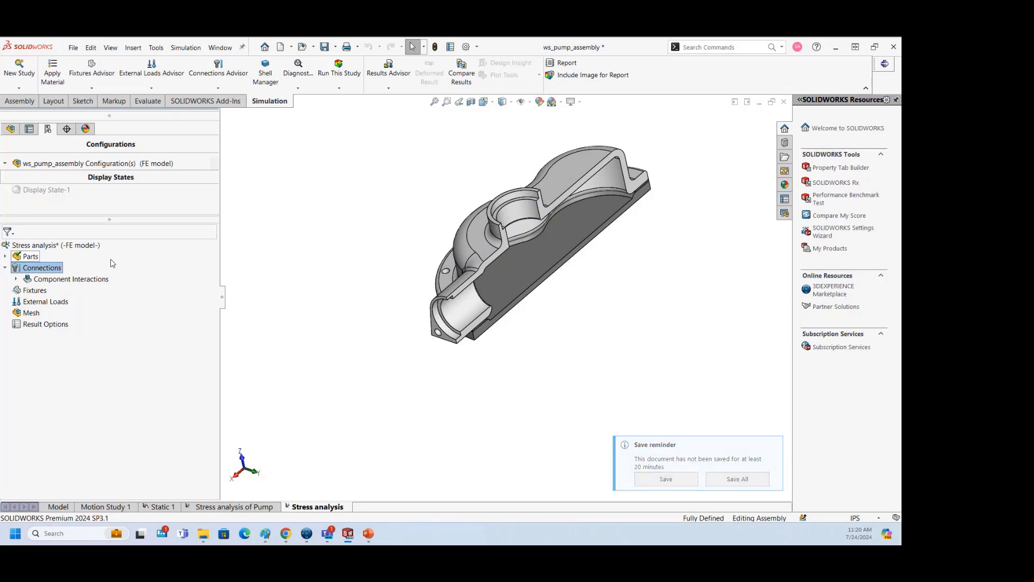
{"action": "right_click", "coordinate": [26, 272]}
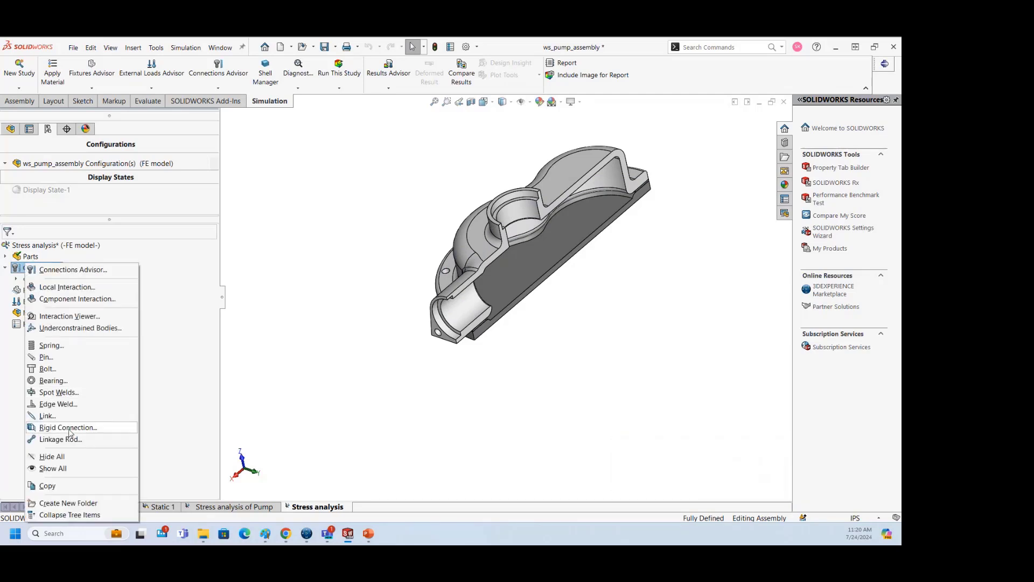
{"action": "left_click", "coordinate": [473, 342]}
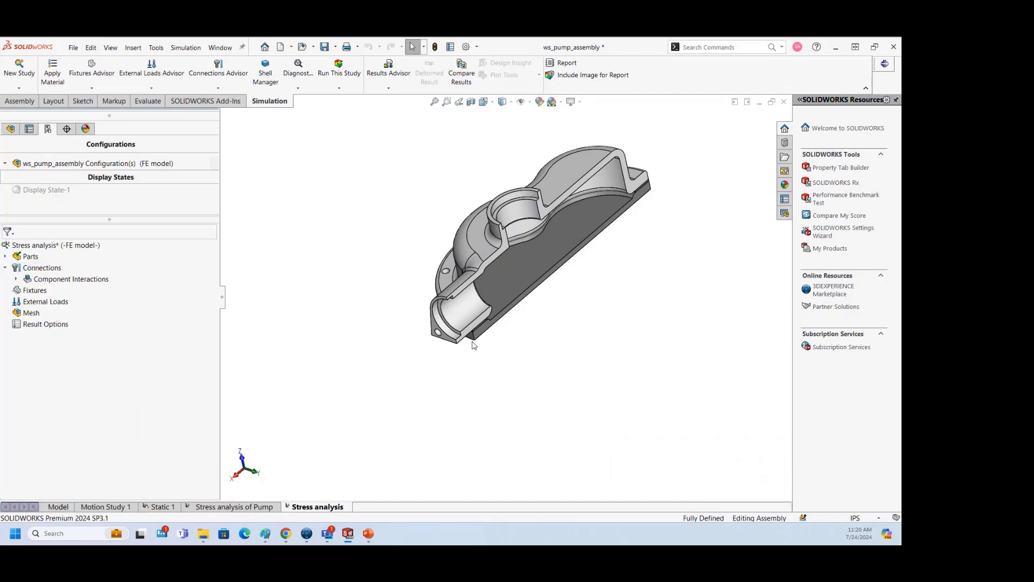
{"action": "middle_click_drag", "start_coordinate": [457, 374], "coordinate": [523, 369]}
{"action": "scroll", "coordinate": [504, 296], "scroll_direction": "down", "scroll_amount": 5}
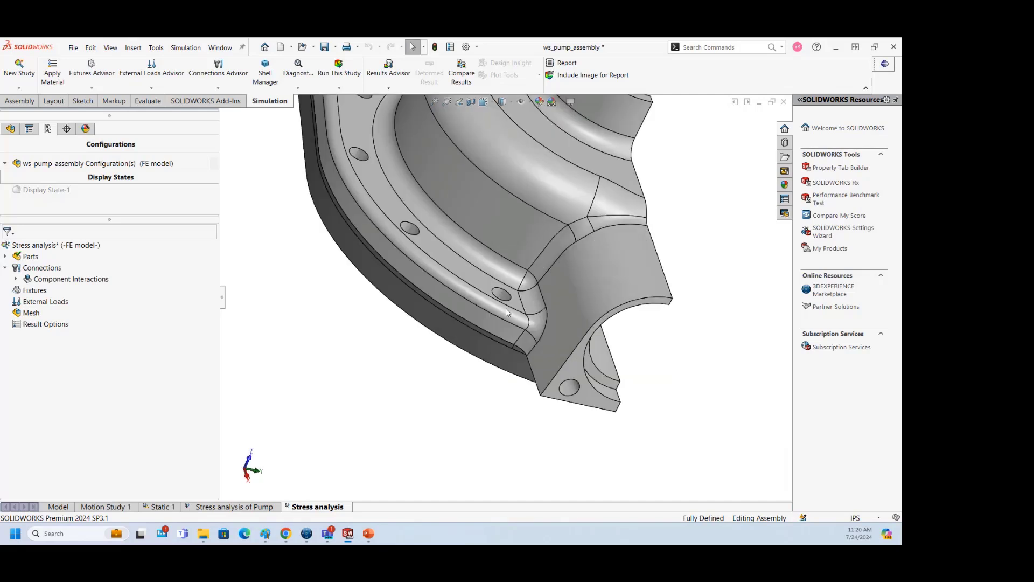
{"action": "scroll", "coordinate": [505, 297], "scroll_direction": "up", "scroll_amount": 5}
{"action": "middle_click_drag", "start_coordinate": [443, 215], "coordinate": [429, 277]}
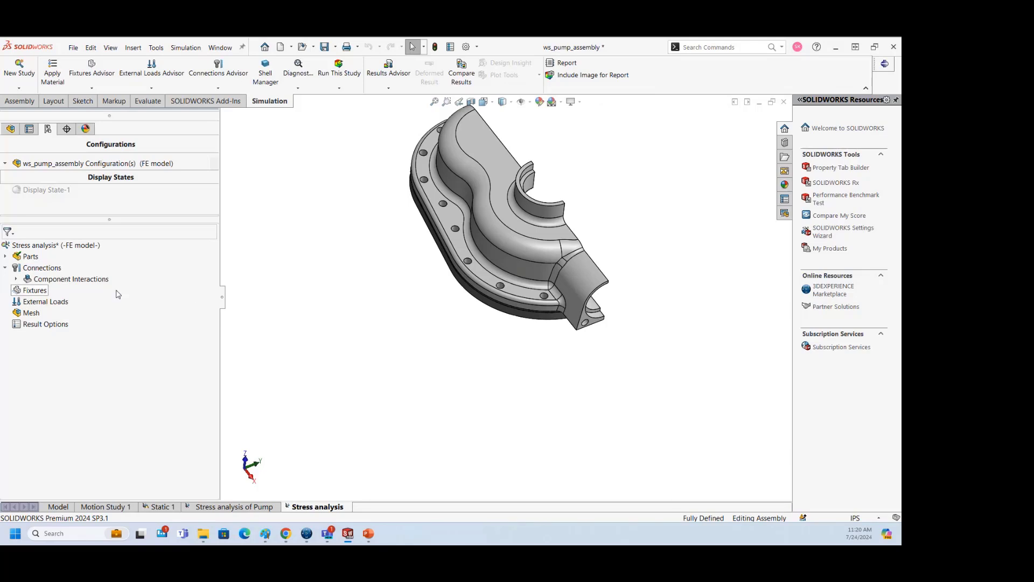
{"action": "right_click", "coordinate": [32, 269]}
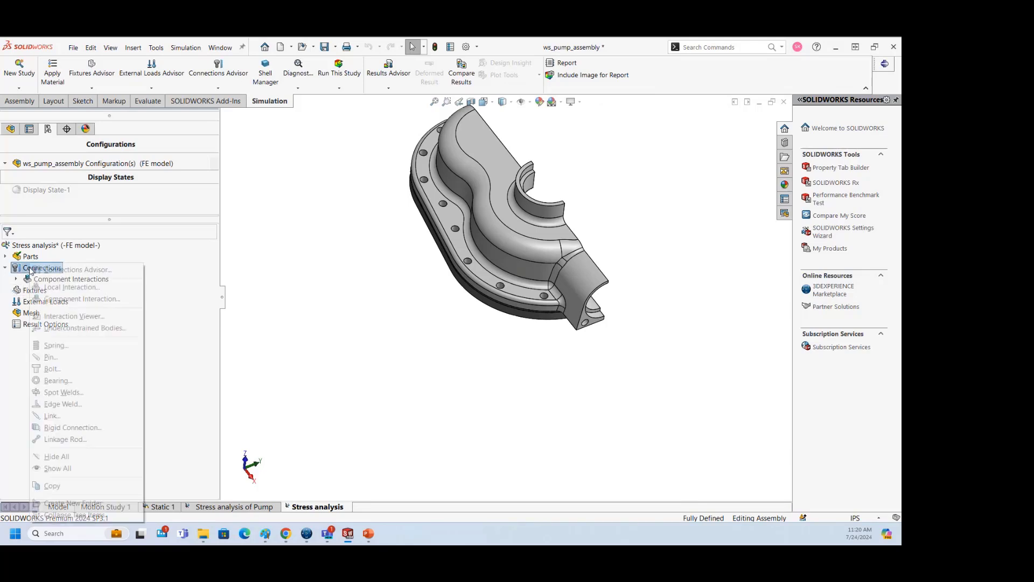
{"action": "left_click", "coordinate": [54, 369]}
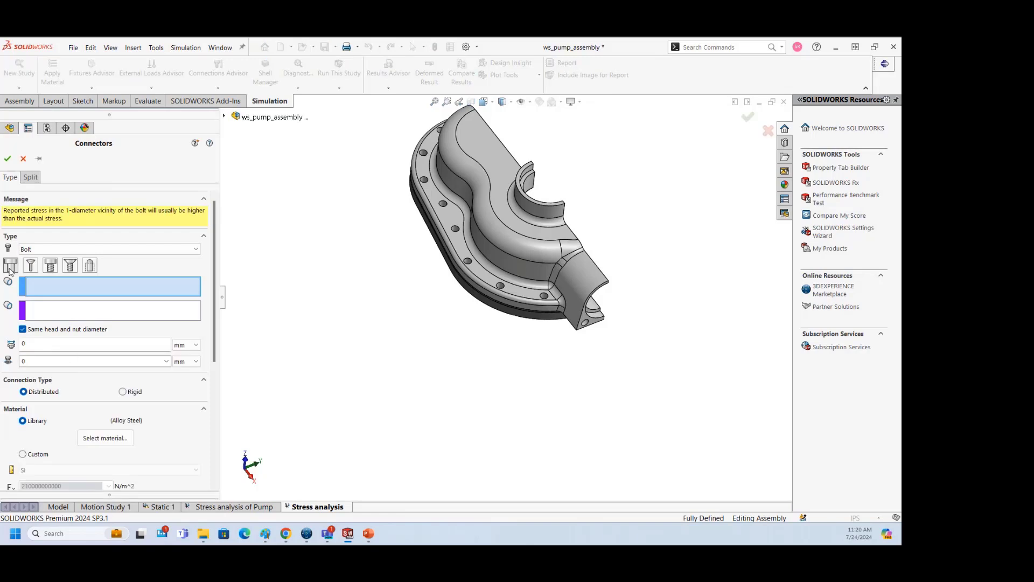
Try the Spot Welds connector type and return the connector type to Bolt
{"action": "left_click", "coordinate": [102, 250]}
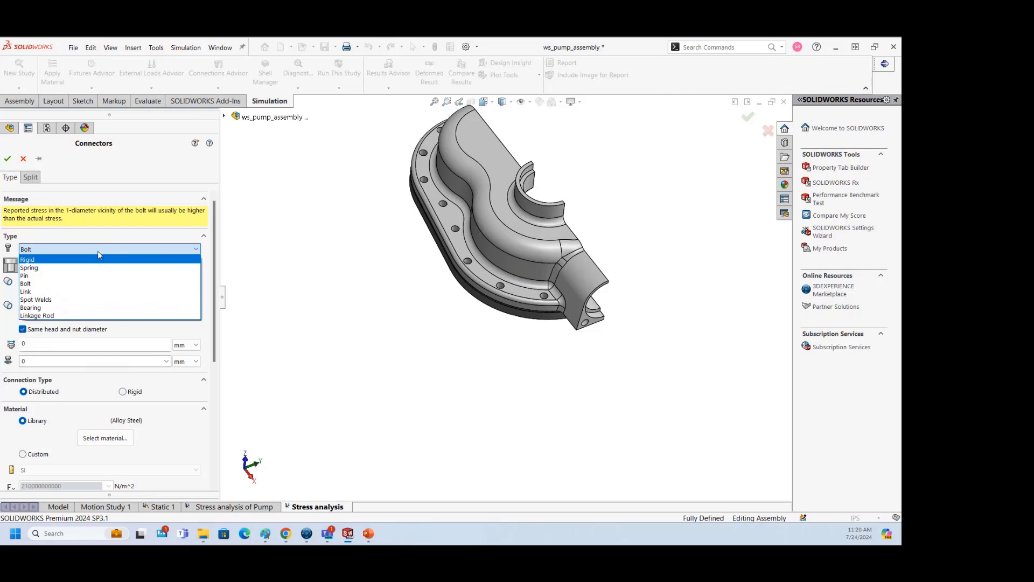
{"action": "left_click", "coordinate": [53, 301]}
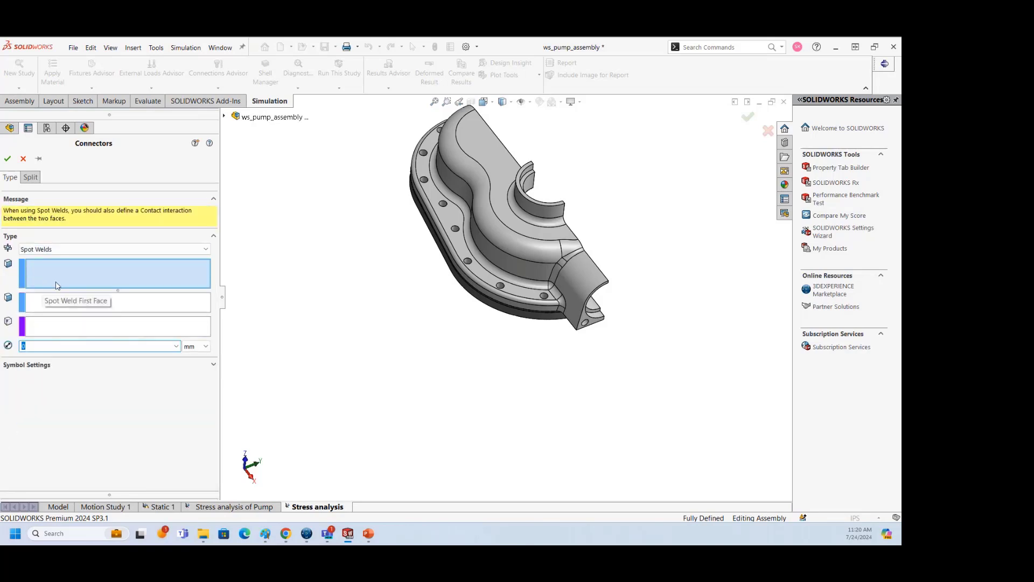
{"action": "left_click", "coordinate": [77, 249]}
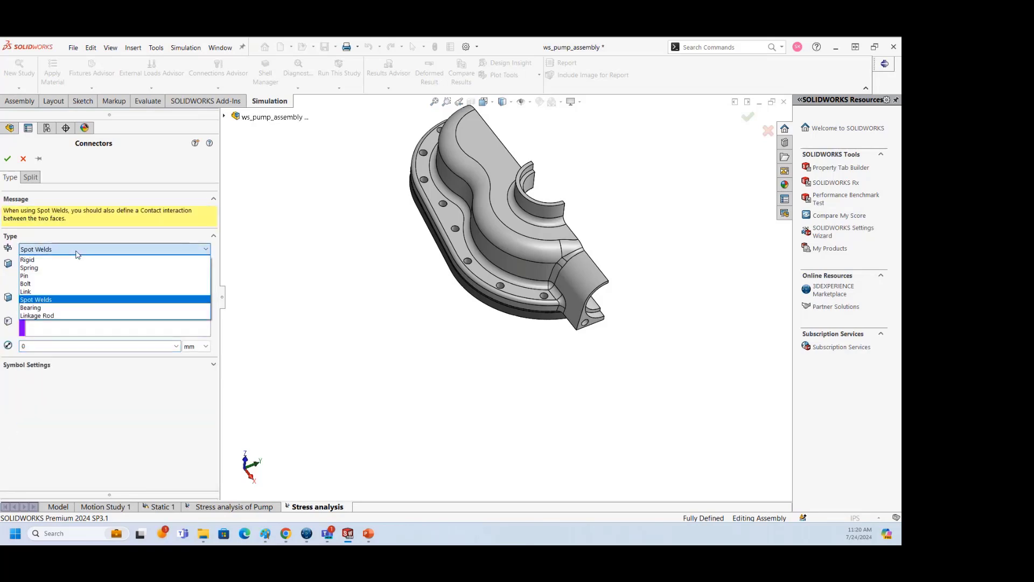
{"action": "left_click", "coordinate": [42, 286]}
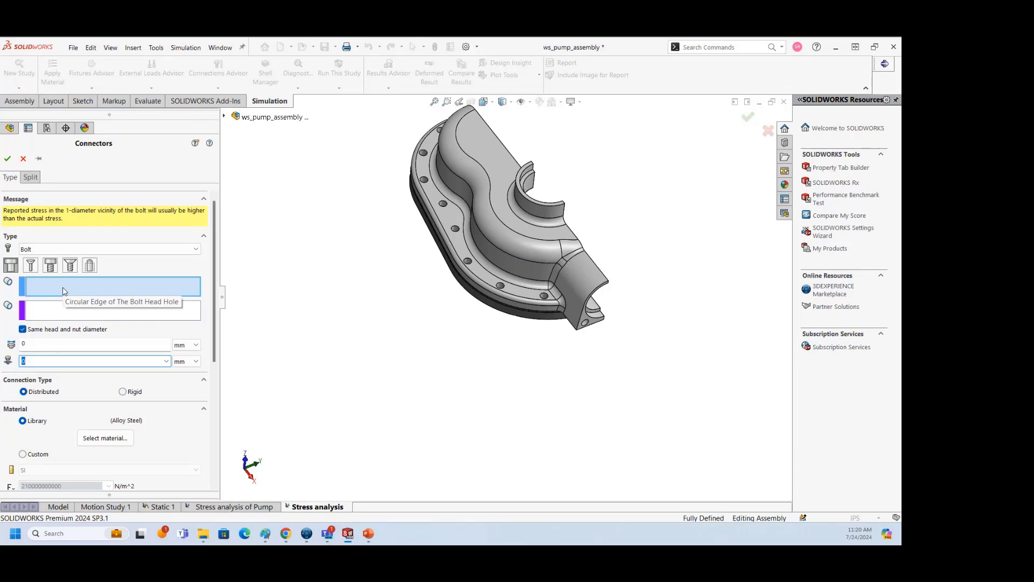
Define the bolt's head on the housing flange hole edge nearest the port and its nut on the matching cover hole edge
{"action": "scroll", "coordinate": [521, 296], "scroll_direction": "down", "scroll_amount": 8}
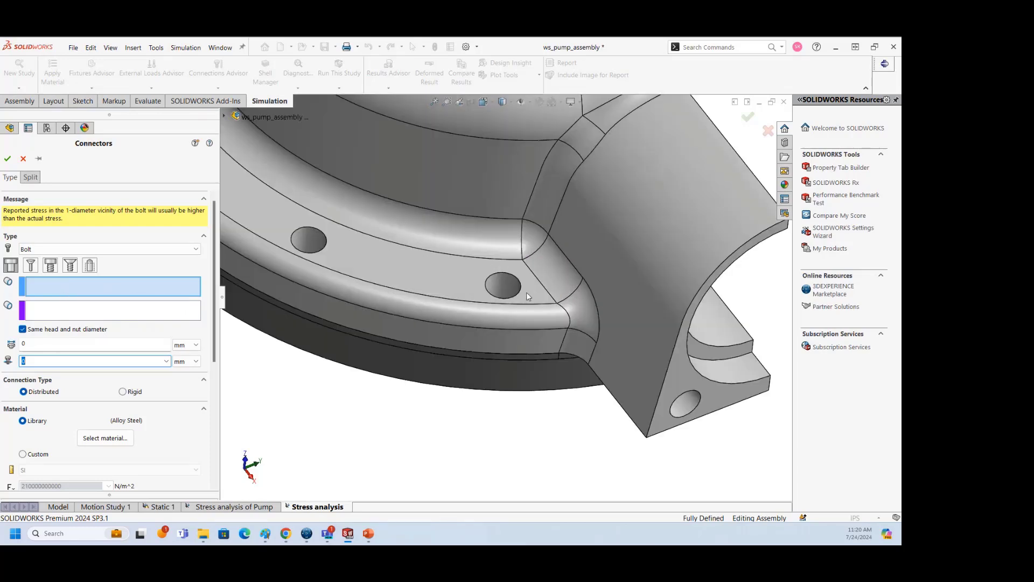
{"action": "left_click", "coordinate": [521, 295]}
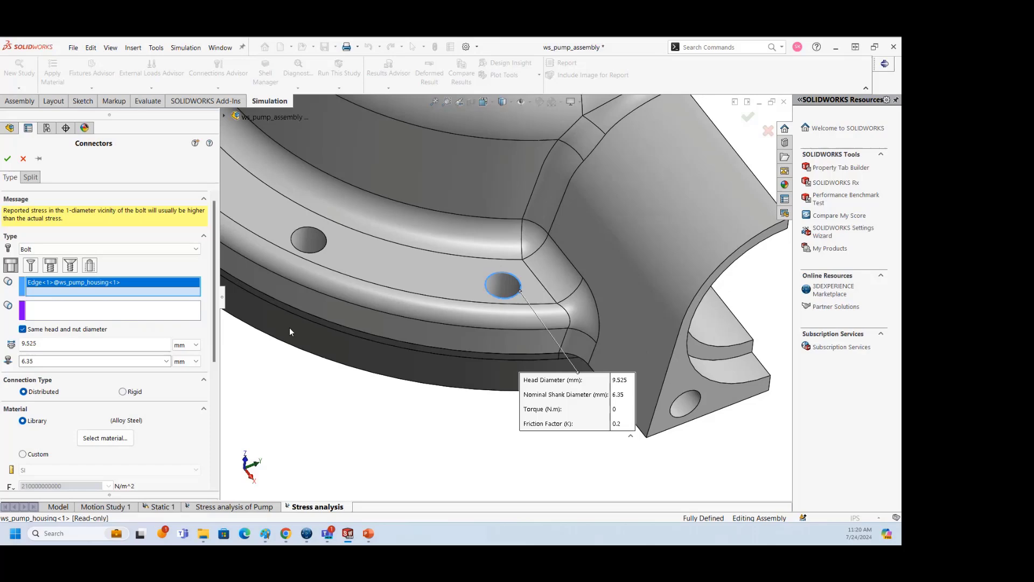
{"action": "left_click", "coordinate": [141, 317]}
{"action": "middle_click_drag", "start_coordinate": [450, 430], "coordinate": [492, 322]}
{"action": "scroll", "coordinate": [500, 349], "scroll_direction": "down", "scroll_amount": 4}
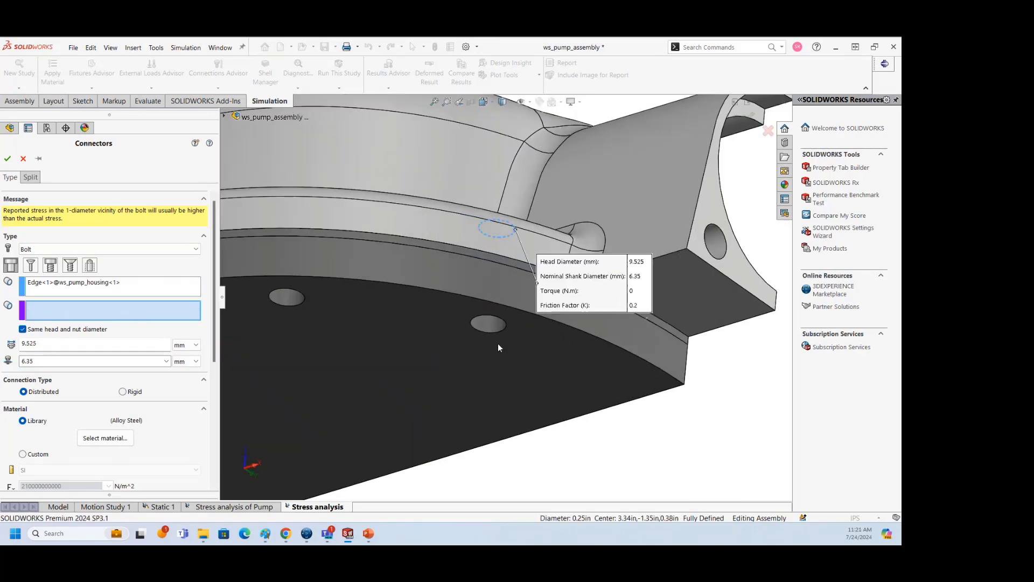
{"action": "left_click", "coordinate": [497, 331]}
{"action": "scroll", "coordinate": [503, 366], "scroll_direction": "up", "scroll_amount": 5}
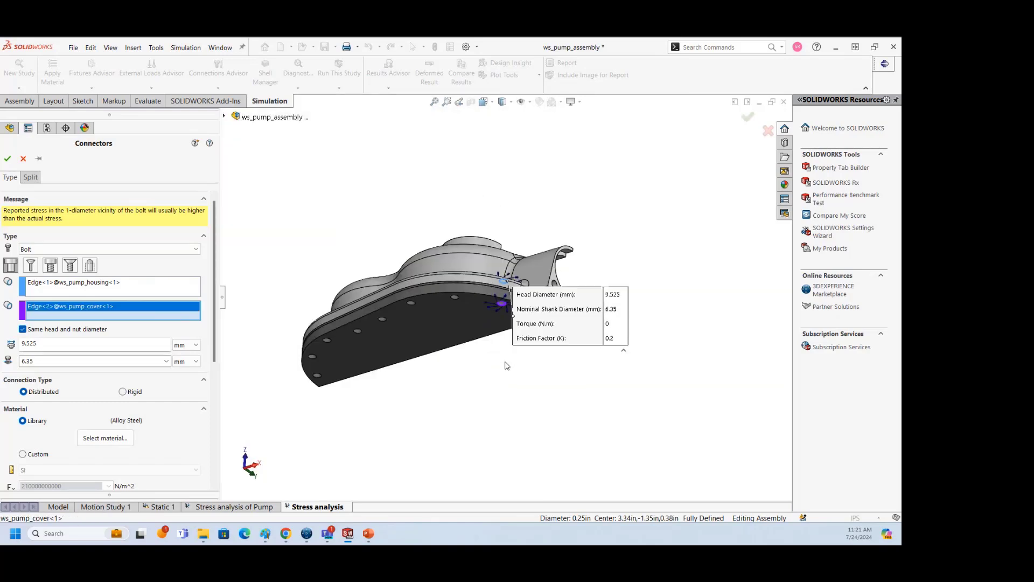
{"action": "middle_click_drag", "start_coordinate": [503, 366], "coordinate": [485, 396]}
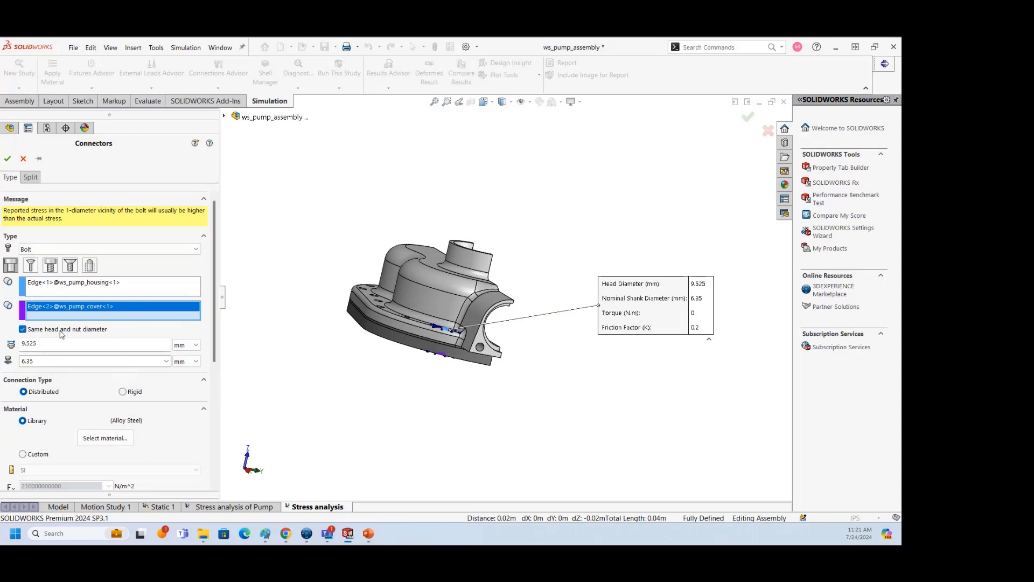
Enable the bolt's strength data and set the thread count for the calculated tensile stress area to 1.5 threads/mm
{"action": "left_click_drag", "start_coordinate": [214, 308], "coordinate": [214, 383]}
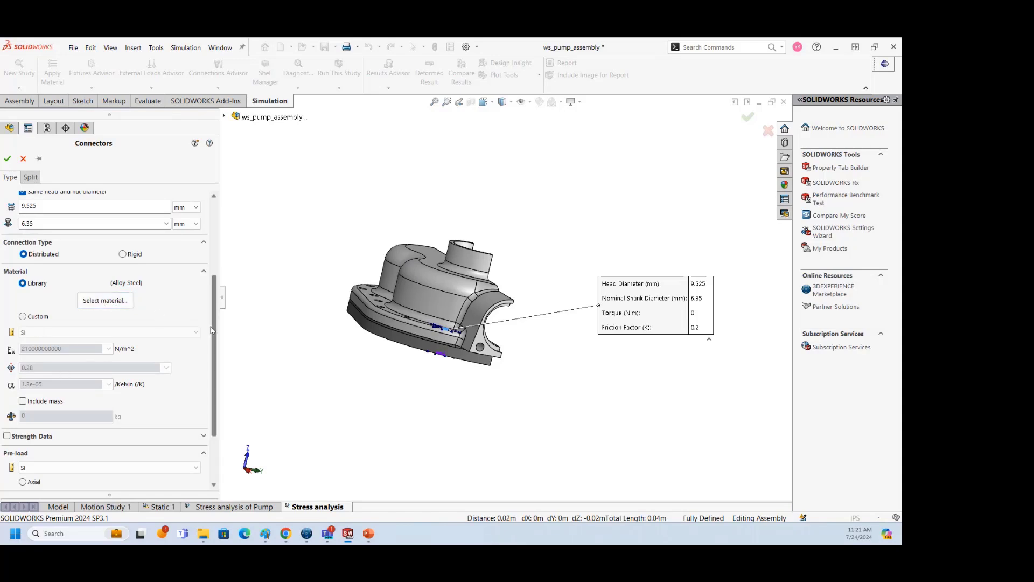
{"action": "left_click_drag", "start_coordinate": [213, 329], "coordinate": [212, 364]}
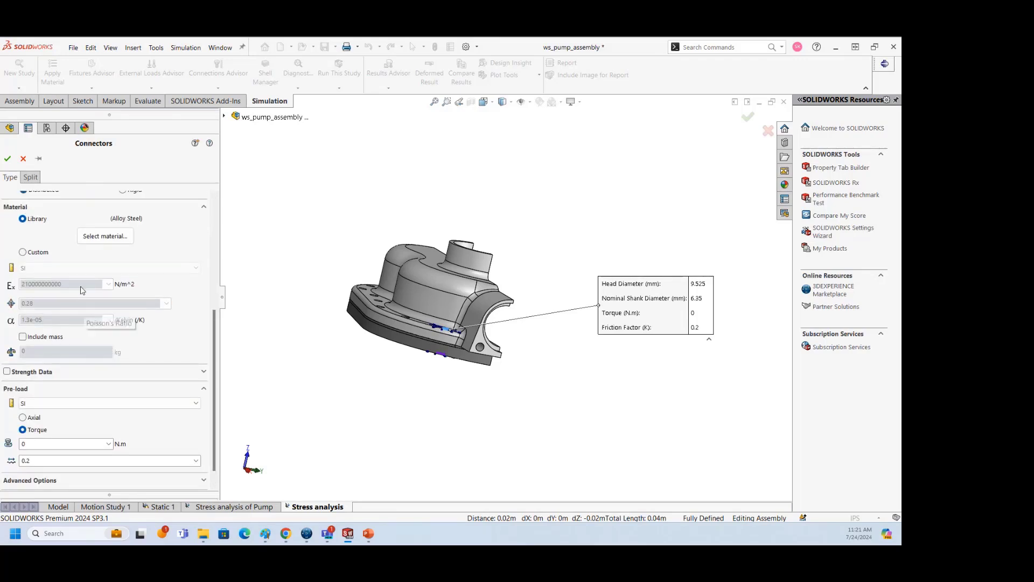
{"action": "left_click", "coordinate": [6, 371]}
{"action": "left_click_drag", "start_coordinate": [212, 367], "coordinate": [212, 404]}
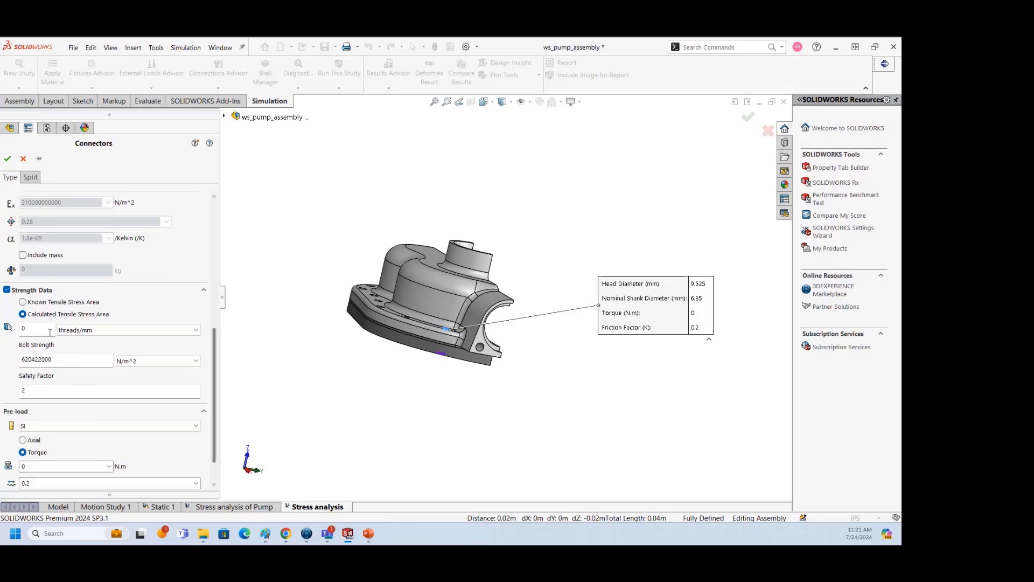
{"action": "left_click", "coordinate": [44, 328]}
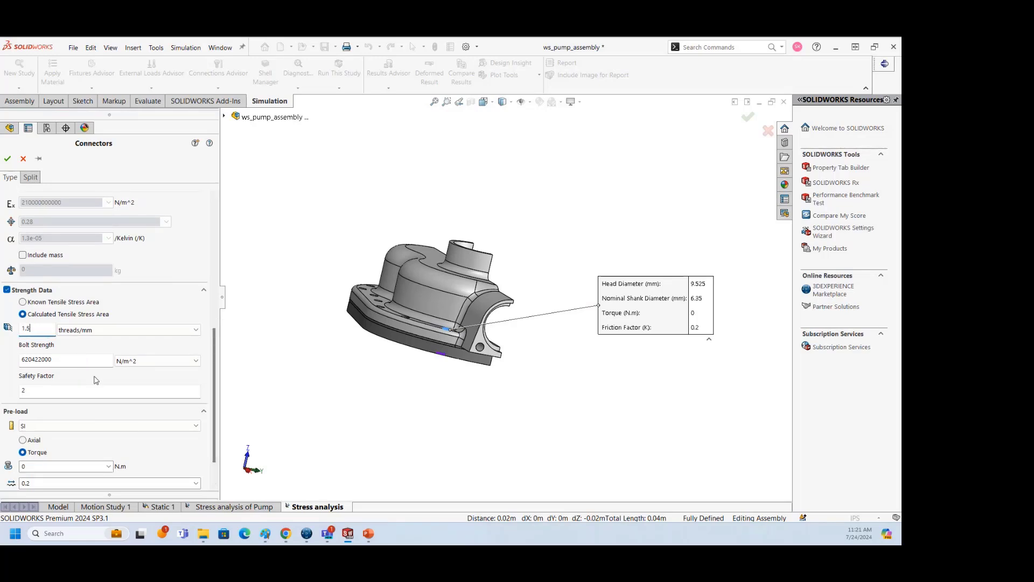
Switch the bolt's pre-load to Axial and set it to 500 N
{"action": "left_click_drag", "start_coordinate": [214, 384], "coordinate": [214, 404]}
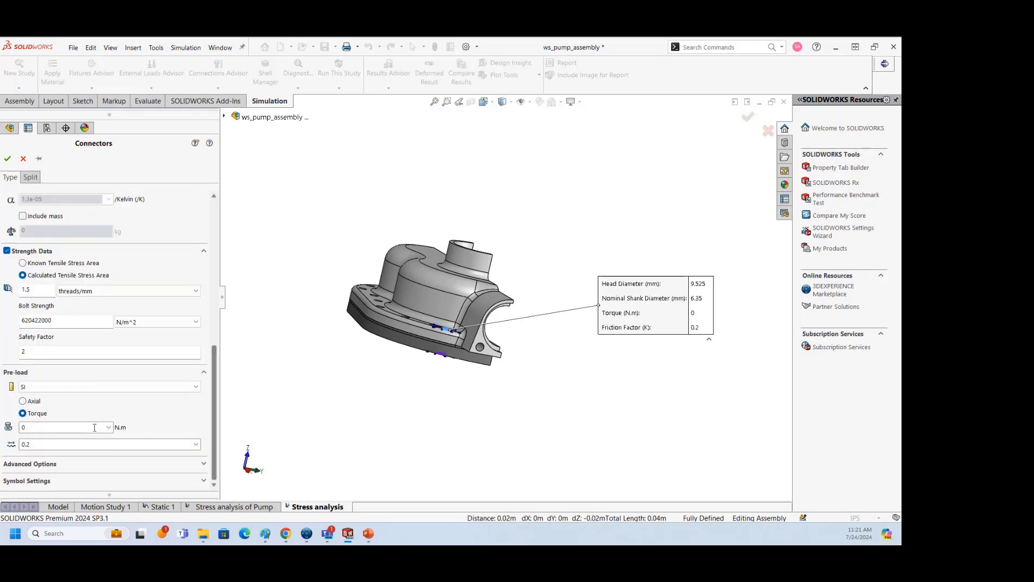
{"action": "left_click", "coordinate": [24, 403]}
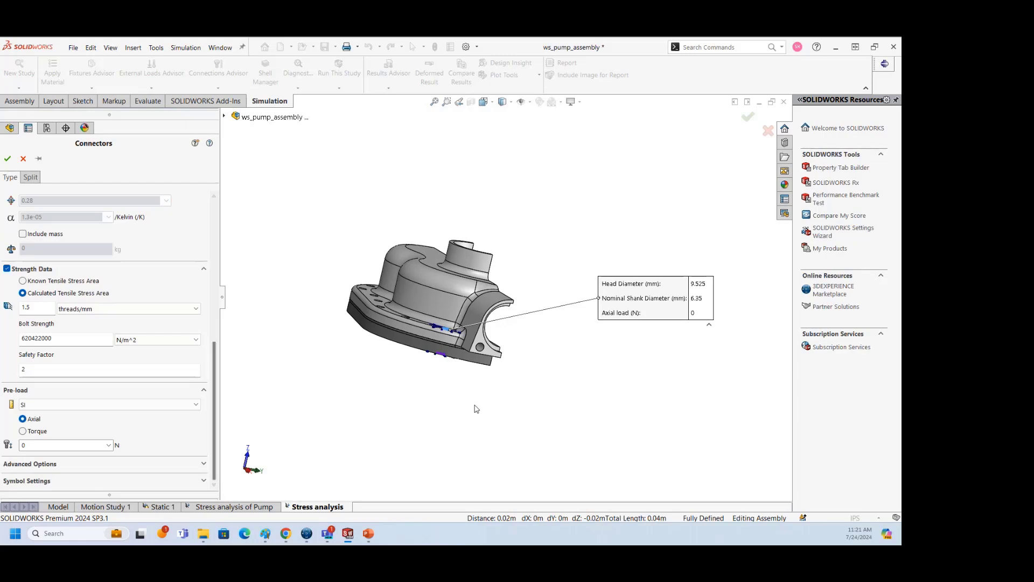
{"action": "left_click", "coordinate": [34, 444]}
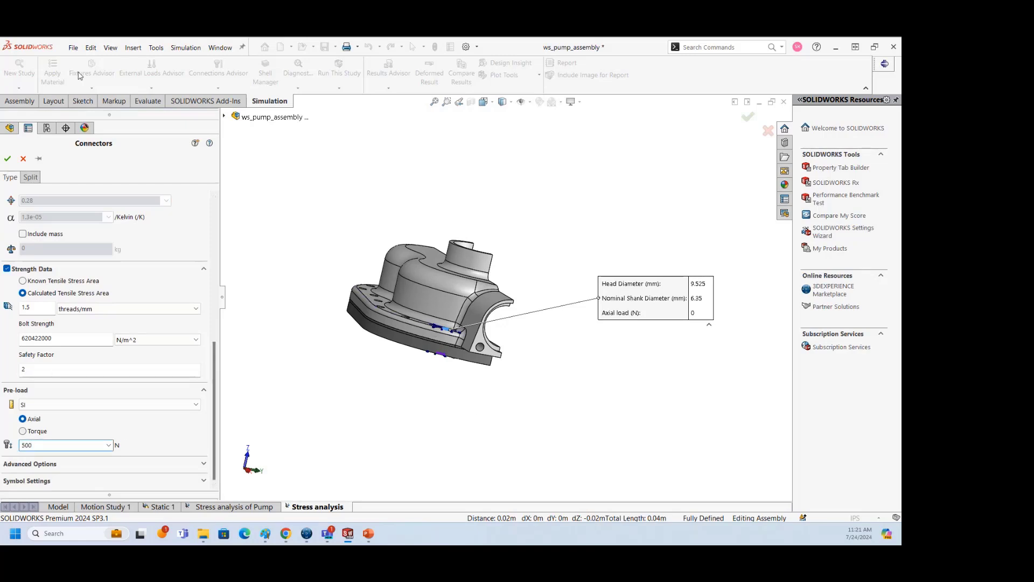
Pin the connector settings open for further bolts and accept the first bolt at the hole nearest the port
{"action": "left_click", "coordinate": [40, 159]}
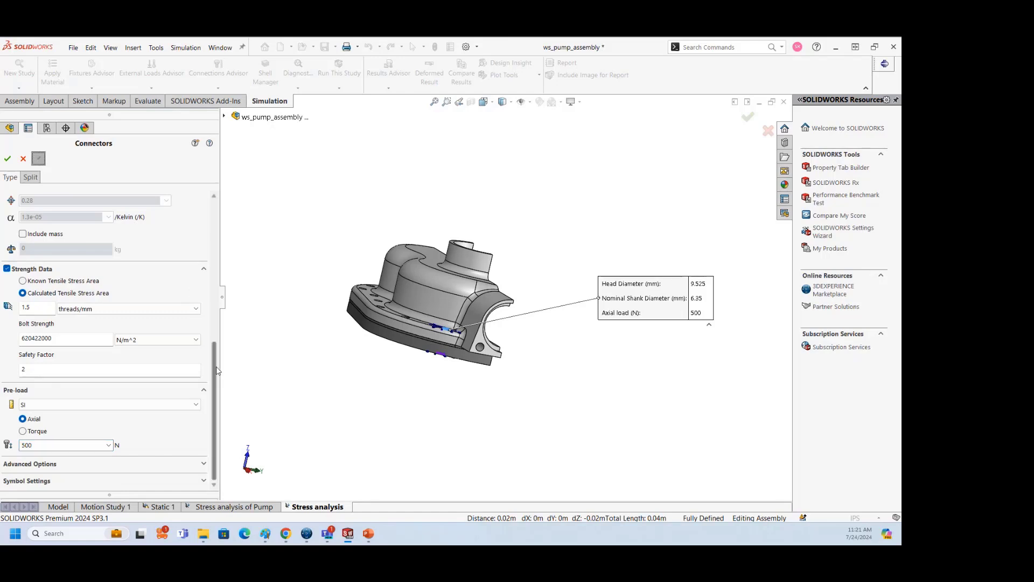
{"action": "mouse_move", "coordinate": [217, 371]}
{"action": "left_mouse_down"}
{"action": "mouse_move", "coordinate": [212, 218]}
{"action": "mouse_move", "coordinate": [210, 379]}
{"action": "left_mouse_up"}
{"action": "left_click_drag", "start_coordinate": [210, 378], "coordinate": [216, 198]}
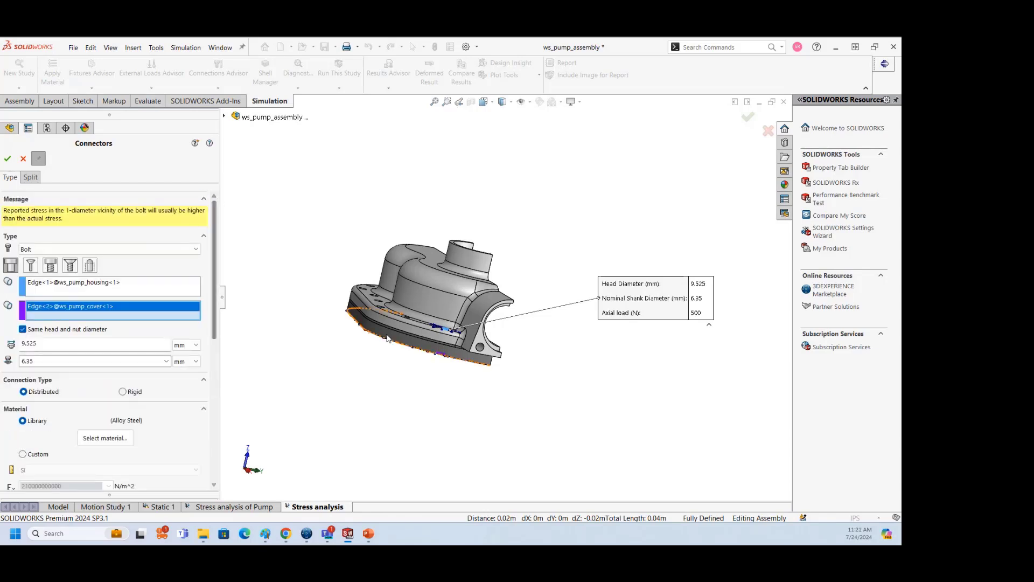
{"action": "middle_click_drag", "start_coordinate": [415, 358], "coordinate": [395, 390]}
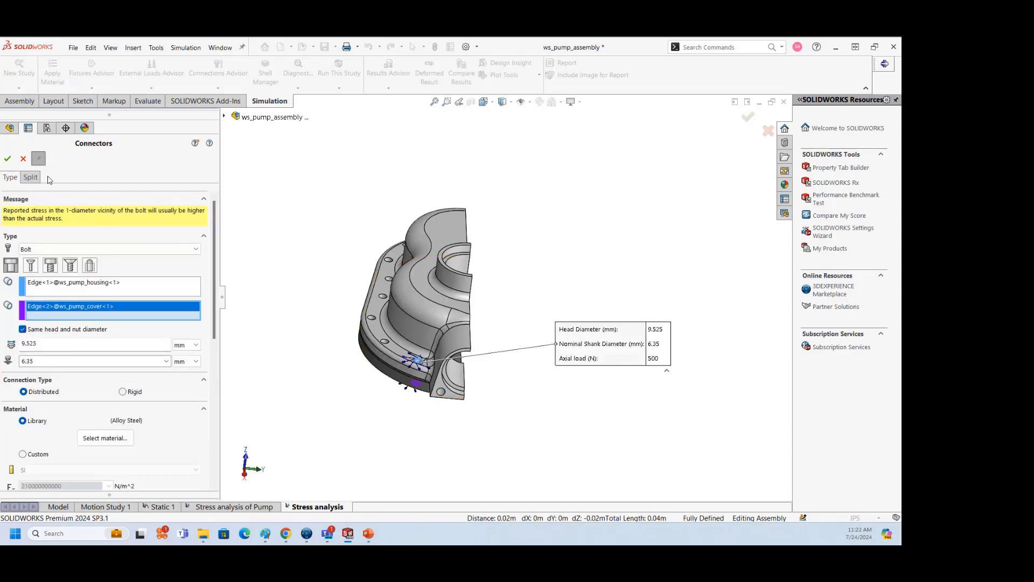
{"action": "left_click", "coordinate": [7, 160]}
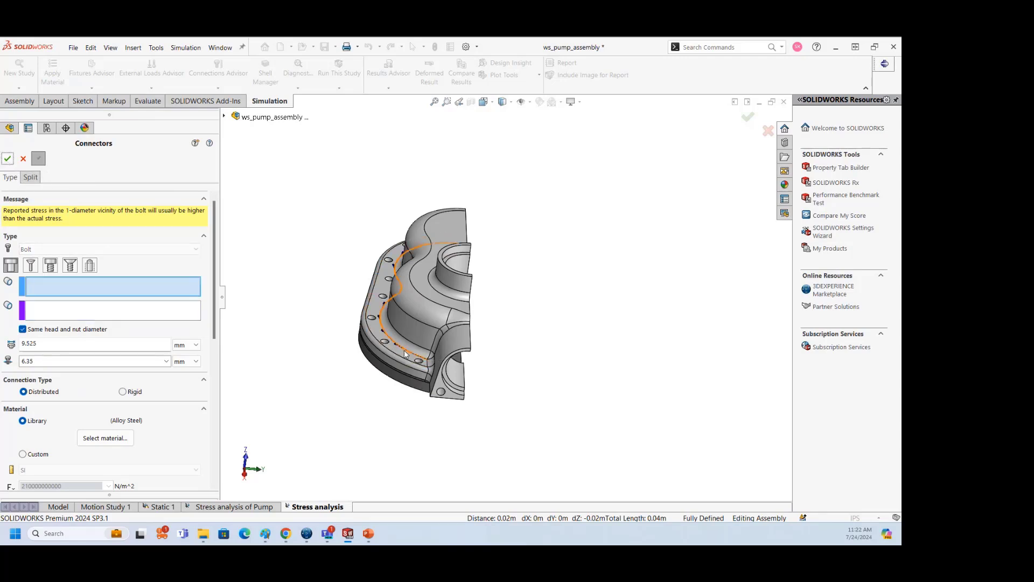
Add a bolt at the second flange hole from the port, with its head on the housing edge and nut on the cover edge
{"action": "mouse_move", "coordinate": [216, 331]}
{"action": "left_mouse_down"}
{"action": "mouse_move", "coordinate": [209, 472]}
{"action": "mouse_move", "coordinate": [213, 326]}
{"action": "left_mouse_up"}
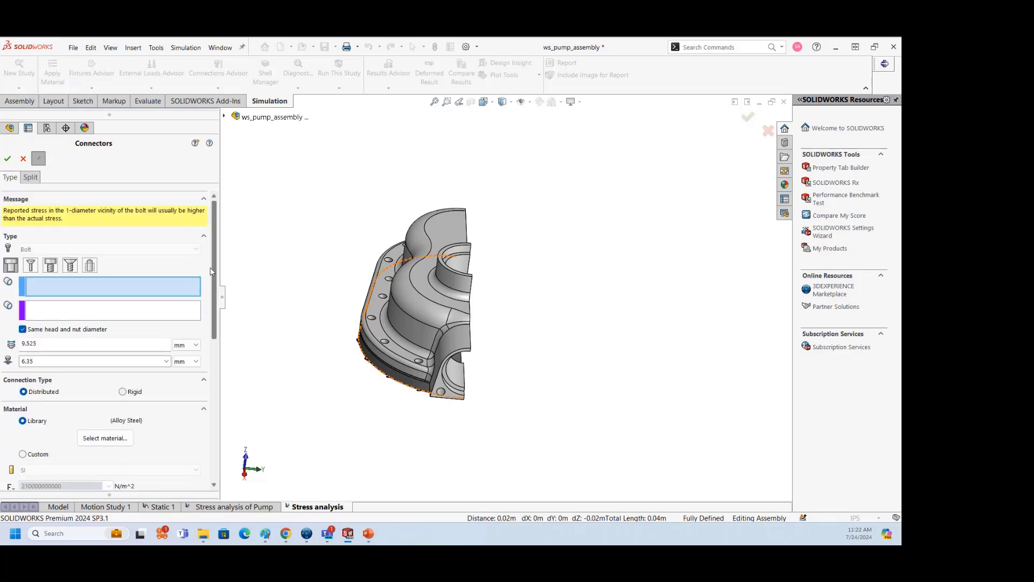
{"action": "middle_click_drag", "start_coordinate": [411, 394], "coordinate": [444, 436]}
{"action": "scroll", "coordinate": [436, 363], "scroll_direction": "down", "scroll_amount": 2}
{"action": "scroll", "coordinate": [435, 365], "scroll_direction": "down", "scroll_amount": 2}
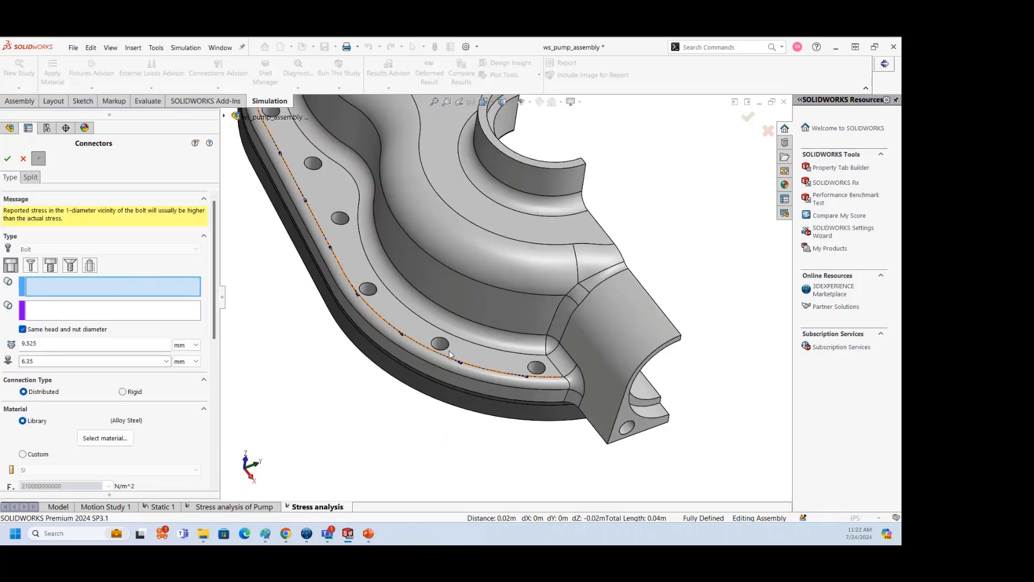
{"action": "left_click", "coordinate": [446, 353]}
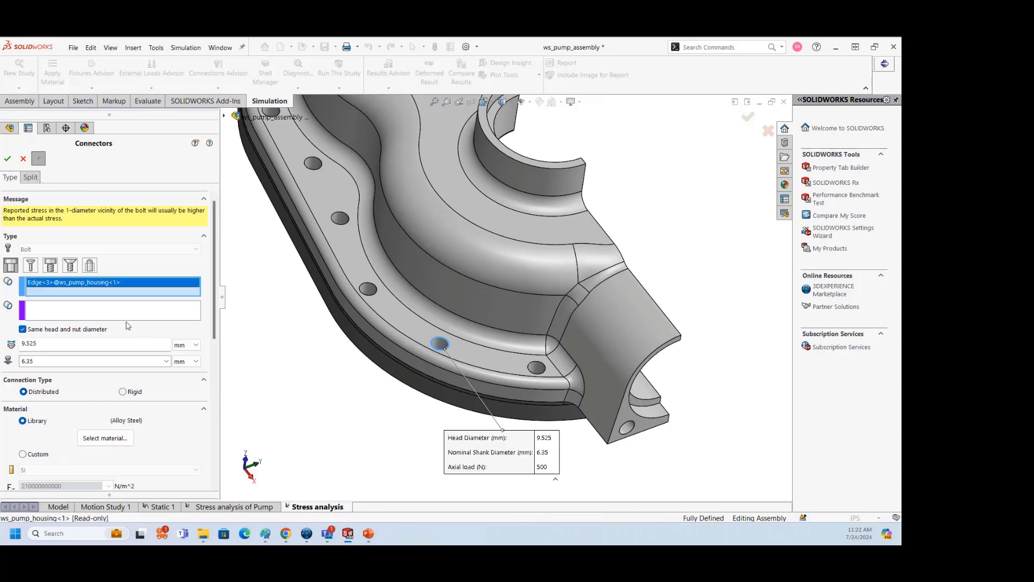
{"action": "middle_click_drag", "start_coordinate": [397, 405], "coordinate": [427, 405]}
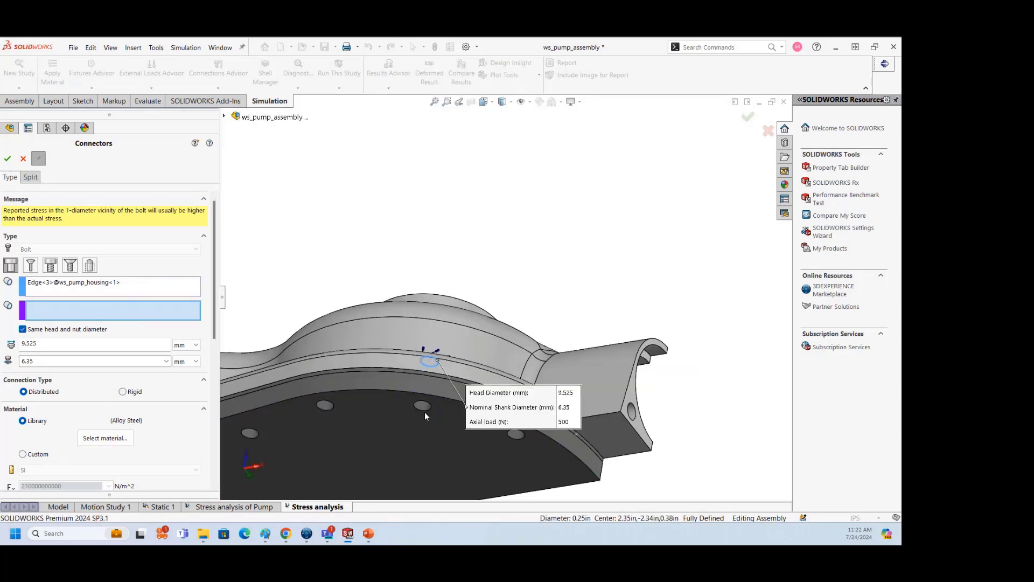
{"action": "left_click", "coordinate": [424, 411]}
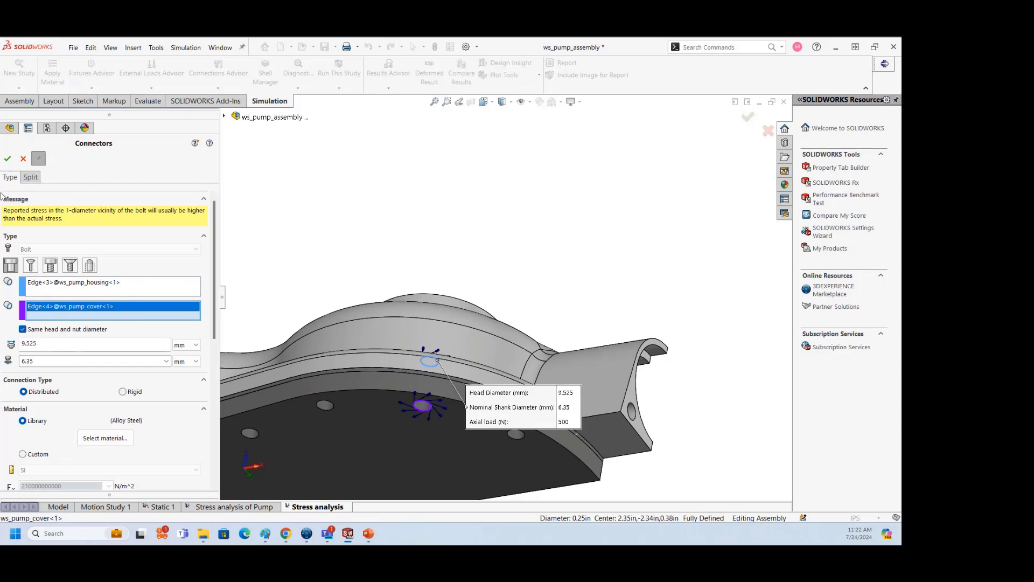
{"action": "left_click", "coordinate": [7, 159]}
Add a bolt at the third flange hole from the port, between the housing hole edge and the matching cover edge
{"action": "scroll", "coordinate": [406, 292], "scroll_direction": "up", "scroll_amount": 3}
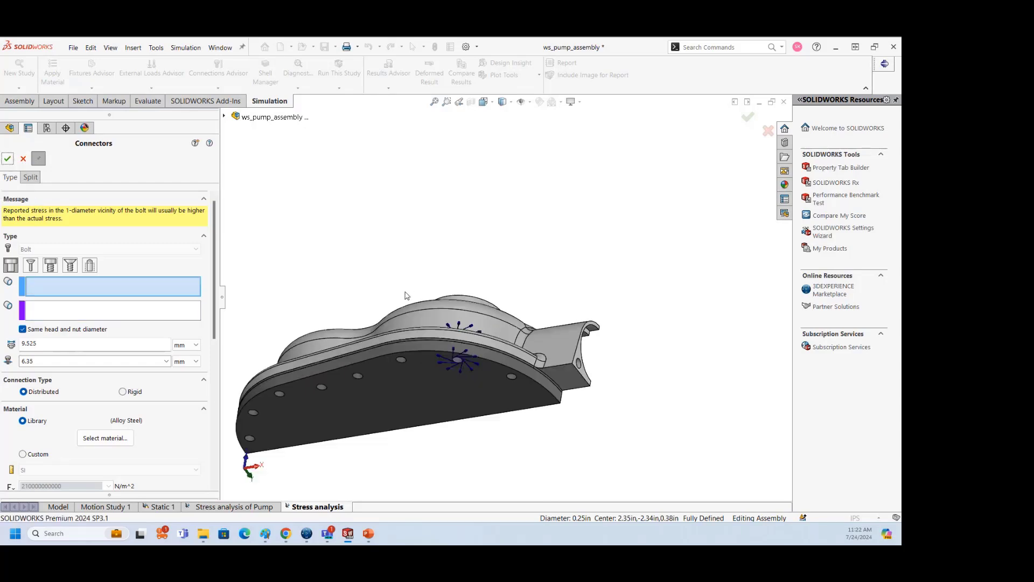
{"action": "middle_click_drag", "start_coordinate": [406, 296], "coordinate": [386, 422]}
{"action": "scroll", "coordinate": [429, 390], "scroll_direction": "down", "scroll_amount": 5}
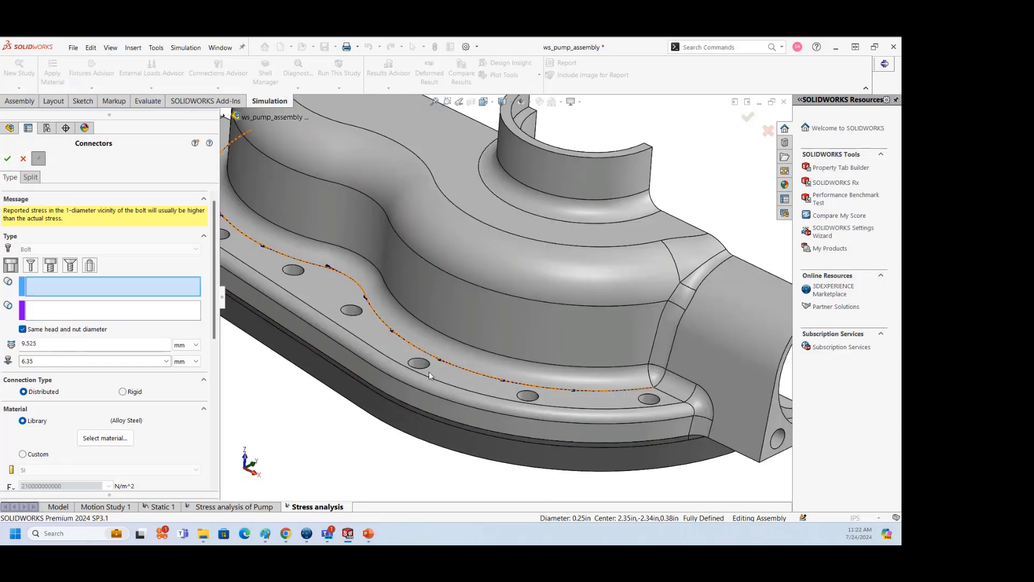
{"action": "left_click", "coordinate": [427, 371]}
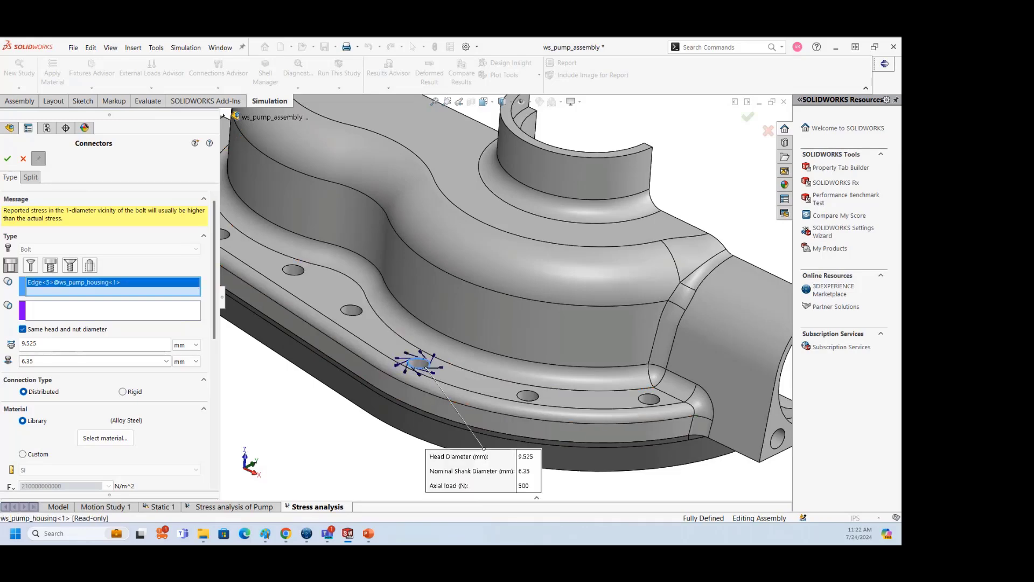
{"action": "left_click", "coordinate": [108, 318]}
{"action": "middle_click_drag", "start_coordinate": [356, 396], "coordinate": [385, 290]}
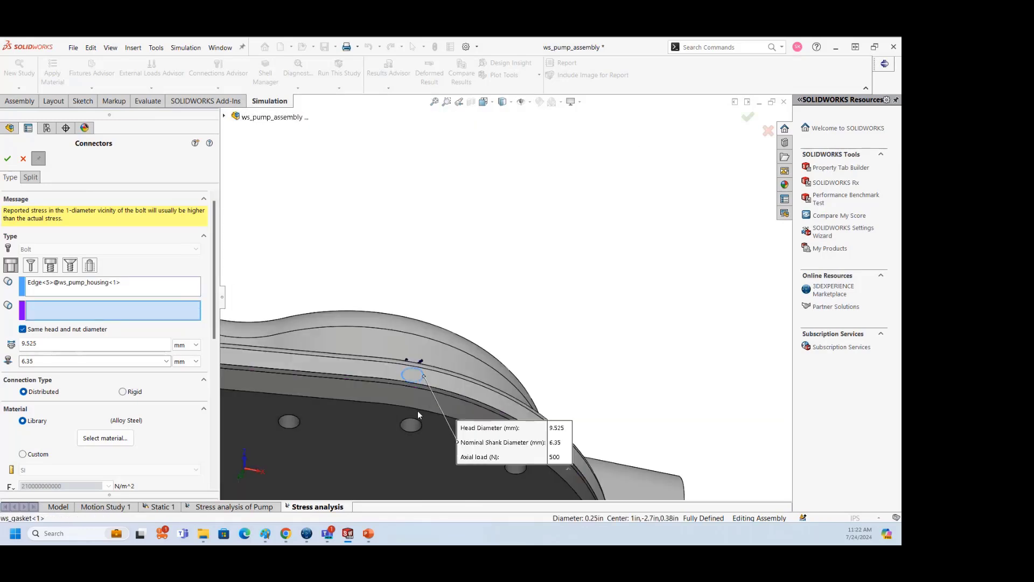
{"action": "left_click", "coordinate": [413, 432]}
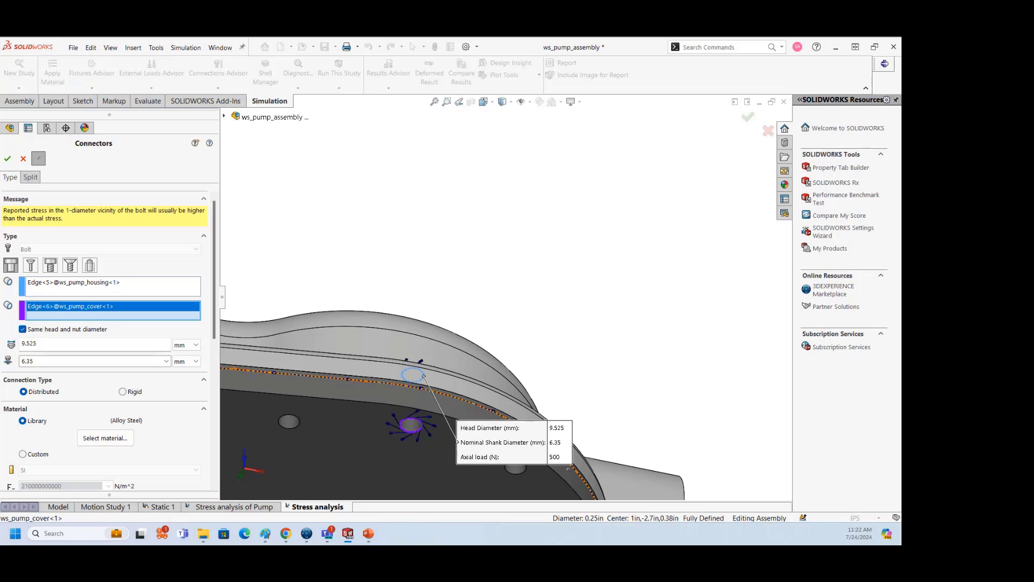
{"action": "left_click", "coordinate": [7, 158]}
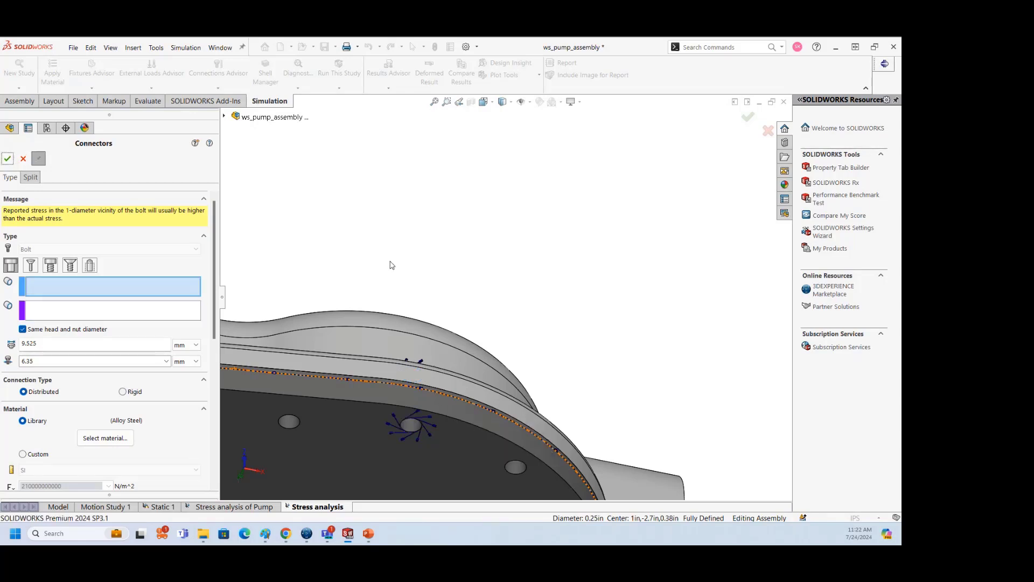
Add a bolt at the fourth flange hole from the port, with its head on the housing and nut on the cover
{"action": "middle_click_drag", "start_coordinate": [393, 265], "coordinate": [409, 346]}
{"action": "scroll", "coordinate": [410, 346], "scroll_direction": "down", "scroll_amount": 2}
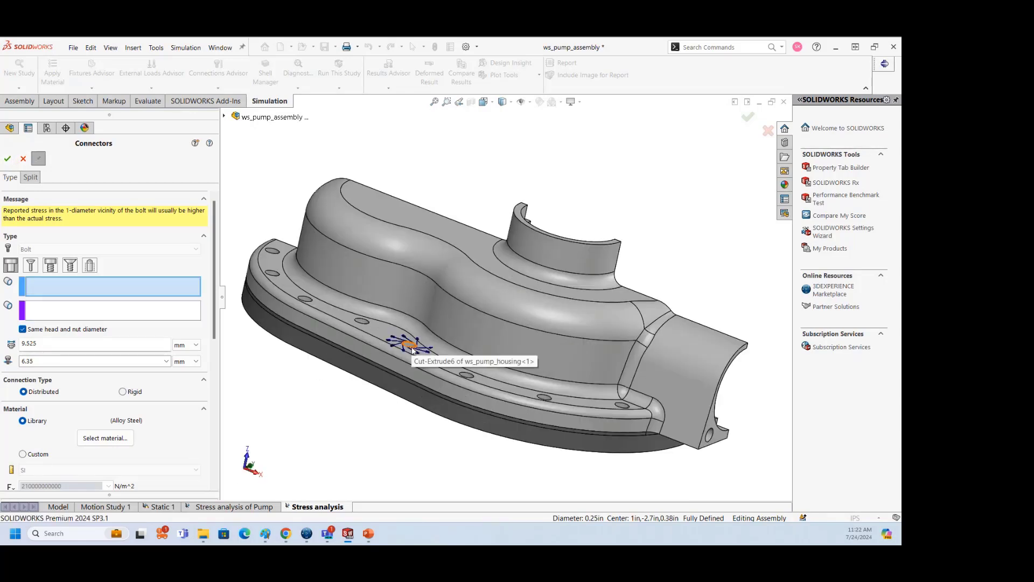
{"action": "left_click", "coordinate": [409, 345]}
{"action": "middle_click_drag", "start_coordinate": [404, 398], "coordinate": [442, 374]}
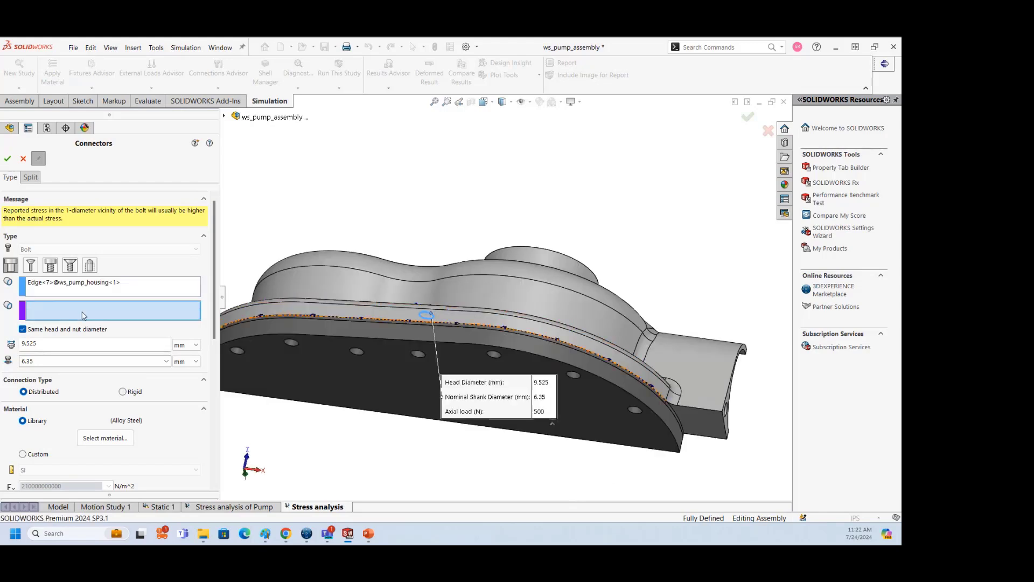
{"action": "left_click", "coordinate": [420, 358]}
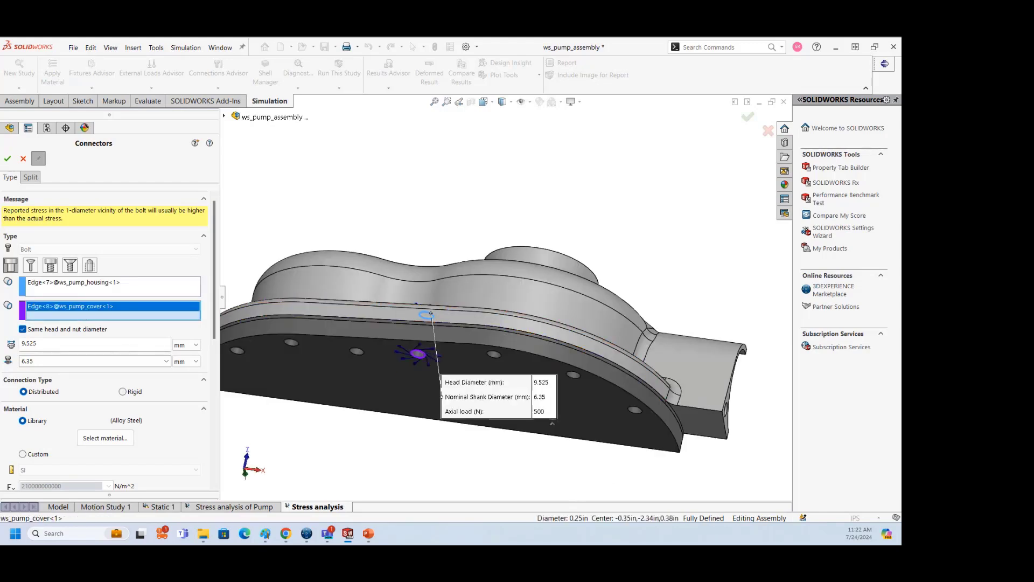
{"action": "left_click", "coordinate": [7, 159]}
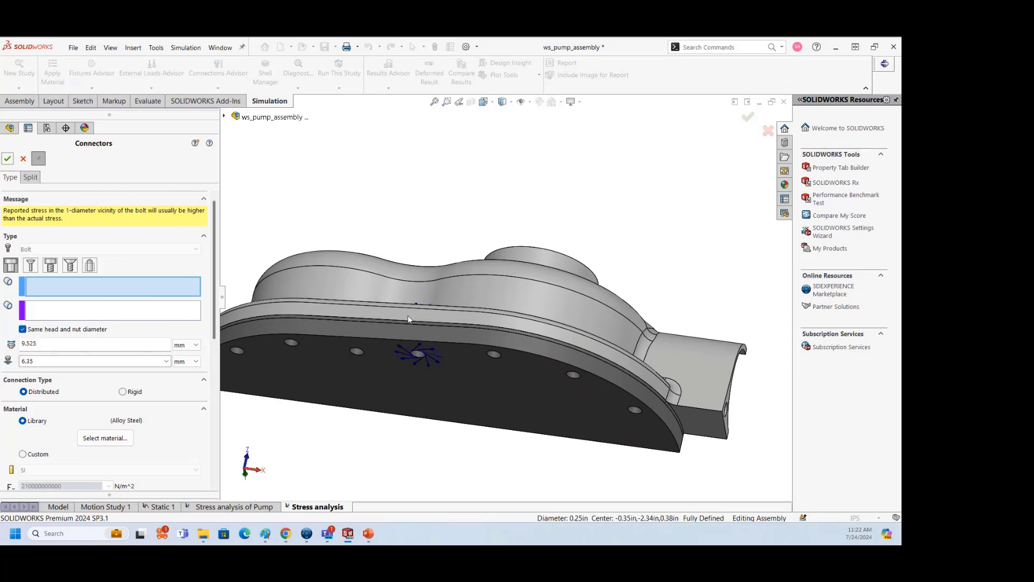
Add a bolt at the fifth flange hole from the port, joining the housing hole edge to the cover hole edge
{"action": "middle_click_drag", "start_coordinate": [409, 316], "coordinate": [361, 400]}
{"action": "left_click", "coordinate": [372, 310]}
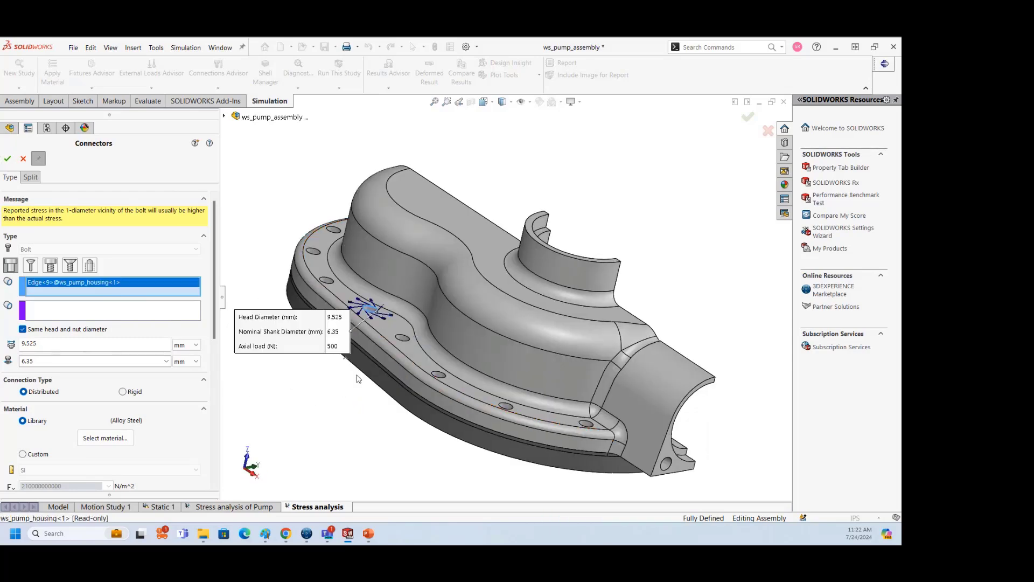
{"action": "middle_click_drag", "start_coordinate": [372, 310], "coordinate": [293, 331]}
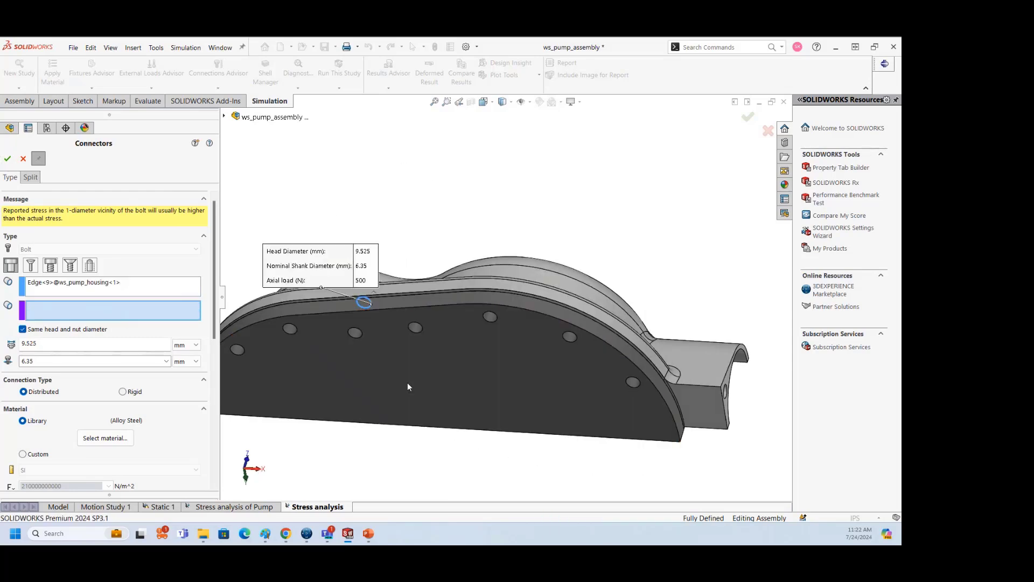
{"action": "left_click", "coordinate": [359, 338]}
{"action": "left_click", "coordinate": [8, 158]}
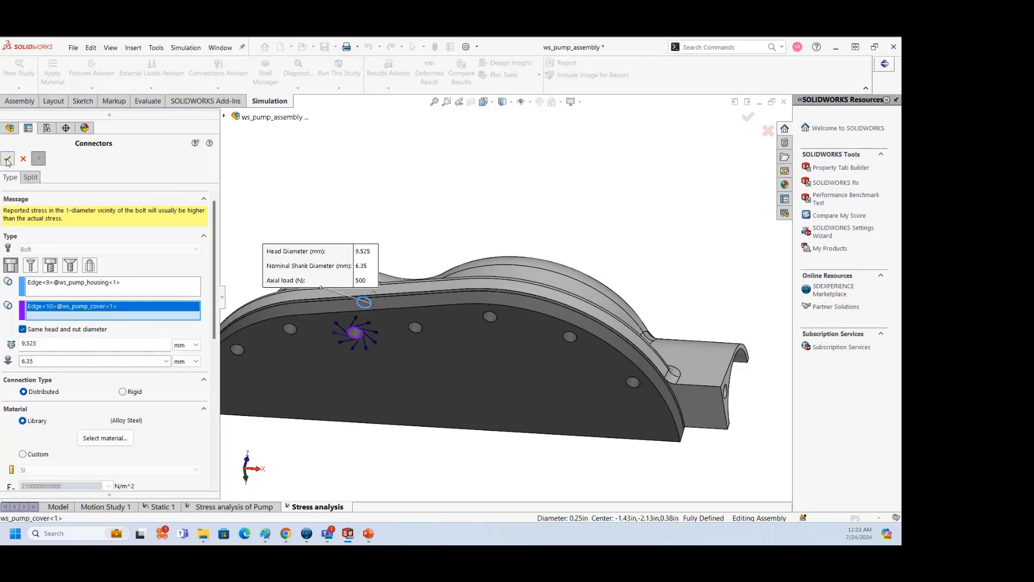
Add a bolt at the sixth flange hole from the port, using the housing edge for the head and the cover edge for the nut
{"action": "scroll", "coordinate": [394, 256], "scroll_direction": "up", "scroll_amount": 4}
{"action": "middle_click_drag", "start_coordinate": [394, 260], "coordinate": [369, 411]}
{"action": "scroll", "coordinate": [419, 308], "scroll_direction": "down", "scroll_amount": 5}
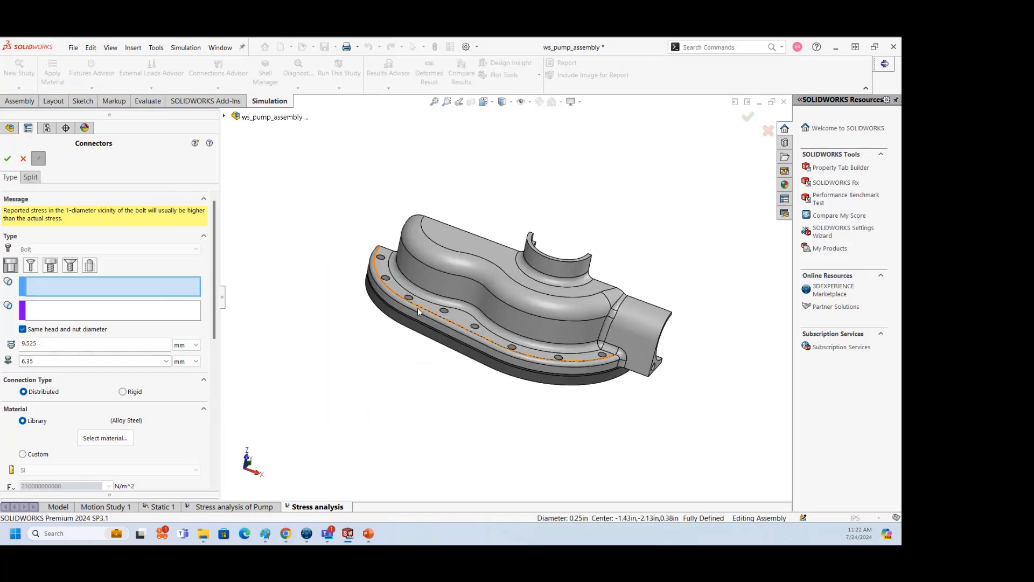
{"action": "left_click", "coordinate": [424, 294]}
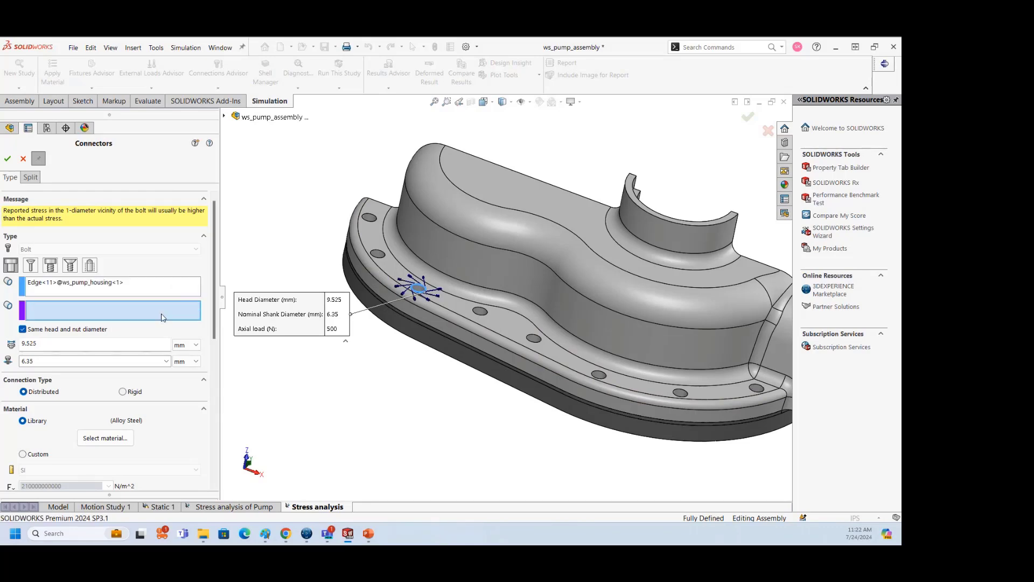
{"action": "middle_click_drag", "start_coordinate": [425, 294], "coordinate": [455, 269]}
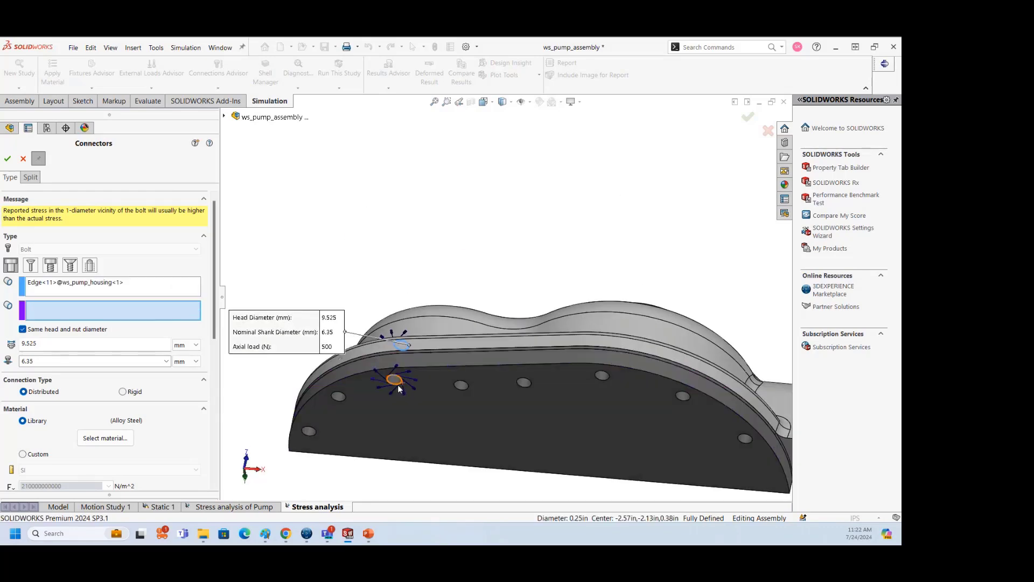
{"action": "left_click", "coordinate": [395, 380]}
{"action": "left_click", "coordinate": [31, 177]}
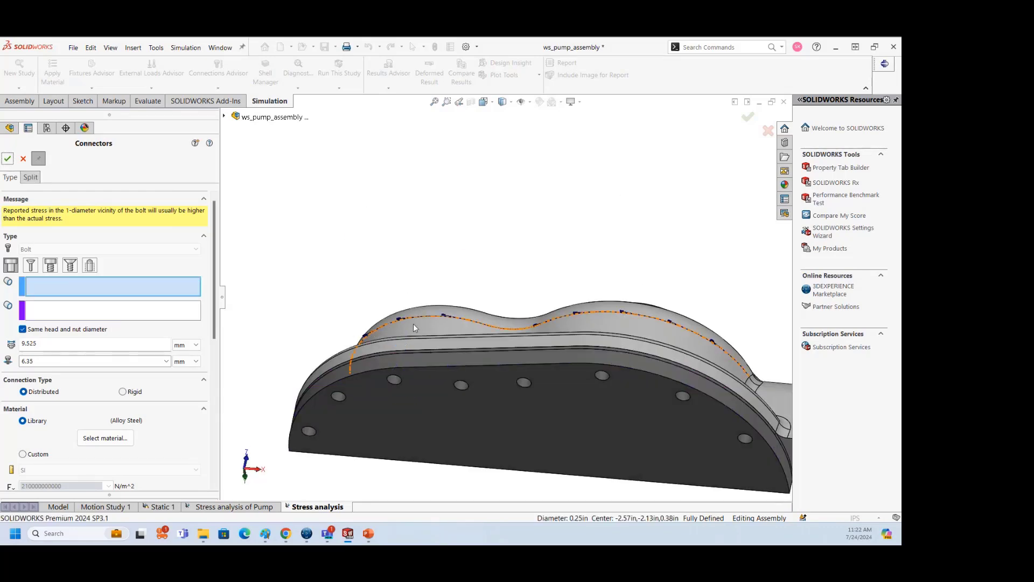
Add a bolt at the seventh flange hole from the port, with its head on the housing edge and nut on the cover edge
{"action": "middle_click_drag", "start_coordinate": [402, 451], "coordinate": [461, 417]}
{"action": "left_click", "coordinate": [425, 336]}
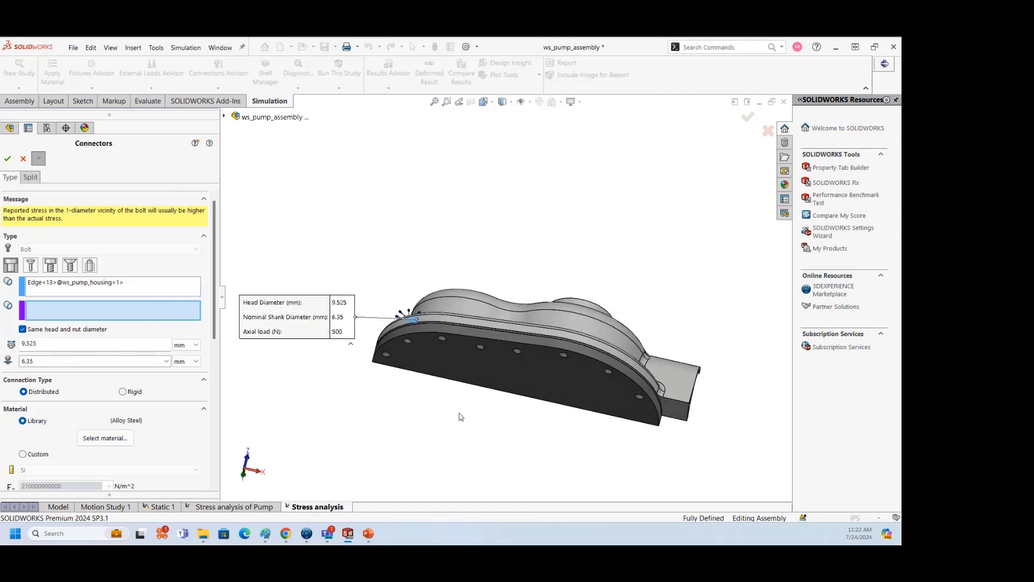
{"action": "left_click", "coordinate": [403, 340]}
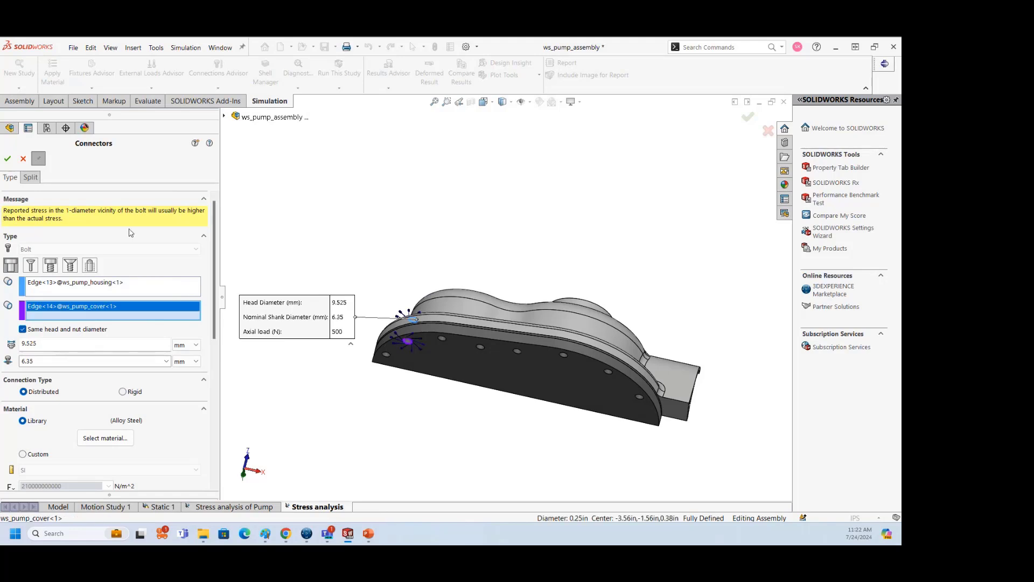
{"action": "left_click", "coordinate": [8, 159]}
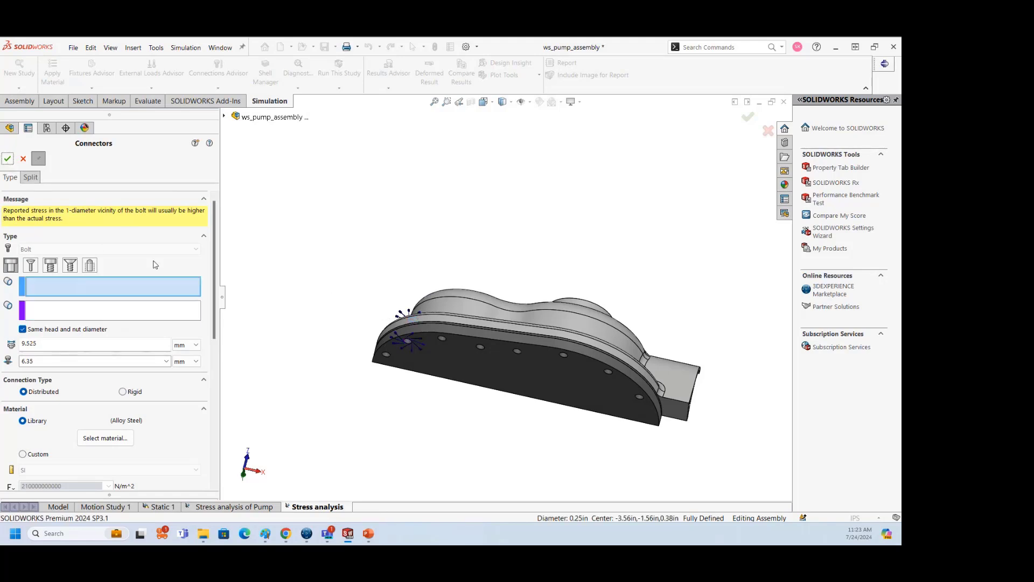
Add a bolt at the eighth and last flange hole from the port, joining the housing and cover hole edges, and finish the connector definition
{"action": "middle_click_drag", "start_coordinate": [384, 347], "coordinate": [400, 313]}
{"action": "scroll", "coordinate": [409, 320], "scroll_direction": "down", "scroll_amount": 5}
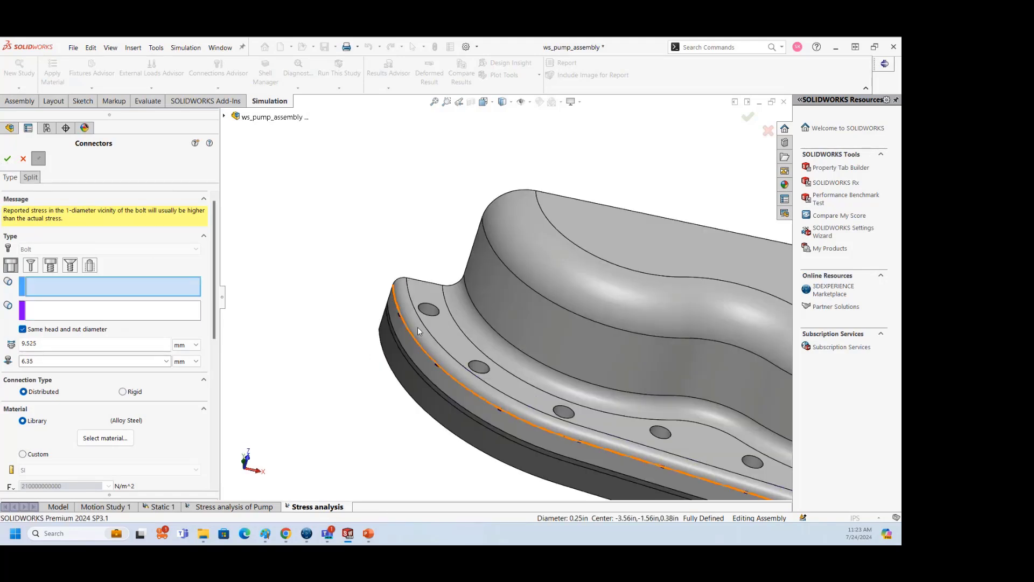
{"action": "left_click", "coordinate": [428, 315]}
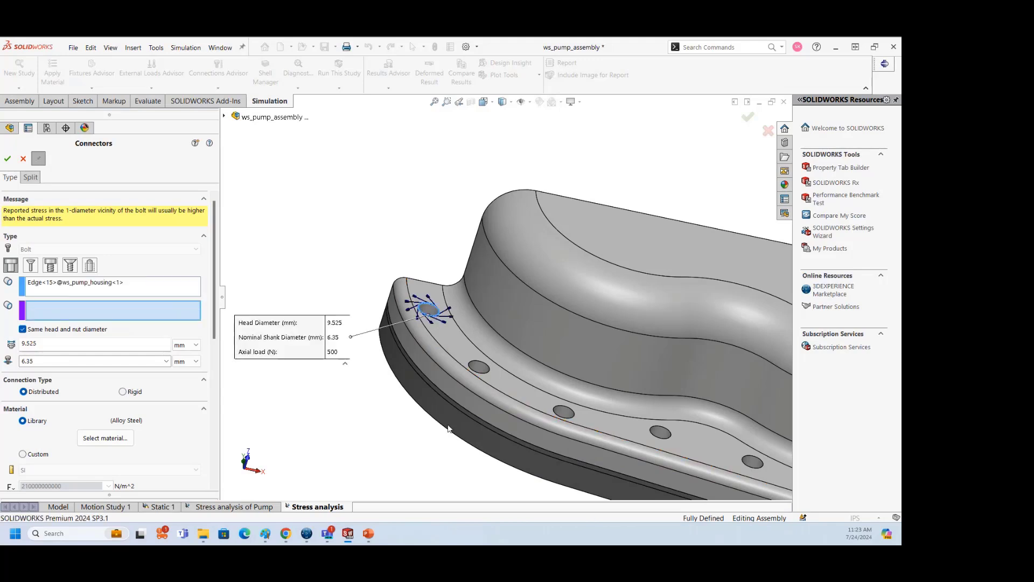
{"action": "middle_click_drag", "start_coordinate": [428, 315], "coordinate": [389, 471]}
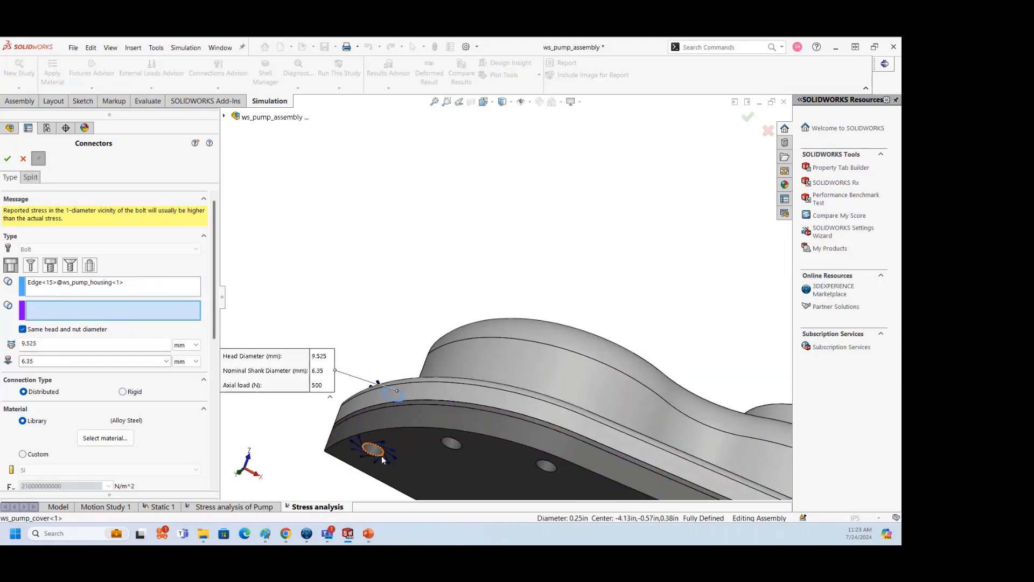
{"action": "left_click", "coordinate": [382, 455]}
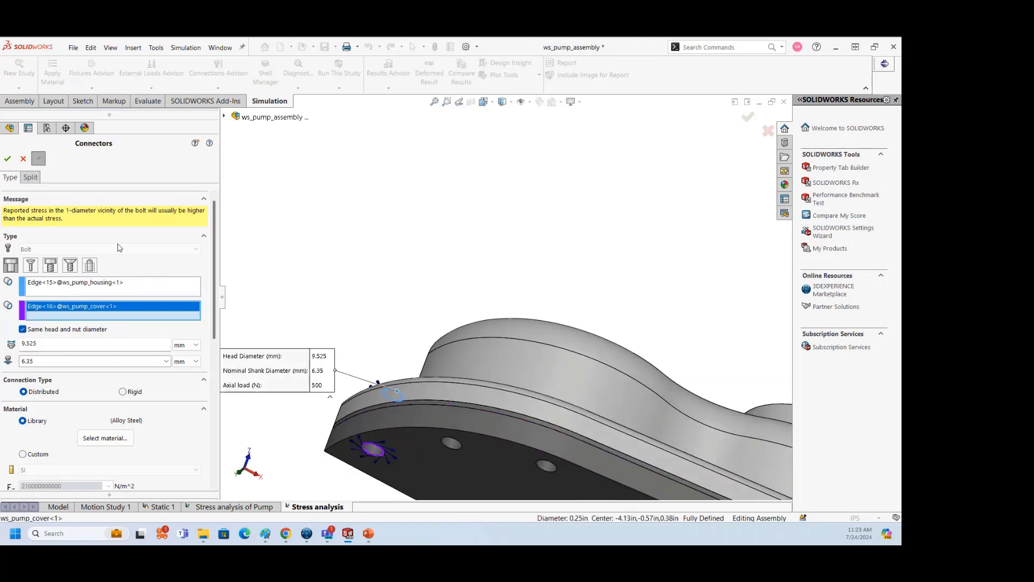
{"action": "left_click", "coordinate": [8, 159]}
Examine the bolt heads, nuts and pre-load arrows along the pump's flange
{"action": "scroll", "coordinate": [457, 371], "scroll_direction": "up", "scroll_amount": 8}
{"action": "middle_click_drag", "start_coordinate": [499, 383], "coordinate": [384, 459]}
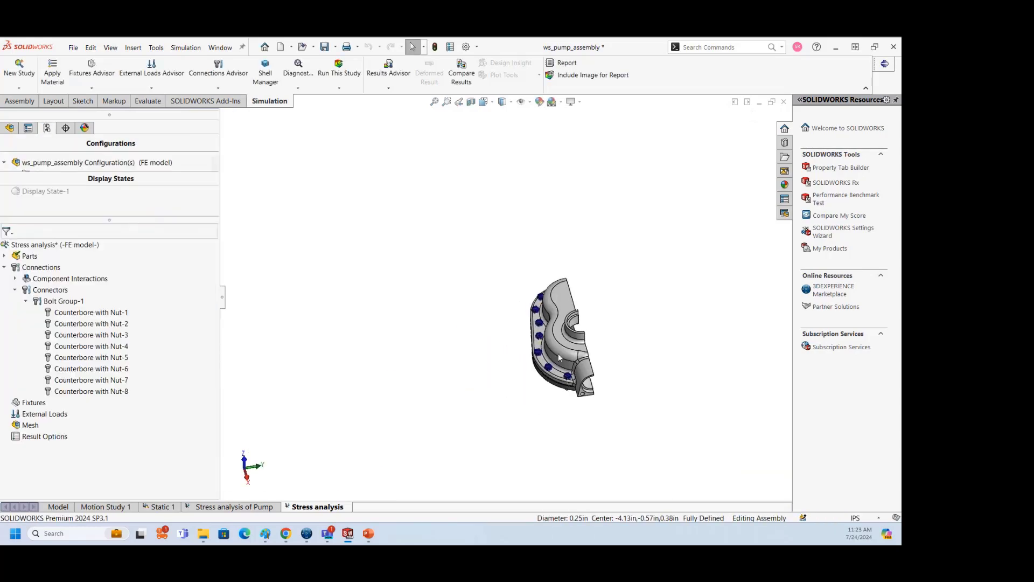
{"action": "scroll", "coordinate": [561, 357], "scroll_direction": "down", "scroll_amount": 8}
{"action": "middle_click_drag", "start_coordinate": [565, 342], "coordinate": [483, 350]}
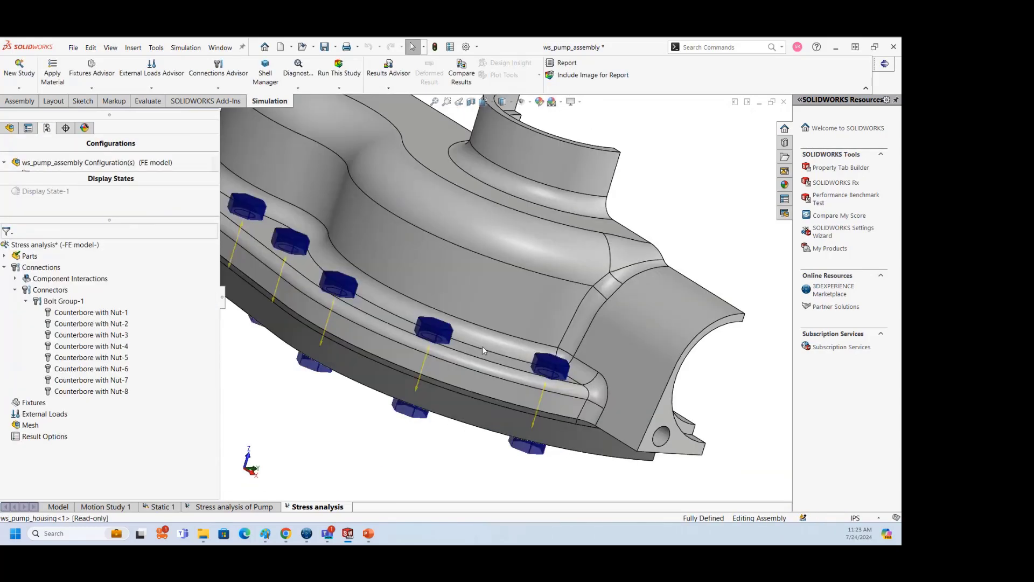
{"action": "scroll", "coordinate": [374, 317], "scroll_direction": "up", "scroll_amount": 5}
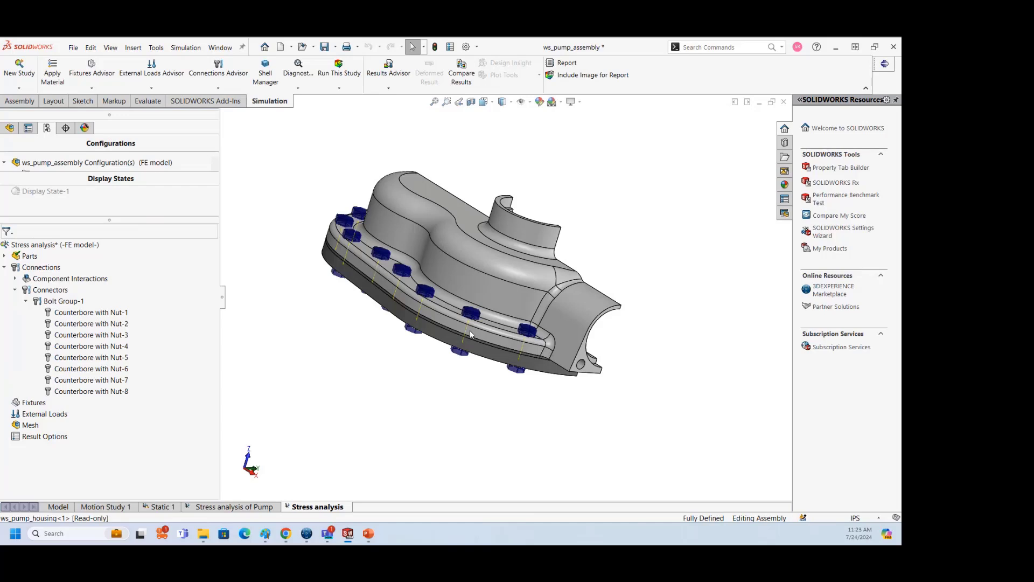
{"action": "mouse_move", "coordinate": [470, 334]}
{"action": "middle_mouse_down"}
{"action": "mouse_move", "coordinate": [452, 341]}
{"action": "mouse_move", "coordinate": [474, 340]}
{"action": "middle_mouse_up"}
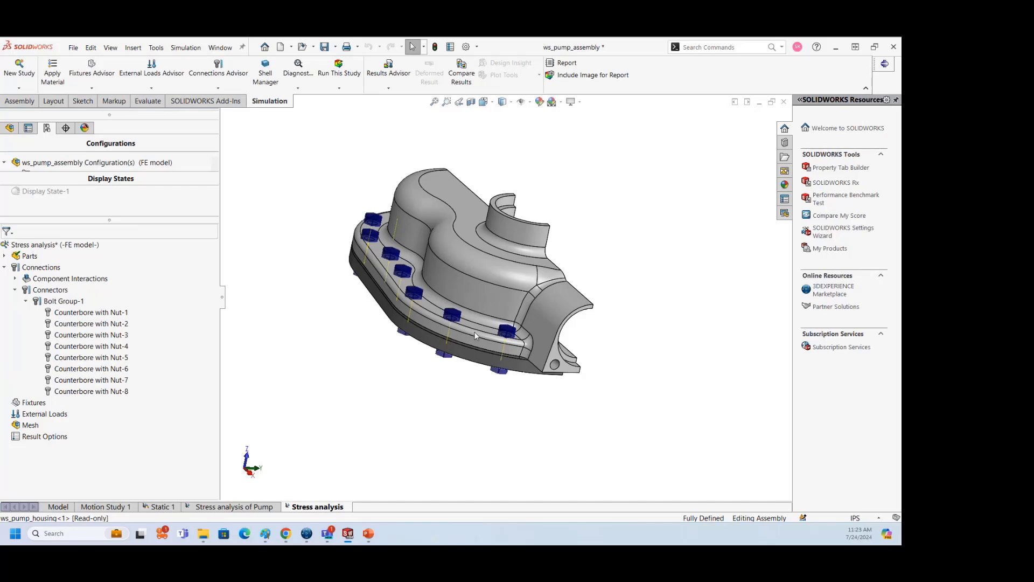
Look up the command that converts Toolbox fasteners to bolt connectors, and show the Design Library with its Toolbox entry
{"action": "left_click", "coordinate": [46, 291]}
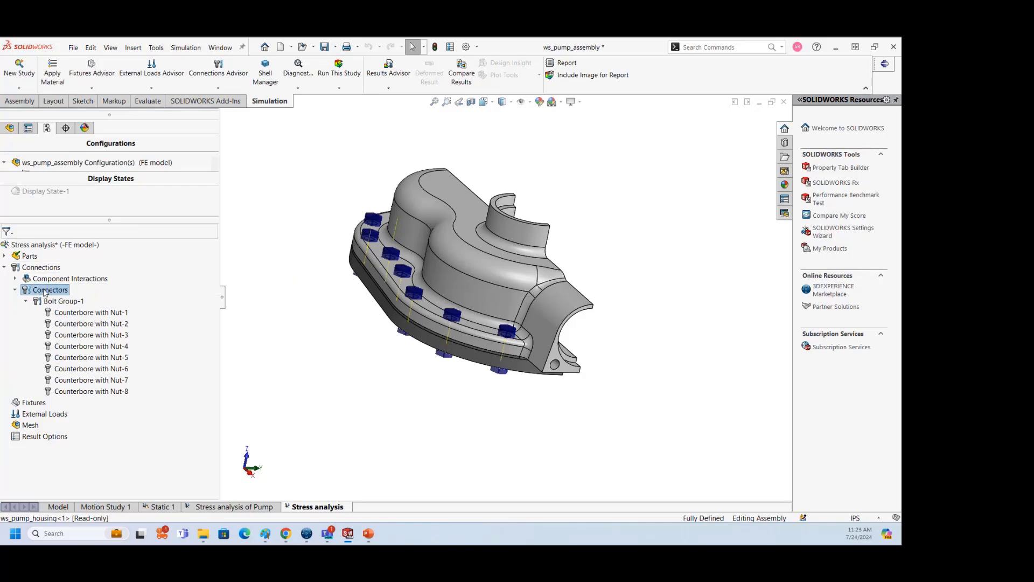
{"action": "right_click", "coordinate": [45, 292]}
{"action": "left_click", "coordinate": [343, 337]}
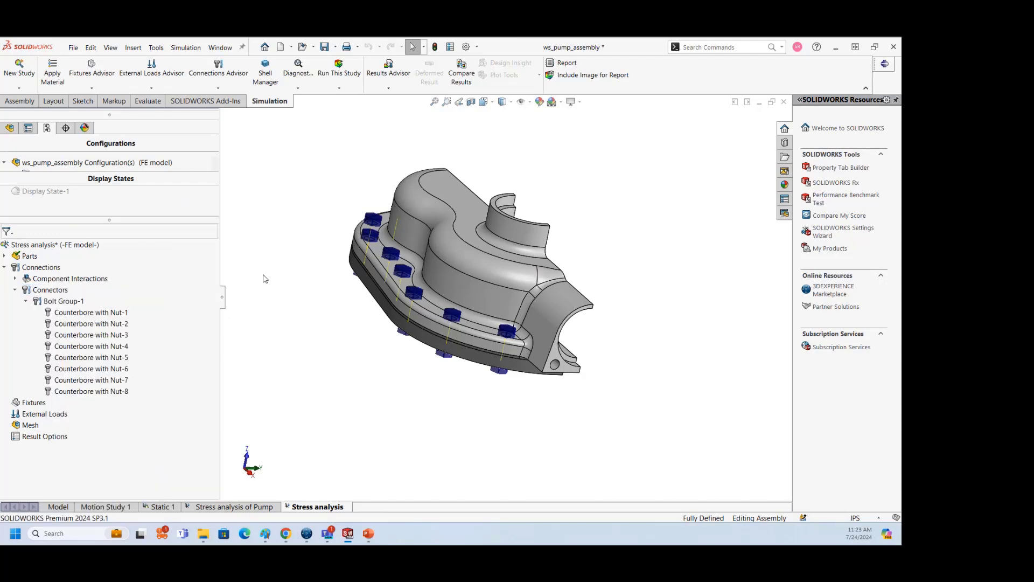
{"action": "left_click", "coordinate": [194, 52]}
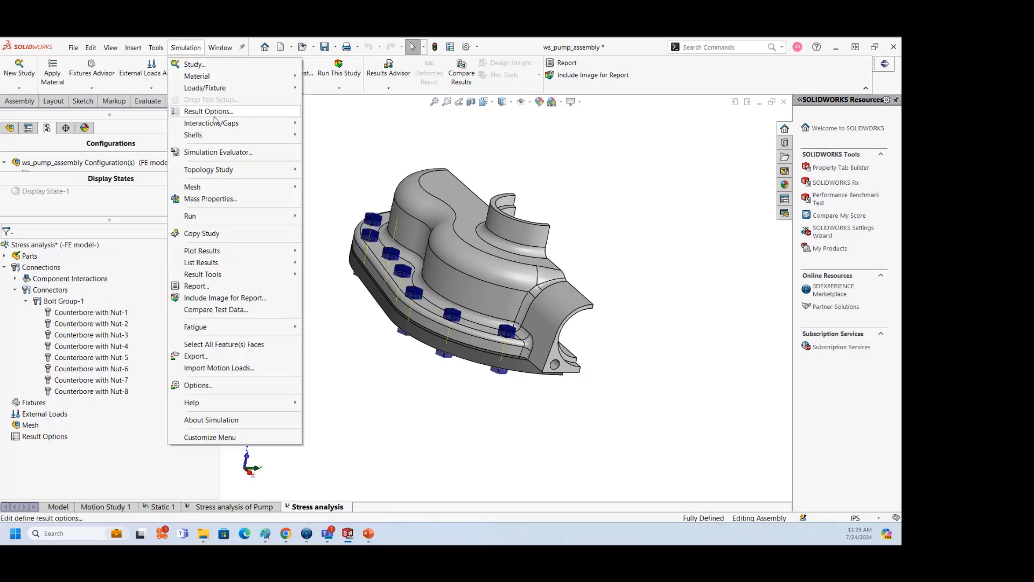
{"action": "mouse_move", "coordinate": [280, 124]}
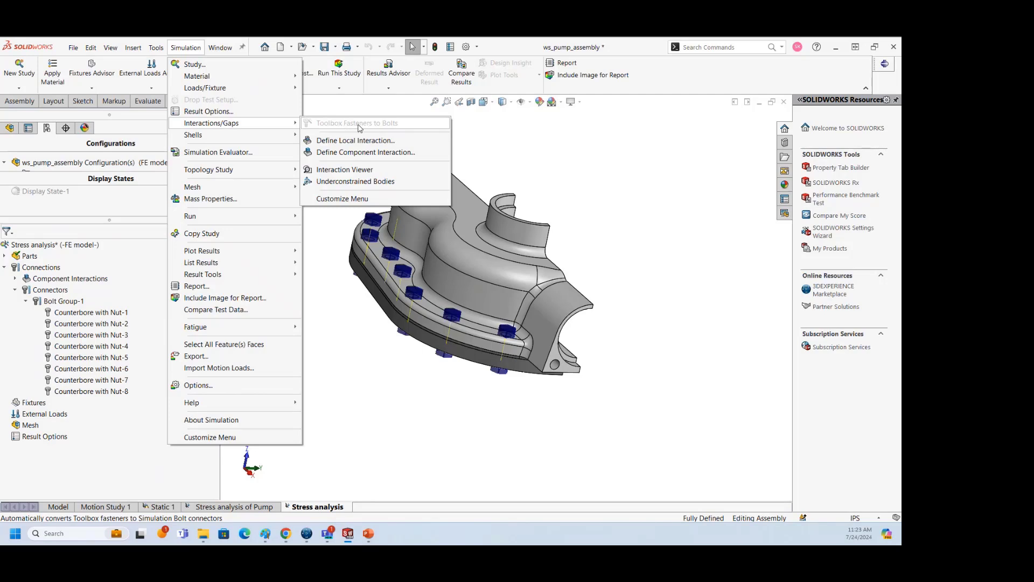
{"action": "left_click", "coordinate": [472, 164]}
{"action": "middle_click_drag", "start_coordinate": [510, 262], "coordinate": [484, 325]}
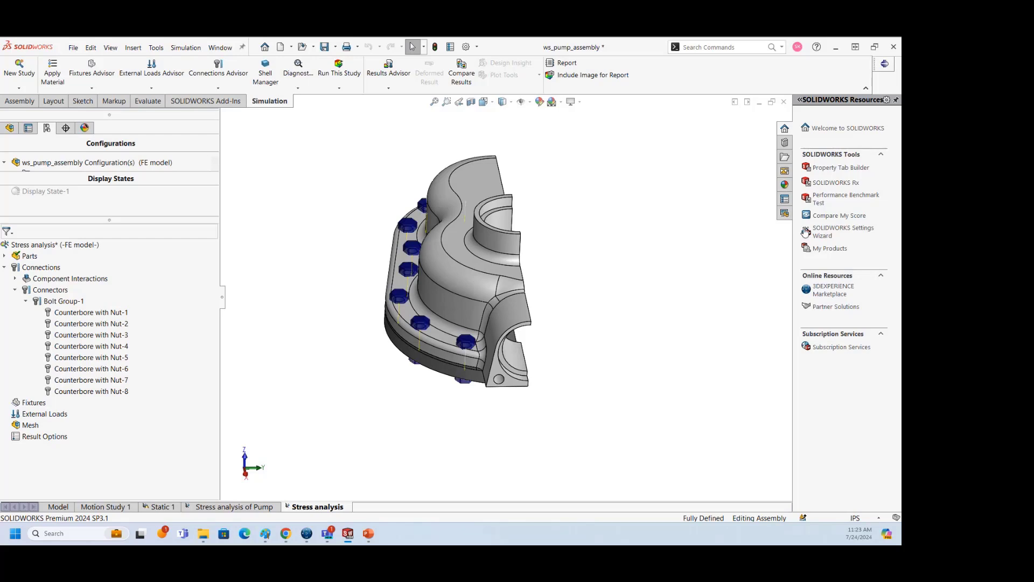
{"action": "left_click", "coordinate": [785, 142]}
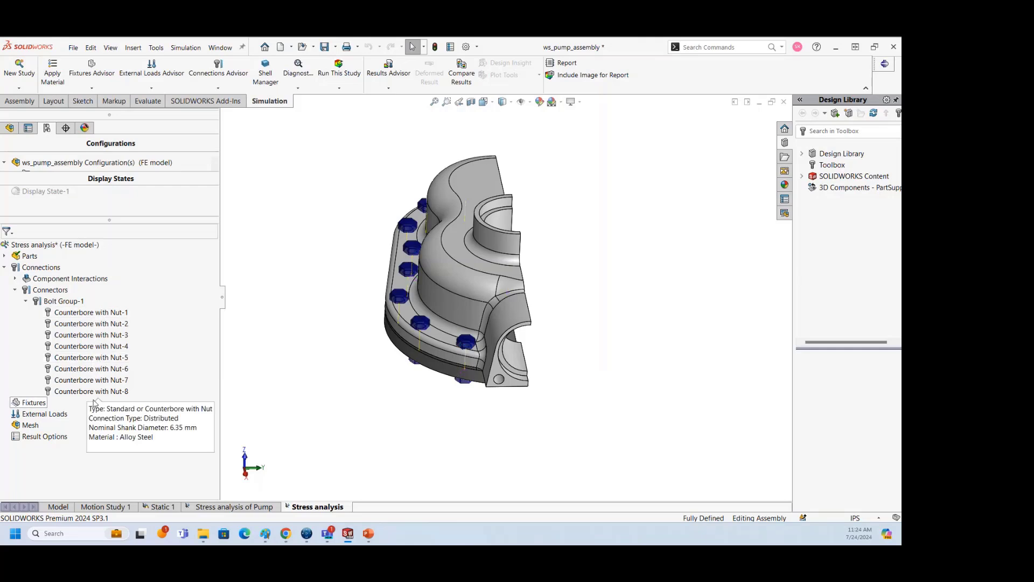
Set the global component interaction of the pump assembly to Contact
{"action": "left_click", "coordinate": [14, 291]}
{"action": "middle_click_drag", "start_coordinate": [450, 431], "coordinate": [387, 397]}
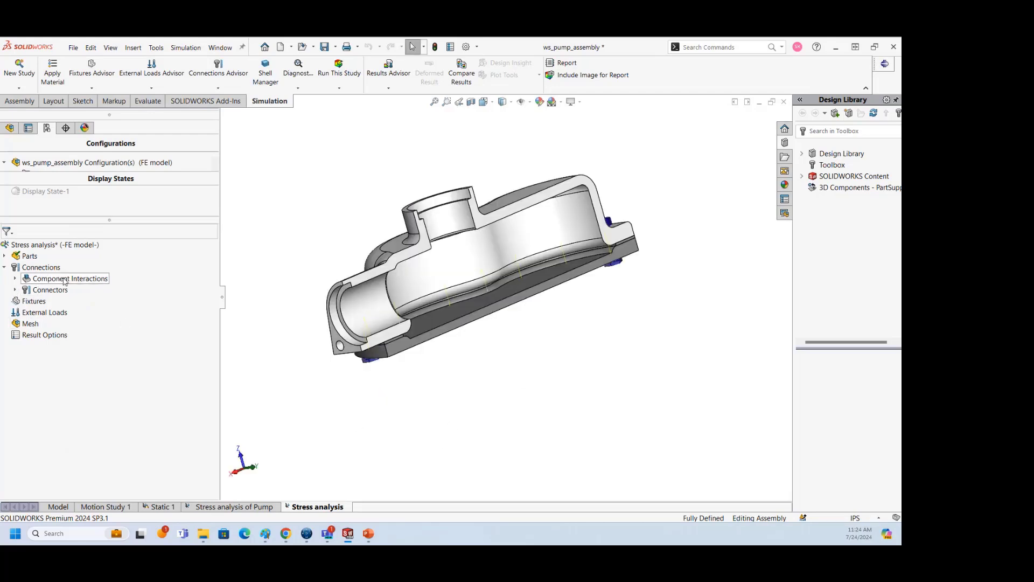
{"action": "left_click", "coordinate": [15, 279]}
{"action": "middle_click_drag", "start_coordinate": [405, 404], "coordinate": [464, 415]}
{"action": "scroll", "coordinate": [467, 357], "scroll_direction": "down", "scroll_amount": 3}
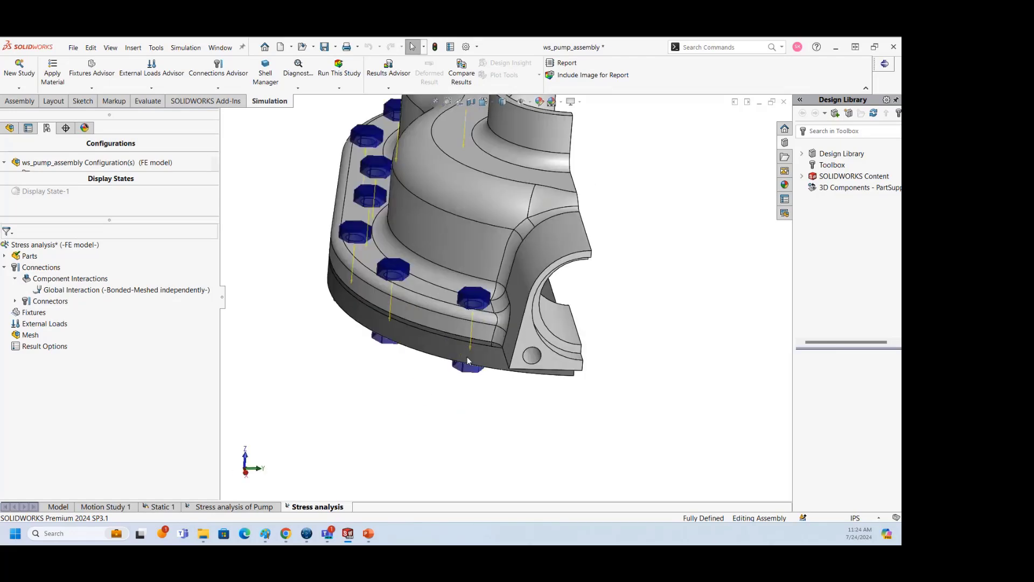
{"action": "scroll", "coordinate": [467, 356], "scroll_direction": "down", "scroll_amount": 2}
{"action": "scroll", "coordinate": [486, 338], "scroll_direction": "up", "scroll_amount": 5}
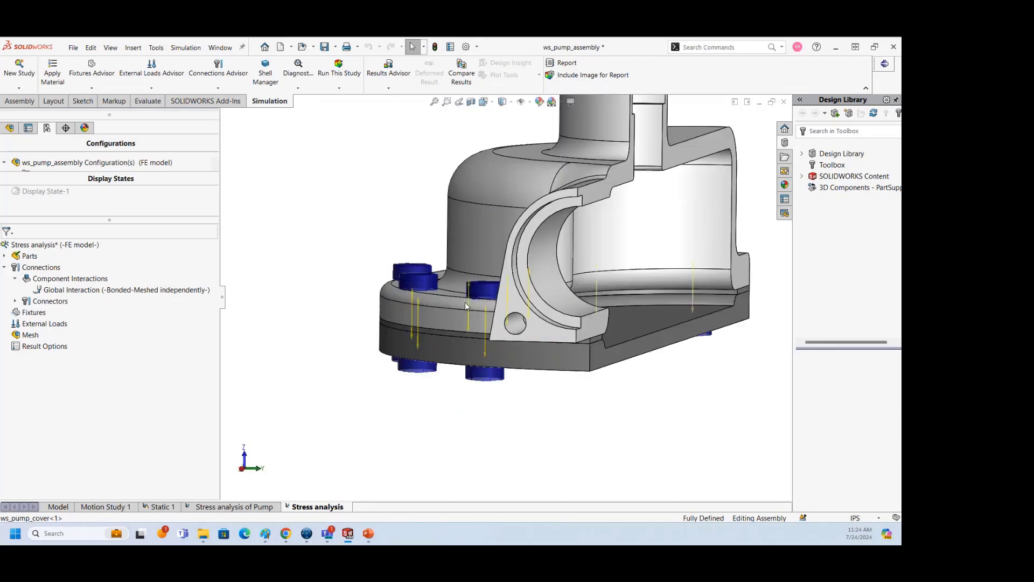
{"action": "right_click", "coordinate": [116, 289]}
{"action": "left_click", "coordinate": [142, 295]}
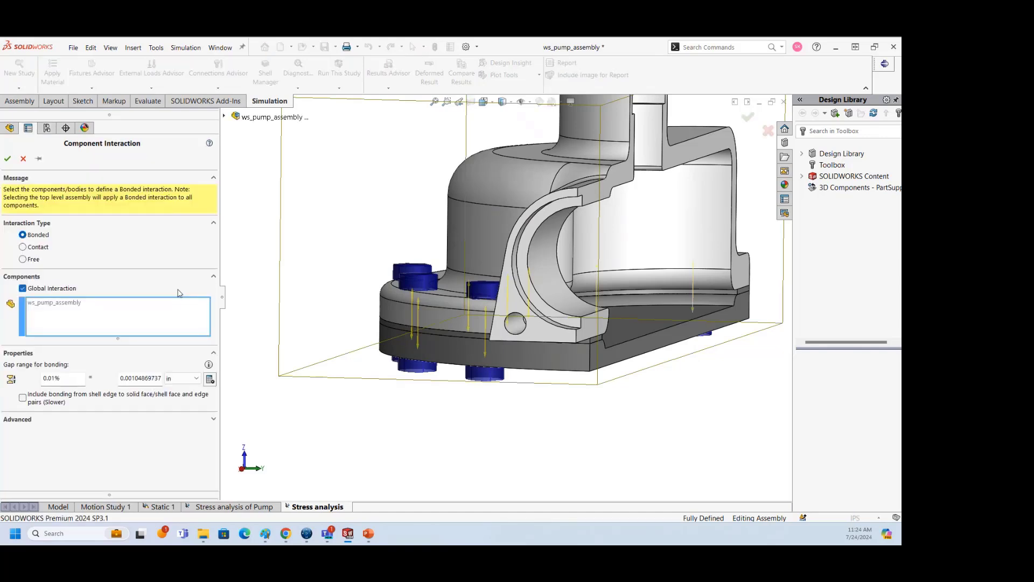
{"action": "left_click", "coordinate": [23, 253]}
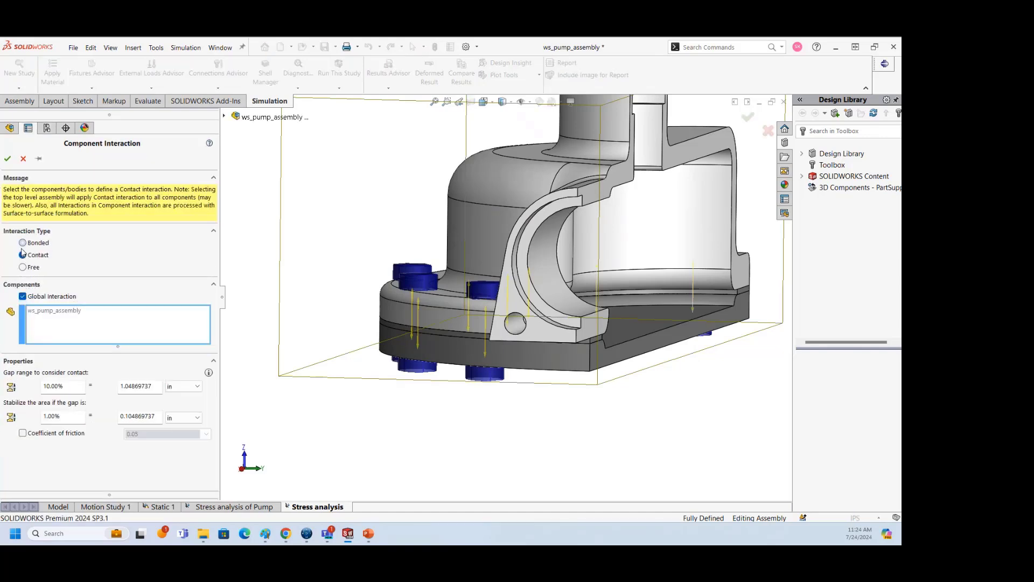
{"action": "left_click", "coordinate": [7, 158]}
Examine the gasket and cover faces where they meet below the side port, and the nearby bolts
{"action": "scroll", "coordinate": [501, 342], "scroll_direction": "up", "scroll_amount": 2}
{"action": "middle_click_drag", "start_coordinate": [503, 341], "coordinate": [477, 360]}
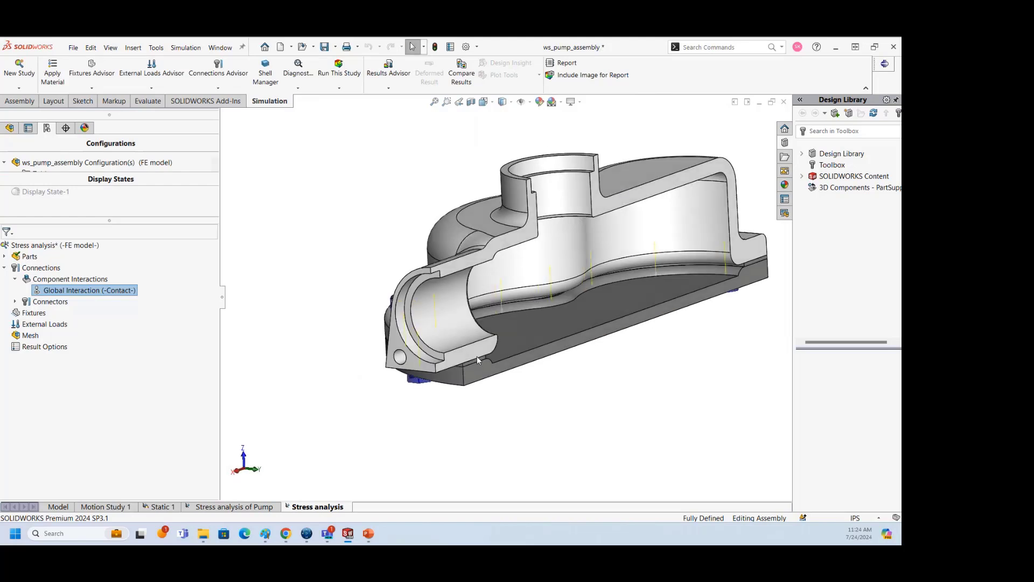
{"action": "scroll", "coordinate": [478, 372], "scroll_direction": "down", "scroll_amount": 6}
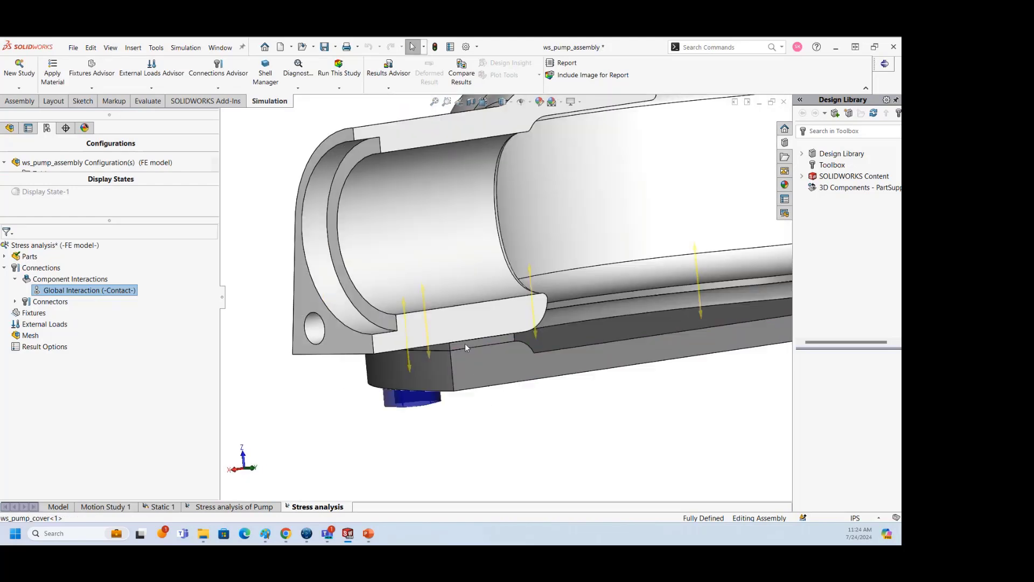
{"action": "left_click", "coordinate": [466, 313]}
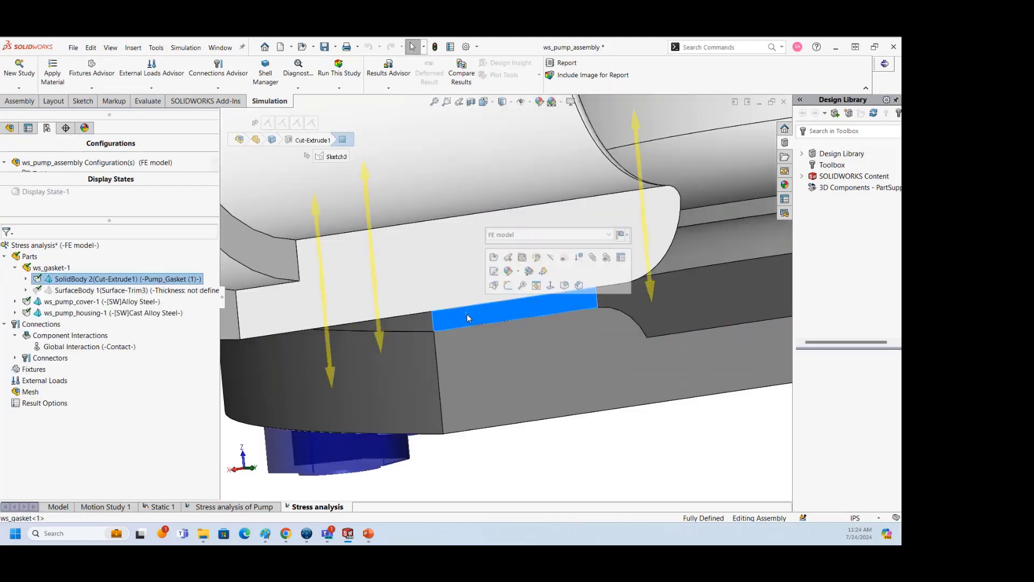
{"action": "left_click", "coordinate": [487, 344]}
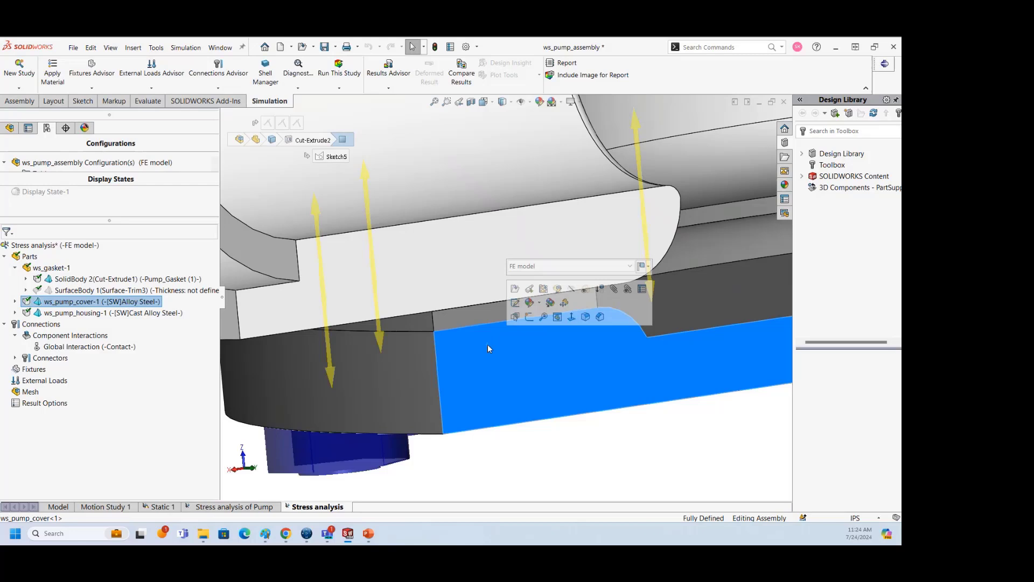
{"action": "left_click", "coordinate": [431, 326]}
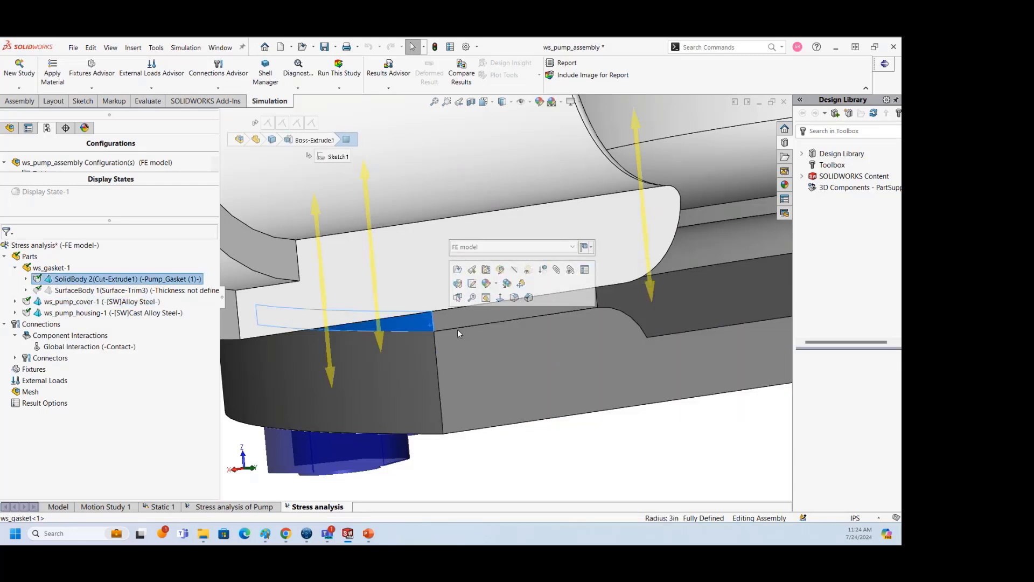
{"action": "left_click", "coordinate": [458, 342]}
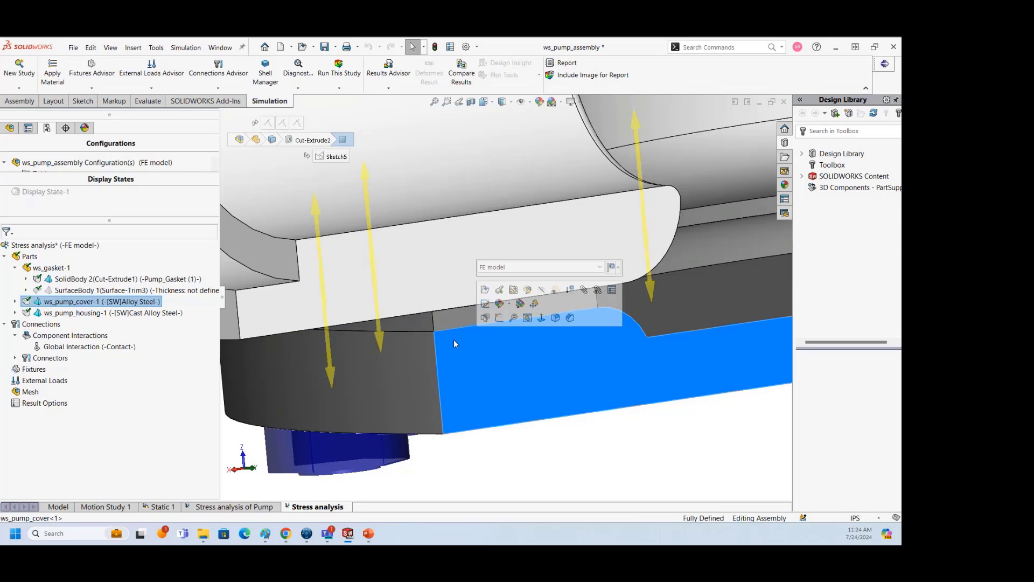
{"action": "scroll", "coordinate": [514, 465], "scroll_direction": "up", "scroll_amount": 3}
{"action": "left_click", "coordinate": [520, 388]}
{"action": "middle_click_drag", "start_coordinate": [519, 387], "coordinate": [464, 398]}
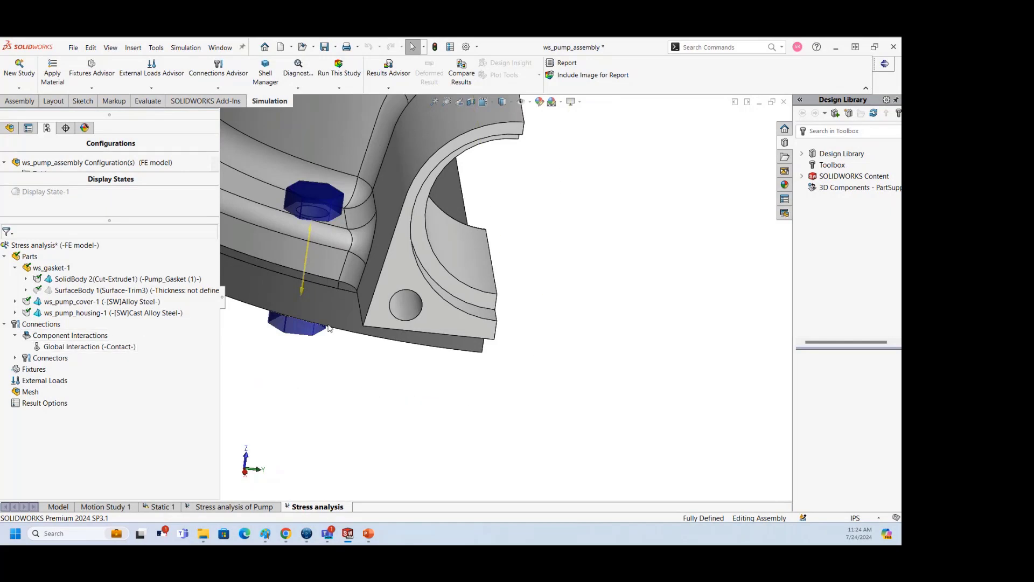
{"action": "middle_click_drag", "start_coordinate": [418, 360], "coordinate": [383, 338]}
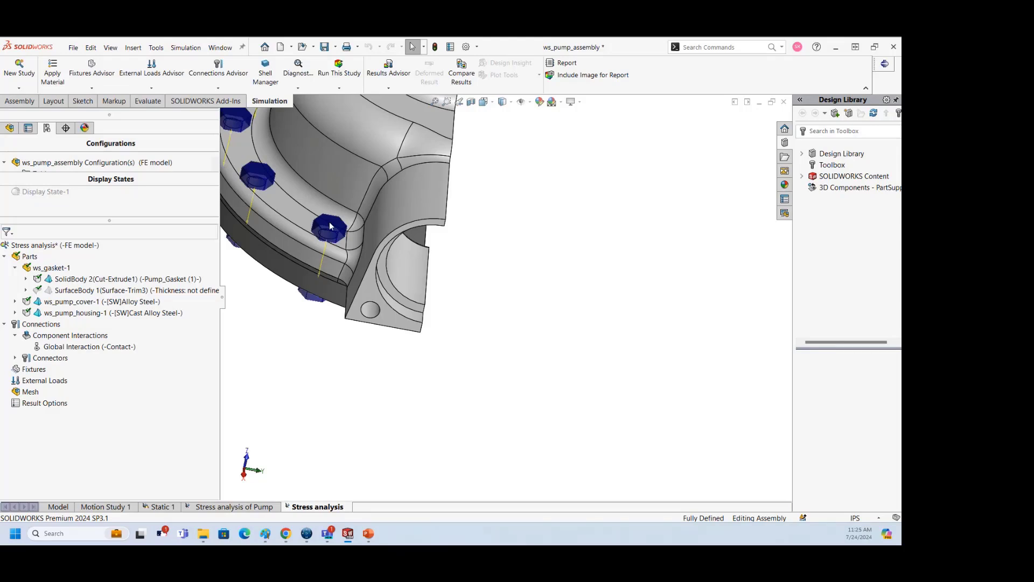
Apply a Fixed Geometry fixture to the flat underside face of the pump cover
{"action": "left_click", "coordinate": [4, 256]}
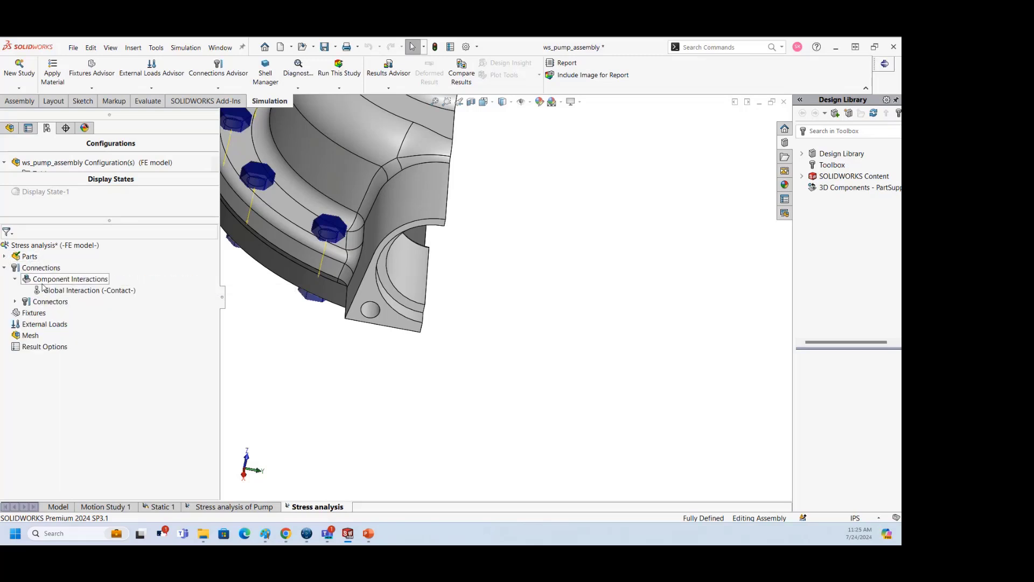
{"action": "left_click", "coordinate": [4, 268]}
{"action": "left_click", "coordinate": [34, 279]}
{"action": "right_click", "coordinate": [34, 281]}
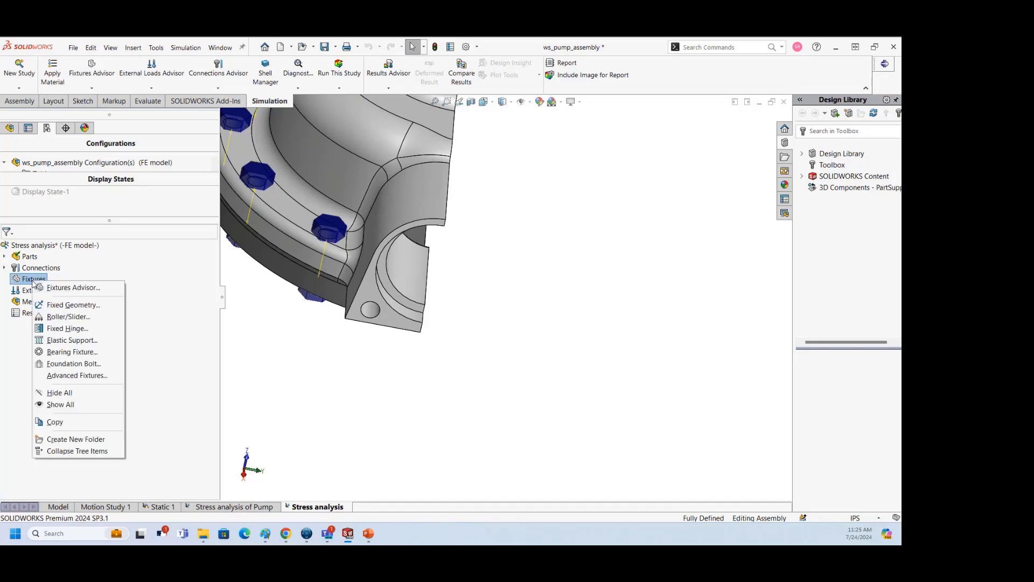
{"action": "left_click", "coordinate": [60, 303]}
{"action": "middle_click_drag", "start_coordinate": [439, 353], "coordinate": [453, 206]}
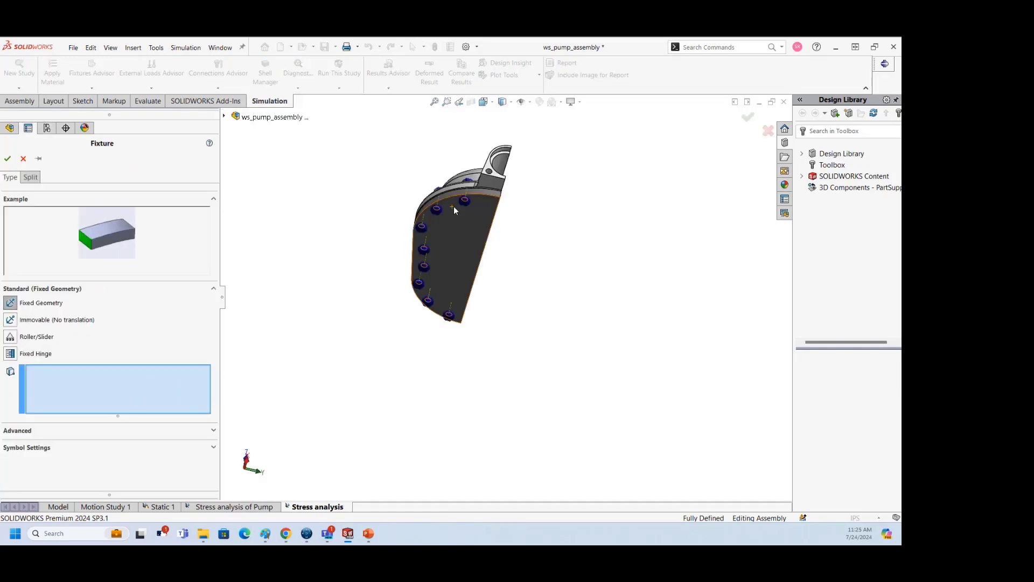
{"action": "left_click", "coordinate": [458, 231]}
{"action": "left_click", "coordinate": [8, 159]}
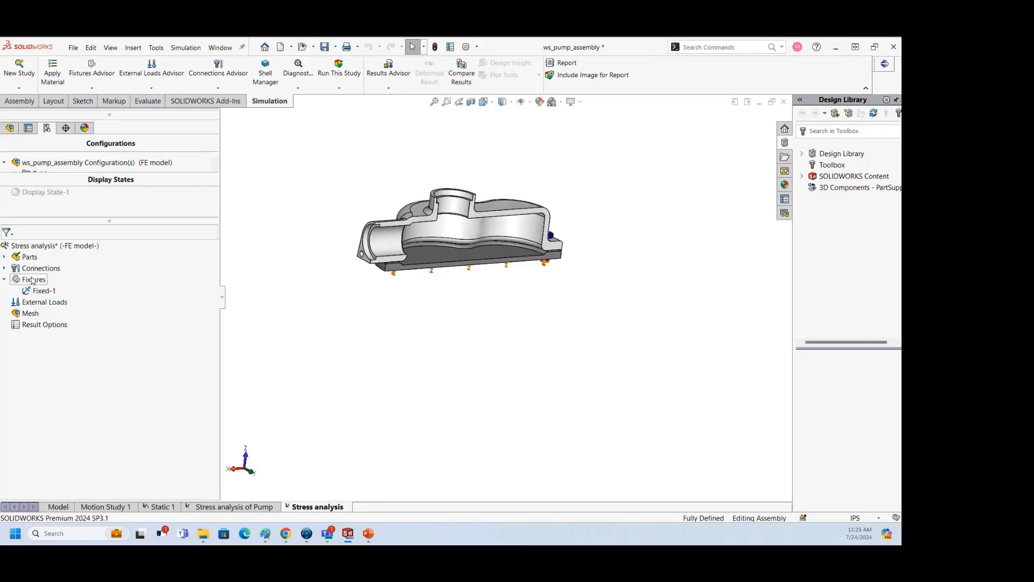
{"action": "middle_click_drag", "start_coordinate": [478, 282], "coordinate": [450, 263]}
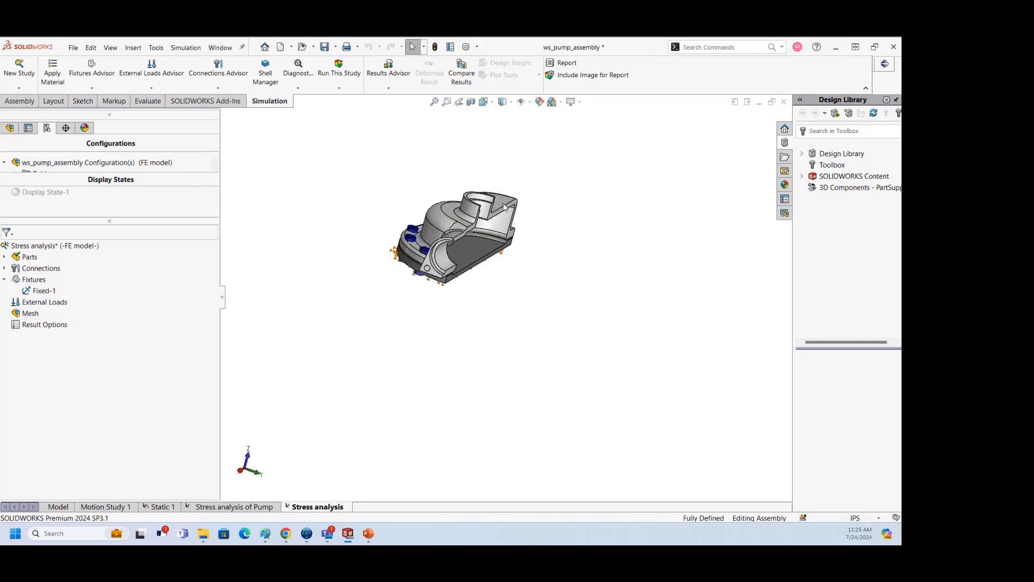
Start an advanced Symmetry fixture and select the cut faces of the cover, gasket and housing below the side port
{"action": "right_click", "coordinate": [39, 283]}
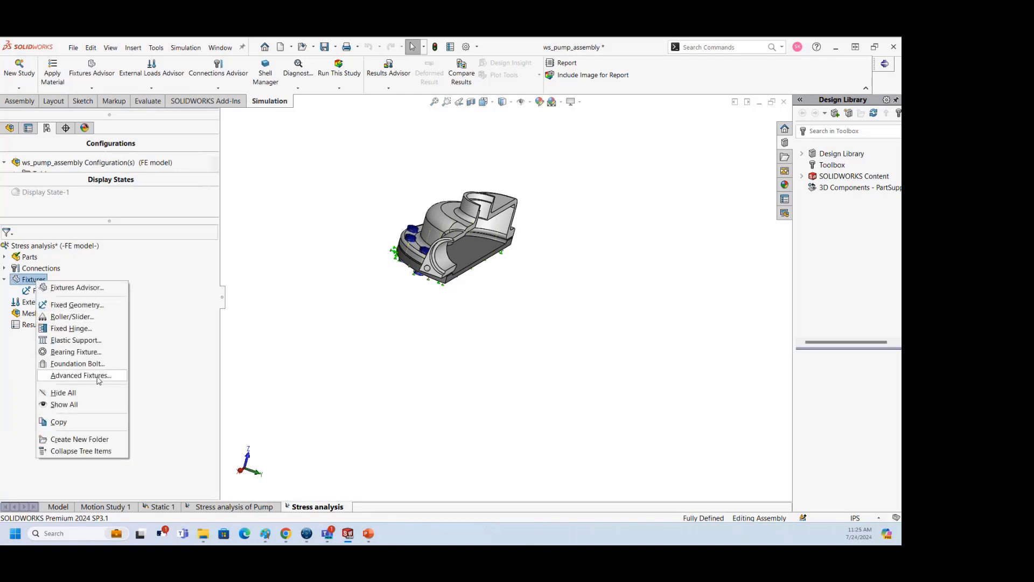
{"action": "left_click", "coordinate": [98, 380]}
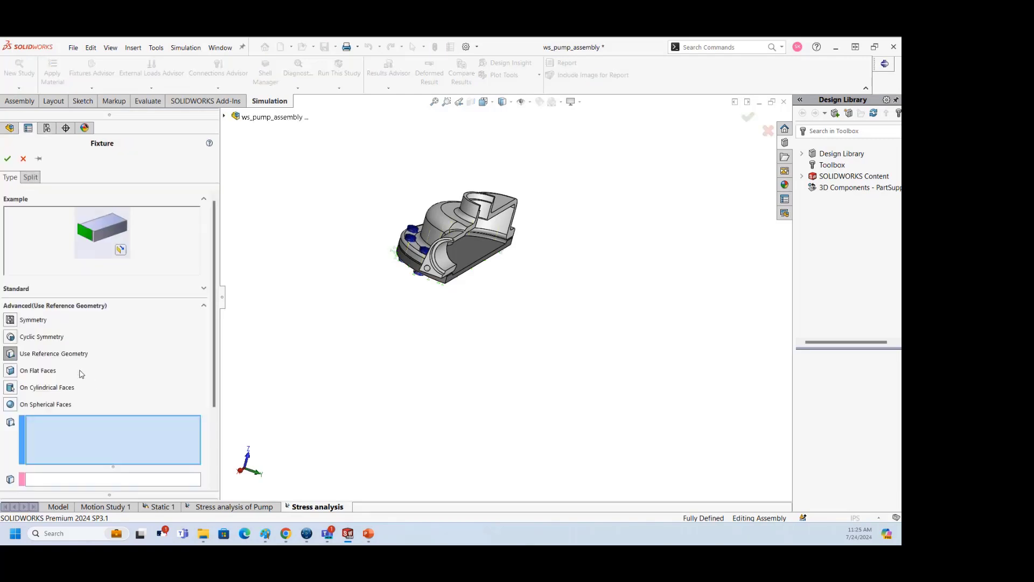
{"action": "scroll", "coordinate": [216, 376], "scroll_direction": "down", "scroll_amount": 3}
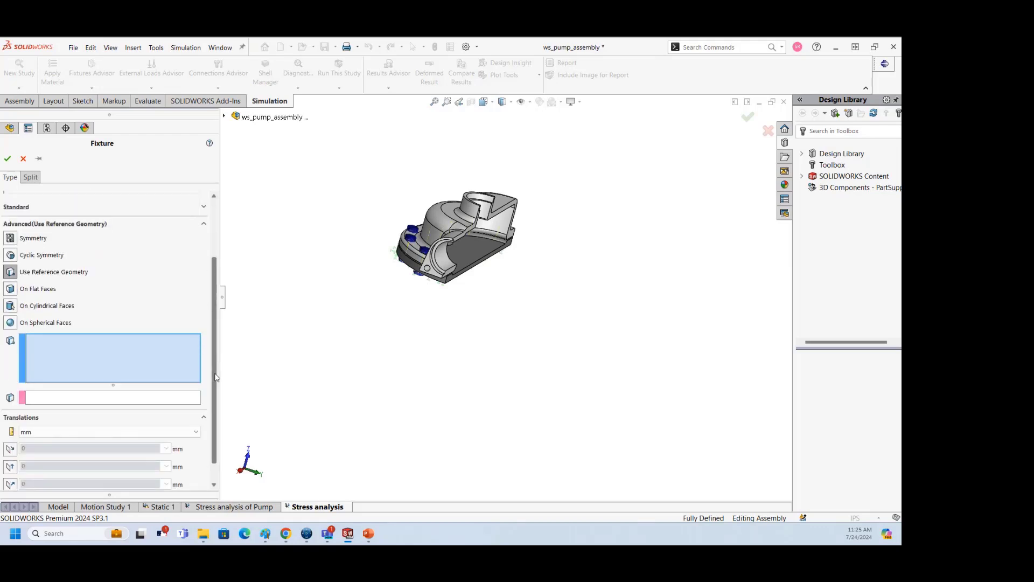
{"action": "left_click_drag", "start_coordinate": [216, 376], "coordinate": [212, 348]}
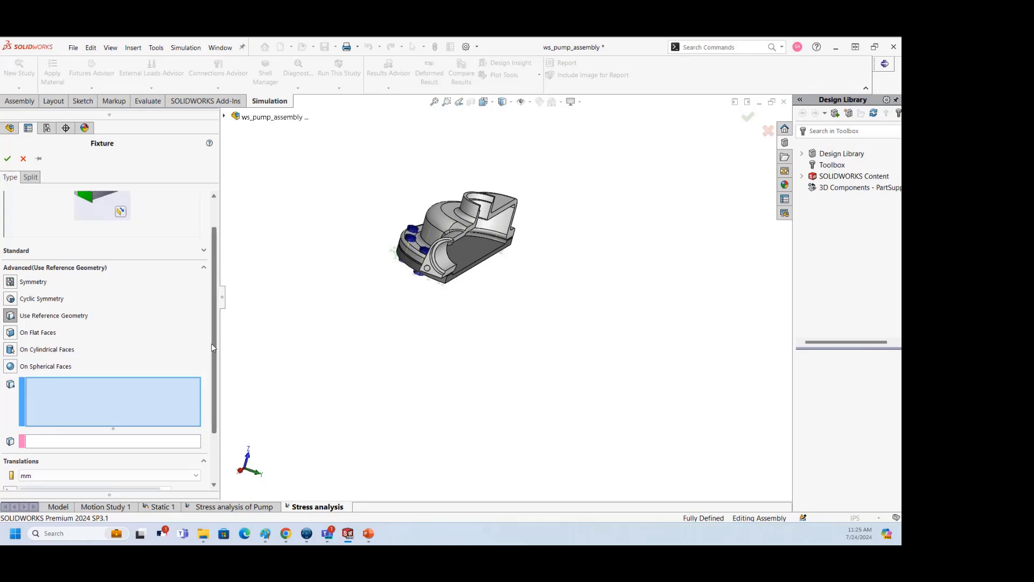
{"action": "left_click", "coordinate": [15, 285]}
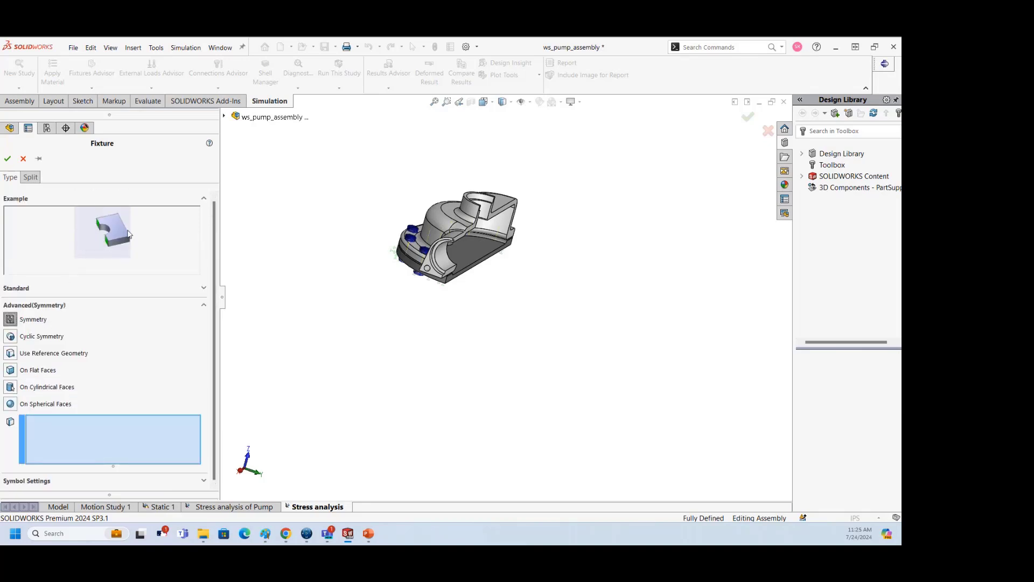
{"action": "middle_click_drag", "start_coordinate": [564, 342], "coordinate": [454, 291]}
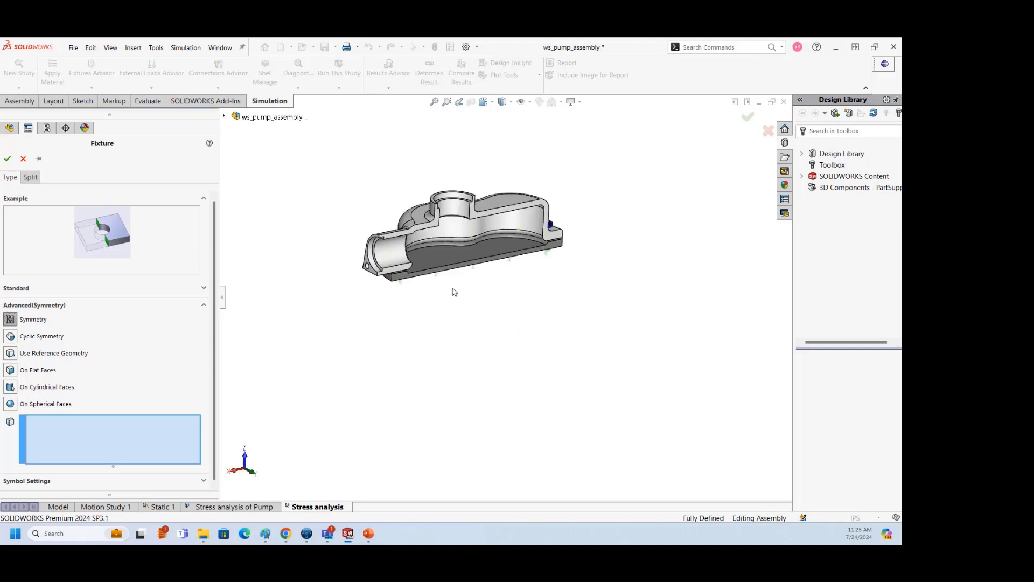
{"action": "scroll", "coordinate": [431, 277], "scroll_direction": "down", "scroll_amount": 5}
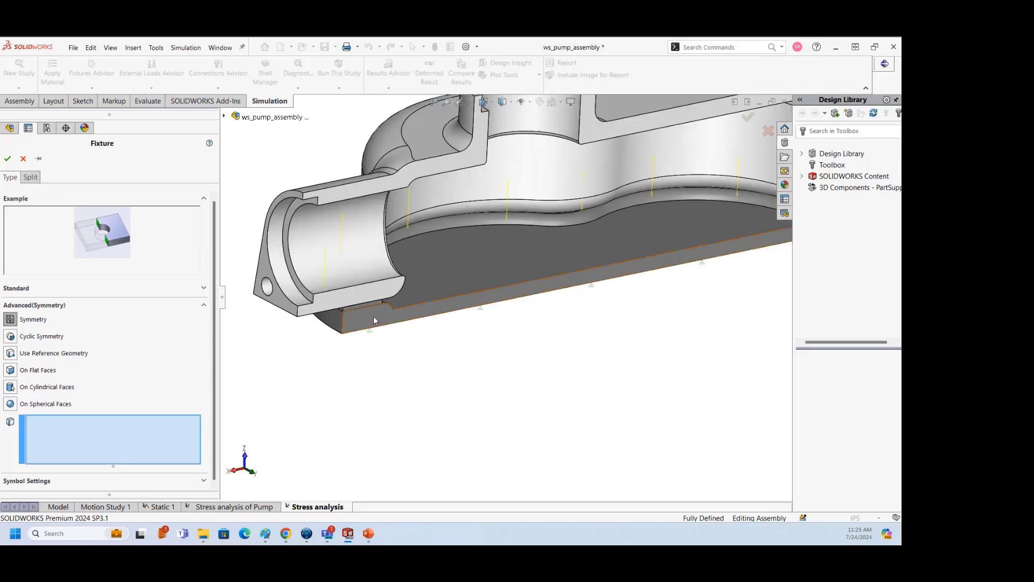
{"action": "left_click", "coordinate": [375, 320]}
{"action": "scroll", "coordinate": [369, 308], "scroll_direction": "down", "scroll_amount": 5}
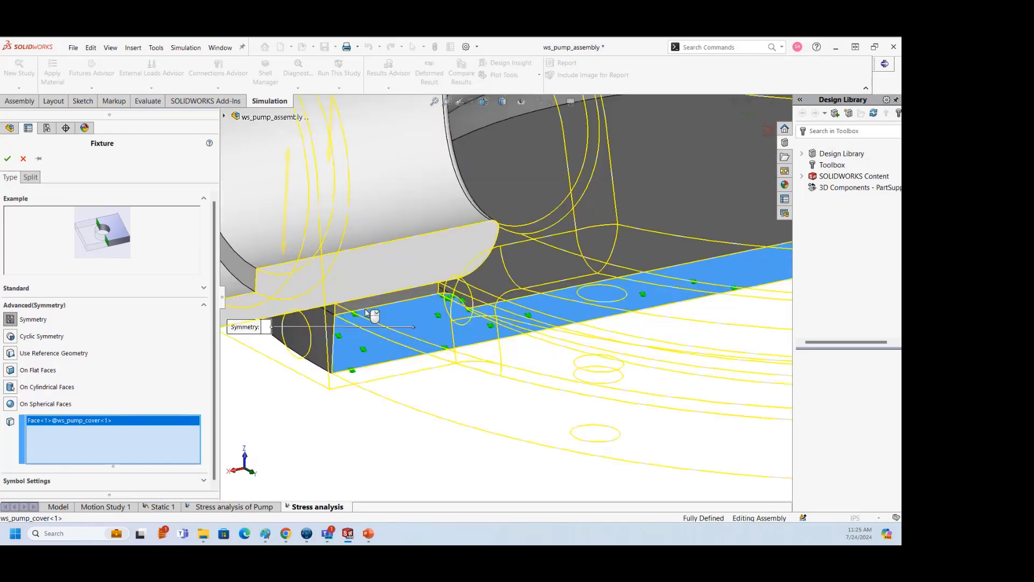
{"action": "scroll", "coordinate": [366, 311], "scroll_direction": "down", "scroll_amount": 3}
{"action": "left_click", "coordinate": [381, 295]}
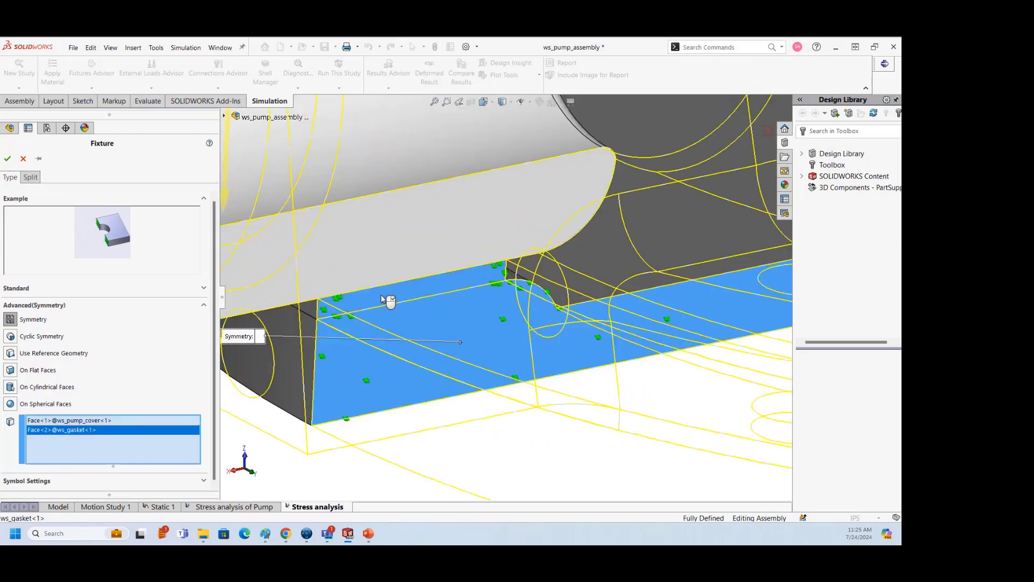
{"action": "left_click", "coordinate": [387, 256]}
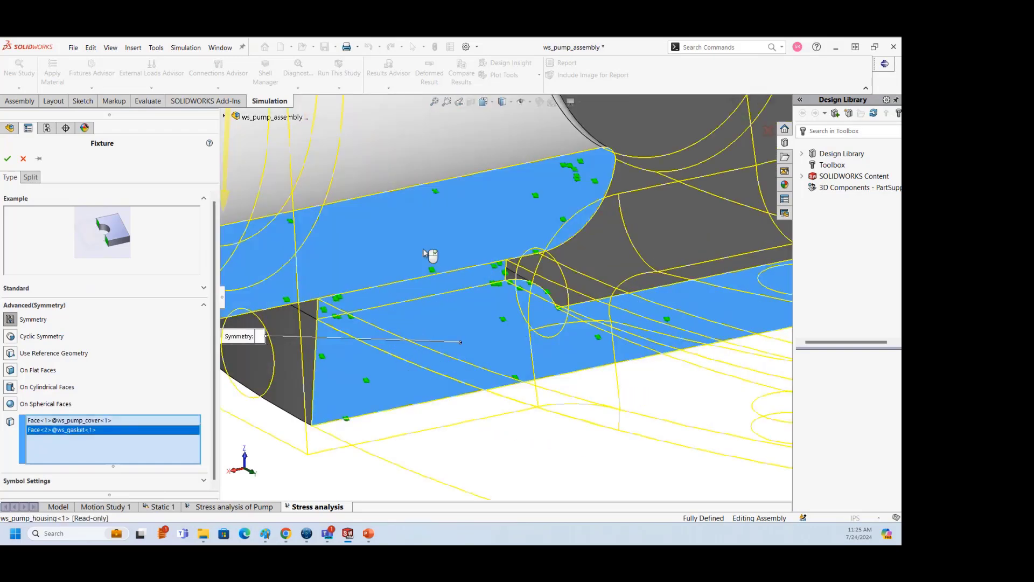
Add the housing's cut face above the side port and its cut face beyond the upper port to the Symmetry fixture
{"action": "scroll", "coordinate": [428, 254], "scroll_direction": "up", "scroll_amount": 10}
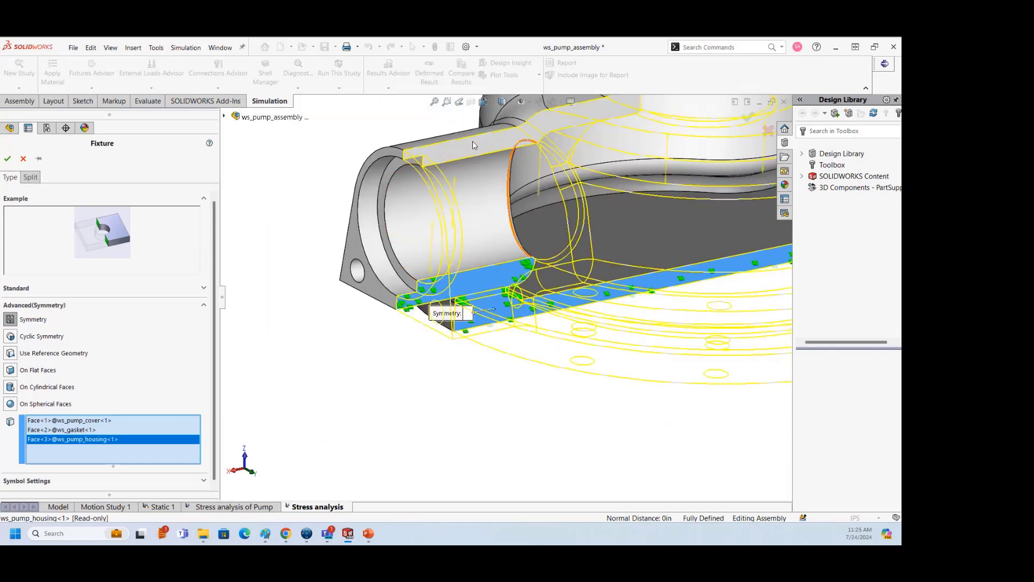
{"action": "left_click", "coordinate": [473, 145]}
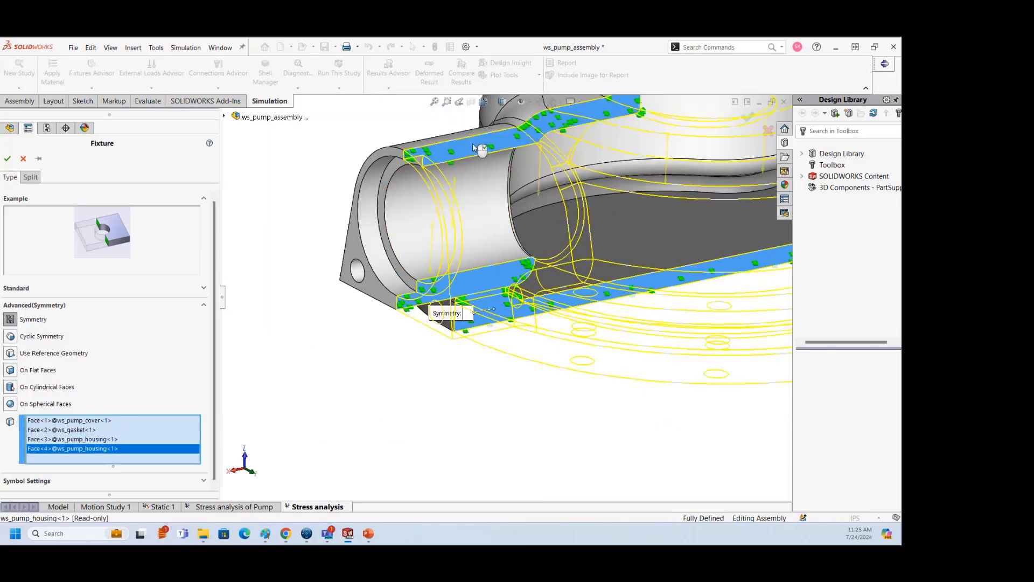
{"action": "scroll", "coordinate": [589, 222], "scroll_direction": "up", "scroll_amount": 8}
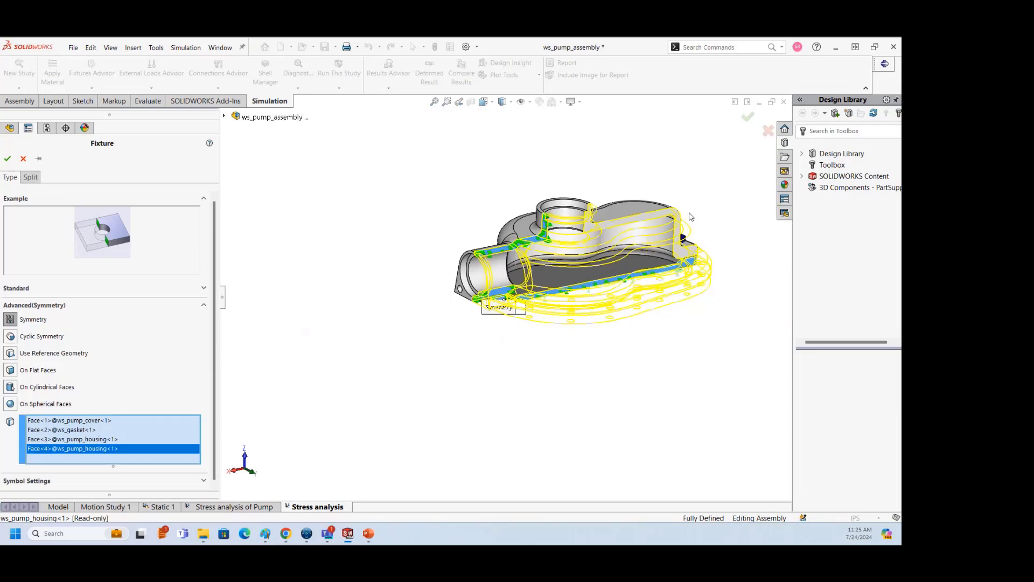
{"action": "scroll", "coordinate": [677, 227], "scroll_direction": "down", "scroll_amount": 3}
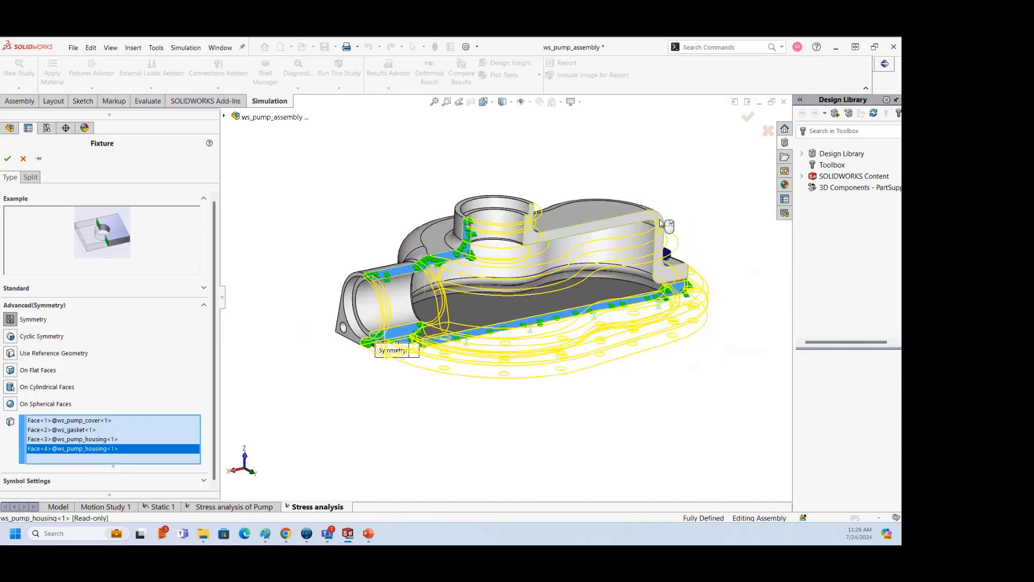
{"action": "left_click", "coordinate": [668, 266]}
Add the gasket's cut face at the flange opposite the side port and apply the Symmetry fixture
{"action": "scroll", "coordinate": [667, 268], "scroll_direction": "down", "scroll_amount": 3}
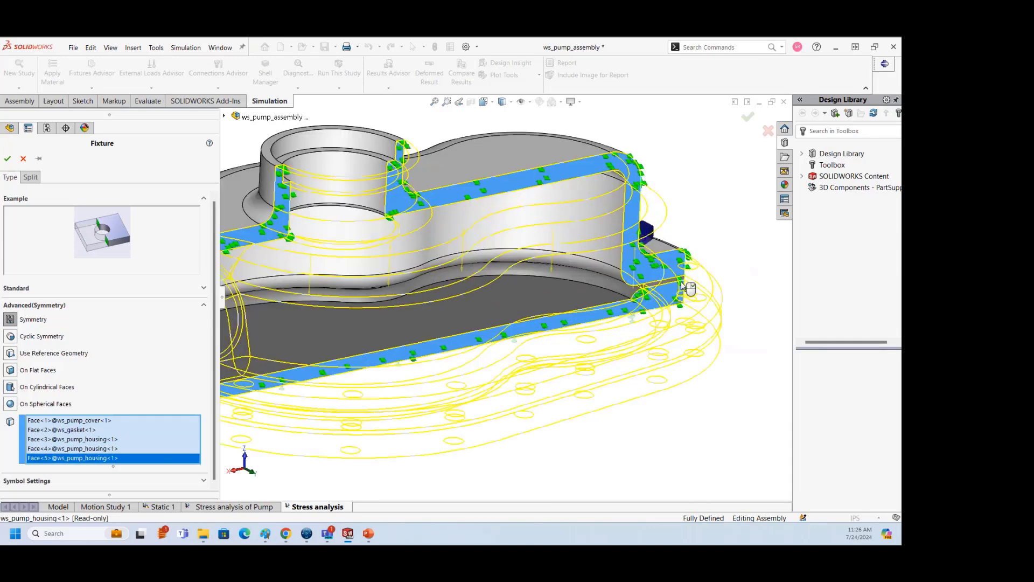
{"action": "scroll", "coordinate": [658, 279], "scroll_direction": "down", "scroll_amount": 2}
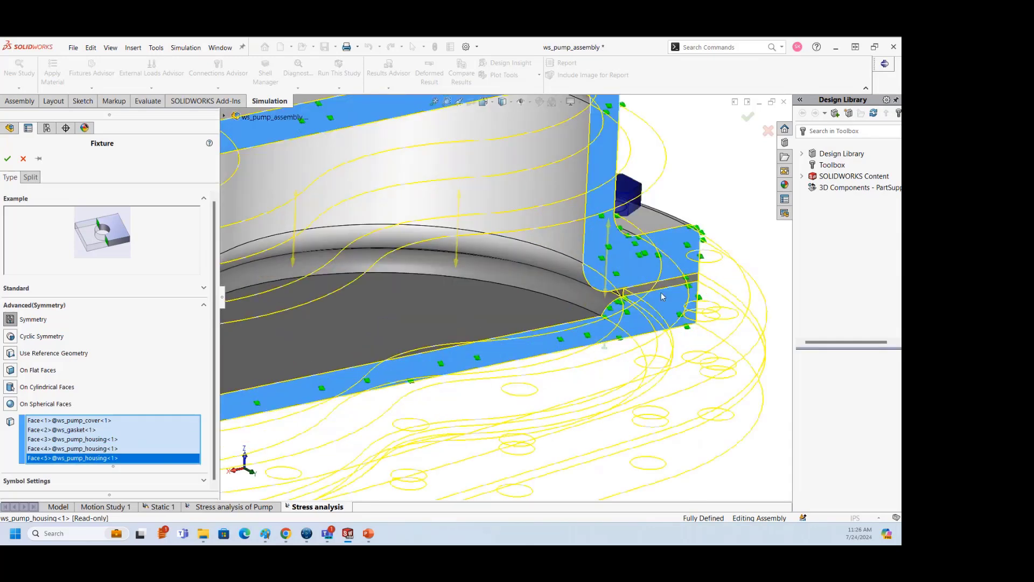
{"action": "scroll", "coordinate": [662, 290], "scroll_direction": "down", "scroll_amount": 3}
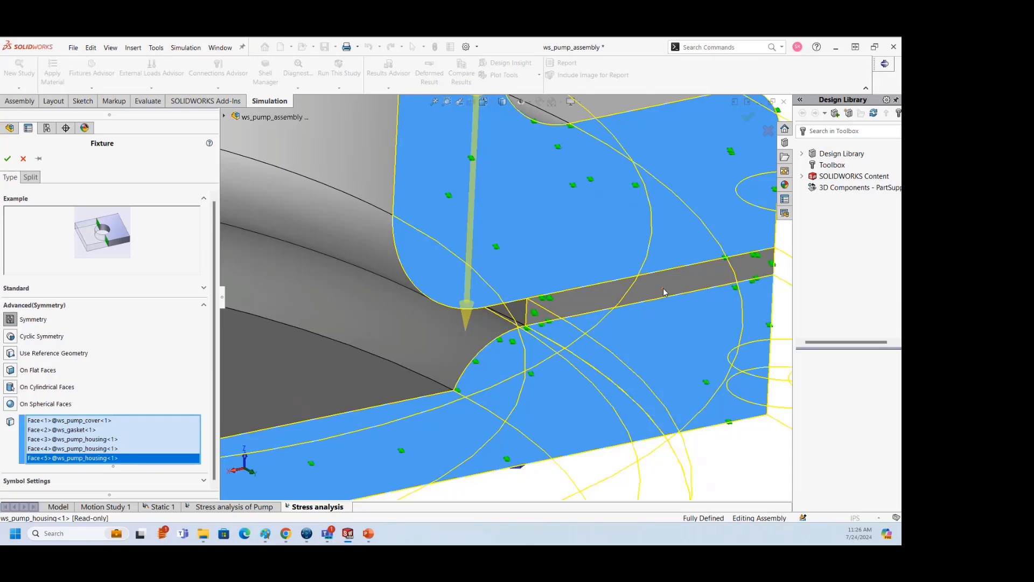
{"action": "left_click", "coordinate": [663, 293]}
{"action": "scroll", "coordinate": [663, 293], "scroll_direction": "up", "scroll_amount": 10}
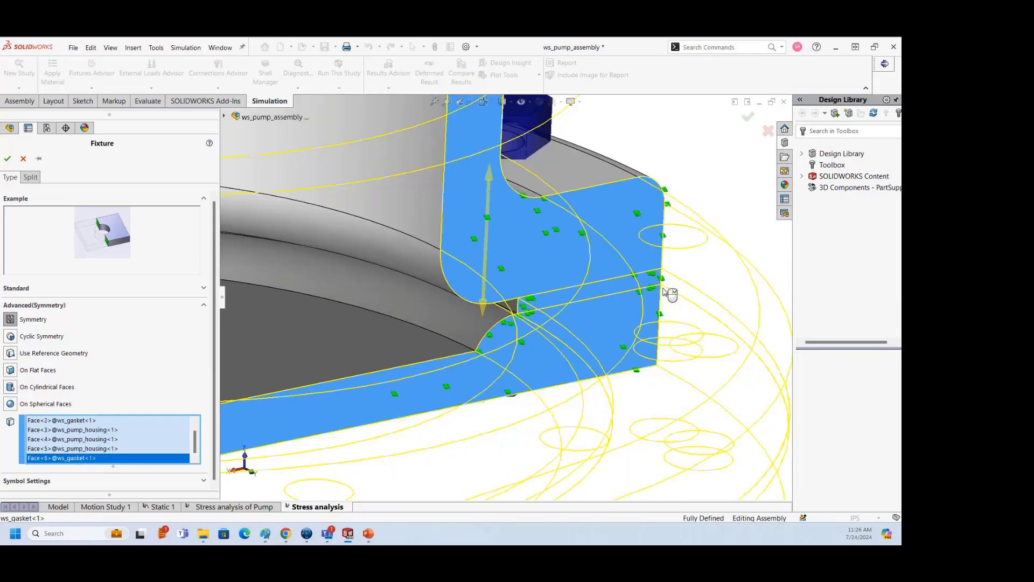
{"action": "middle_click_drag", "start_coordinate": [593, 291], "coordinate": [588, 345]}
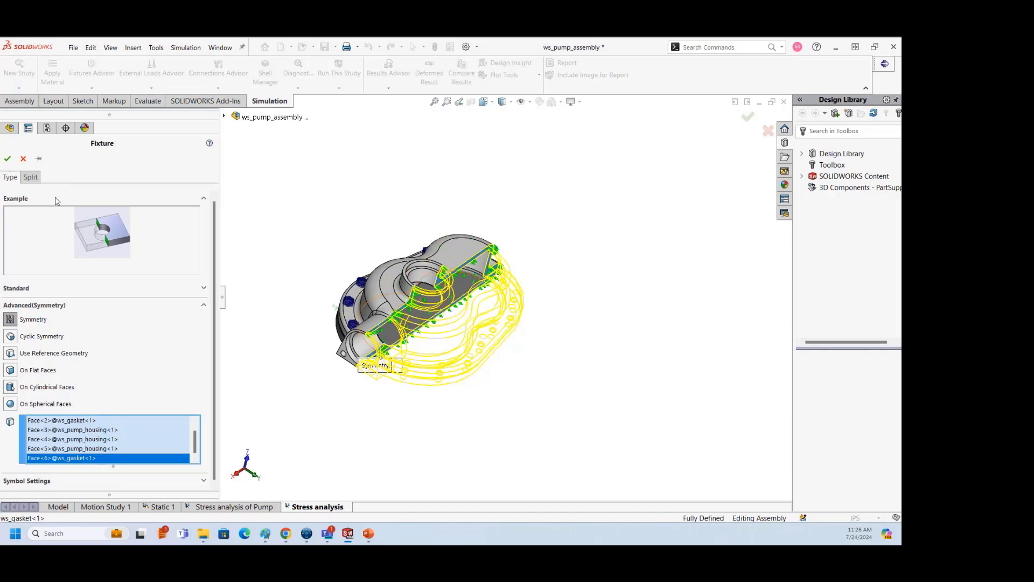
{"action": "left_click", "coordinate": [7, 159]}
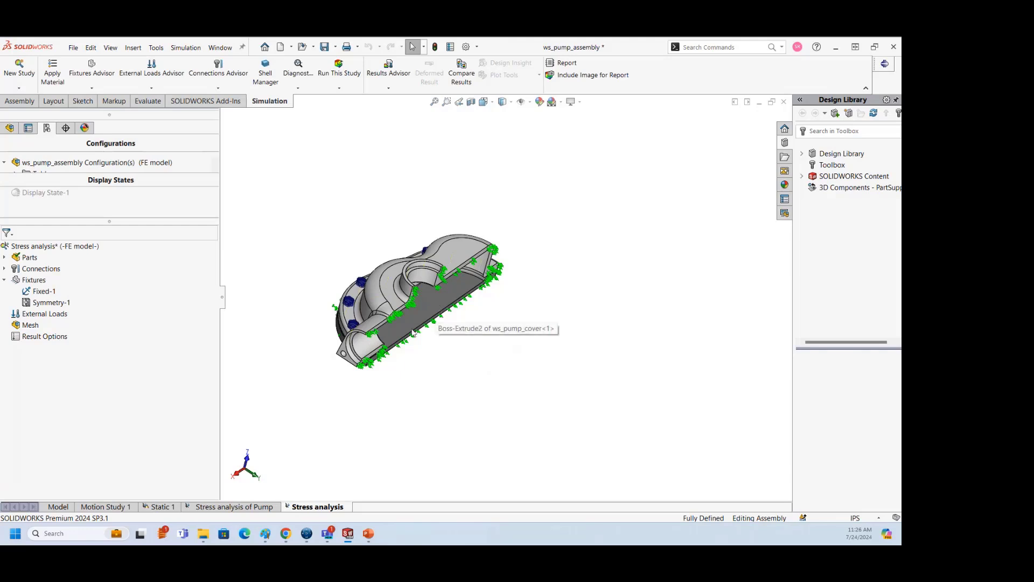
Start a pressure load normal to the selected faces and set its value to 100 psi
{"action": "middle_click_drag", "start_coordinate": [412, 332], "coordinate": [418, 410]}
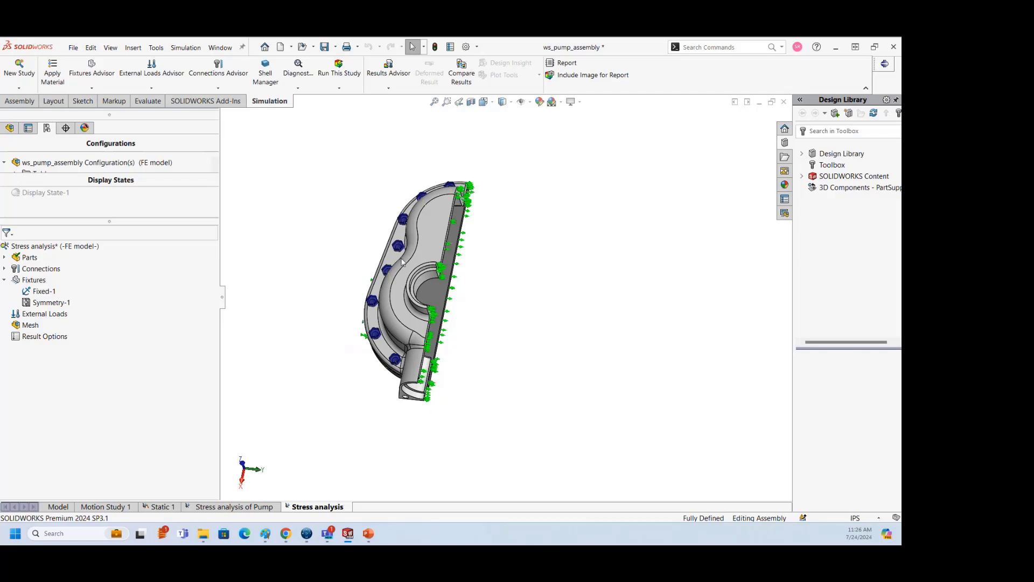
{"action": "middle_click_drag", "start_coordinate": [429, 248], "coordinate": [404, 259]}
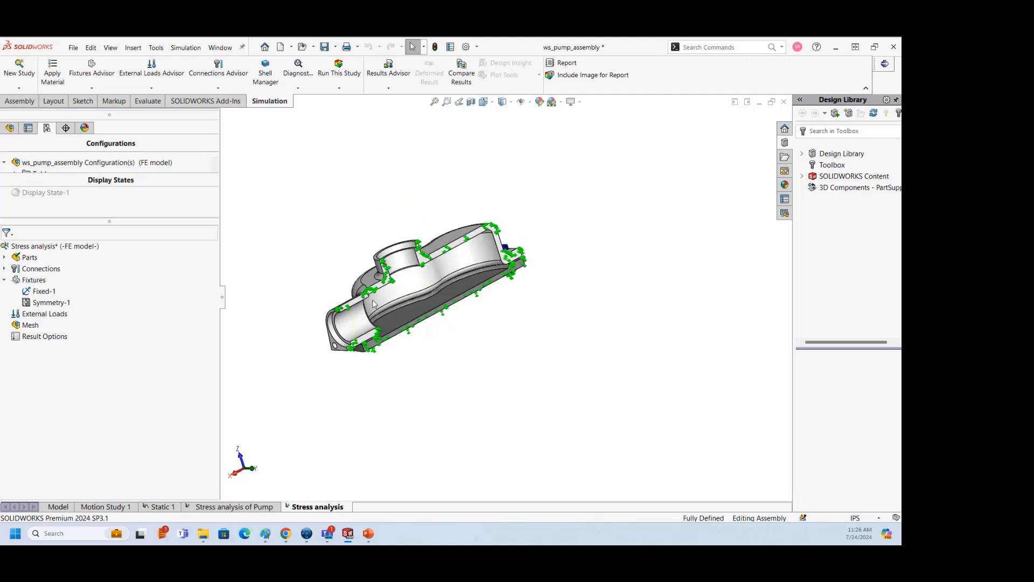
{"action": "right_click", "coordinate": [54, 318]}
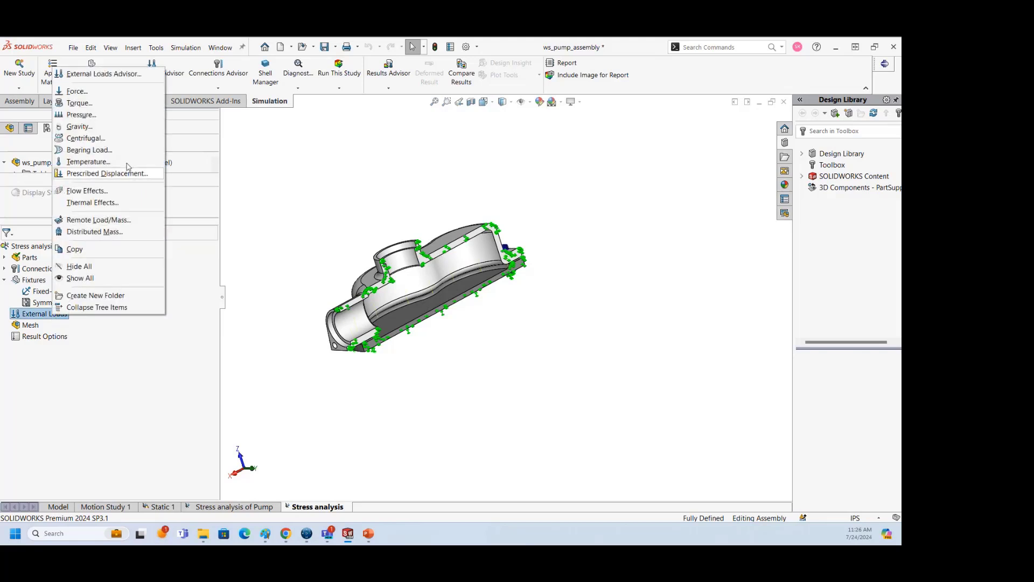
{"action": "left_click", "coordinate": [103, 117]}
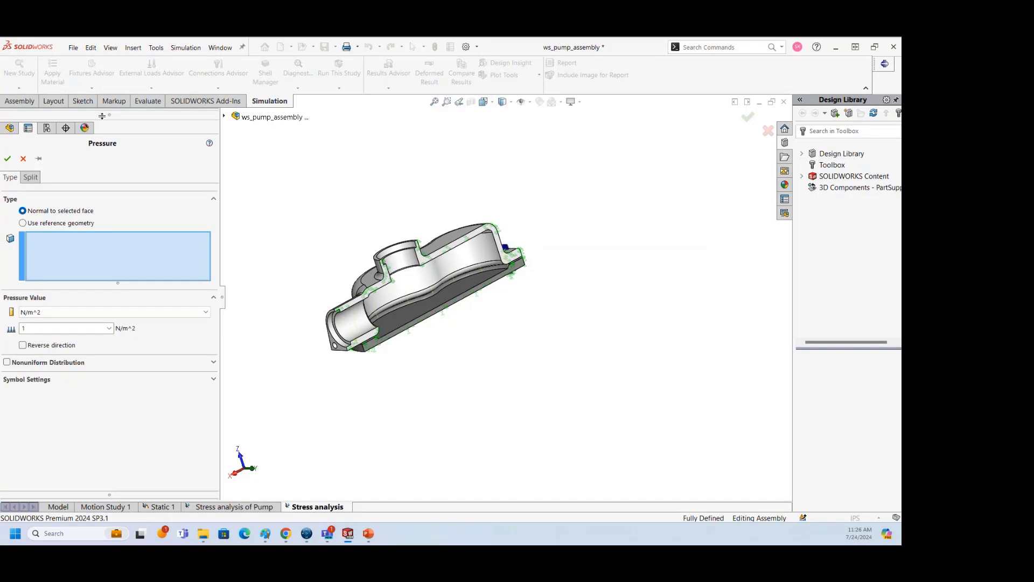
{"action": "left_click", "coordinate": [107, 313]}
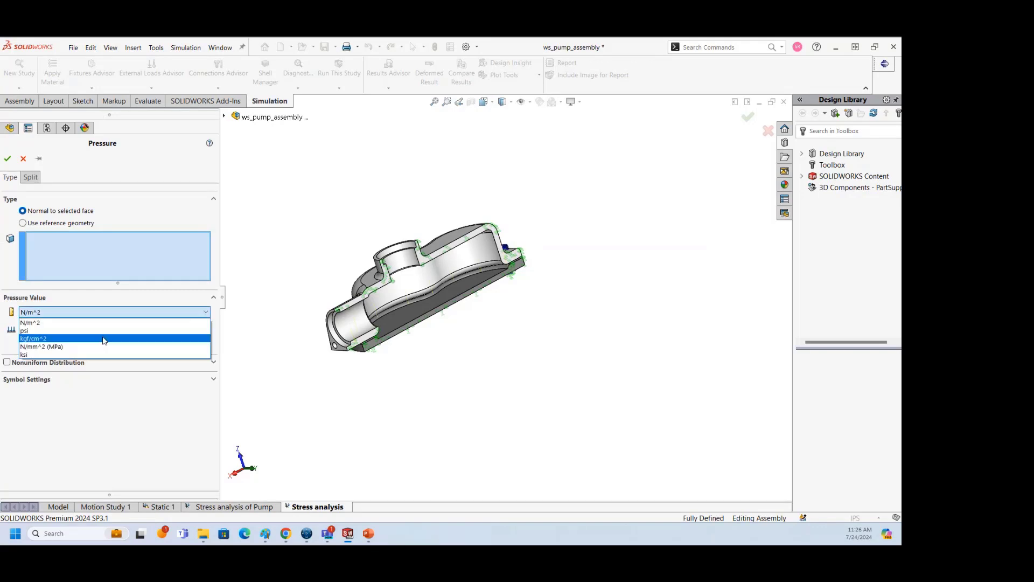
{"action": "left_click", "coordinate": [70, 330]}
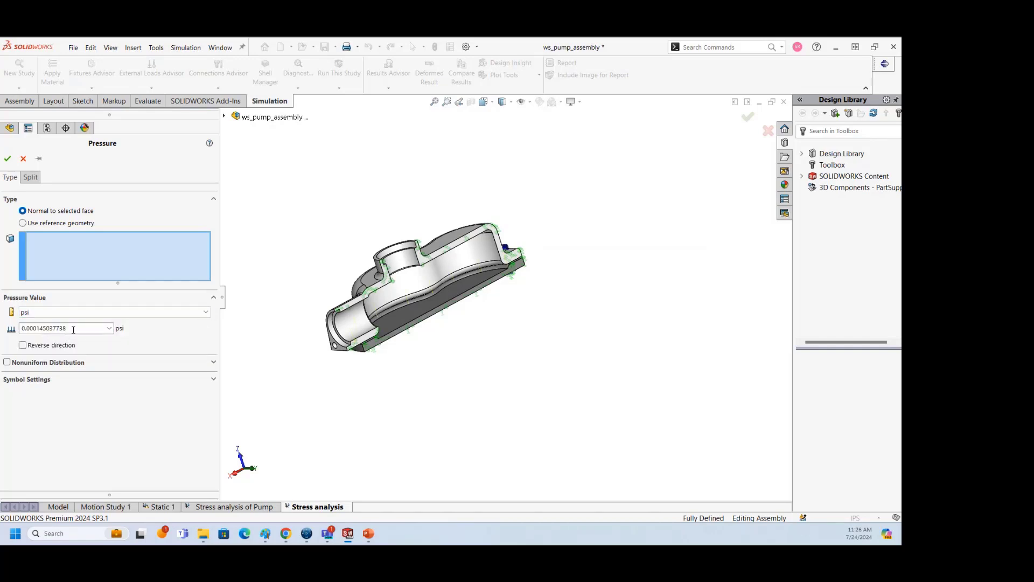
{"action": "double_click", "coordinate": [73, 330]}
{"action": "type", "text": "100"}
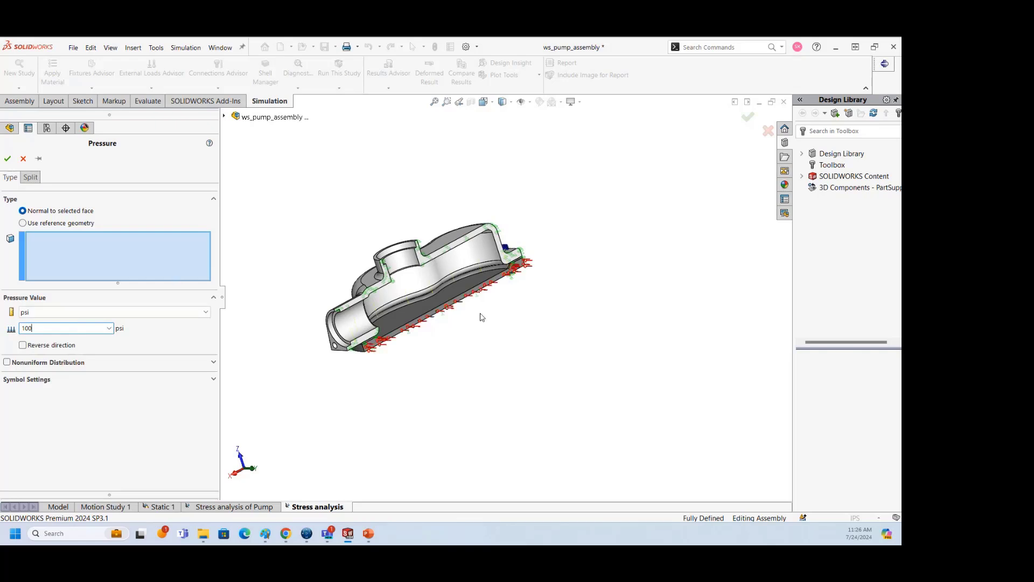
Apply the pressure load to the pump cover's inner flat face and the adjoining inner edge face
{"action": "middle_click_drag", "start_coordinate": [440, 336], "coordinate": [405, 380]}
{"action": "left_click", "coordinate": [389, 331]}
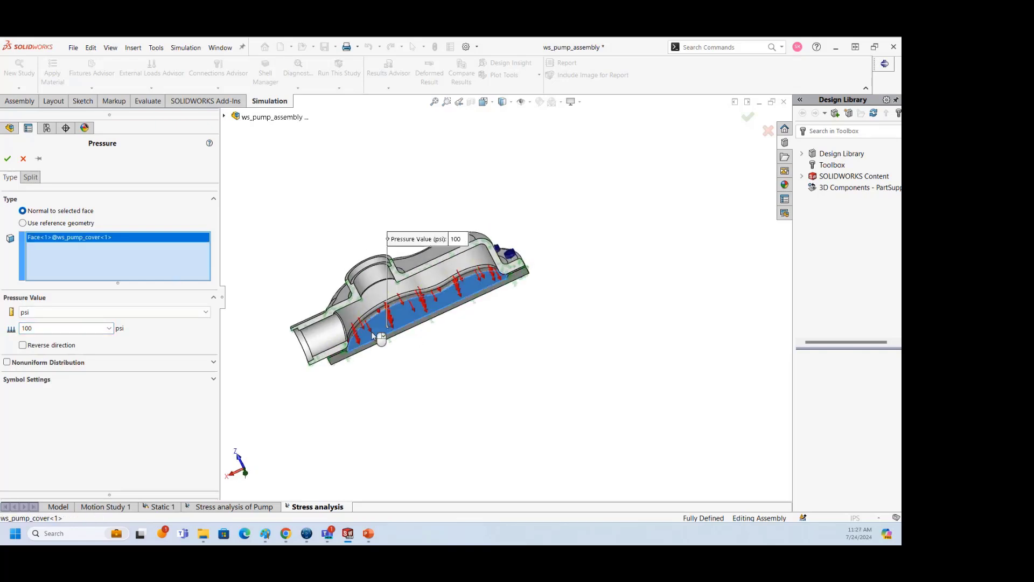
{"action": "scroll", "coordinate": [370, 338], "scroll_direction": "down", "scroll_amount": 6}
{"action": "left_click", "coordinate": [393, 282]}
{"action": "scroll", "coordinate": [515, 282], "scroll_direction": "up", "scroll_amount": 8}
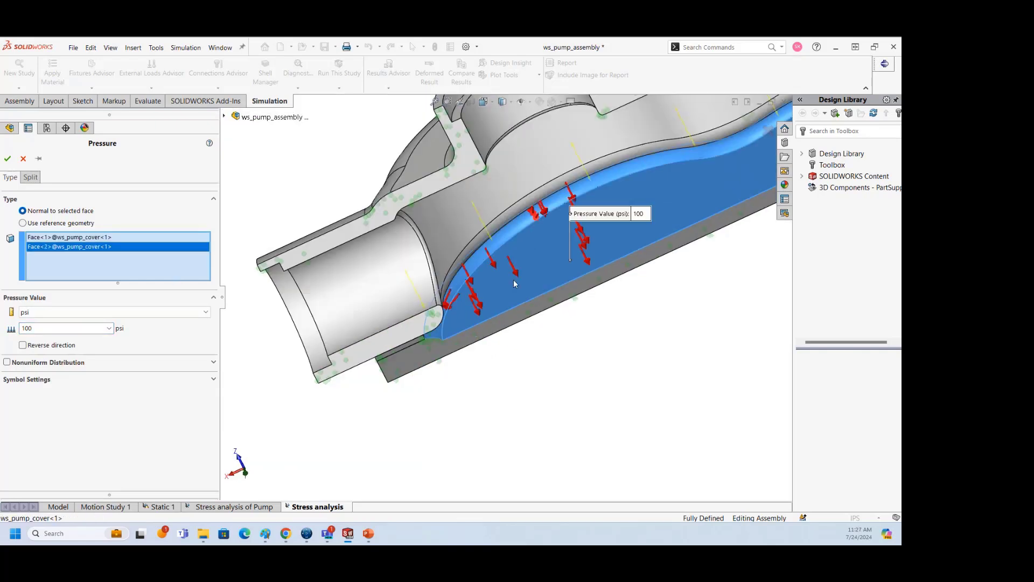
{"action": "scroll", "coordinate": [622, 234], "scroll_direction": "down", "scroll_amount": 5}
{"action": "middle_click_drag", "start_coordinate": [514, 272], "coordinate": [526, 227]}
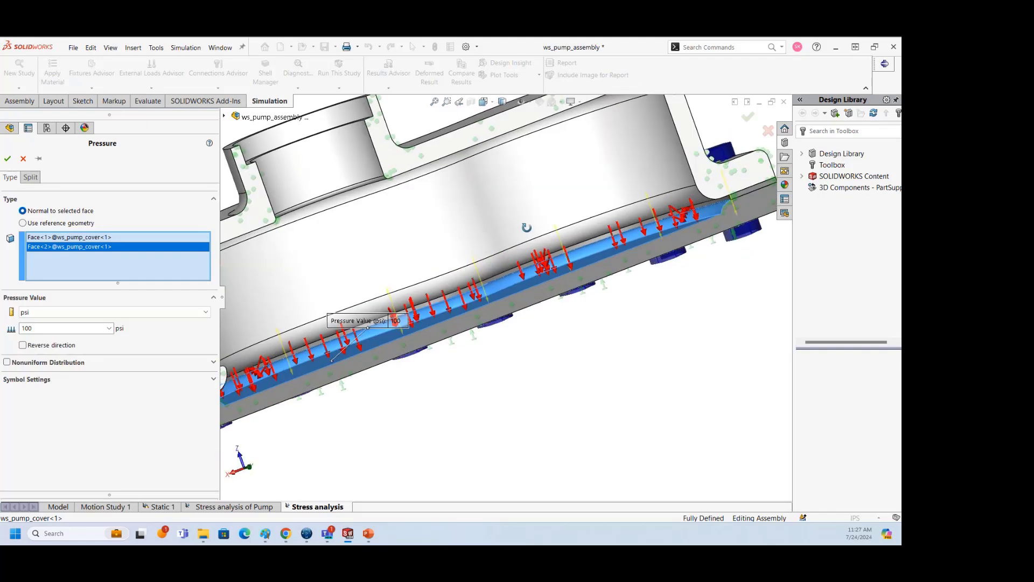
{"action": "left_click", "coordinate": [8, 165]}
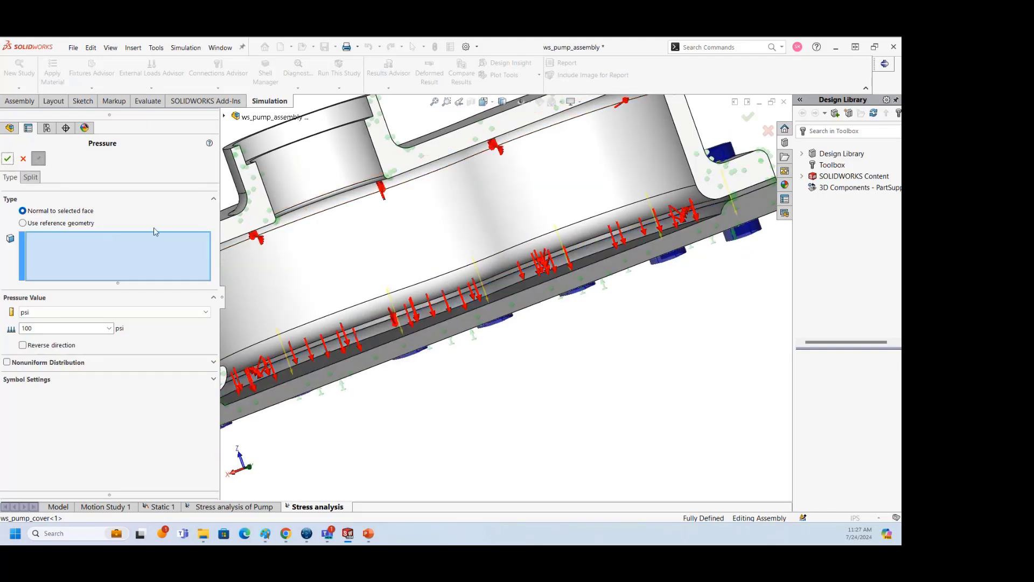
Select the housing's inner side wall, the side port bore and the blend between them for another 100 psi pressure load
{"action": "scroll", "coordinate": [437, 293], "scroll_direction": "up", "scroll_amount": 5}
{"action": "middle_click_drag", "start_coordinate": [436, 293], "coordinate": [461, 263]}
{"action": "left_click", "coordinate": [416, 292]}
{"action": "left_click", "coordinate": [345, 312]}
{"action": "scroll", "coordinate": [346, 311], "scroll_direction": "down", "scroll_amount": 7}
{"action": "scroll", "coordinate": [346, 314], "scroll_direction": "up", "scroll_amount": 3}
{"action": "left_click", "coordinate": [413, 299]}
{"action": "scroll", "coordinate": [454, 227], "scroll_direction": "down", "scroll_amount": 3}
Add the housing's upper inner blends, the ceiling face, the top port's edge blend and its bore to the pressure selection
{"action": "left_click", "coordinate": [386, 207]}
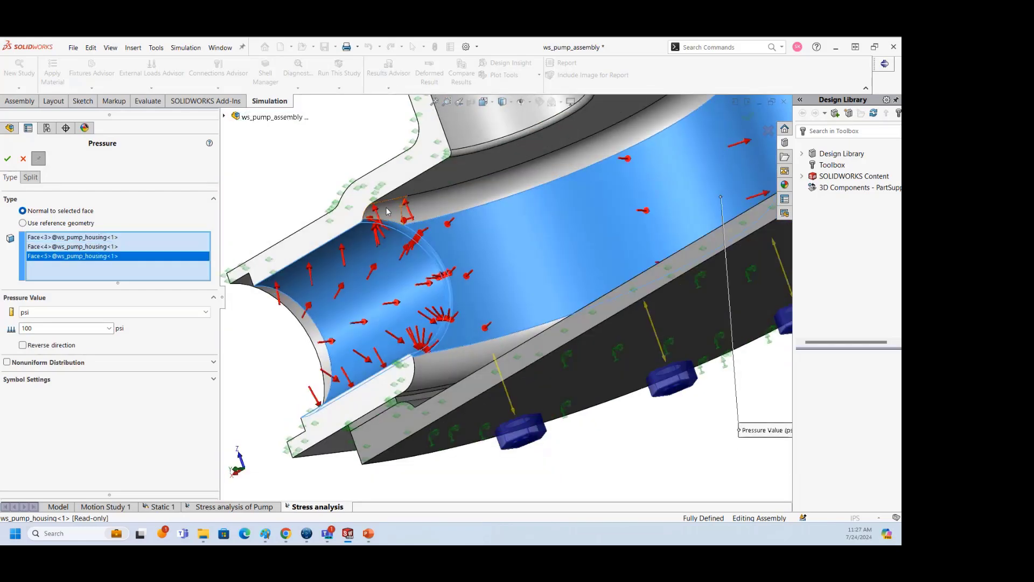
{"action": "left_click", "coordinate": [448, 206]}
{"action": "left_click", "coordinate": [475, 169]}
{"action": "scroll", "coordinate": [489, 161], "scroll_direction": "down", "scroll_amount": 3}
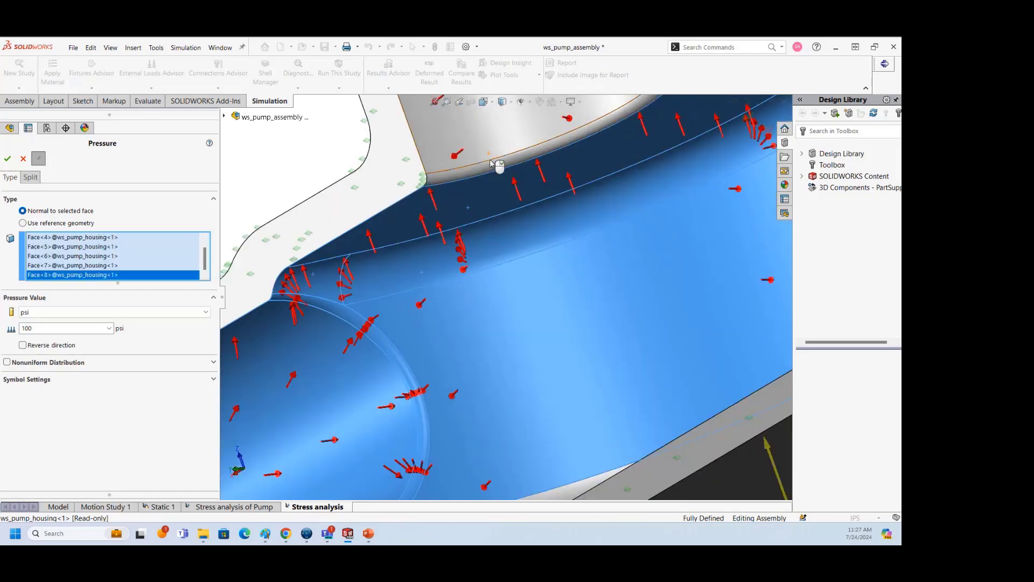
{"action": "left_click", "coordinate": [488, 161]}
{"action": "left_click", "coordinate": [488, 153]}
{"action": "scroll", "coordinate": [558, 276], "scroll_direction": "up", "scroll_amount": 3}
{"action": "scroll", "coordinate": [558, 276], "scroll_direction": "up", "scroll_amount": 4}
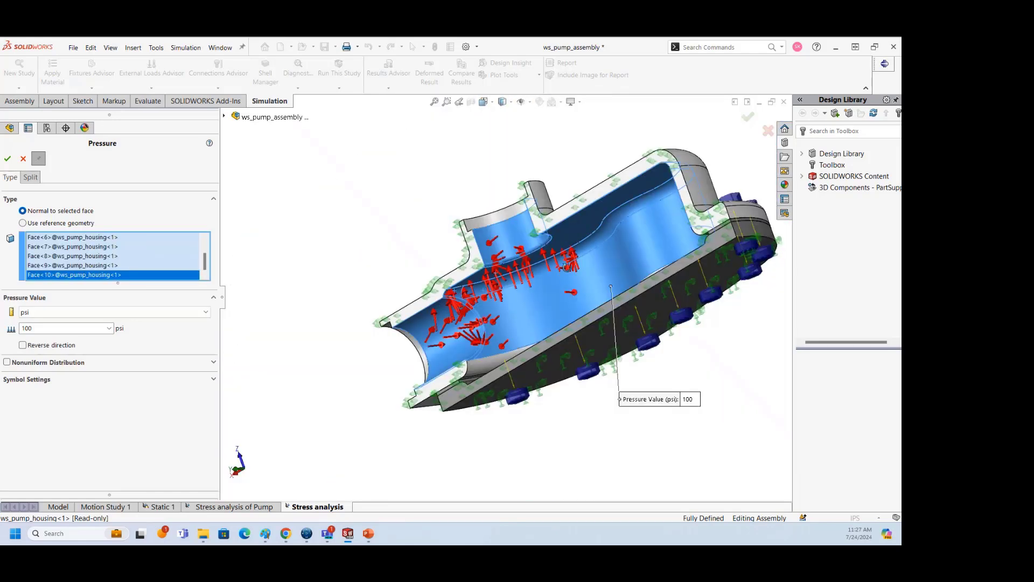
Add the housing's lower inner wall face next to the cover and apply the 100 psi pressure load
{"action": "middle_click_drag", "start_coordinate": [564, 266], "coordinate": [617, 275]}
{"action": "scroll", "coordinate": [665, 238], "scroll_direction": "up", "scroll_amount": 4}
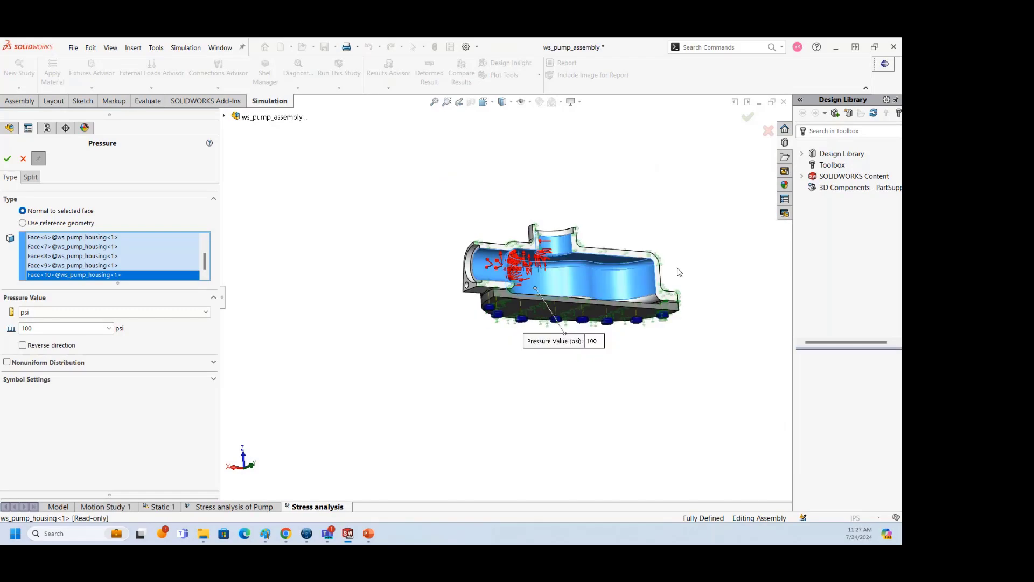
{"action": "middle_click_drag", "start_coordinate": [679, 272], "coordinate": [532, 328]}
{"action": "scroll", "coordinate": [508, 311], "scroll_direction": "down", "scroll_amount": 2}
{"action": "scroll", "coordinate": [507, 310], "scroll_direction": "down", "scroll_amount": 3}
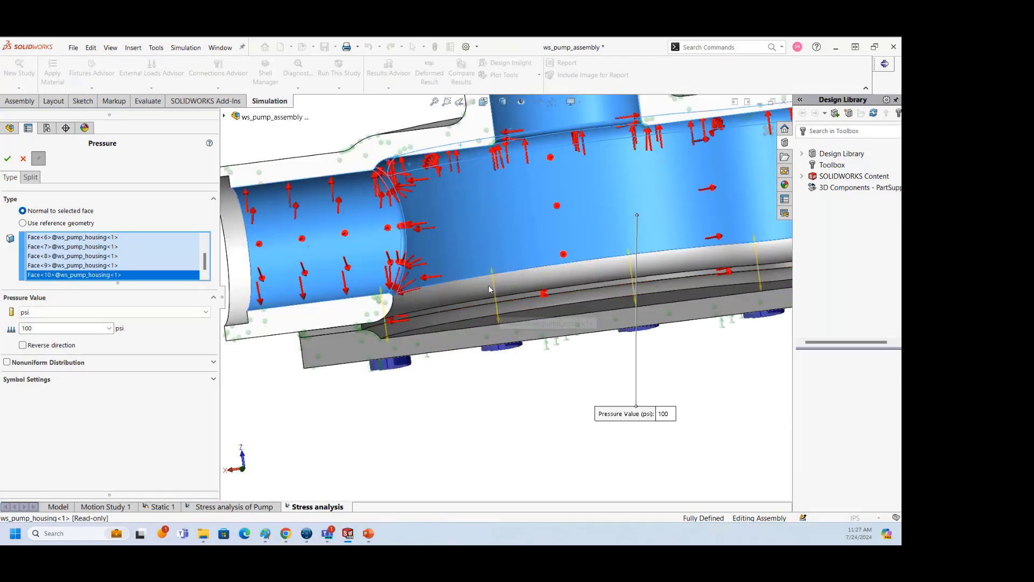
{"action": "left_click", "coordinate": [509, 301]}
{"action": "scroll", "coordinate": [523, 309], "scroll_direction": "up", "scroll_amount": 2}
{"action": "middle_click_drag", "start_coordinate": [523, 309], "coordinate": [695, 297]}
{"action": "scroll", "coordinate": [751, 293], "scroll_direction": "up", "scroll_amount": 4}
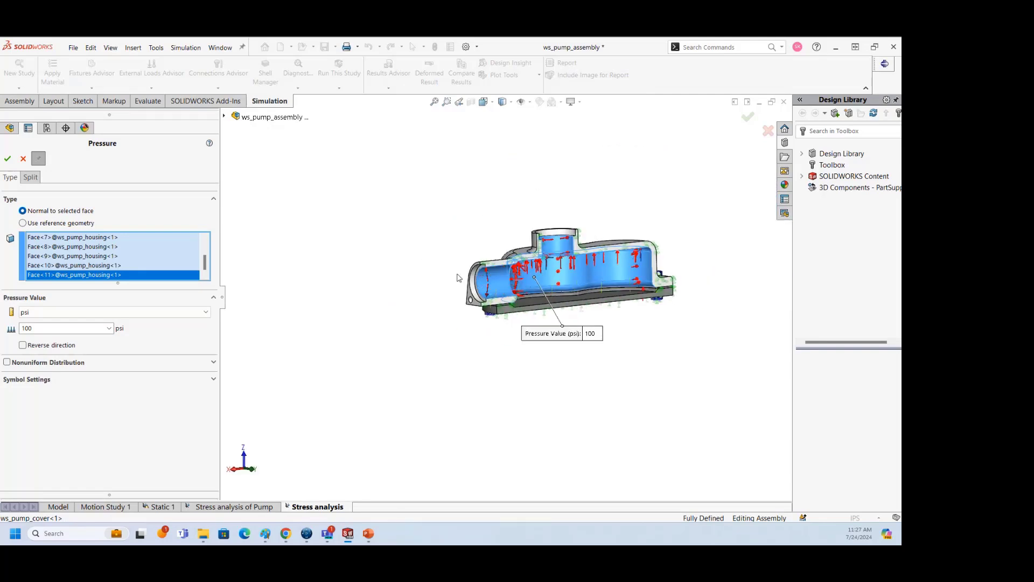
{"action": "left_click", "coordinate": [7, 158]}
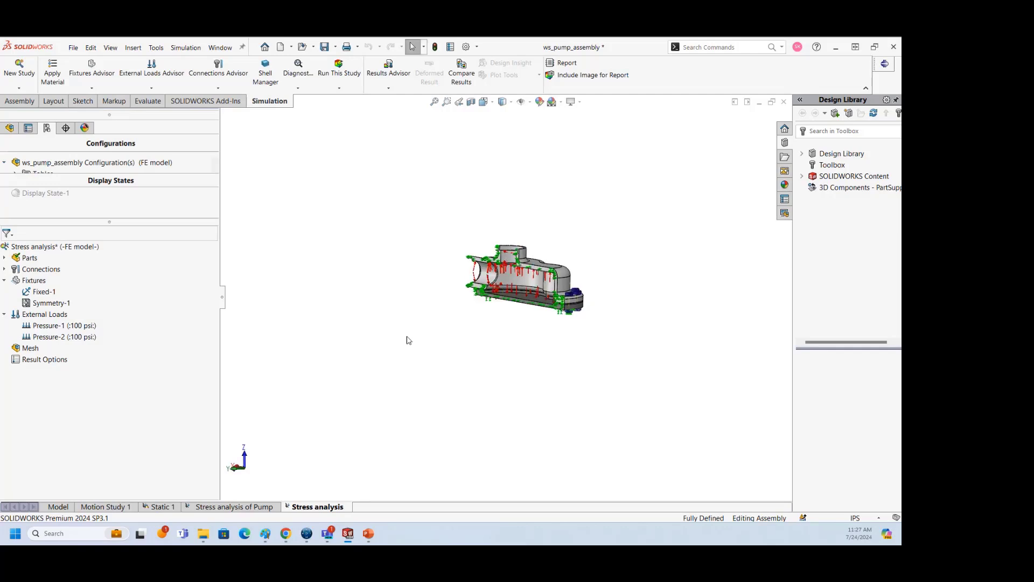
Rename the pressure load on the pump cover as Cover pressure
{"action": "left_click", "coordinate": [57, 326]}
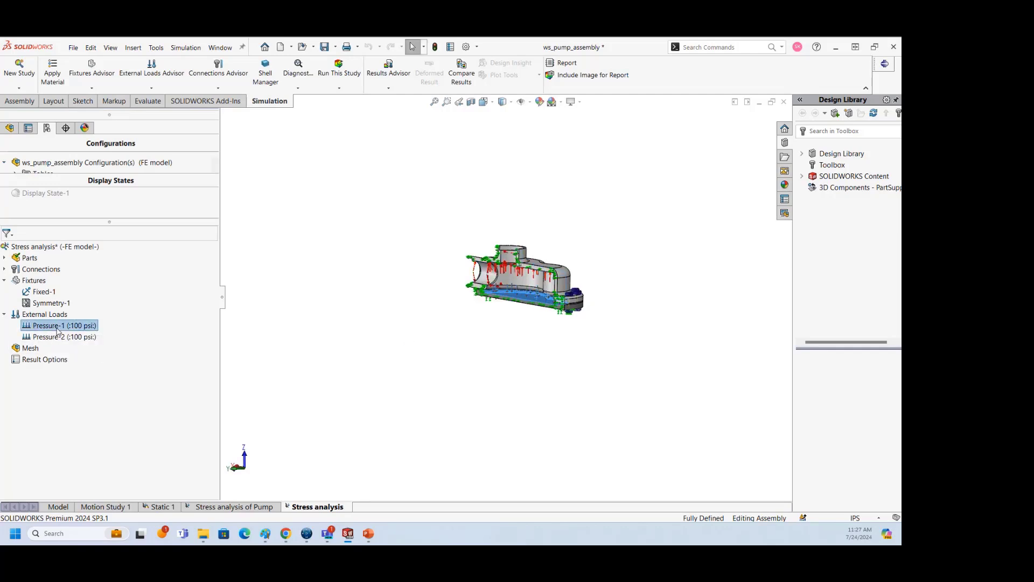
{"action": "left_click", "coordinate": [57, 327]}
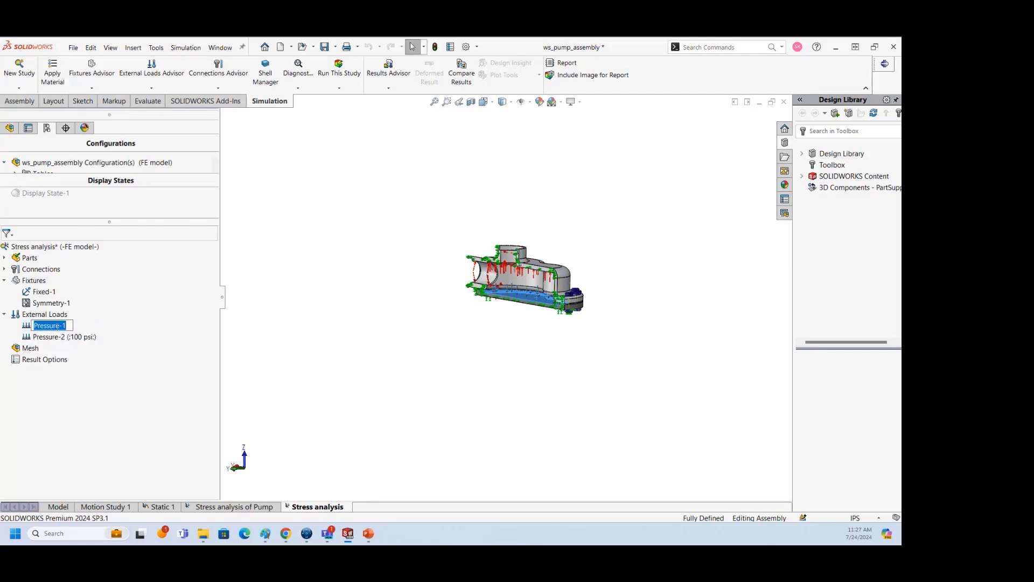
{"action": "type", "text": "Cover pressure"}
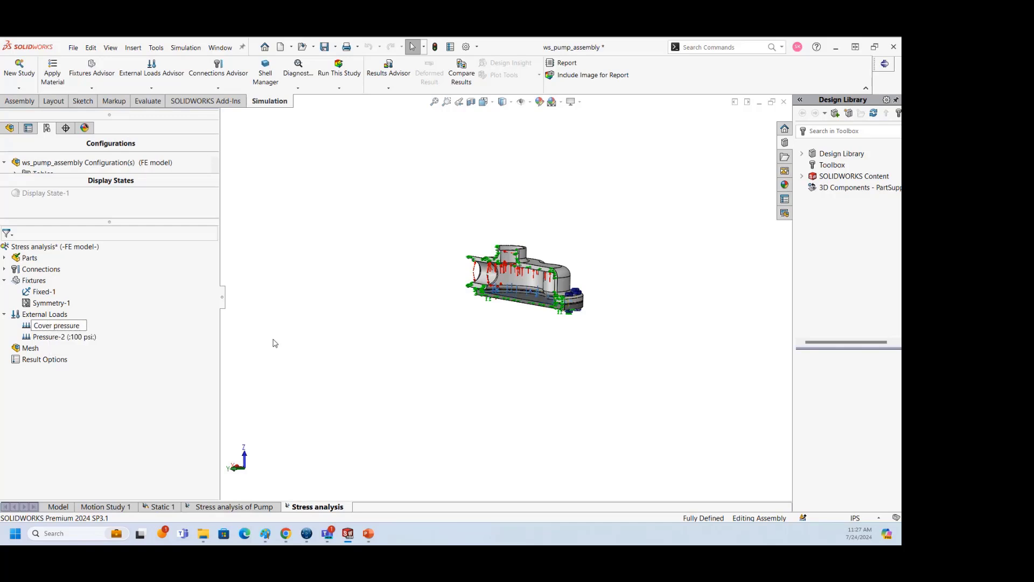
{"action": "left_click", "coordinate": [259, 384]}
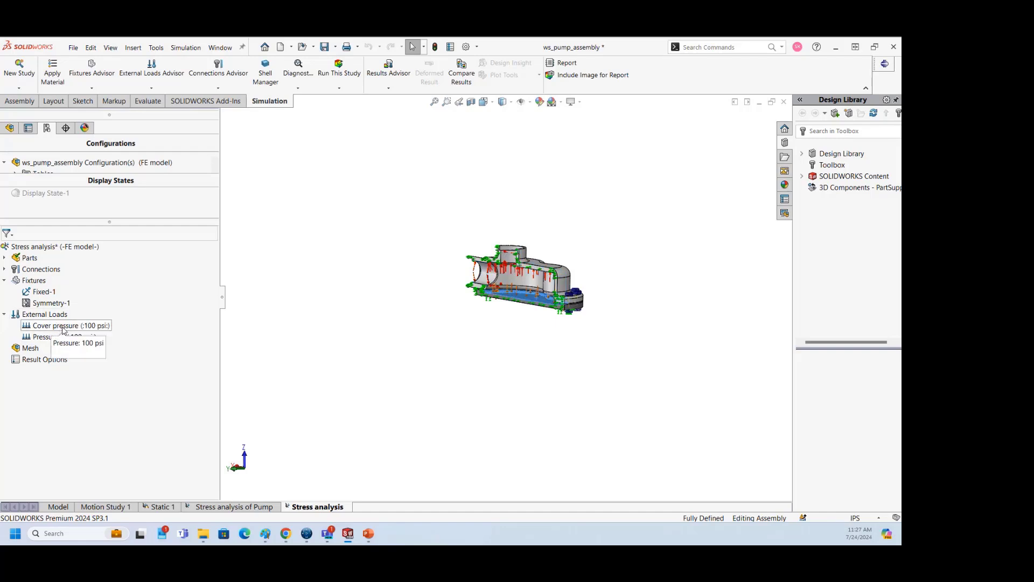
Start creating the study's mesh, enable custom mesh parameters and choose the curvature-based mesher
{"action": "scroll", "coordinate": [558, 258], "scroll_direction": "down", "scroll_amount": 4}
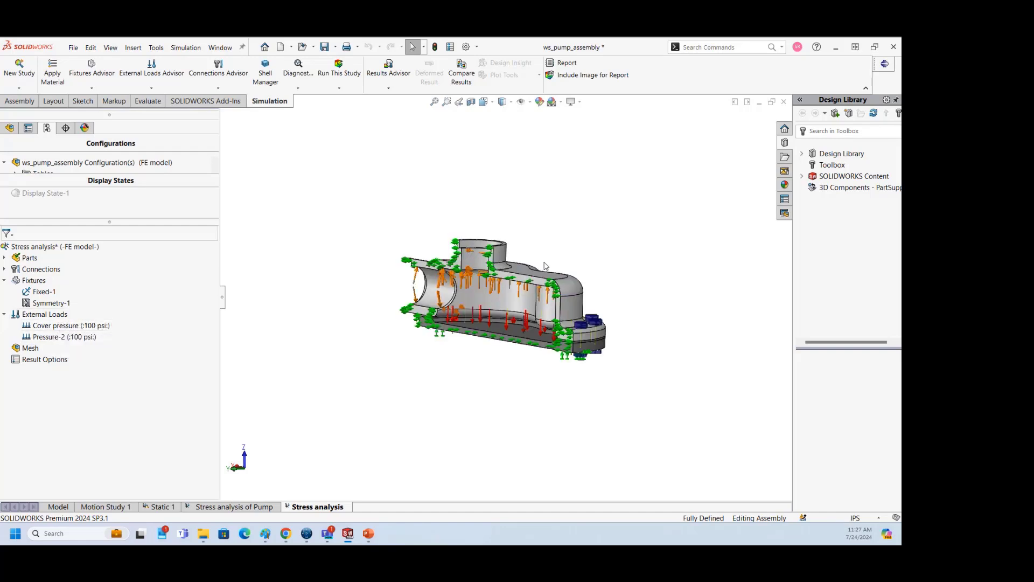
{"action": "right_click", "coordinate": [30, 348]}
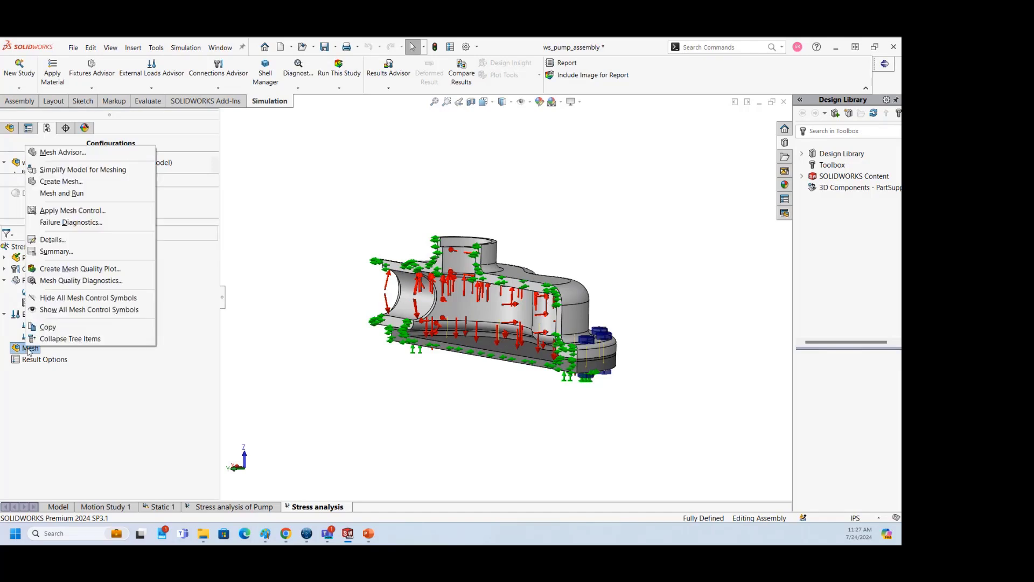
{"action": "left_click", "coordinate": [67, 180]}
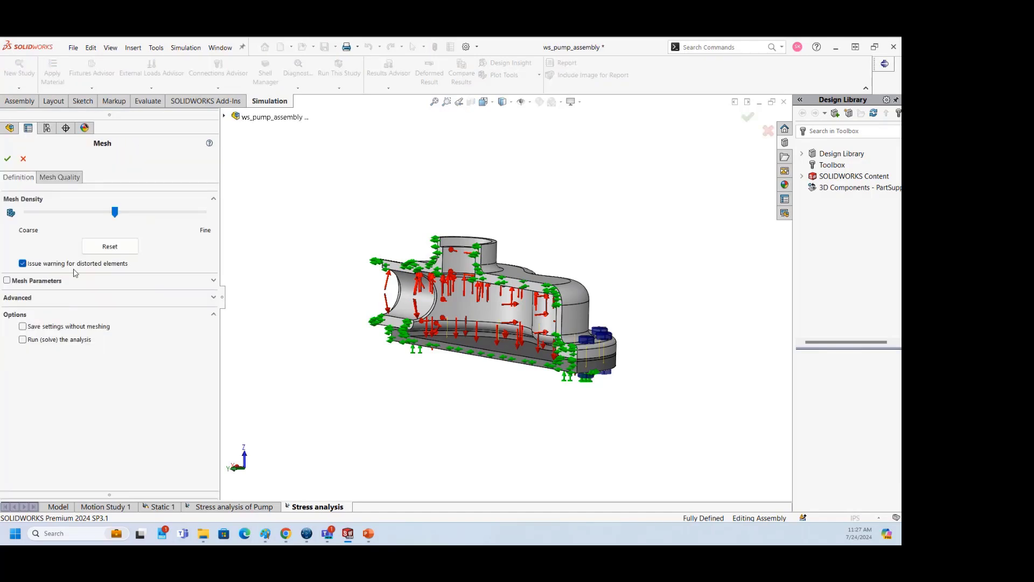
{"action": "left_click", "coordinate": [61, 281]}
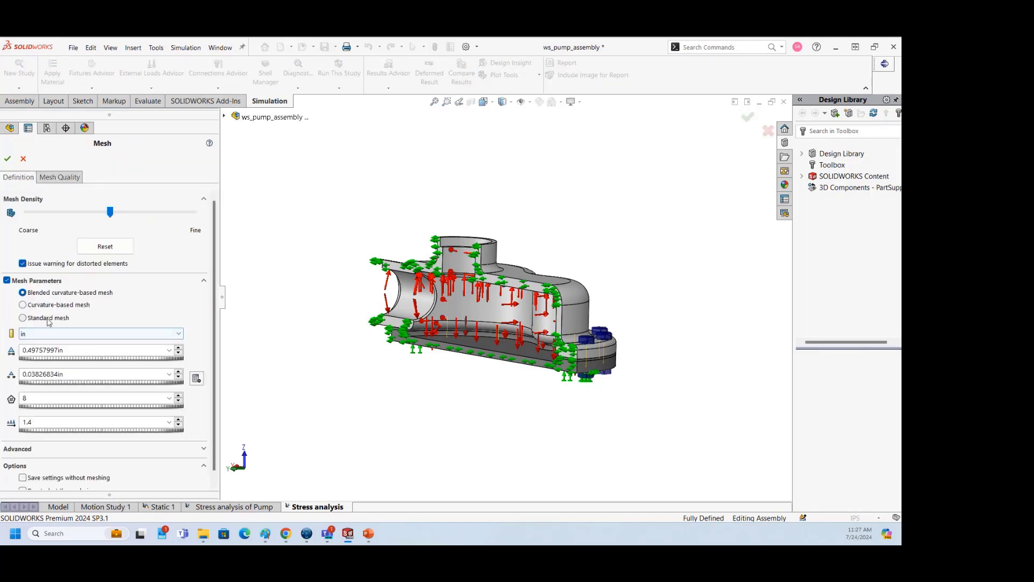
{"action": "left_click", "coordinate": [48, 317]}
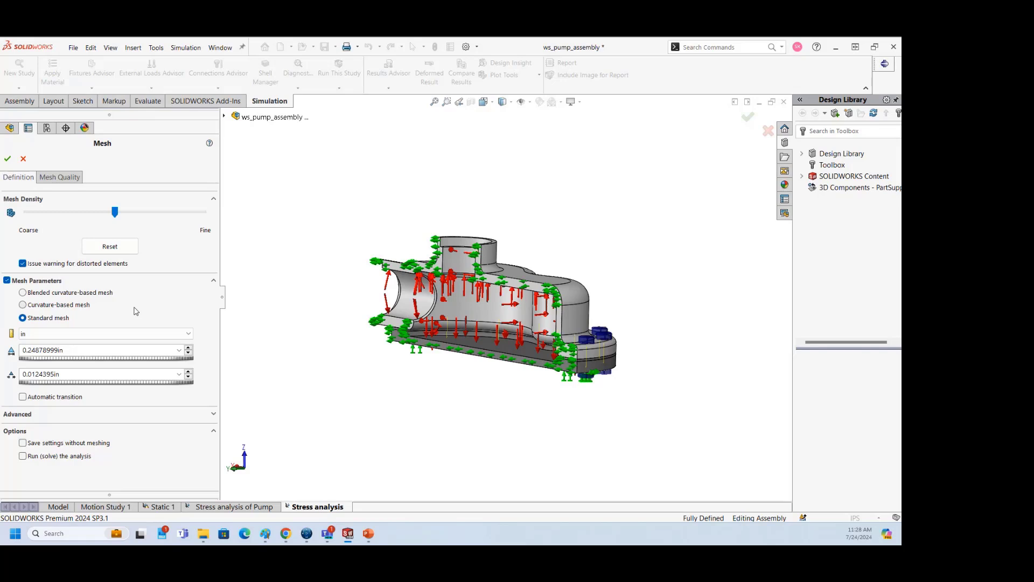
{"action": "left_click", "coordinate": [74, 306]}
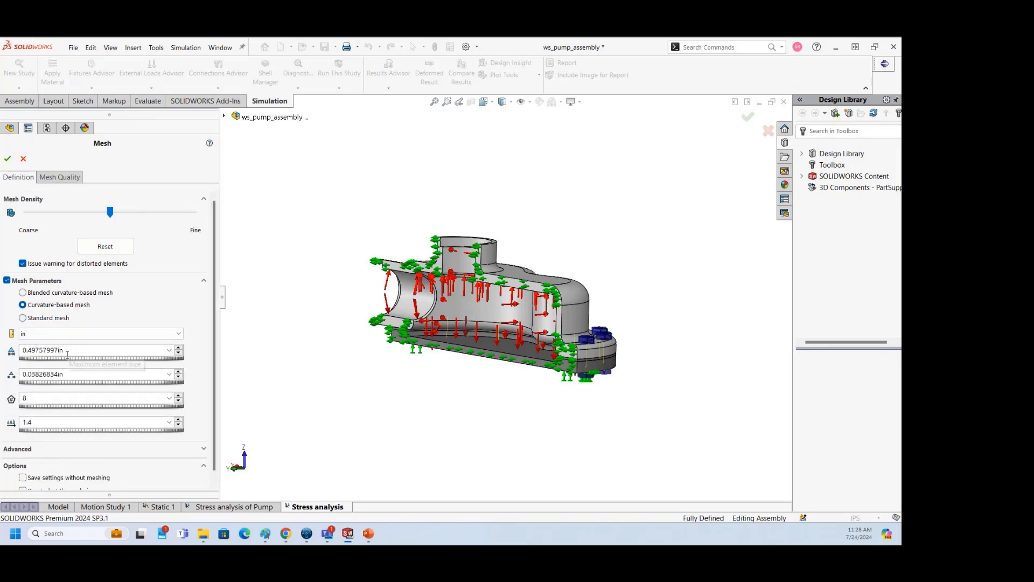
Set the mesher to blended curvature-based mesh for the pump assembly's stress analysis study
{"action": "left_click", "coordinate": [30, 293]}
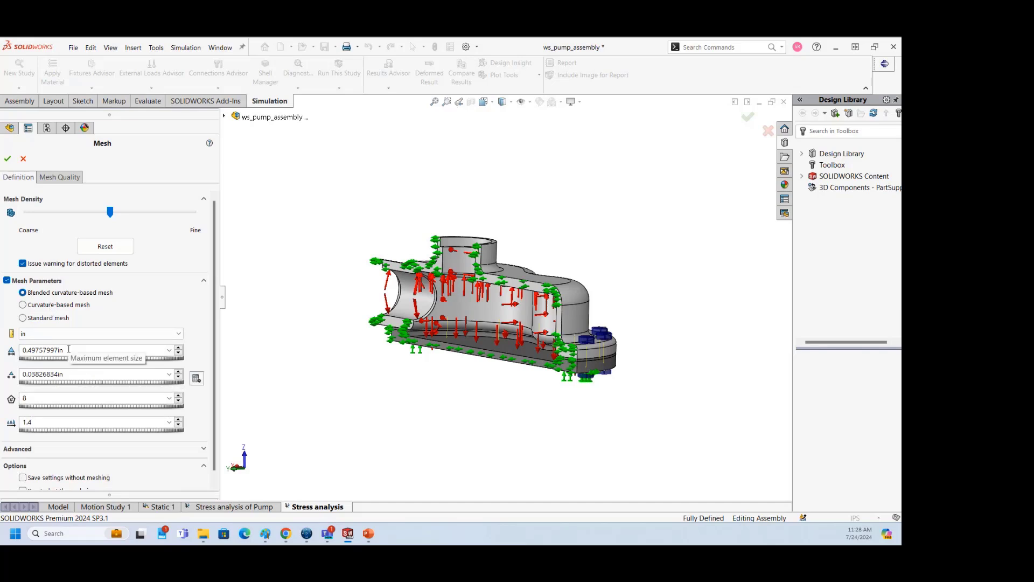
{"action": "left_click", "coordinate": [41, 305]}
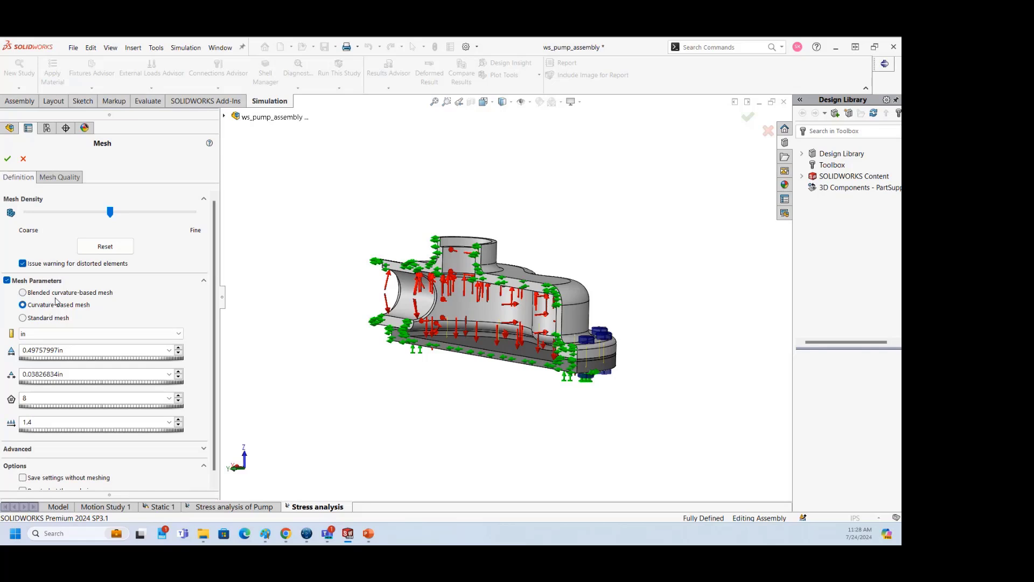
{"action": "left_click", "coordinate": [59, 294]}
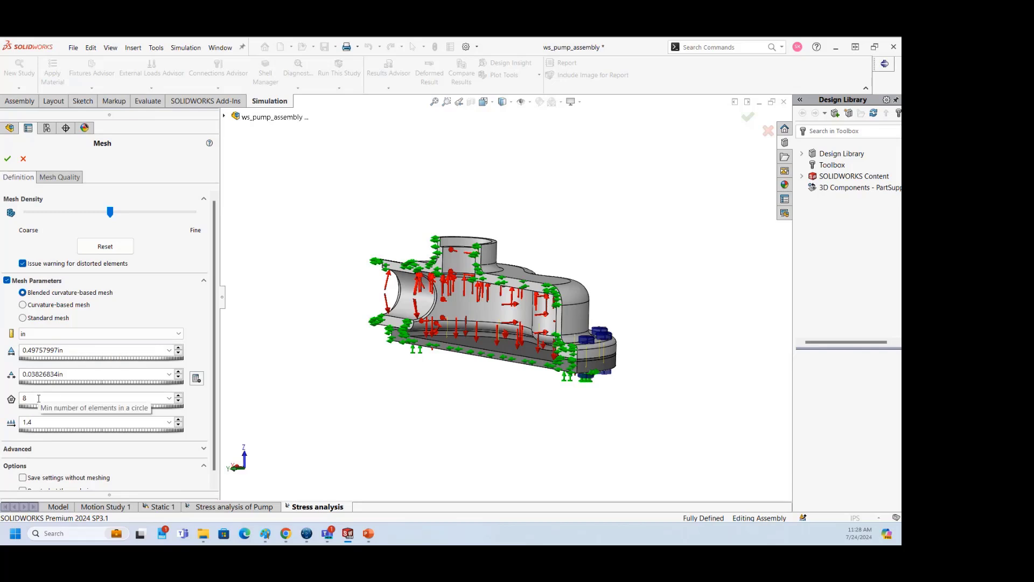
{"action": "middle_click_drag", "start_coordinate": [591, 389], "coordinate": [566, 407]}
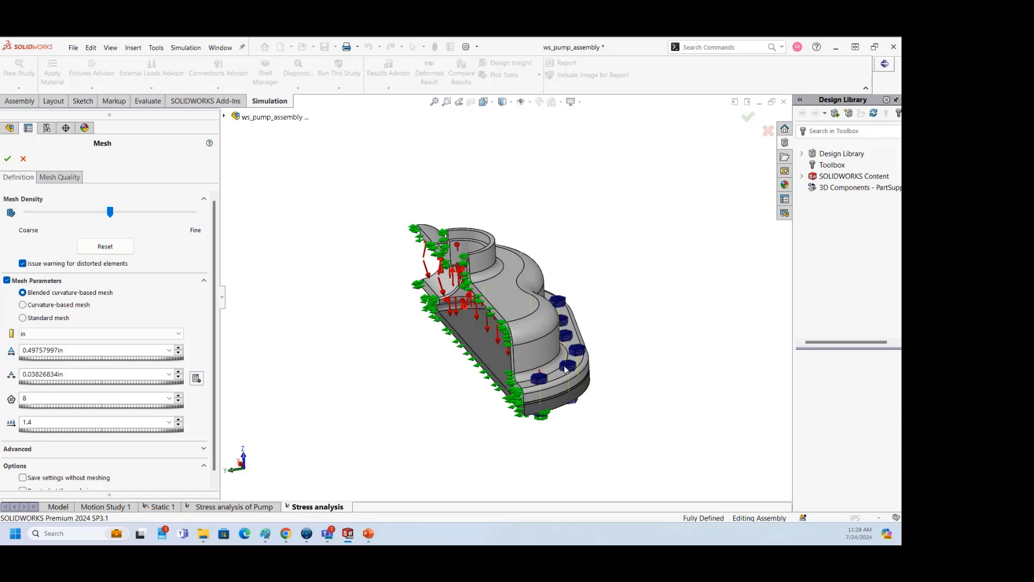
{"action": "scroll", "coordinate": [548, 379], "scroll_direction": "down", "scroll_amount": 5}
{"action": "scroll", "coordinate": [329, 405], "scroll_direction": "up", "scroll_amount": 3}
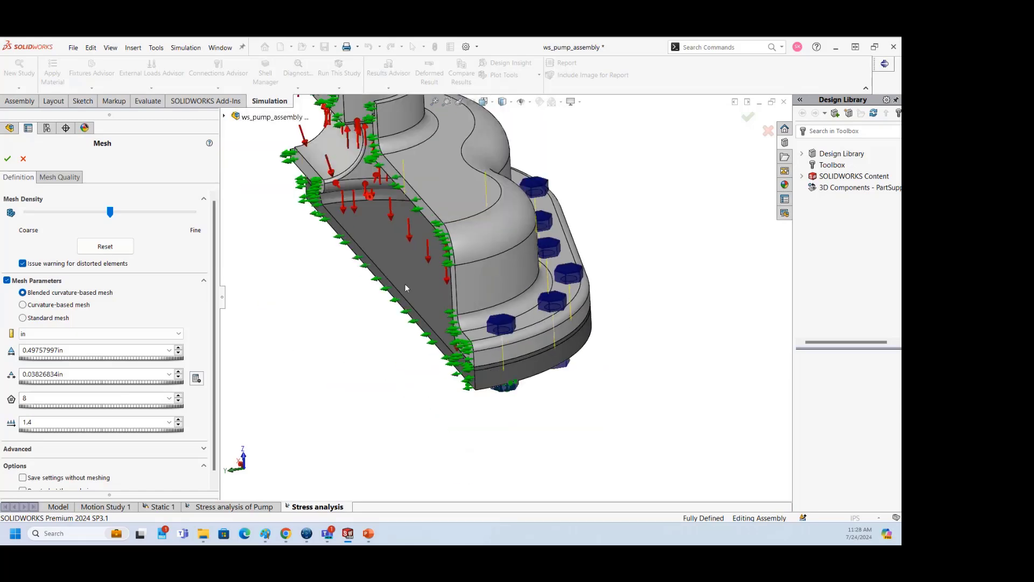
{"action": "double_click", "coordinate": [35, 398]}
{"action": "type", "text": "1"}
{"action": "key", "text": "BackSpace"}
{"action": "key", "text": "BackSpace"}
{"action": "scroll", "coordinate": [353, 358], "scroll_direction": "up", "scroll_amount": 3}
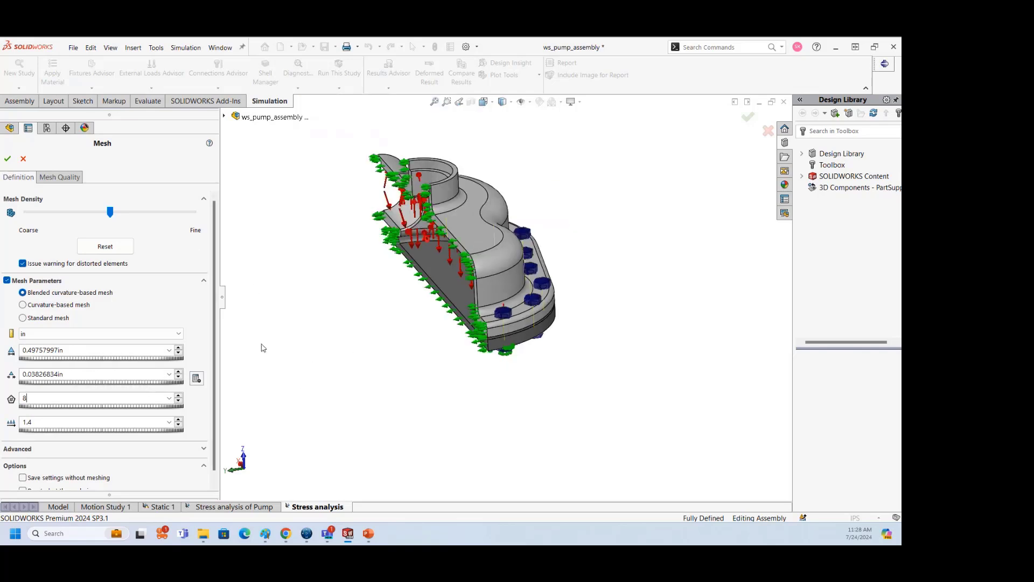
Refine the mesh density to a maximum element size of about 0.41 in and generate the mesh
{"action": "scroll", "coordinate": [215, 350], "scroll_direction": "down", "scroll_amount": 1}
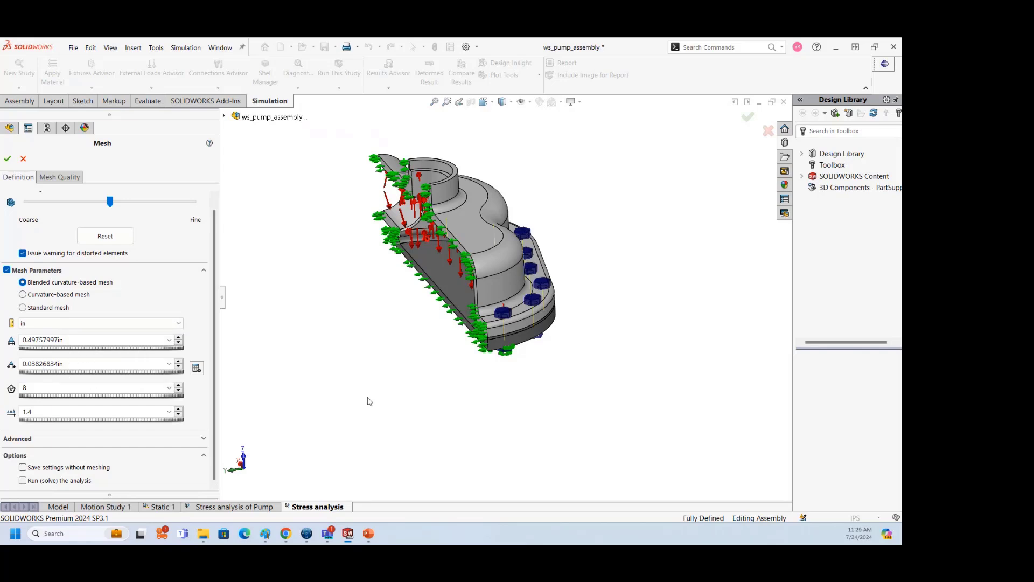
{"action": "middle_click_drag", "start_coordinate": [369, 401], "coordinate": [367, 231]}
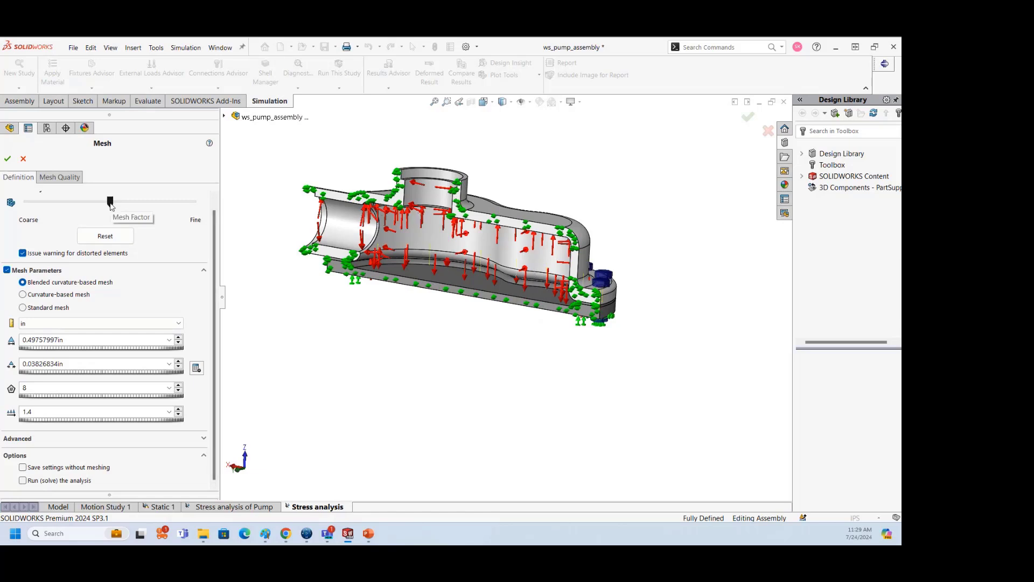
{"action": "left_click_drag", "start_coordinate": [113, 203], "coordinate": [139, 209]}
{"action": "left_click", "coordinate": [7, 158]}
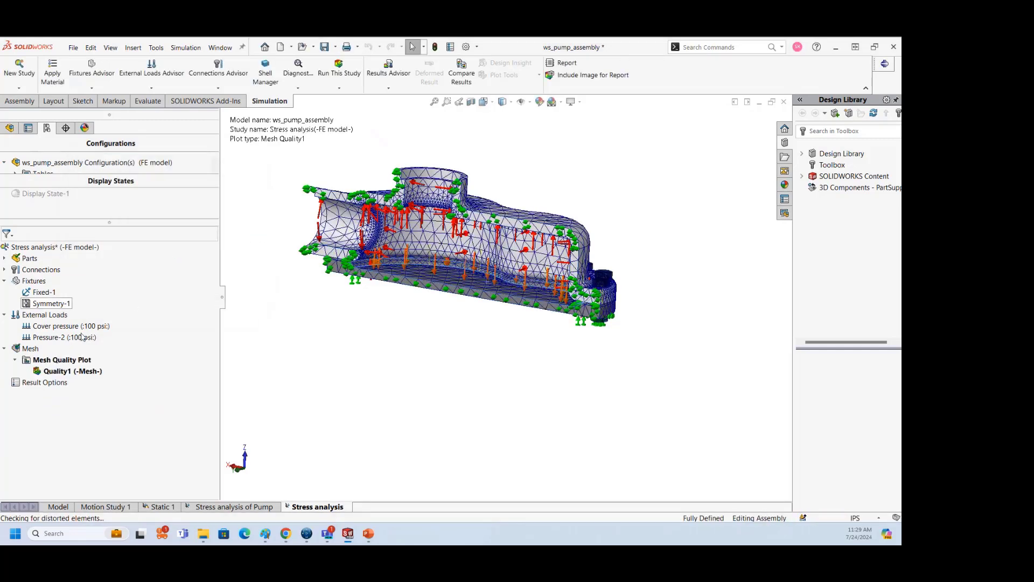
Review the mesh summary and mesh details, checking the percentage of elements with an aspect ratio below 3
{"action": "right_click", "coordinate": [36, 351]}
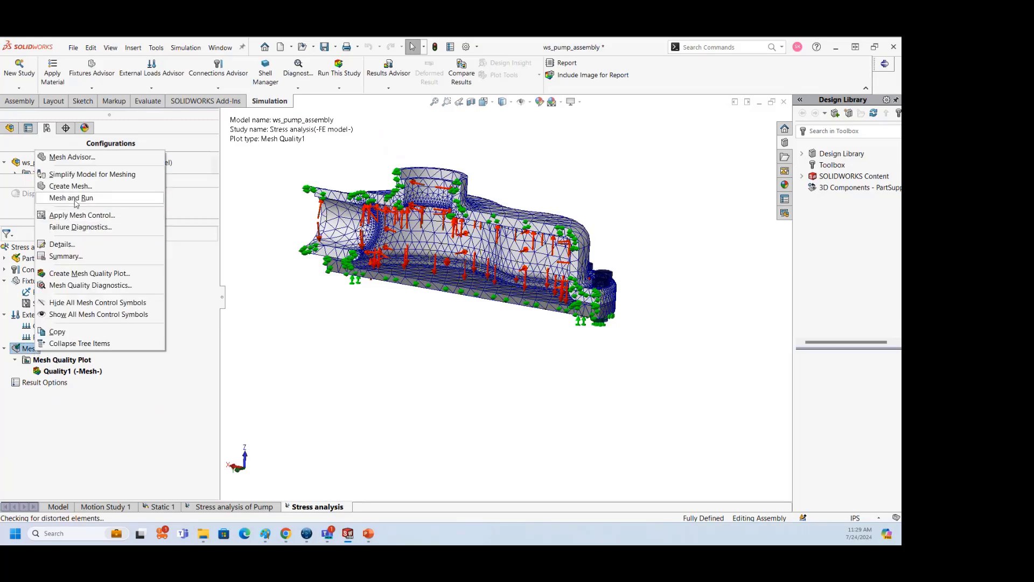
{"action": "left_click", "coordinate": [83, 256]}
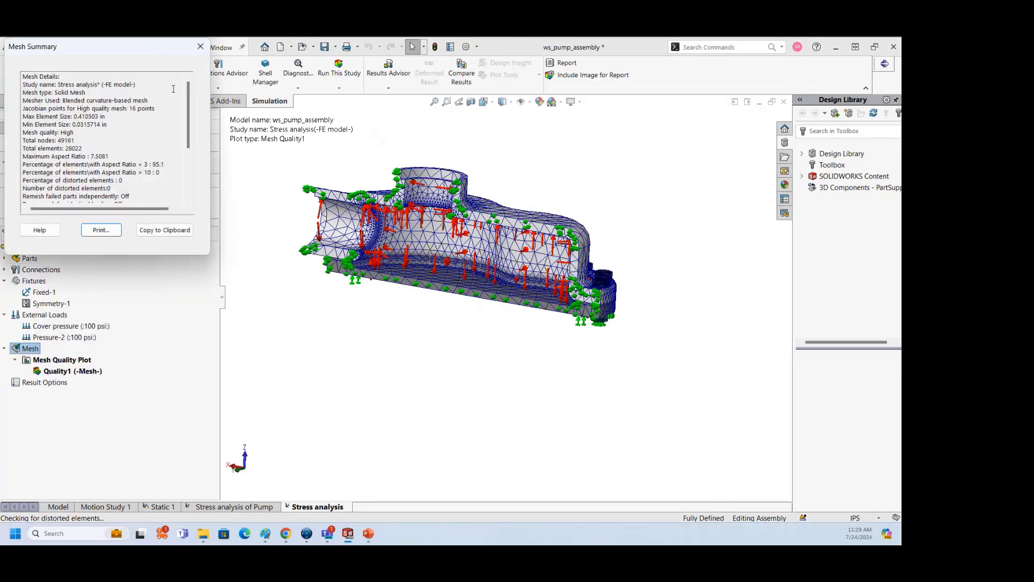
{"action": "left_click", "coordinate": [99, 228]}
{"action": "right_click", "coordinate": [31, 349]}
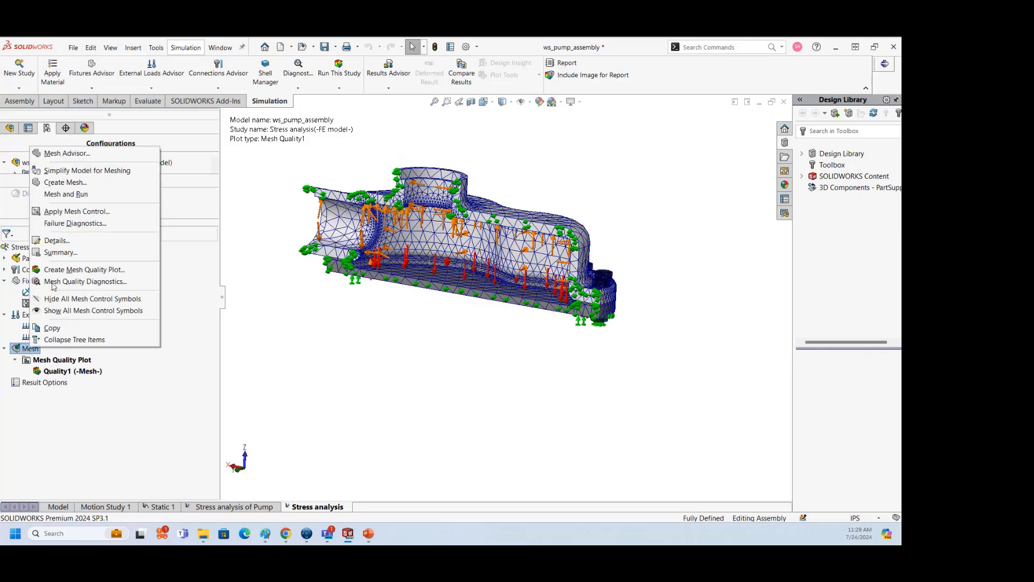
{"action": "left_click", "coordinate": [54, 240]}
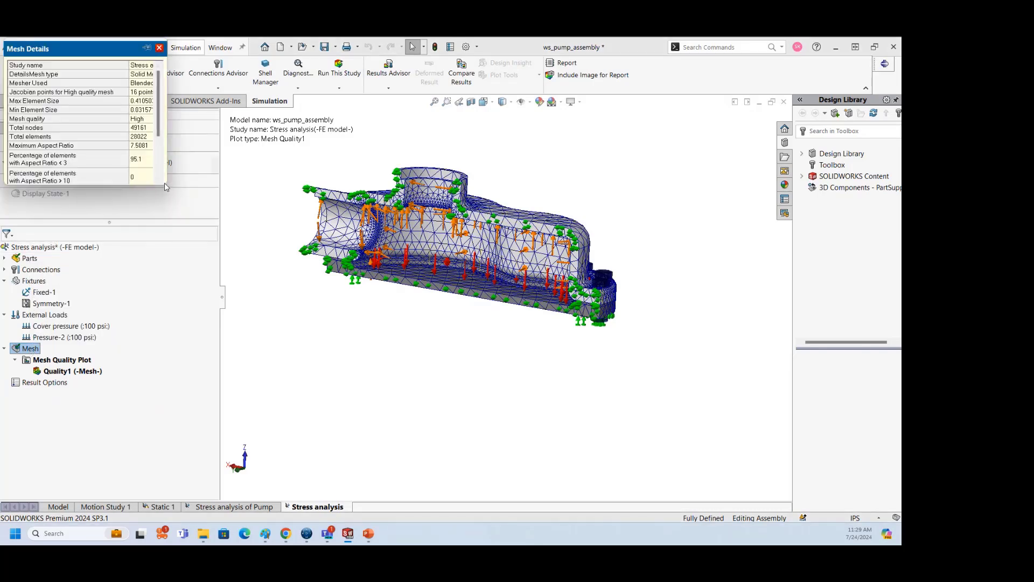
{"action": "left_click_drag", "start_coordinate": [166, 185], "coordinate": [368, 327]}
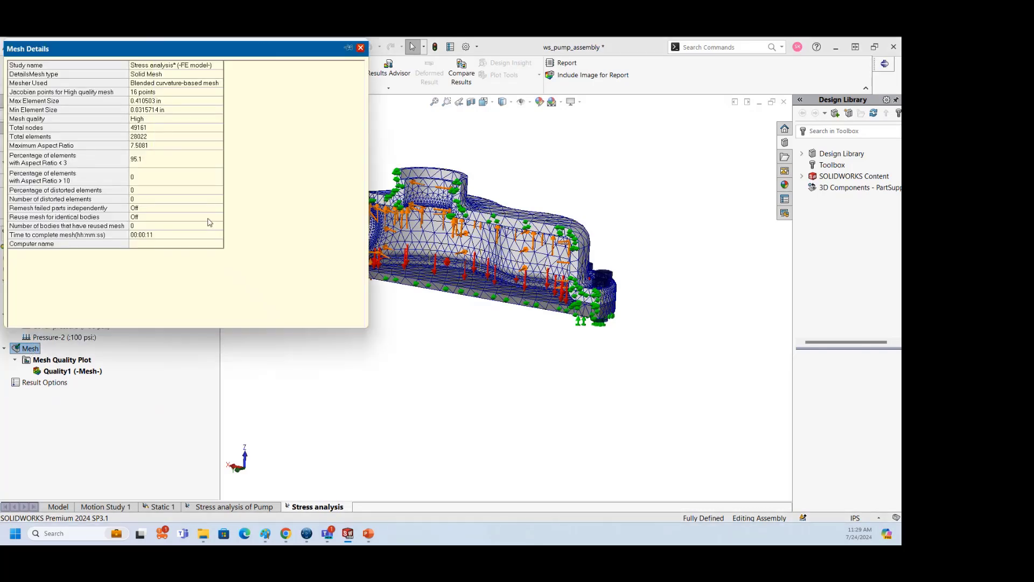
{"action": "left_click", "coordinate": [69, 165]}
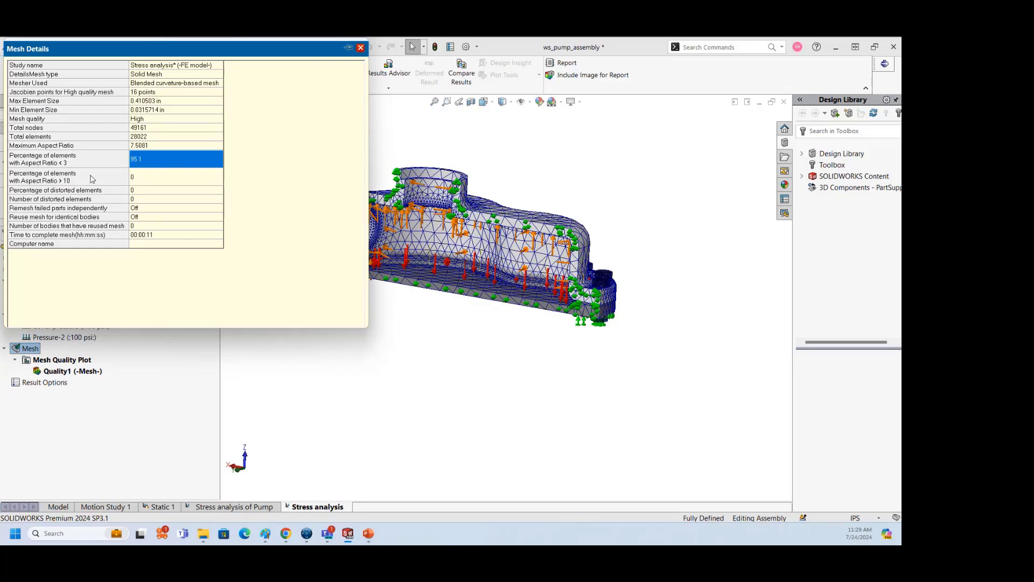
{"action": "left_click", "coordinate": [360, 48]}
Create a mesh quality plot of the aspect ratio with the legend numbers in floating format
{"action": "right_click", "coordinate": [30, 348]}
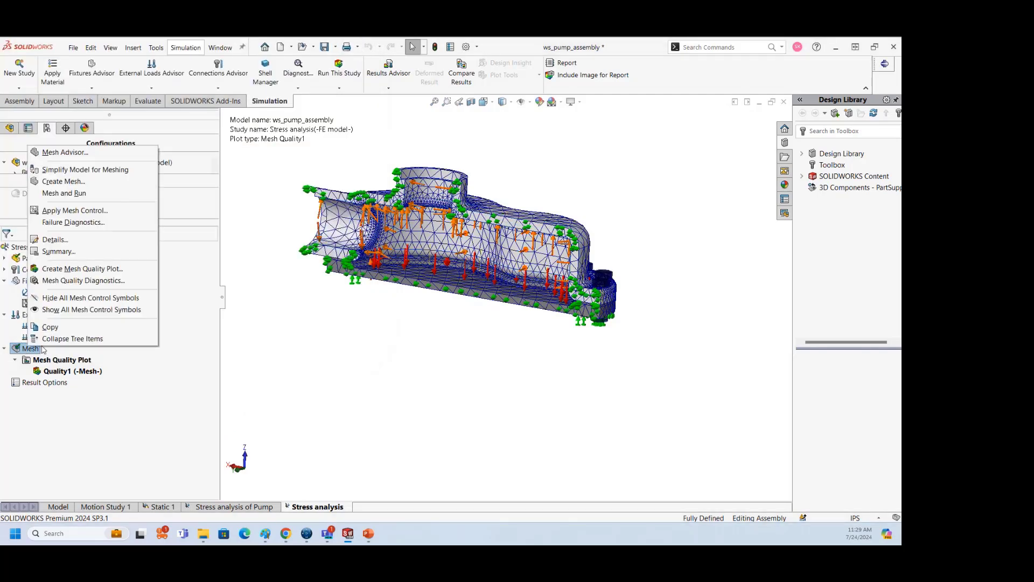
{"action": "left_click", "coordinate": [102, 269]}
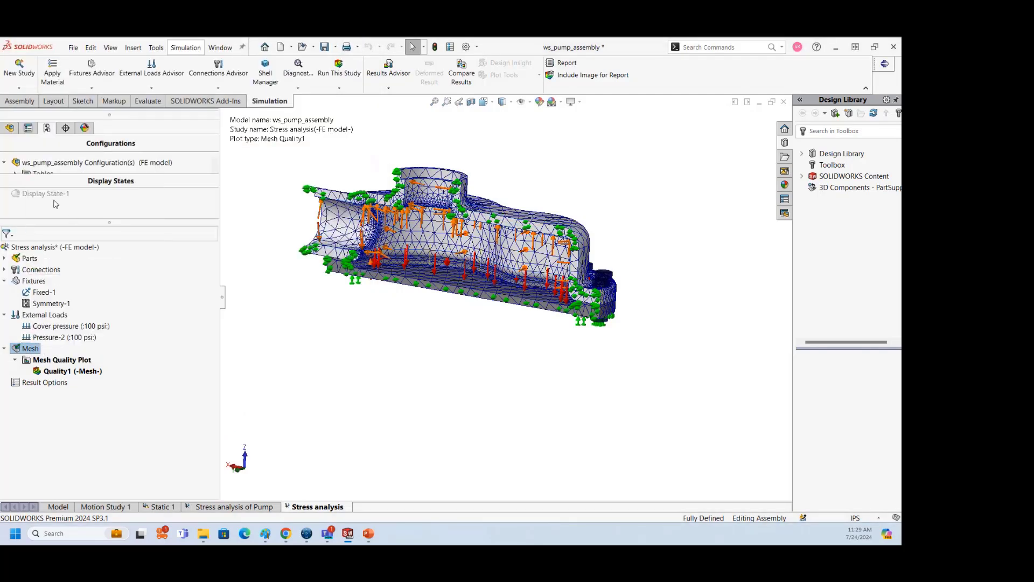
{"action": "left_click", "coordinate": [45, 222]}
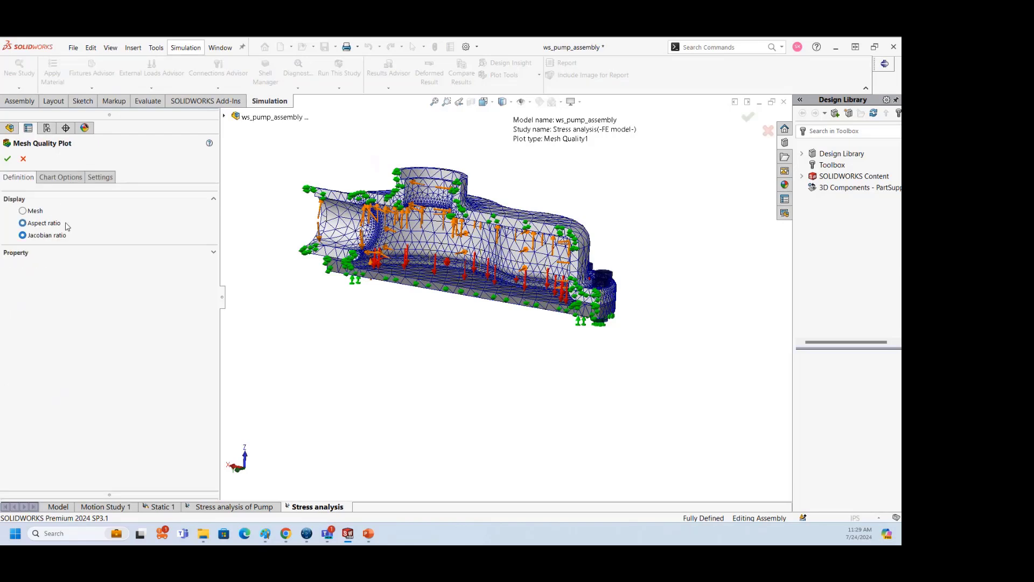
{"action": "left_click", "coordinate": [60, 177]}
{"action": "left_click", "coordinate": [40, 438]}
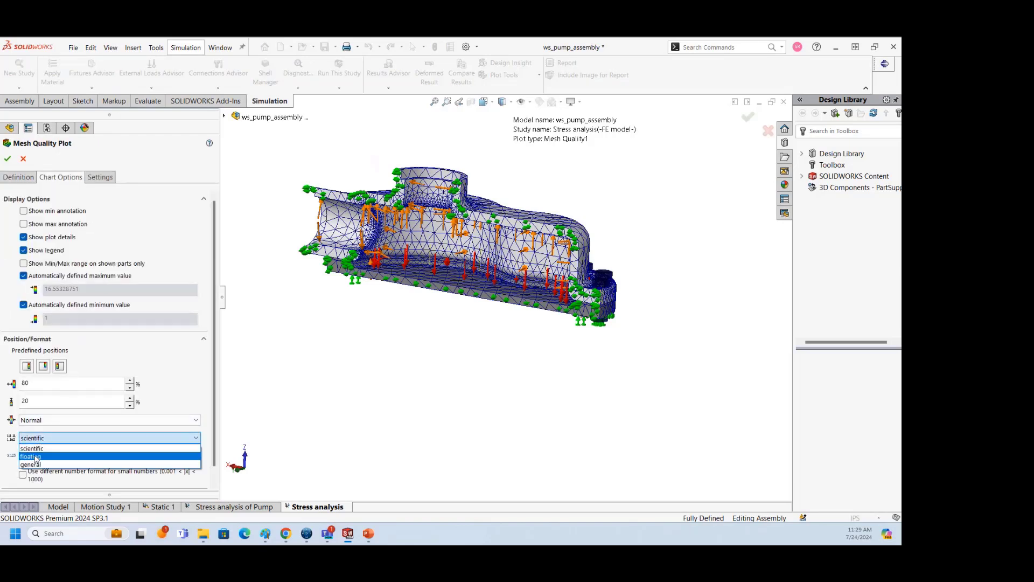
{"action": "left_click", "coordinate": [40, 455]}
{"action": "left_click", "coordinate": [7, 158]}
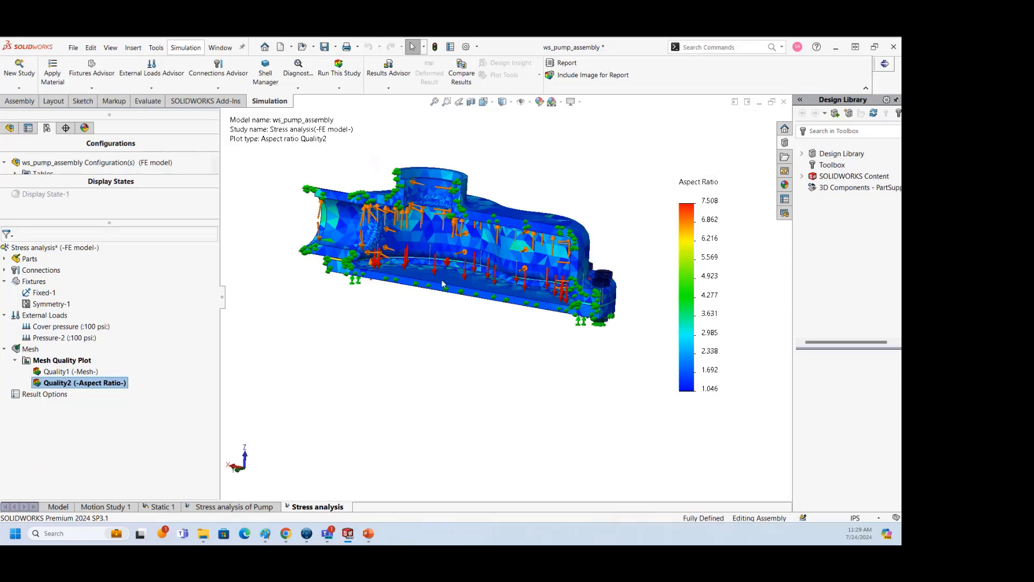
Examine the aspect ratio plot around the cover flange, the housing's inner and outer walls, and the inlet end
{"action": "scroll", "coordinate": [547, 277], "scroll_direction": "down", "scroll_amount": 6}
{"action": "scroll", "coordinate": [518, 327], "scroll_direction": "down", "scroll_amount": 4}
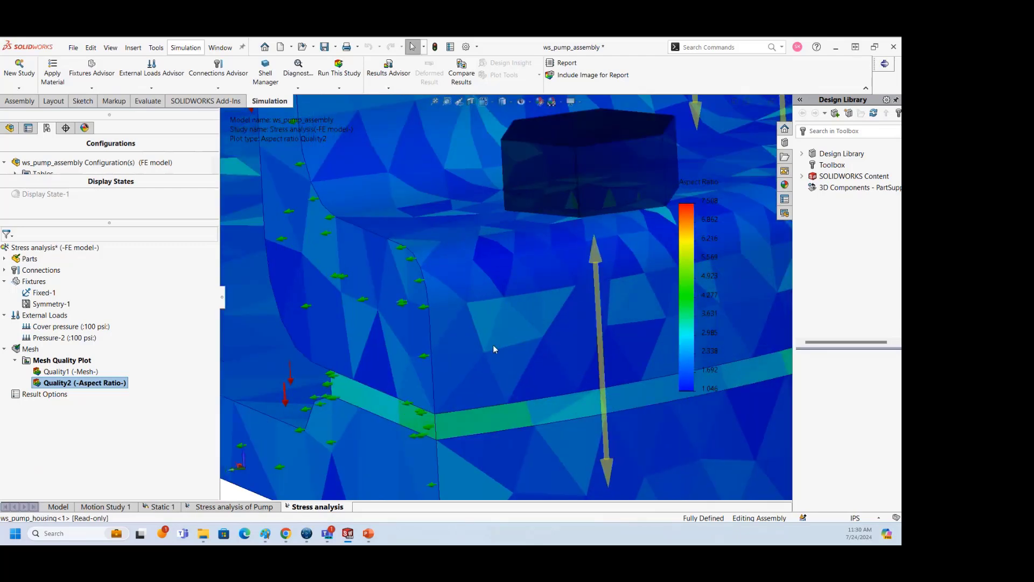
{"action": "scroll", "coordinate": [510, 330], "scroll_direction": "up", "scroll_amount": 5}
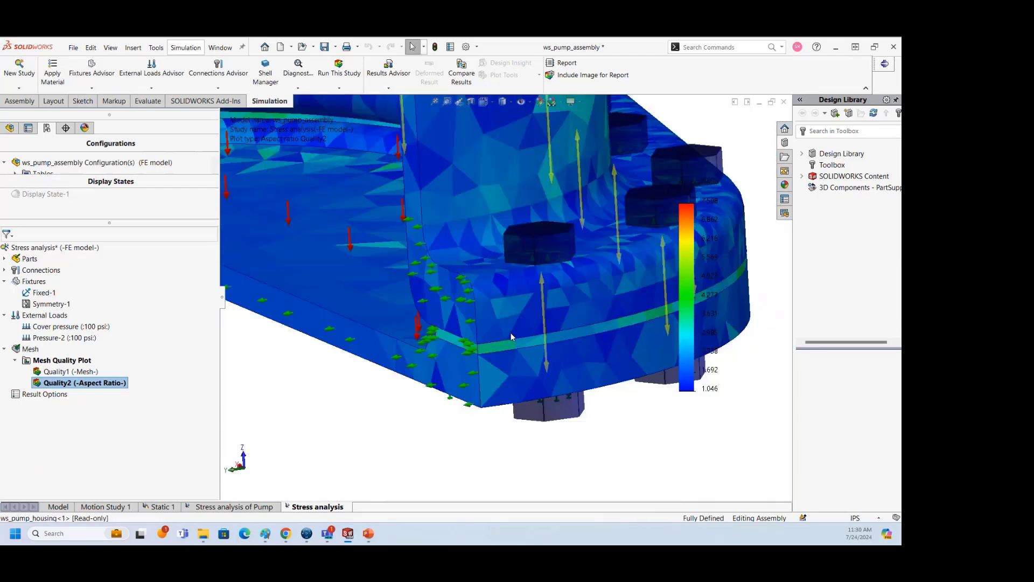
{"action": "scroll", "coordinate": [509, 328], "scroll_direction": "up", "scroll_amount": 5}
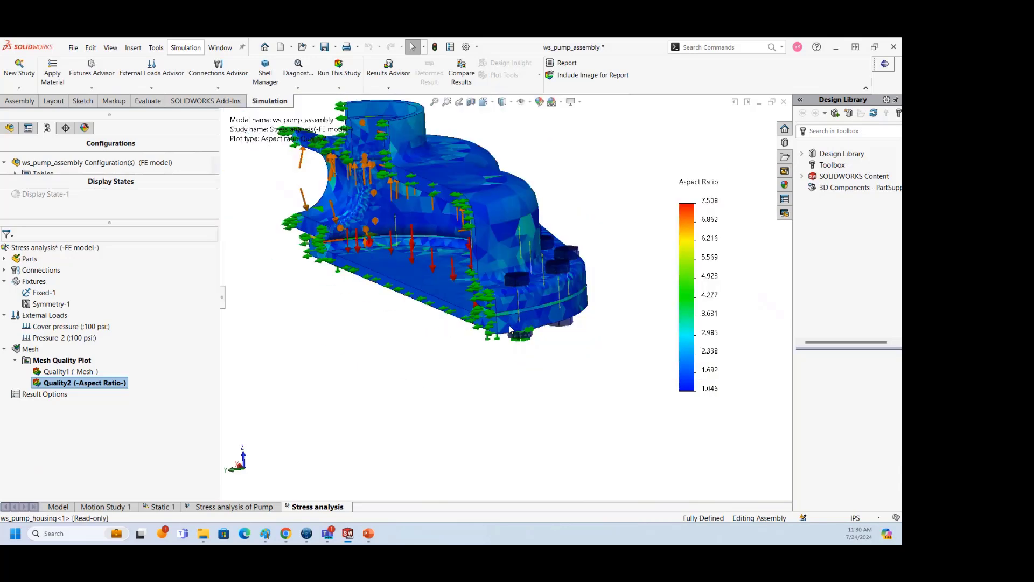
{"action": "scroll", "coordinate": [506, 309], "scroll_direction": "down", "scroll_amount": 4}
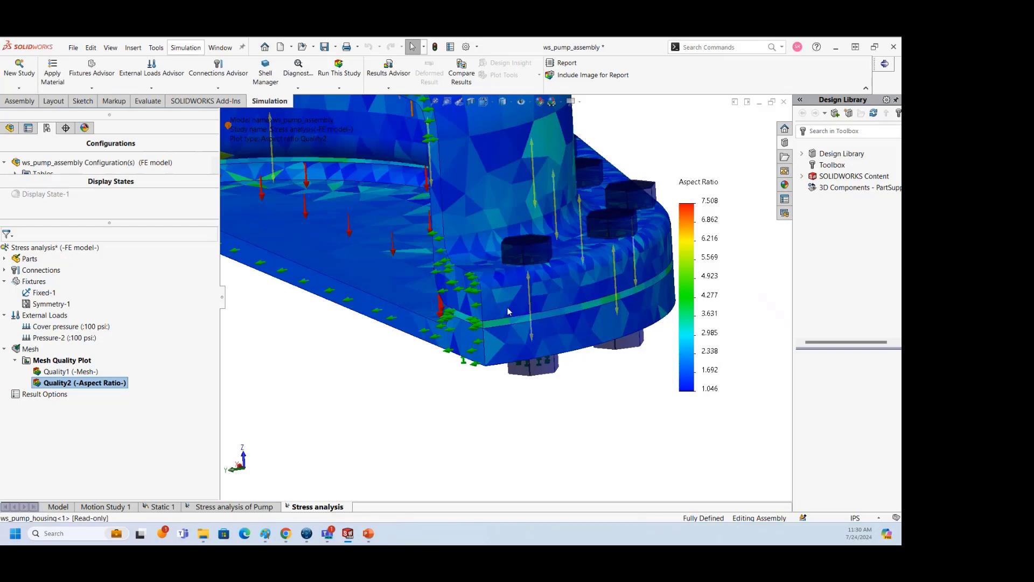
{"action": "scroll", "coordinate": [516, 311], "scroll_direction": "up", "scroll_amount": 2}
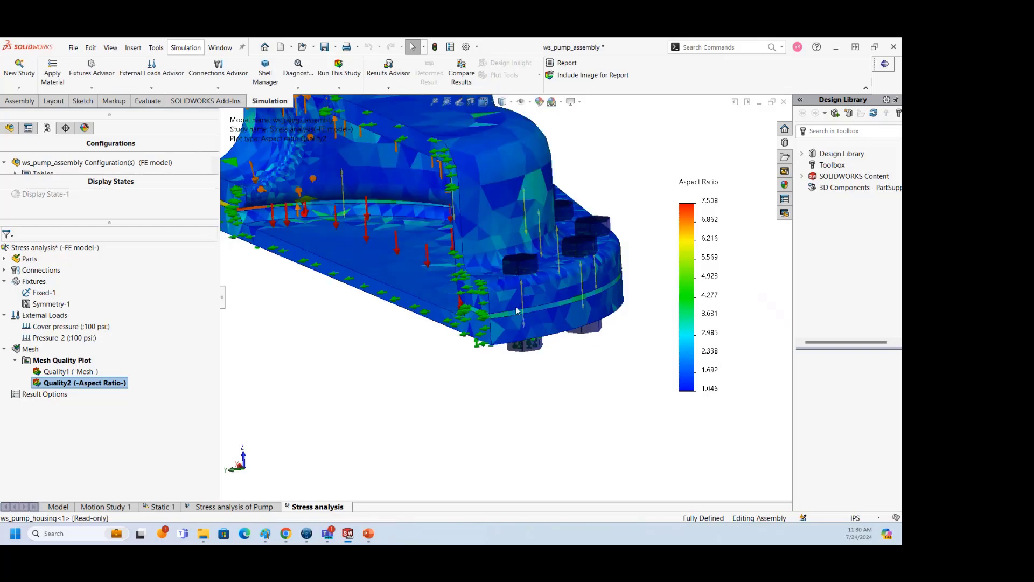
{"action": "scroll", "coordinate": [526, 308], "scroll_direction": "up", "scroll_amount": 3}
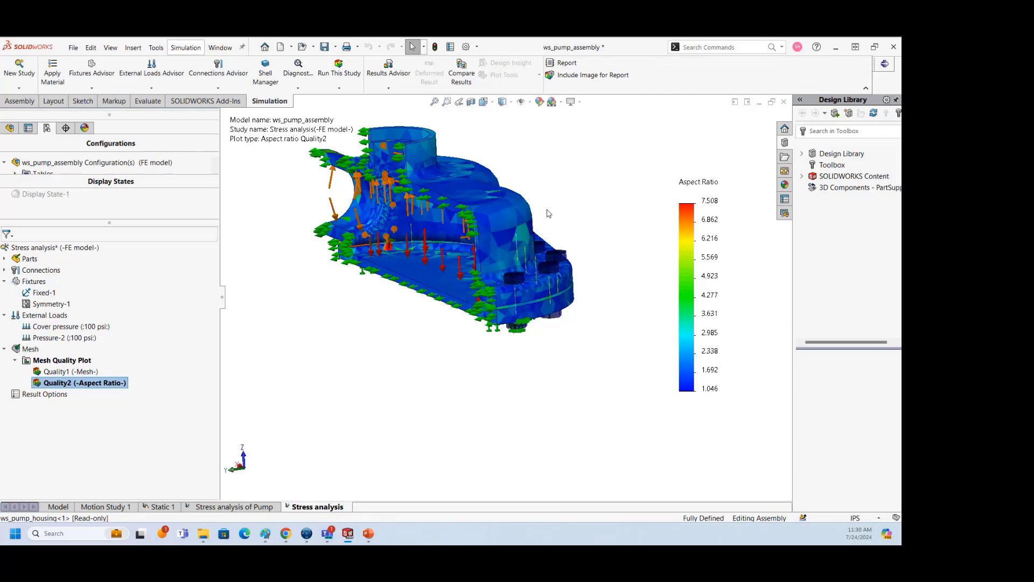
{"action": "middle_click_drag", "start_coordinate": [573, 275], "coordinate": [488, 283]}
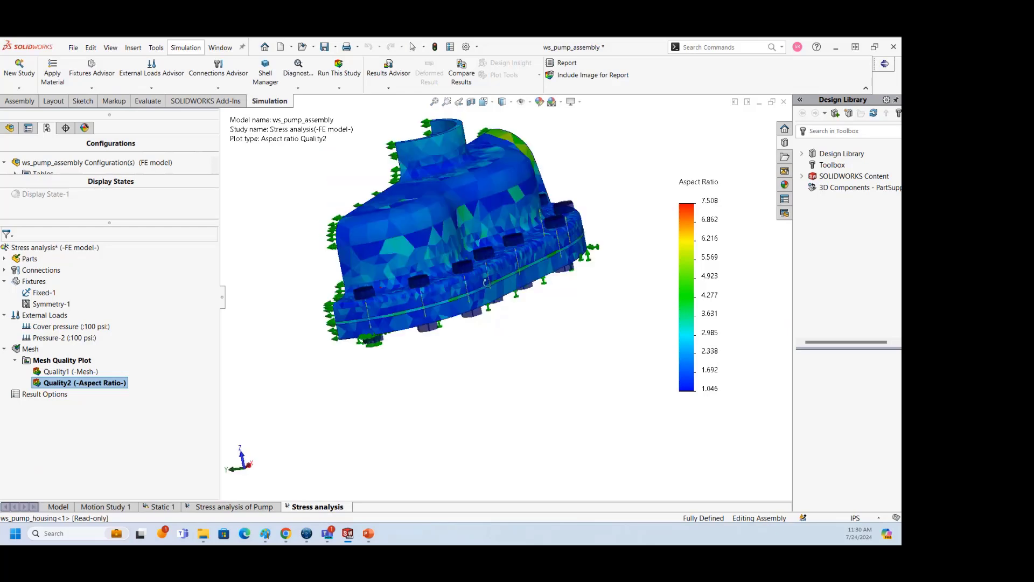
{"action": "middle_click_drag", "start_coordinate": [404, 303], "coordinate": [483, 305]}
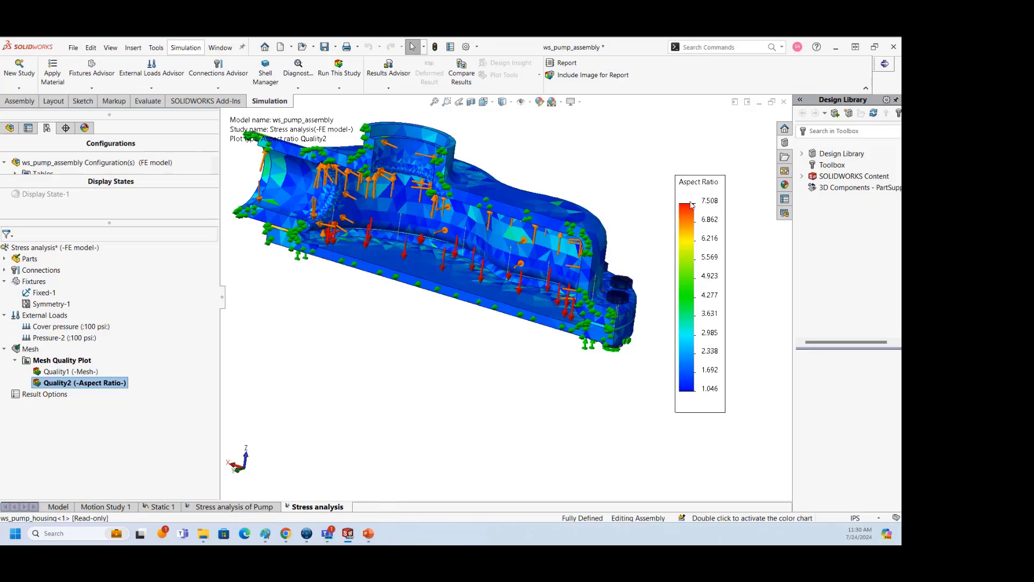
{"action": "middle_click_drag", "start_coordinate": [617, 272], "coordinate": [636, 278]}
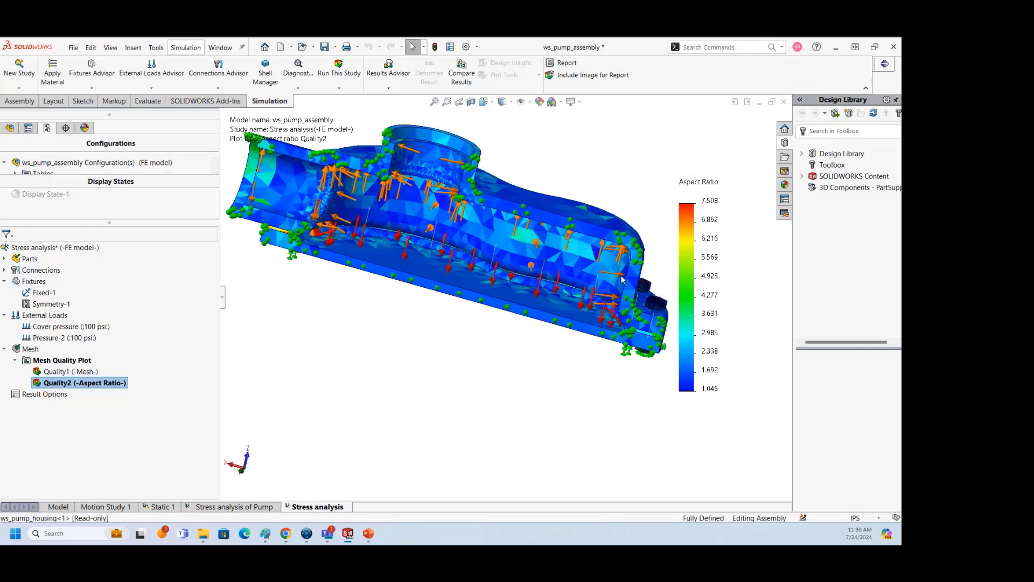
{"action": "scroll", "coordinate": [622, 278], "scroll_direction": "down", "scroll_amount": 4}
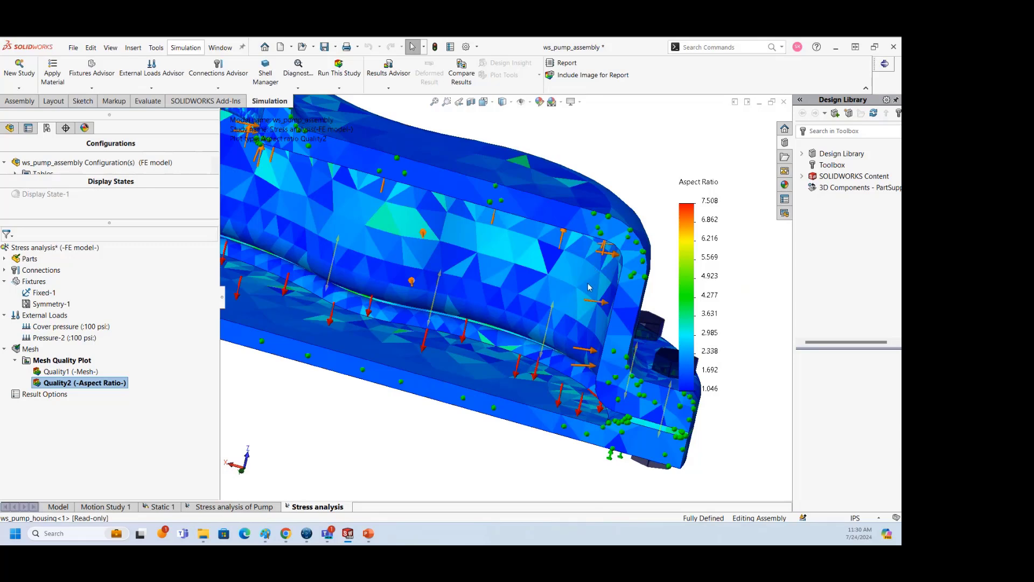
{"action": "scroll", "coordinate": [369, 254], "scroll_direction": "up", "scroll_amount": 6}
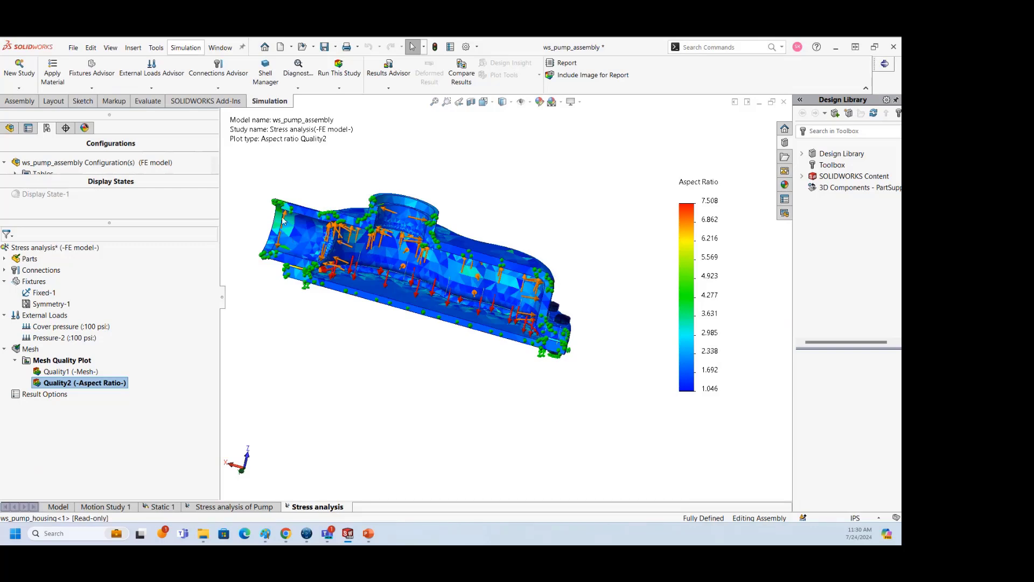
{"action": "scroll", "coordinate": [284, 221], "scroll_direction": "down", "scroll_amount": 8}
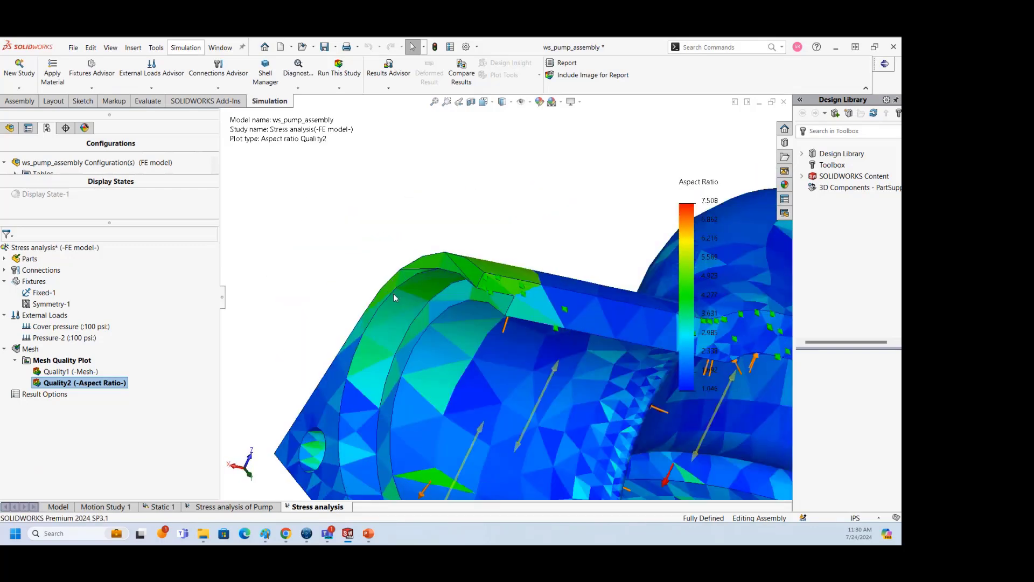
{"action": "scroll", "coordinate": [538, 323], "scroll_direction": "up", "scroll_amount": 8}
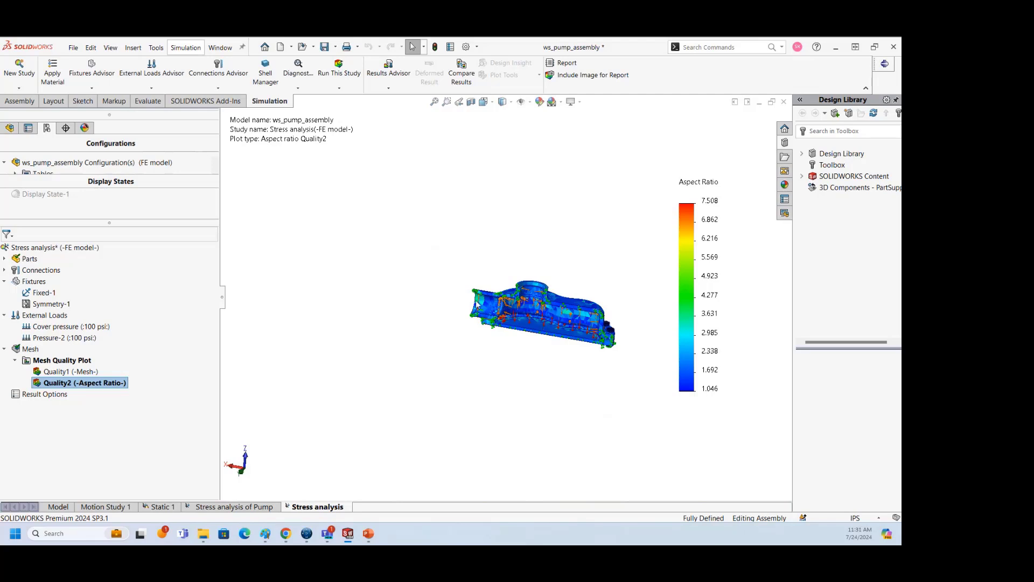
Run the stress analysis study on the meshed pump assembly
{"action": "scroll", "coordinate": [550, 321], "scroll_direction": "down", "scroll_amount": 3}
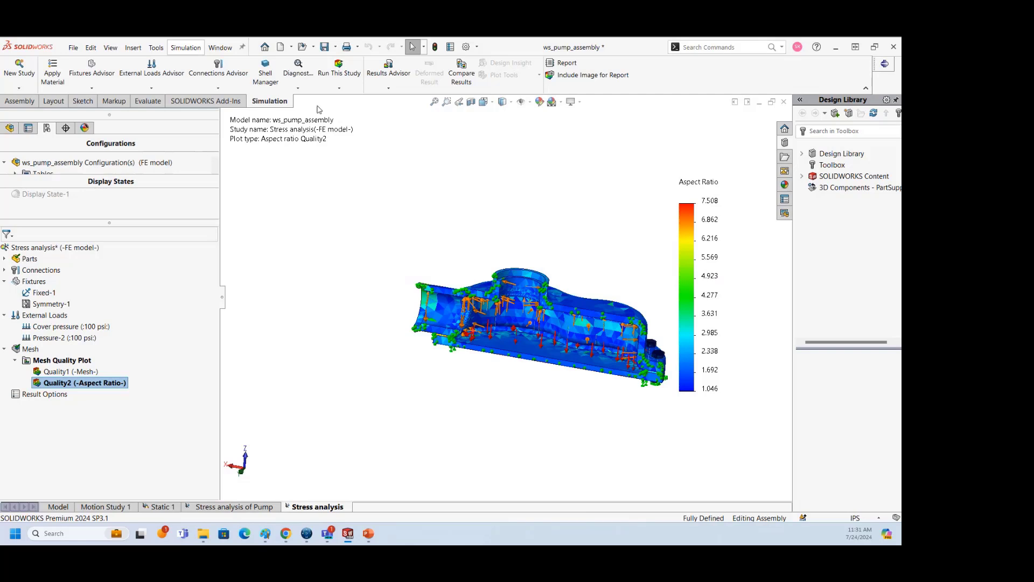
{"action": "left_click", "coordinate": [355, 82]}
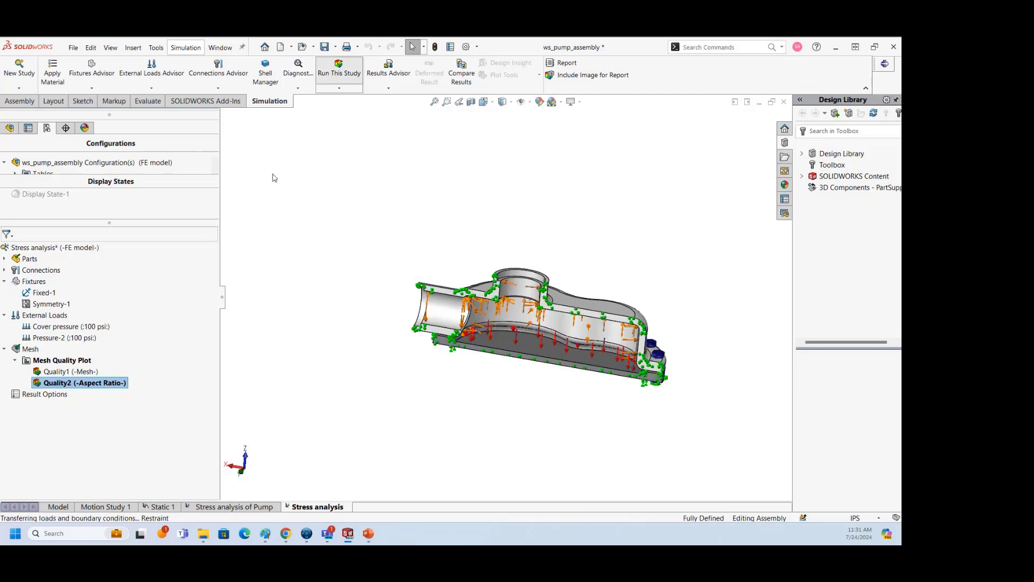
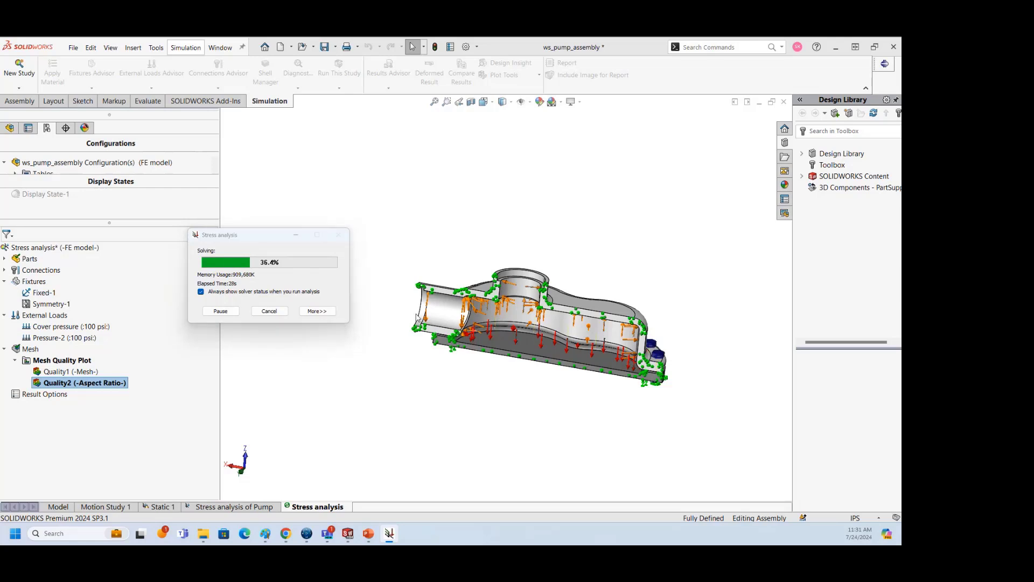
Review the Stress analysis study's global interaction, bolt connectors, fixtures and pressure loads
{"action": "left_click", "coordinate": [314, 311]}
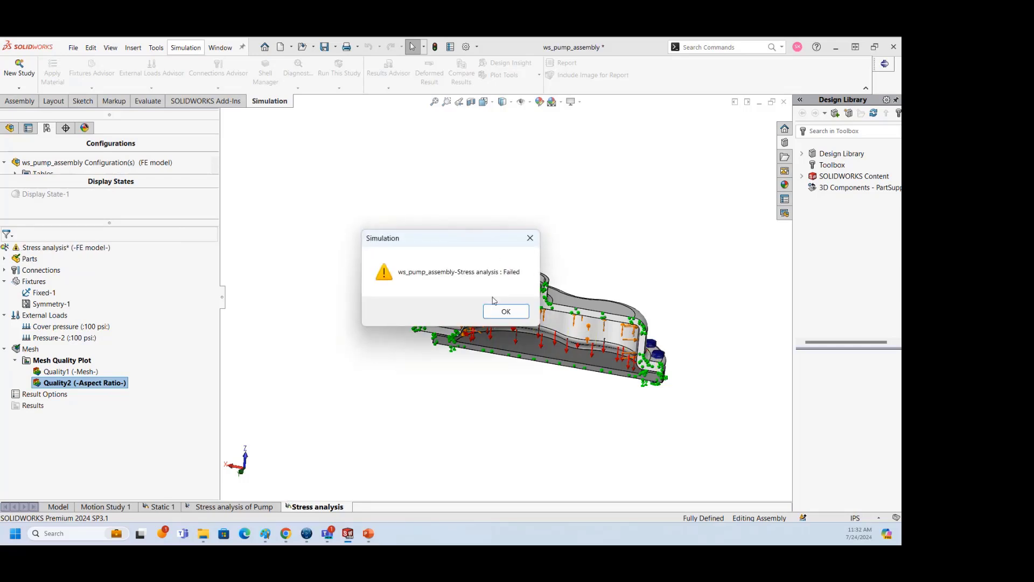
{"action": "left_click", "coordinate": [494, 314]}
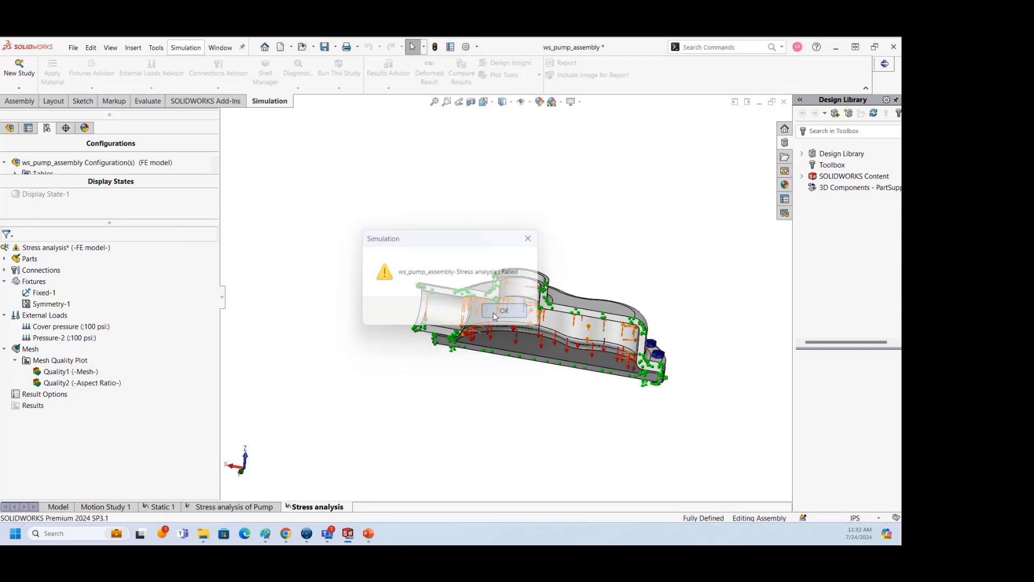
{"action": "left_click", "coordinate": [6, 270]}
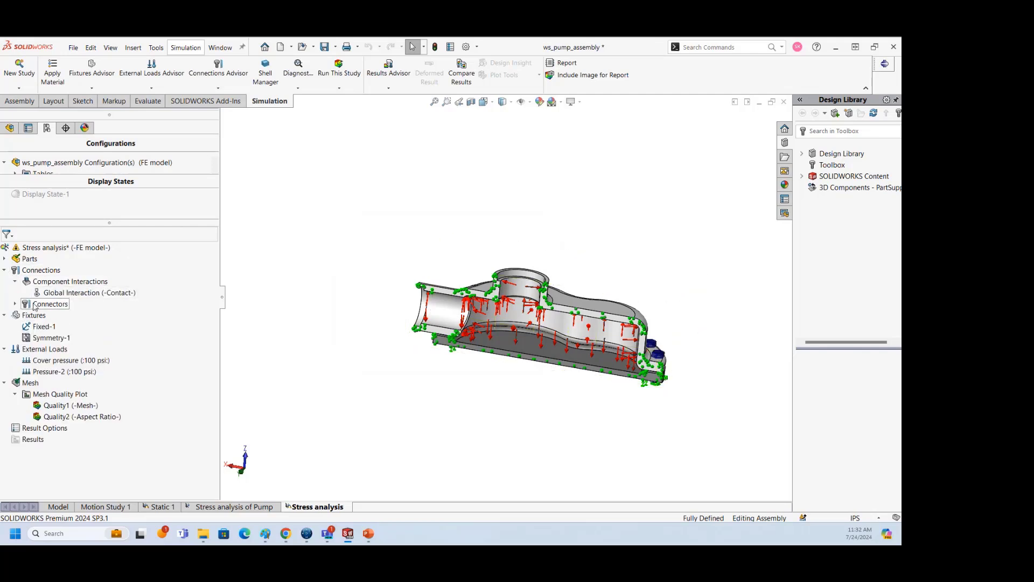
{"action": "left_click", "coordinate": [15, 304]}
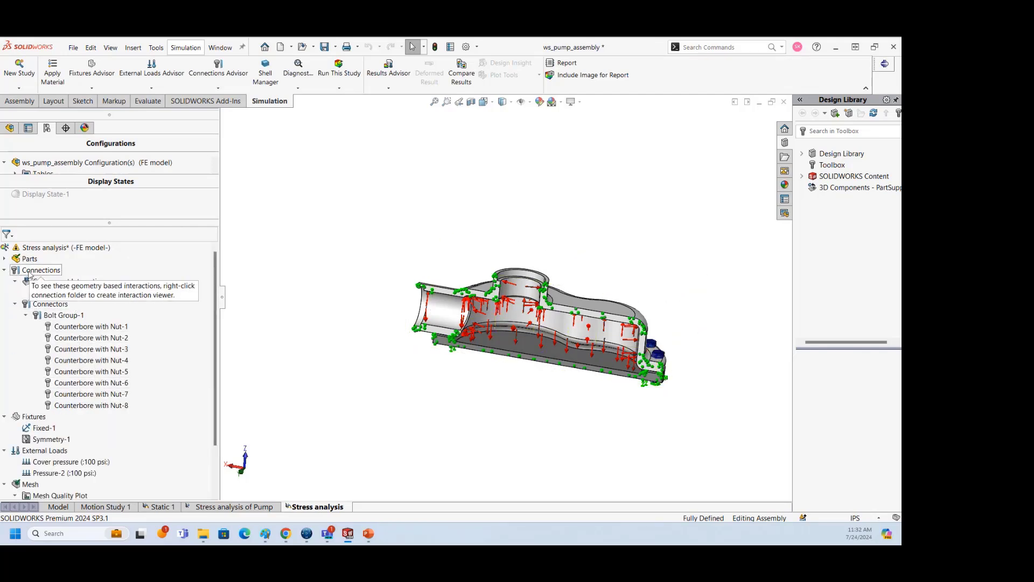
{"action": "left_click", "coordinate": [4, 269]}
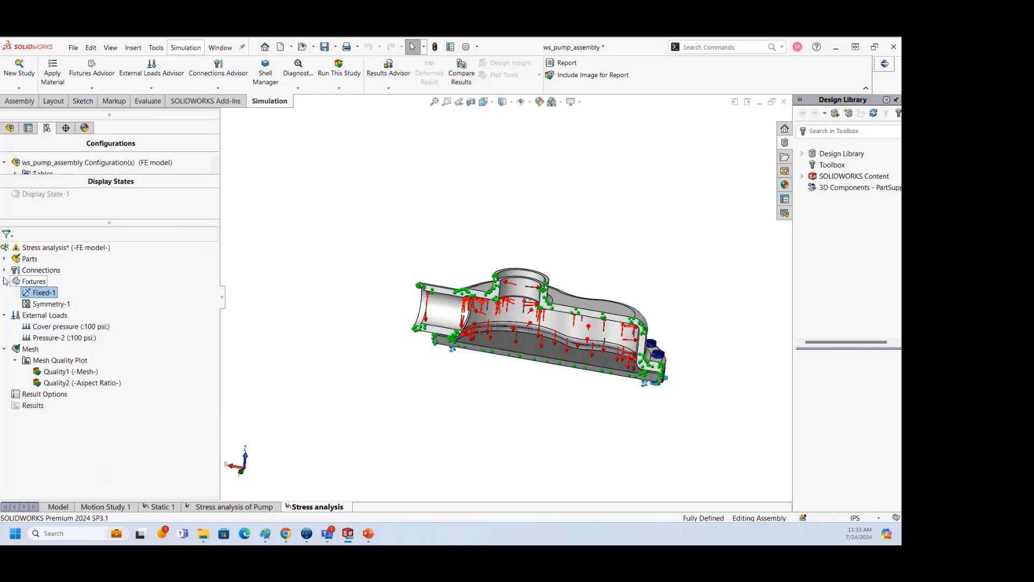
{"action": "left_click", "coordinate": [5, 281]}
{"action": "left_click", "coordinate": [42, 305]}
{"action": "left_click", "coordinate": [60, 318]}
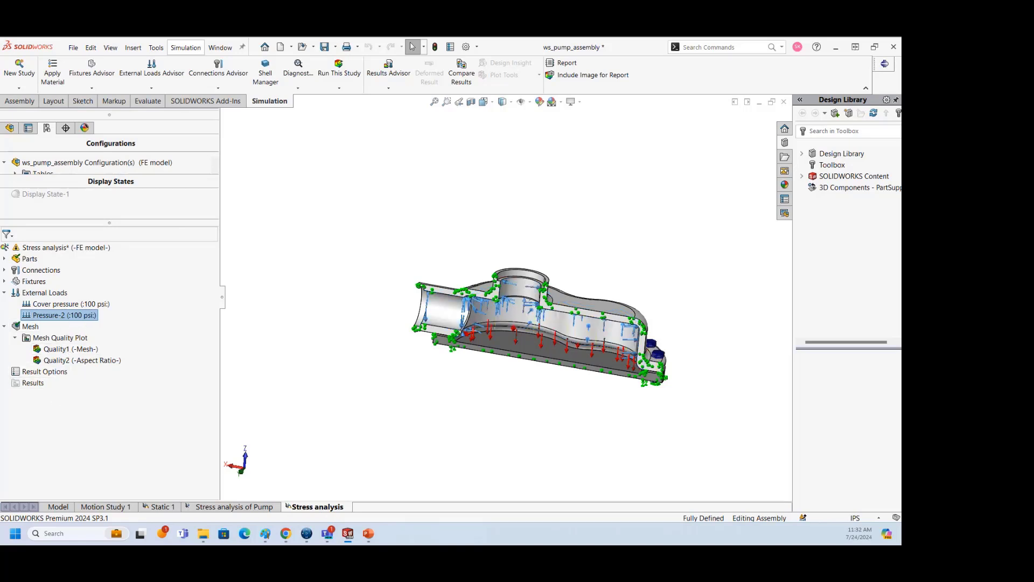
Try to rerun the Stress analysis study with its current setup
{"action": "left_click", "coordinate": [339, 70]}
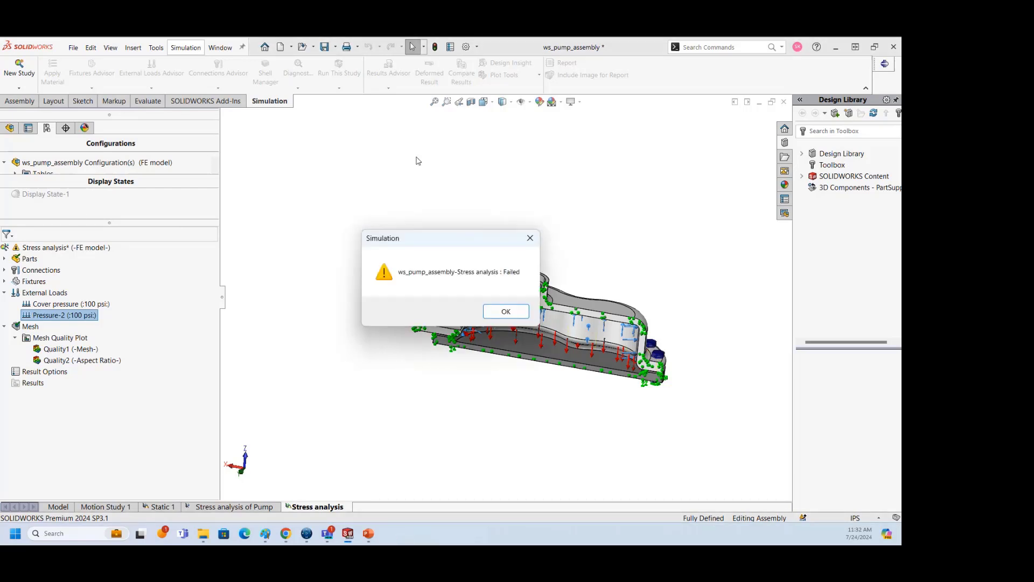
{"action": "left_click", "coordinate": [506, 312]}
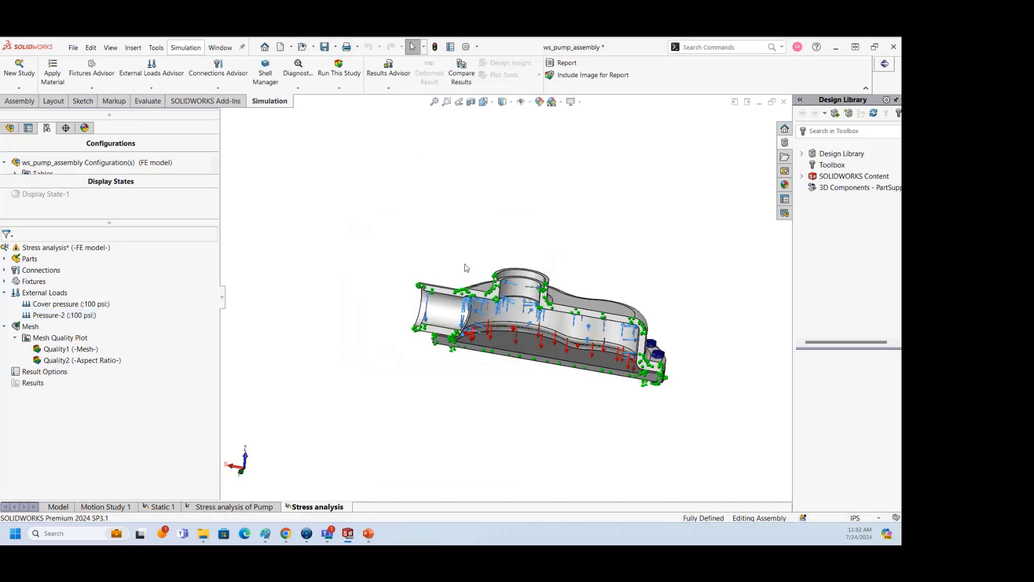
Look at the Static 1 study, and check the gasket, cover and housing definitions in the Stress analysis study
{"action": "left_click", "coordinate": [159, 506]}
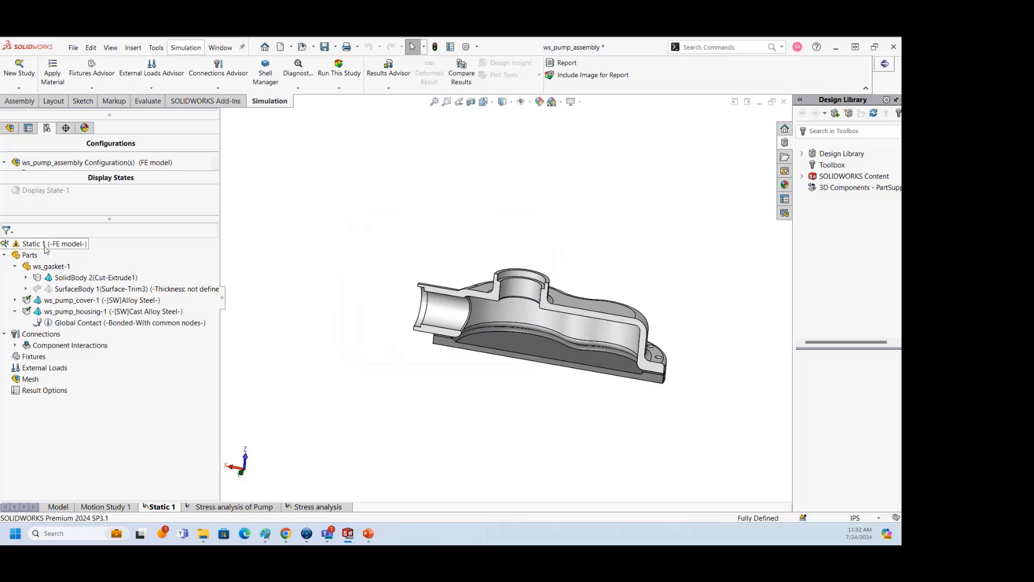
{"action": "left_click", "coordinate": [311, 510]}
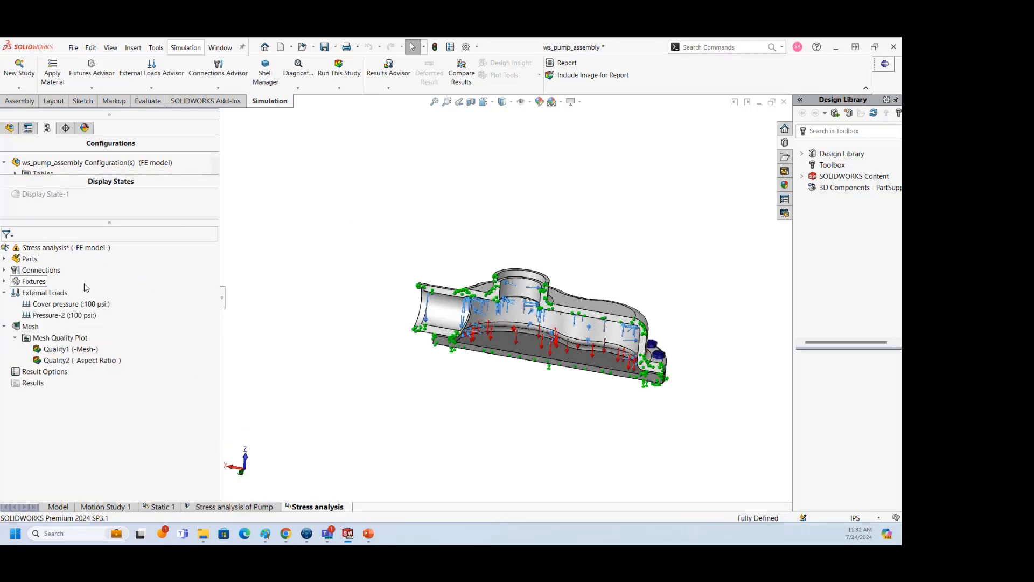
{"action": "left_click", "coordinate": [5, 259]}
{"action": "left_click", "coordinate": [54, 269]}
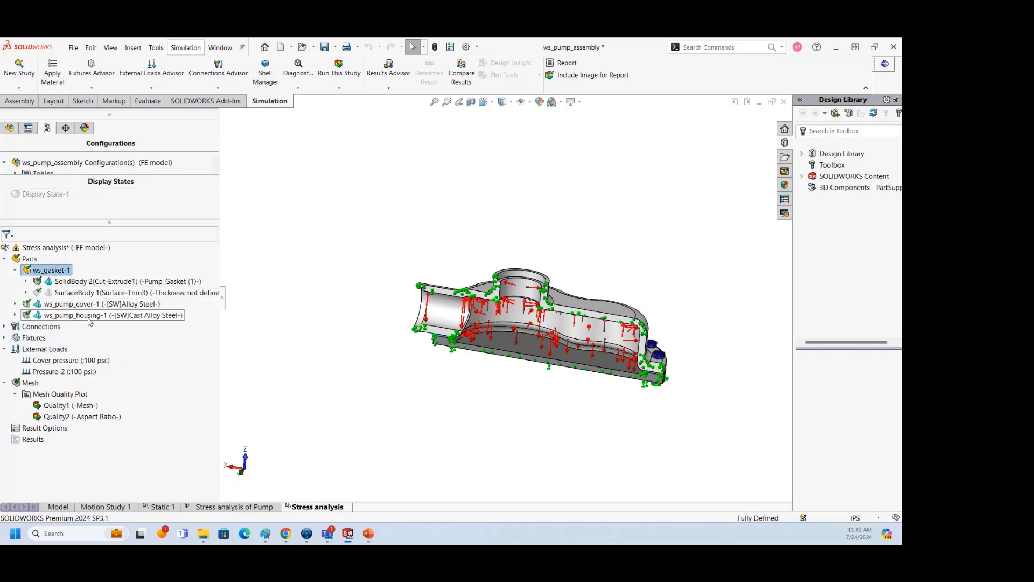
{"action": "left_click", "coordinate": [5, 259]}
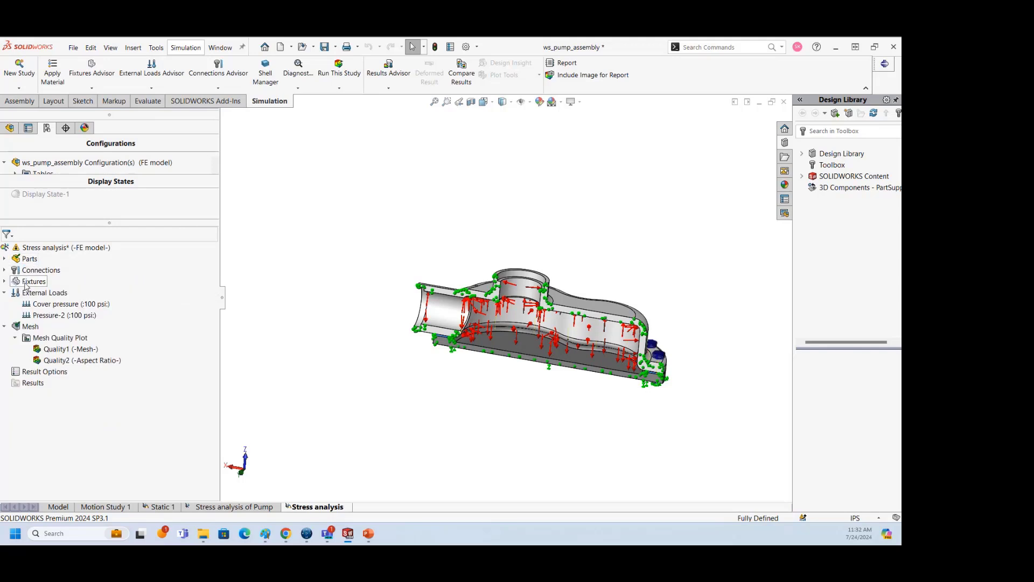
Suppress all eight Counterbore with Nut connectors in Bolt Group-1
{"action": "left_click", "coordinate": [5, 270]}
{"action": "left_click", "coordinate": [64, 292]}
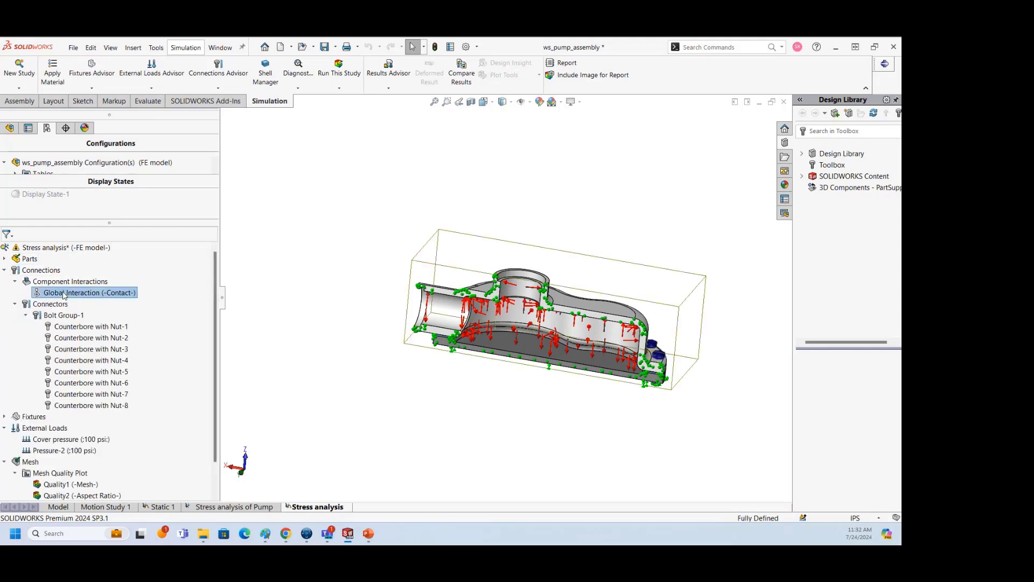
{"action": "left_click", "coordinate": [75, 327]}
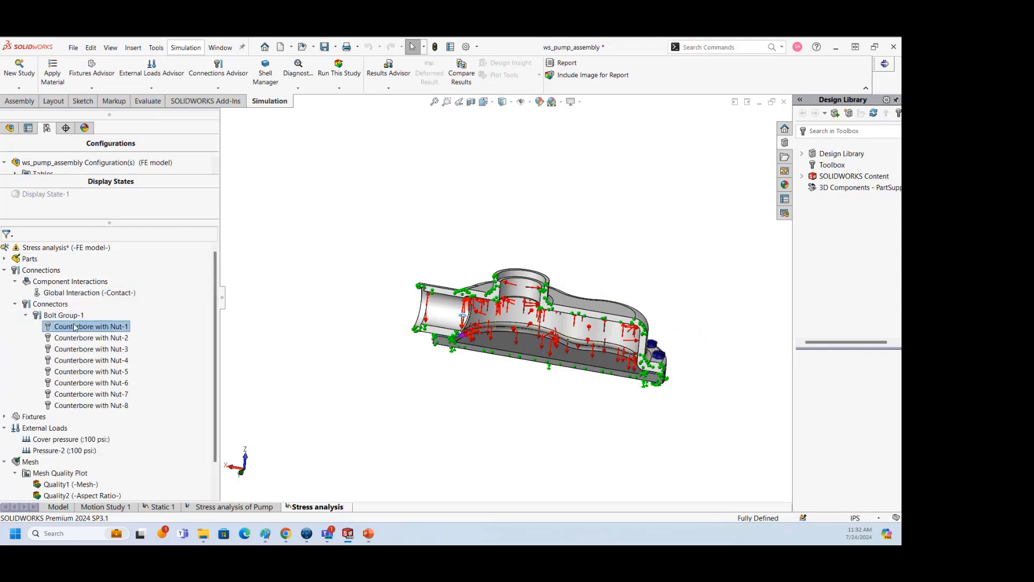
{"action": "left_click", "coordinate": [103, 405], "text": "shift"}
{"action": "right_click", "coordinate": [103, 405]}
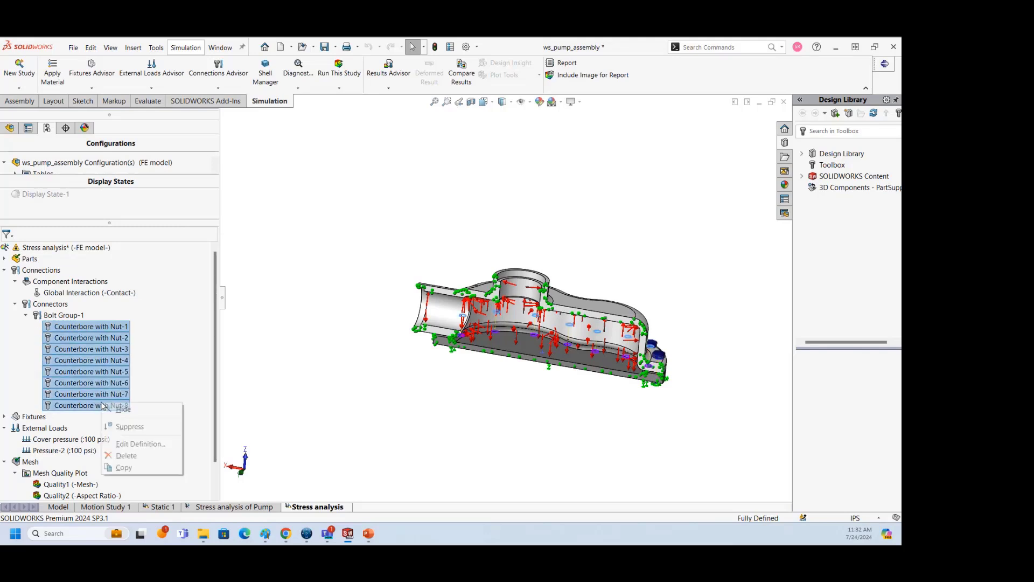
{"action": "left_click", "coordinate": [130, 427]}
Set the global component interaction of the pump assembly to Bonded
{"action": "left_click", "coordinate": [108, 292]}
{"action": "right_click", "coordinate": [110, 293]}
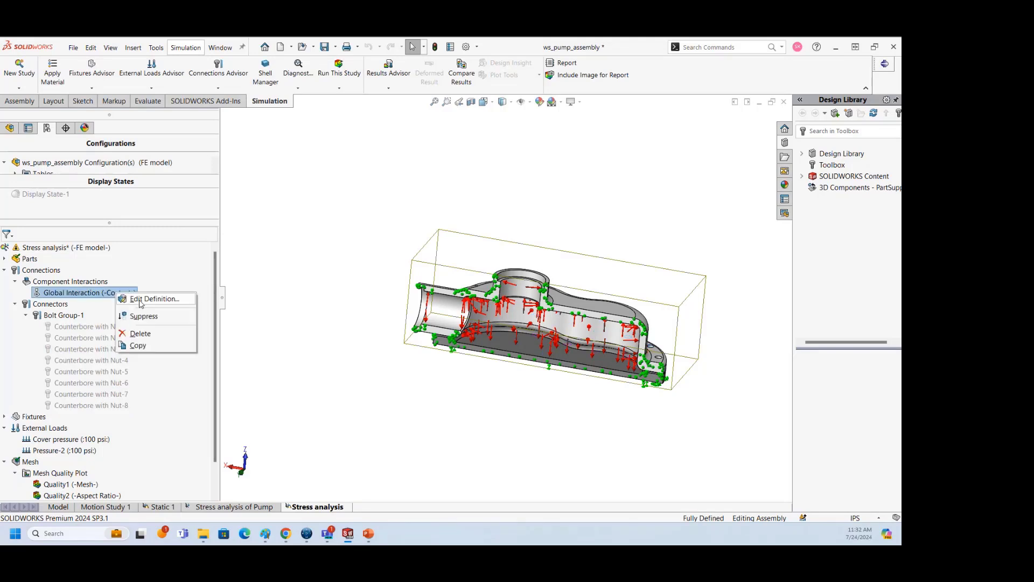
{"action": "left_click", "coordinate": [150, 300]}
{"action": "left_click", "coordinate": [23, 245]}
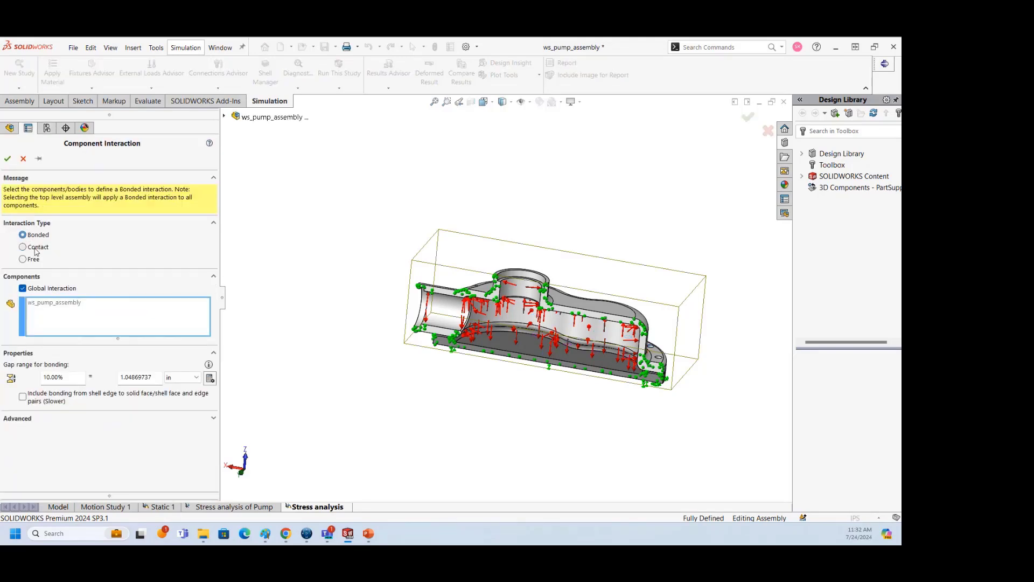
{"action": "left_click", "coordinate": [8, 158]}
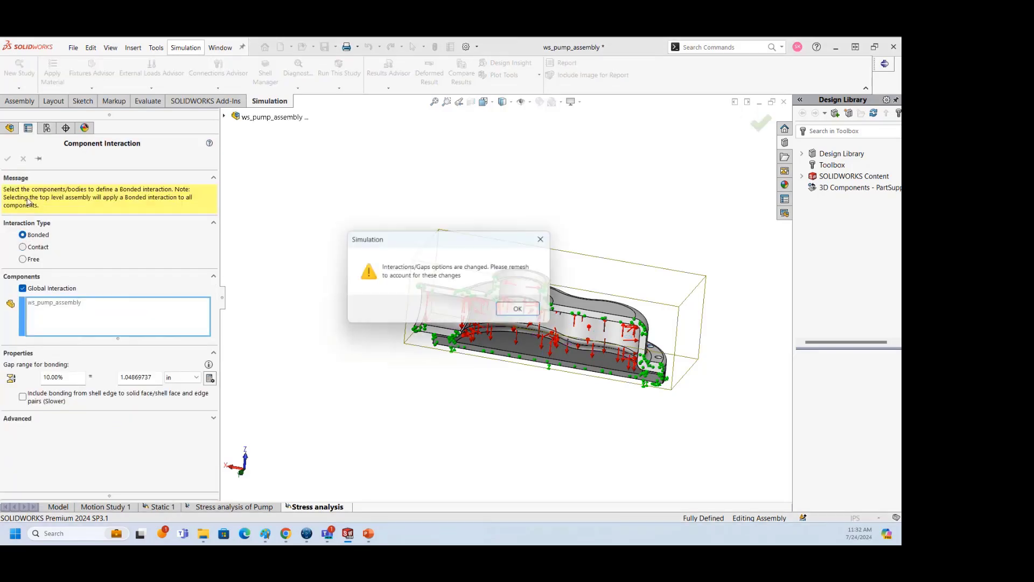
{"action": "left_click", "coordinate": [538, 312]}
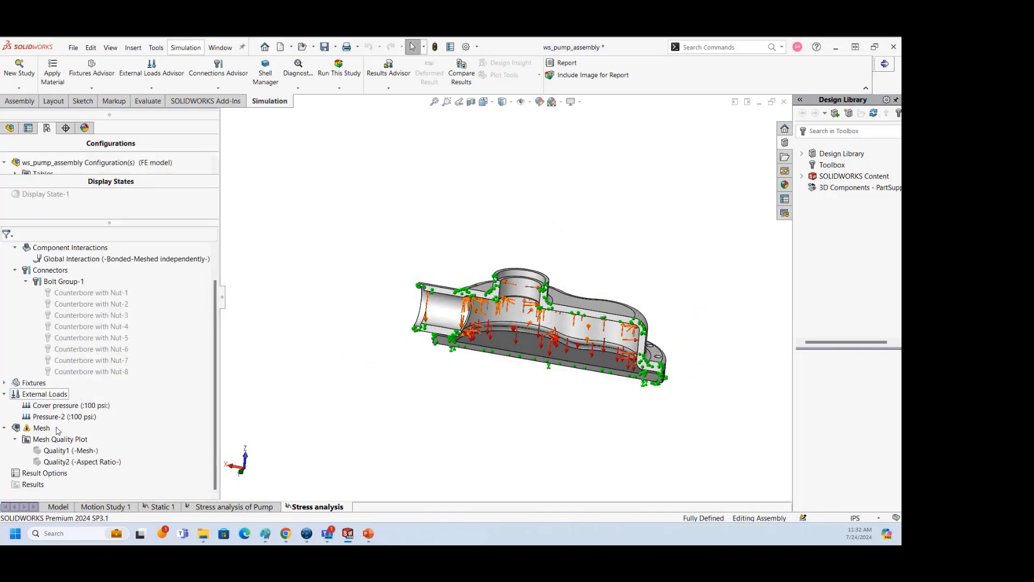
Suppress the Pressure-2 load on the housing's inner faces
{"action": "left_click", "coordinate": [65, 416]}
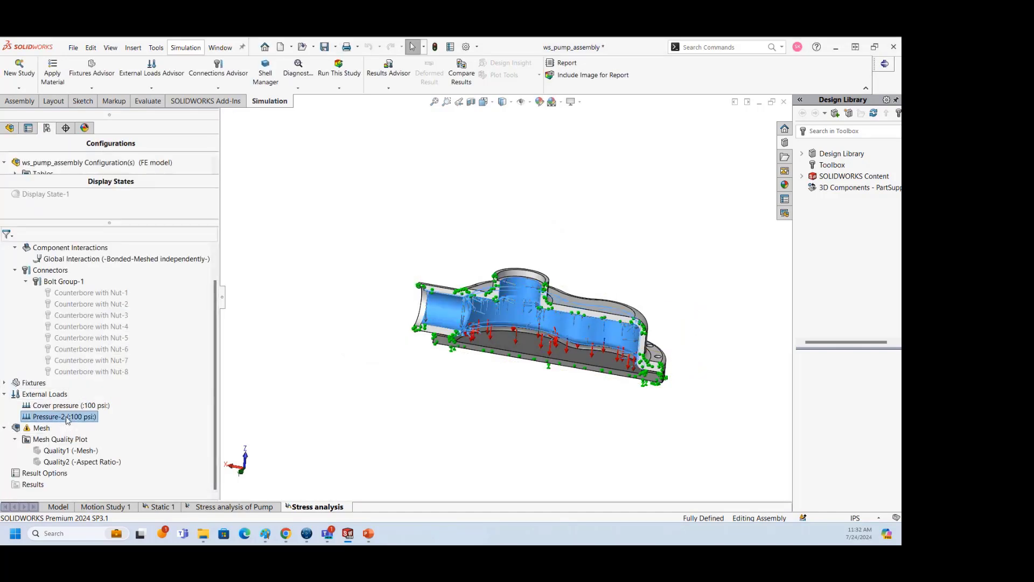
{"action": "right_click", "coordinate": [67, 418]}
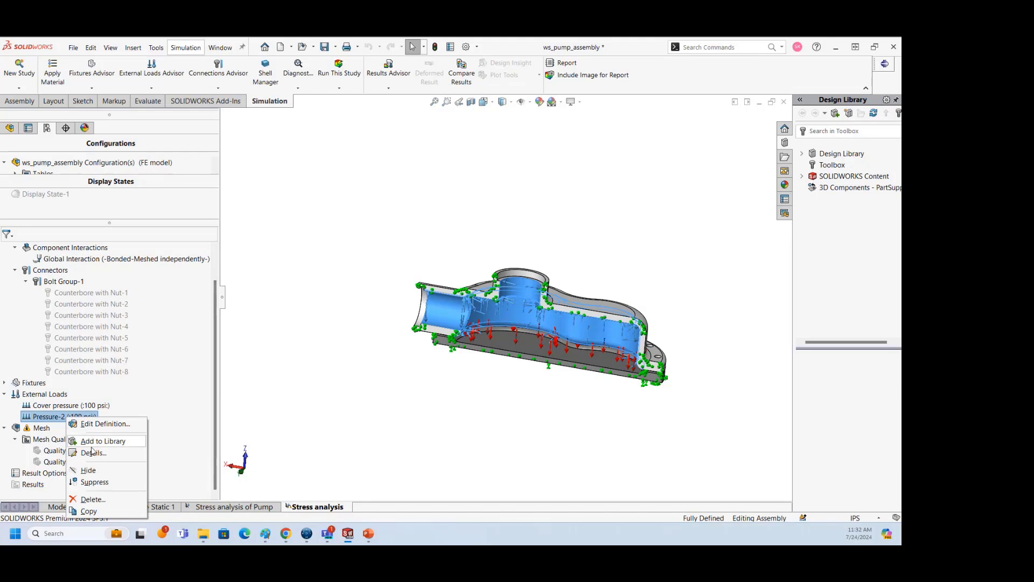
{"action": "left_click", "coordinate": [95, 484]}
Edit the Cover pressure load and add the housing's inner side wall, its adjoining faces and the inlet bore to its selection
{"action": "left_click", "coordinate": [70, 405]}
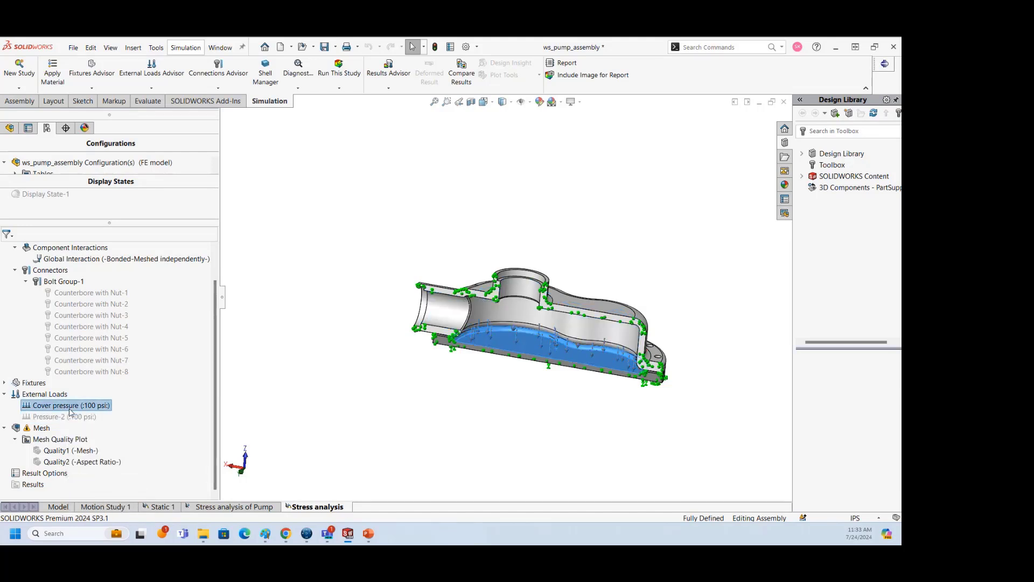
{"action": "right_click", "coordinate": [70, 407]}
{"action": "left_click", "coordinate": [107, 415]}
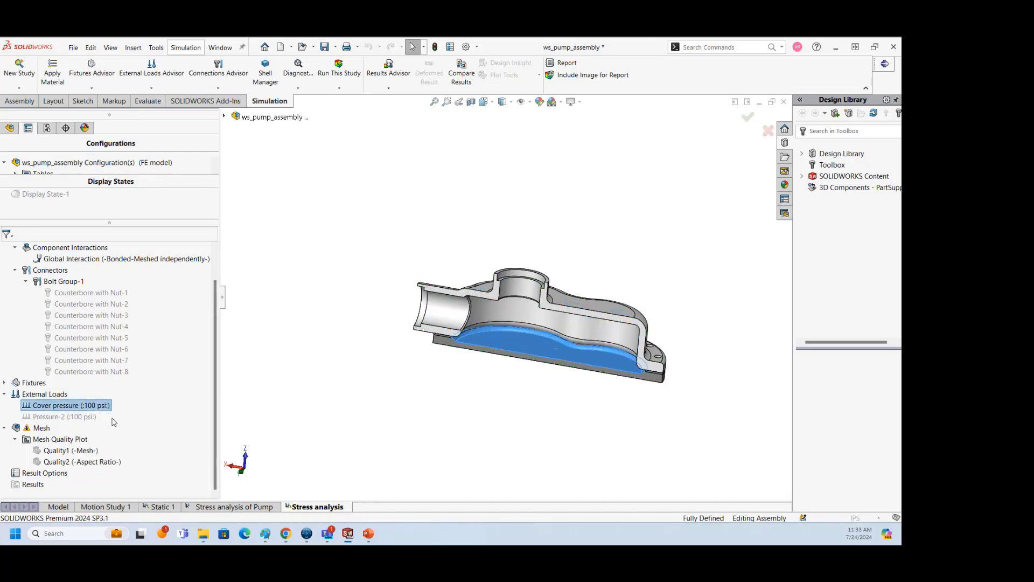
{"action": "scroll", "coordinate": [528, 333], "scroll_direction": "down", "scroll_amount": 5}
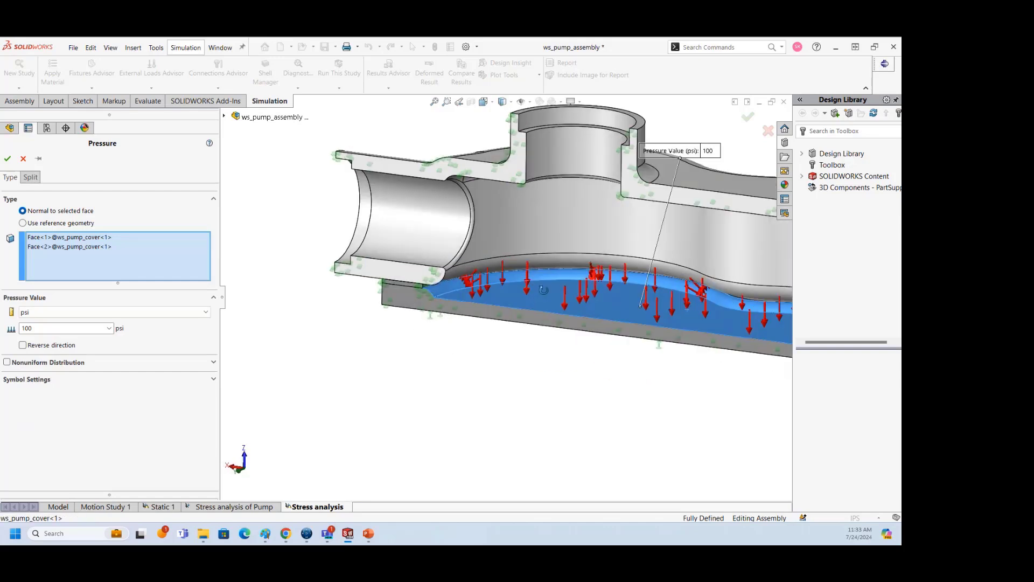
{"action": "middle_click_drag", "start_coordinate": [557, 276], "coordinate": [600, 232]}
{"action": "left_click", "coordinate": [502, 270]}
{"action": "left_click", "coordinate": [492, 237]}
{"action": "left_click", "coordinate": [474, 237]}
{"action": "left_click", "coordinate": [445, 229]}
{"action": "scroll", "coordinate": [541, 256], "scroll_direction": "up", "scroll_amount": 3}
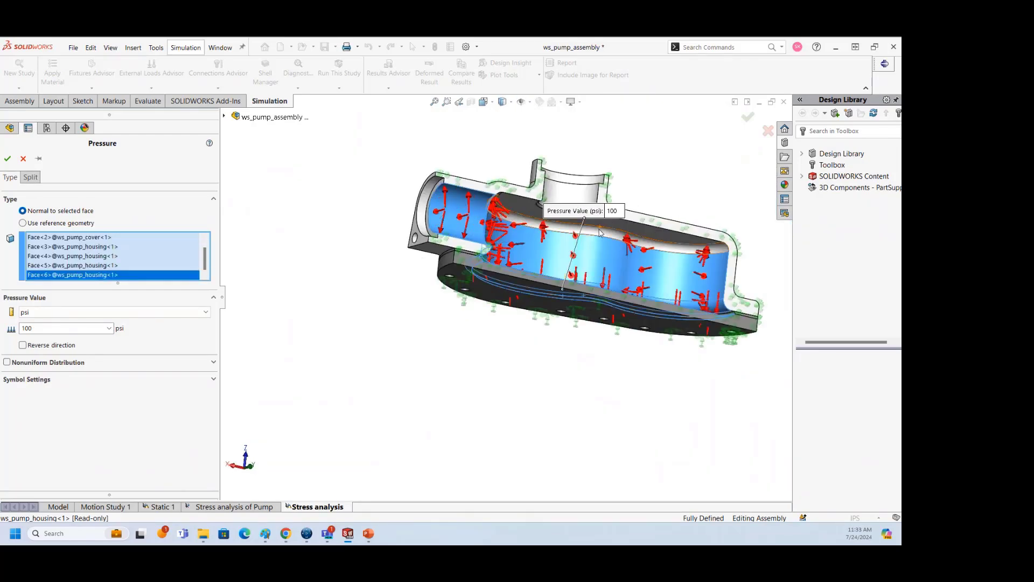
Add the housing's inner ceiling, its edge fillet, the upper port's bore and that bore's fillet to the Cover pressure load
{"action": "left_click", "coordinate": [599, 231]}
{"action": "left_click", "coordinate": [619, 223]}
{"action": "scroll", "coordinate": [574, 205], "scroll_direction": "down", "scroll_amount": 8}
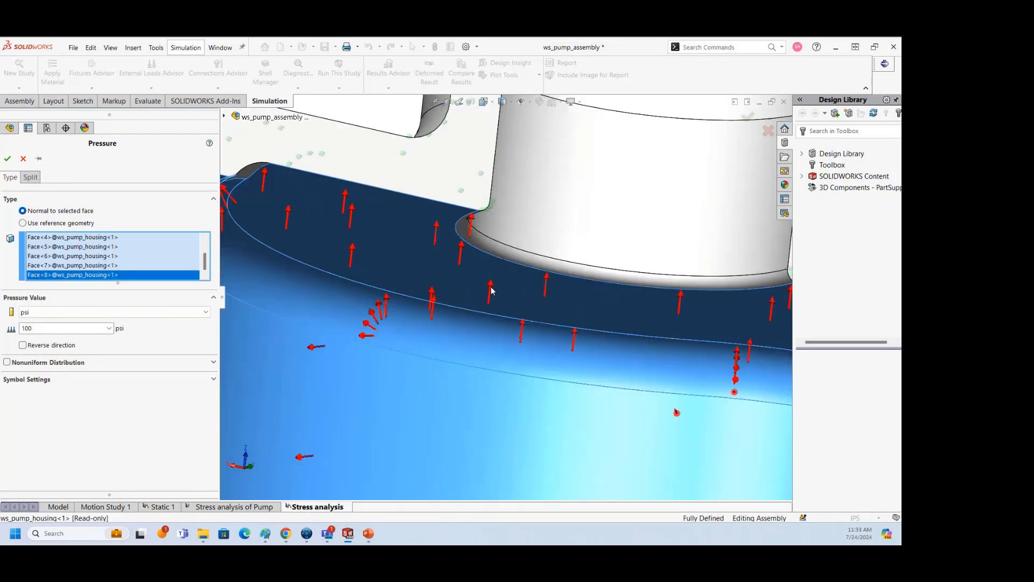
{"action": "left_click", "coordinate": [552, 242]}
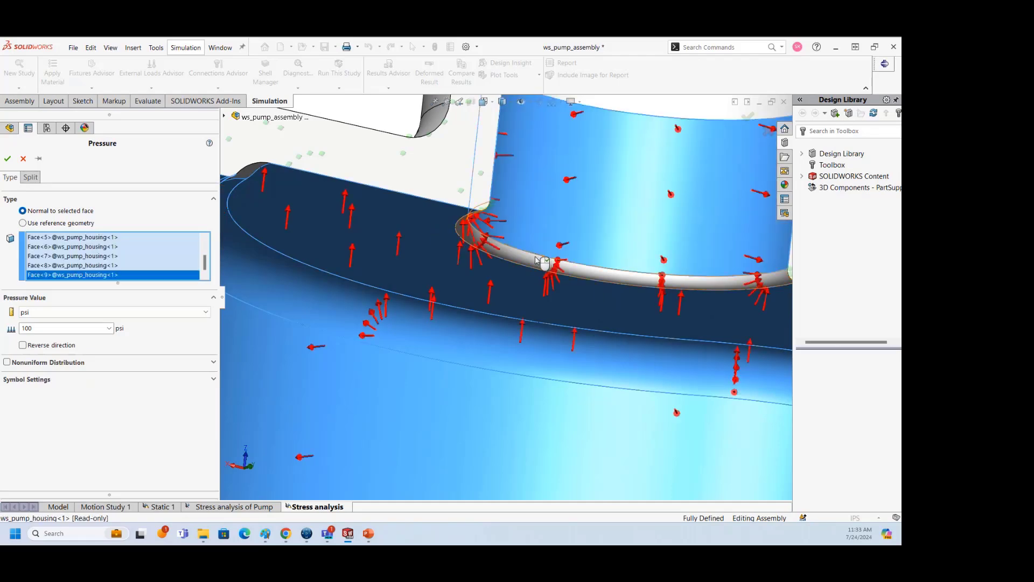
{"action": "left_click", "coordinate": [541, 262]}
{"action": "middle_click_drag", "start_coordinate": [535, 258], "coordinate": [474, 295]}
{"action": "scroll", "coordinate": [474, 295], "scroll_direction": "down", "scroll_amount": 3}
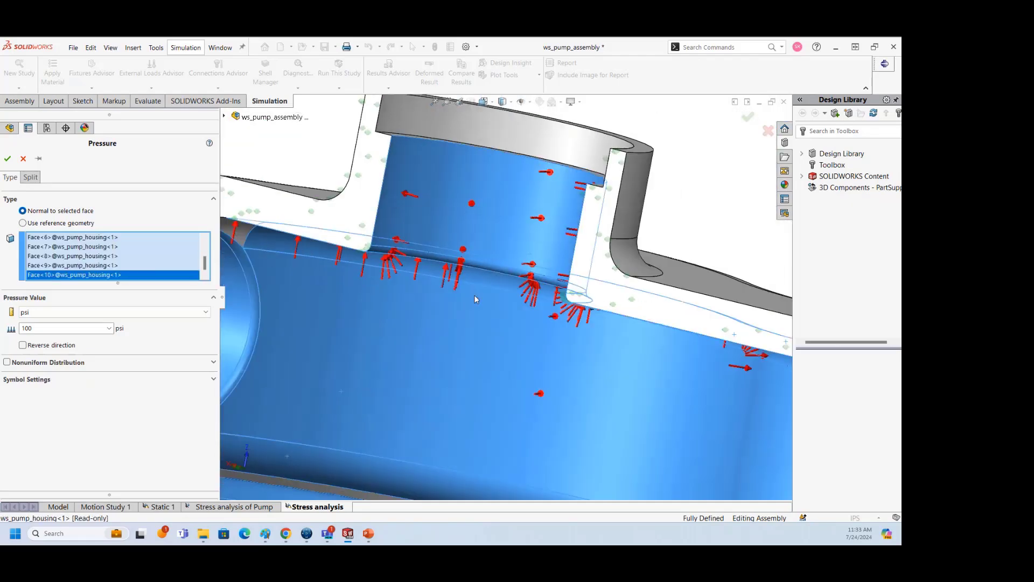
{"action": "scroll", "coordinate": [474, 295], "scroll_direction": "up", "scroll_amount": 5}
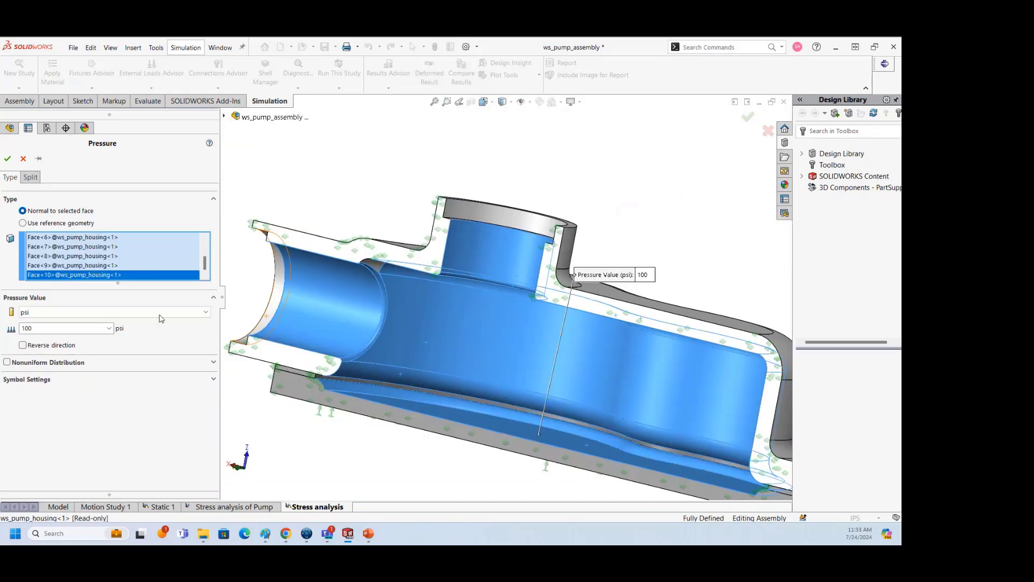
{"action": "left_click", "coordinate": [11, 161]}
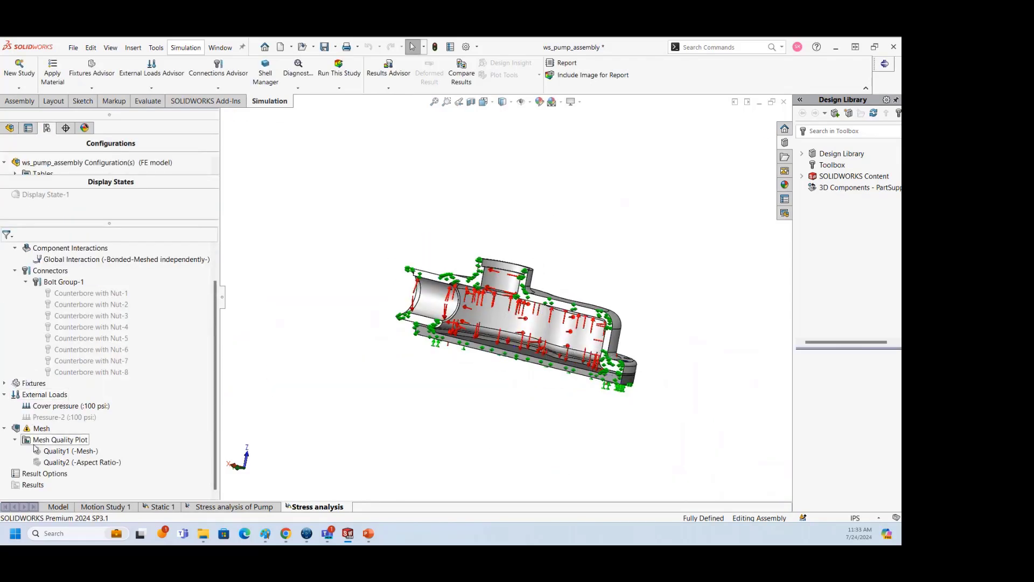
Remesh the pump assembly using the existing blended curvature-based mesh settings
{"action": "right_click", "coordinate": [41, 428]}
{"action": "left_click", "coordinate": [78, 264]}
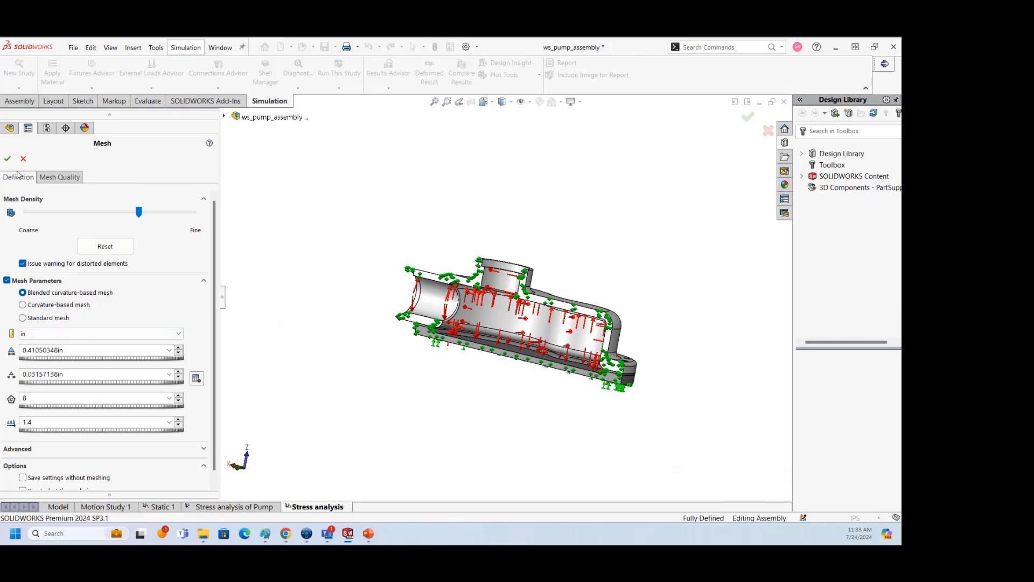
{"action": "left_click", "coordinate": [8, 159]}
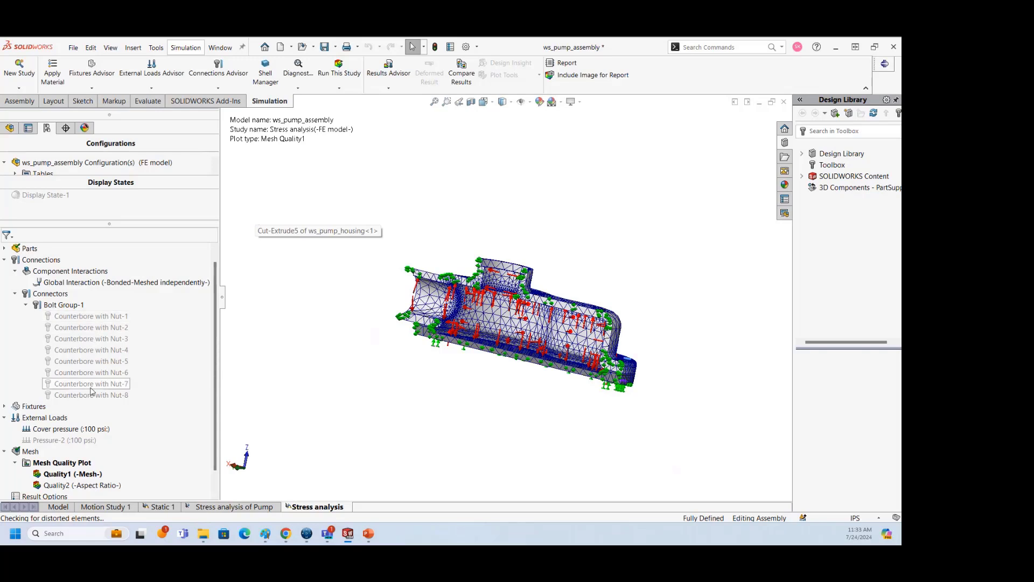
Run the Stress analysis study on the new mesh and open Task Manager while it solves
{"action": "left_click", "coordinate": [327, 86]}
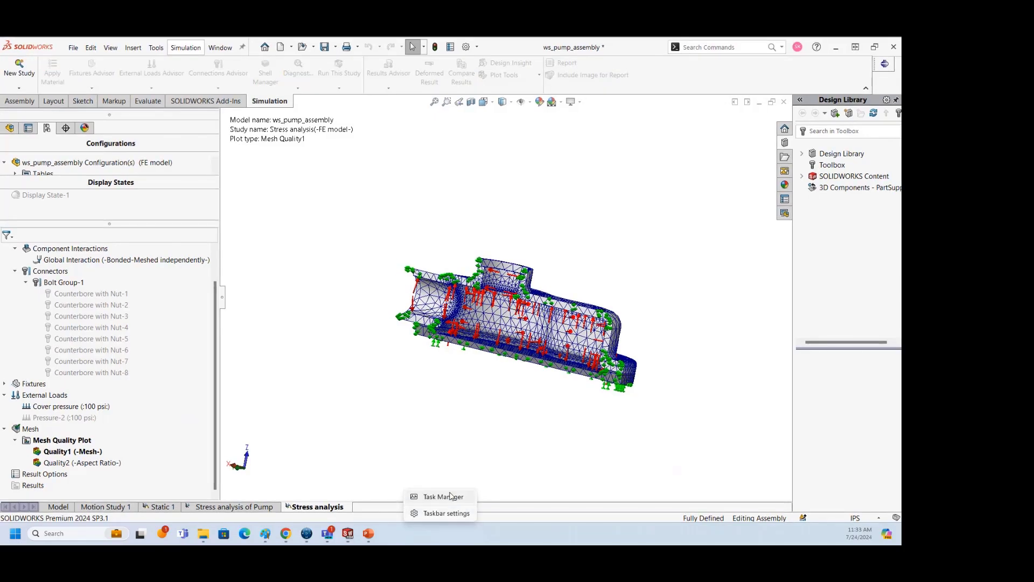
{"action": "left_click", "coordinate": [449, 497]}
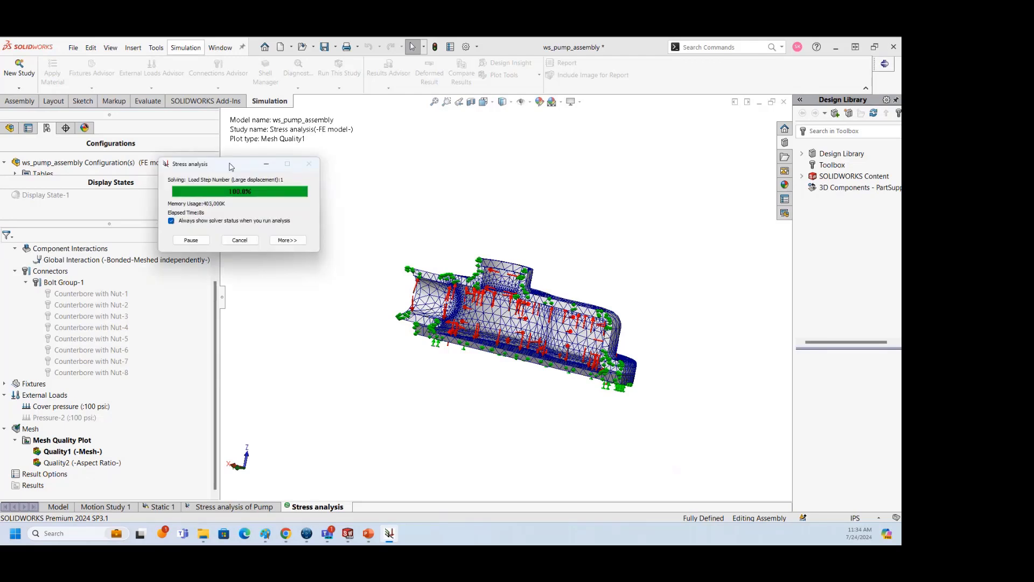
Cancel the running Stress analysis solve without saving its results and dismiss the notice
{"action": "left_click", "coordinate": [240, 239]}
{"action": "left_click", "coordinate": [469, 317]}
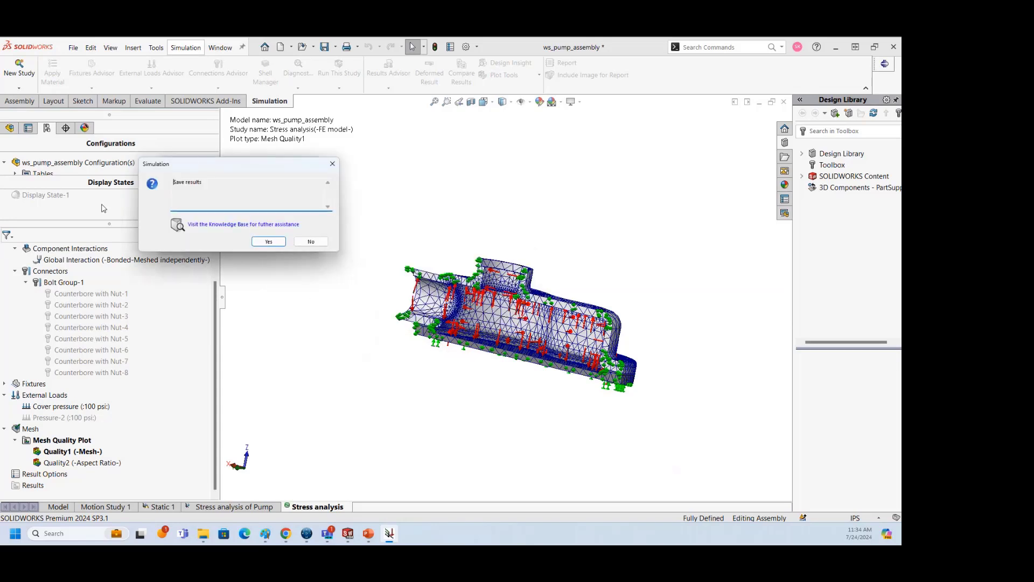
{"action": "left_click", "coordinate": [301, 245]}
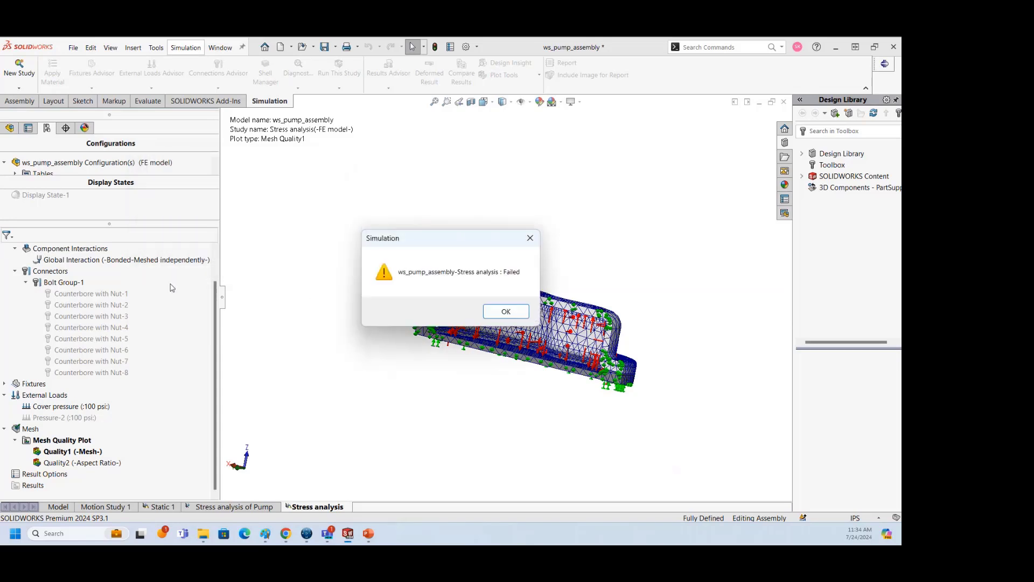
{"action": "left_click", "coordinate": [505, 311]}
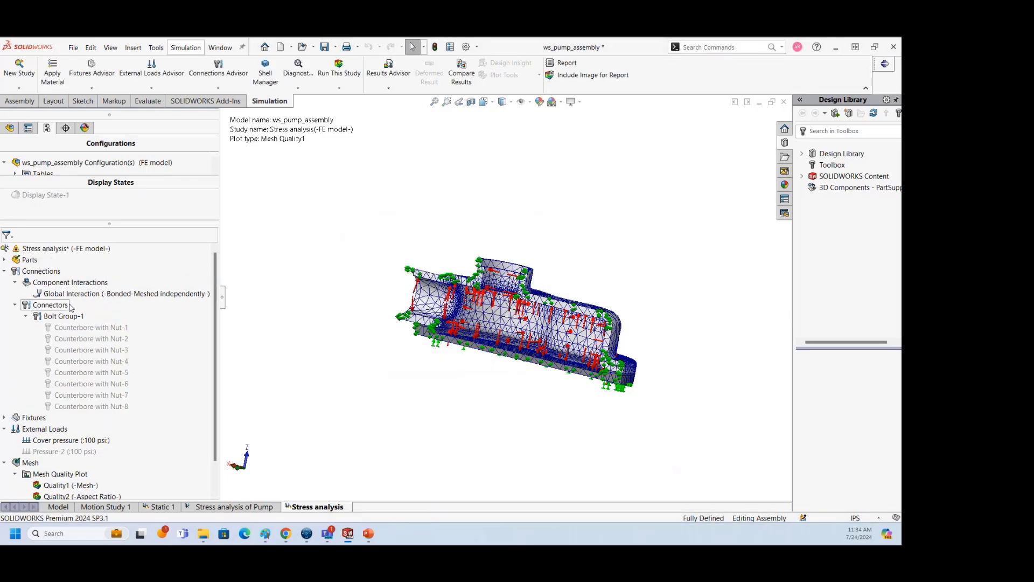
Accept the Stress analysis study properties with Large displacement off, rerun the study and open Task Manager while it runs
{"action": "right_click", "coordinate": [62, 248]}
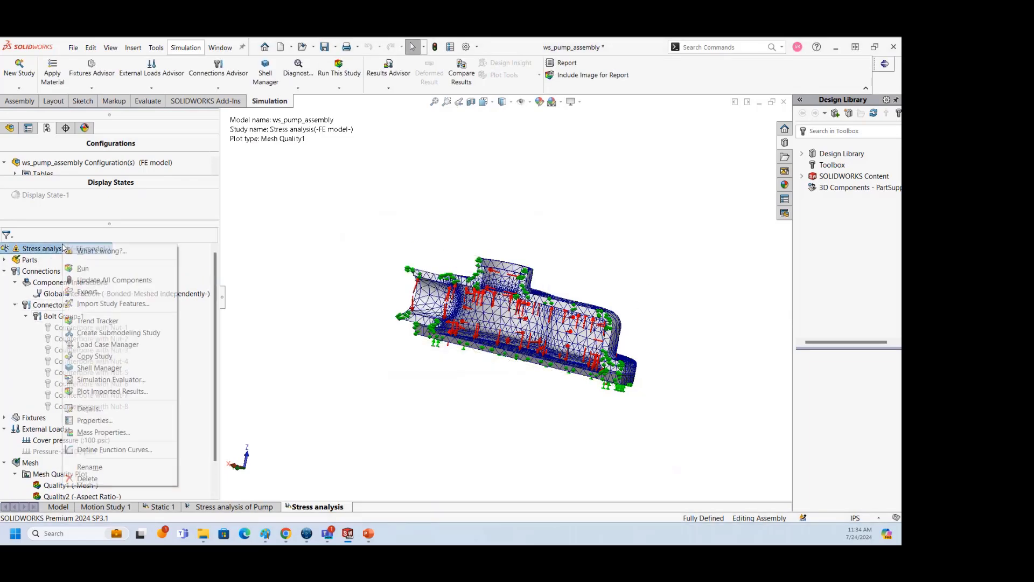
{"action": "left_click", "coordinate": [95, 420]}
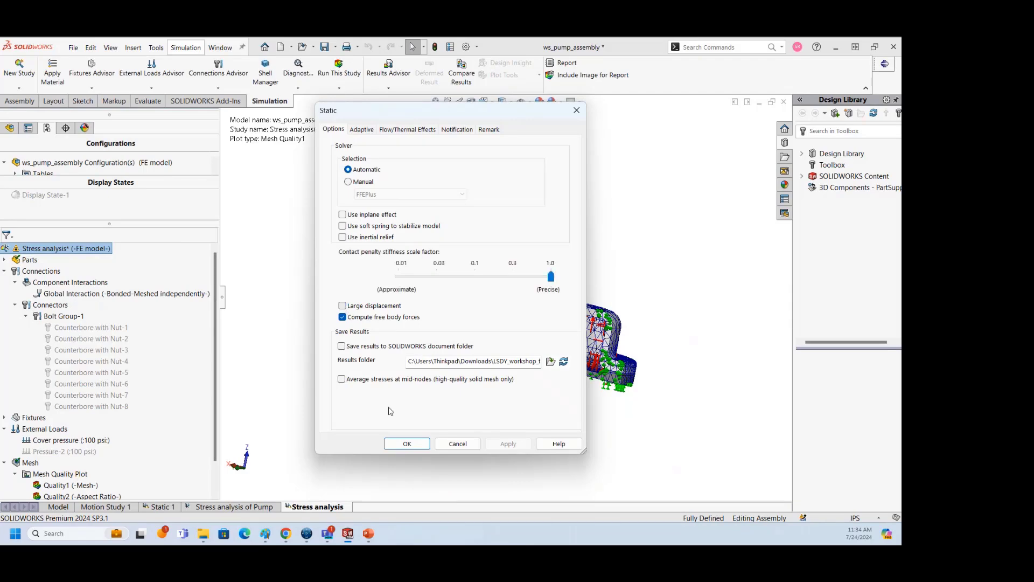
{"action": "left_click", "coordinate": [407, 443]}
{"action": "left_click", "coordinate": [339, 71]}
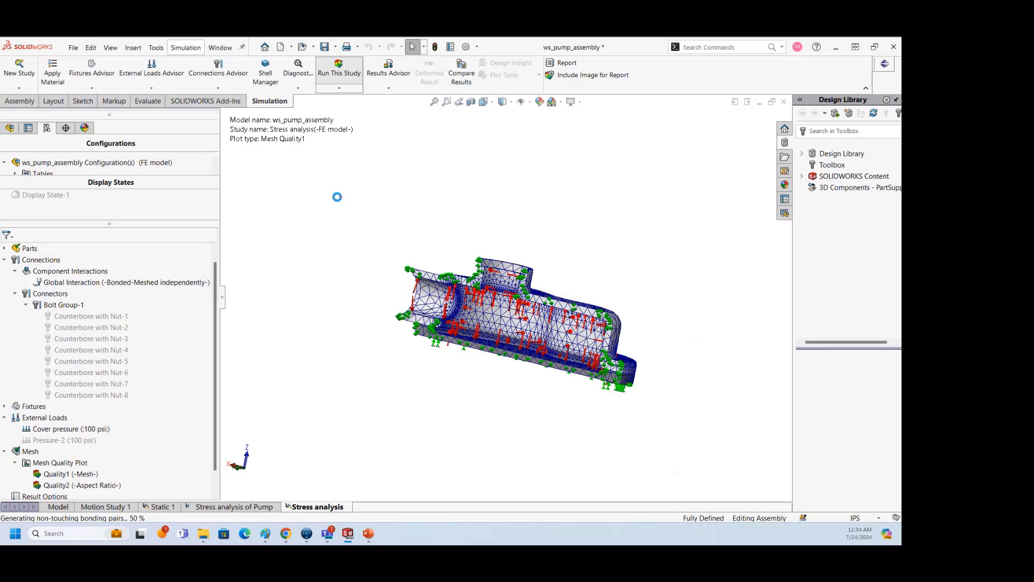
{"action": "right_click", "coordinate": [469, 533]}
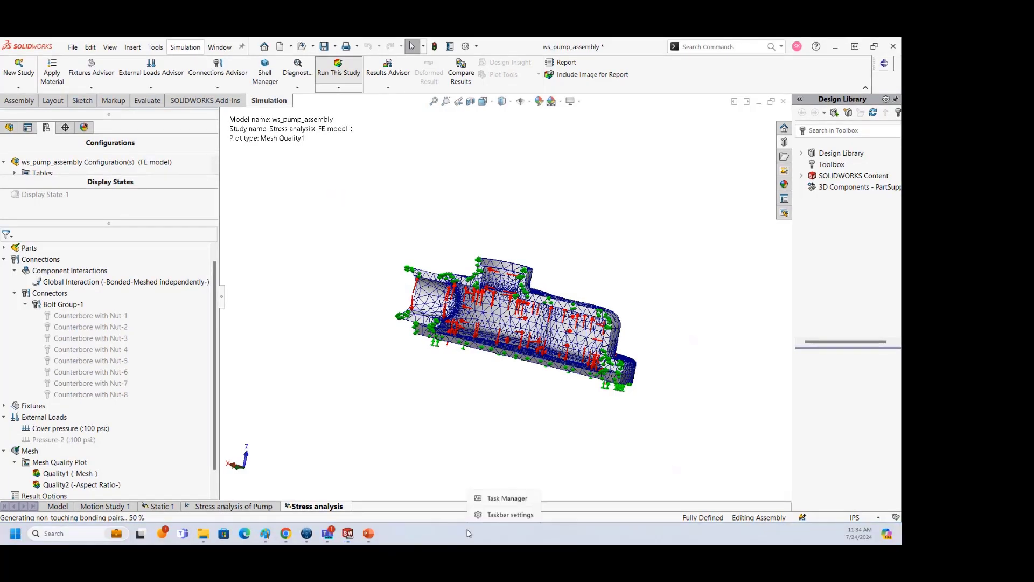
{"action": "left_click", "coordinate": [500, 498]}
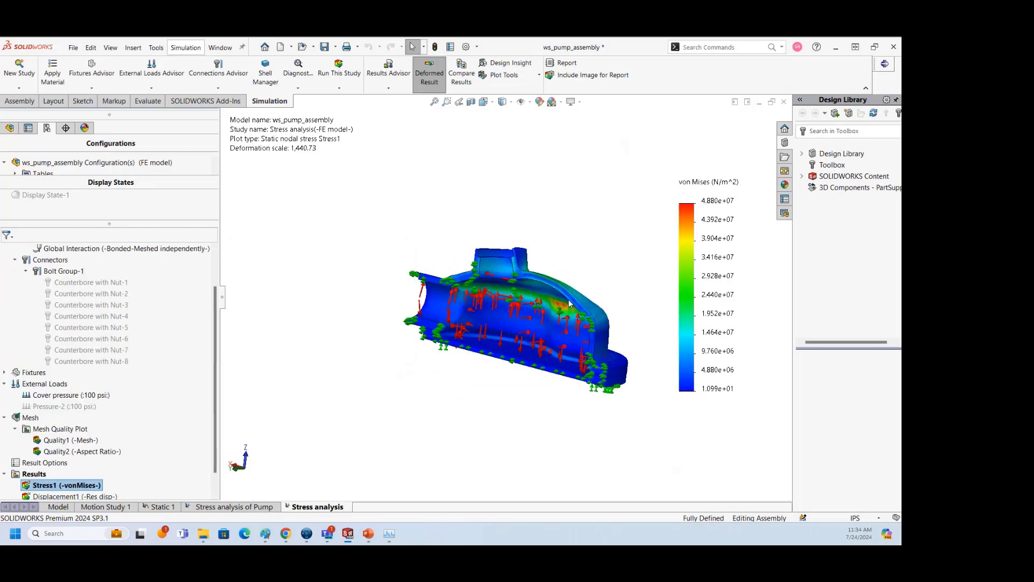
Edit the Stress1 von Mises plot definition and set its units to N/mm^2 (MPa)
{"action": "scroll", "coordinate": [547, 324], "scroll_direction": "up", "scroll_amount": 2}
{"action": "middle_click_drag", "start_coordinate": [523, 327], "coordinate": [558, 325]}
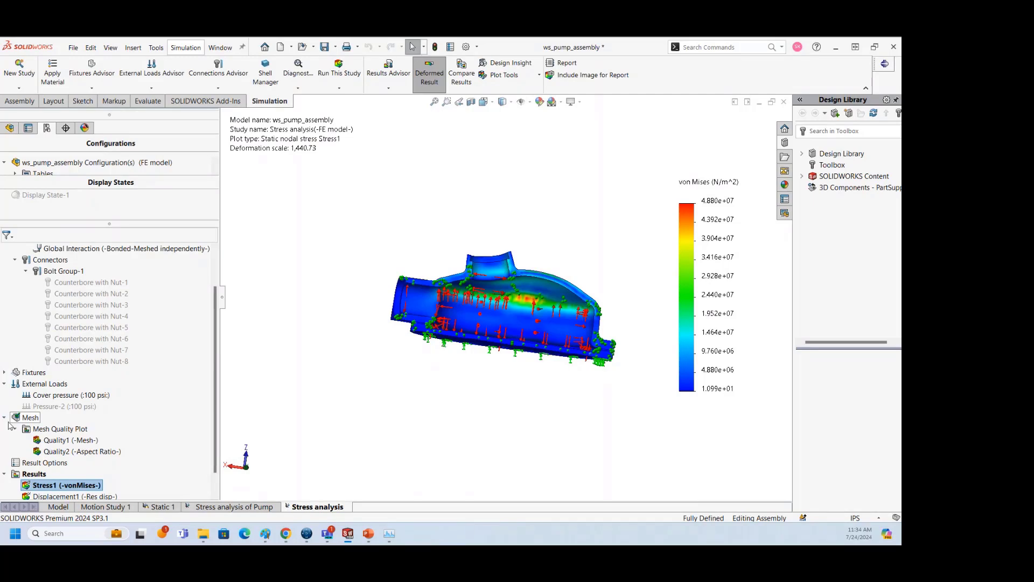
{"action": "scroll", "coordinate": [13, 422], "scroll_direction": "down", "scroll_amount": 1}
{"action": "right_click", "coordinate": [65, 464]}
{"action": "left_click", "coordinate": [462, 419]}
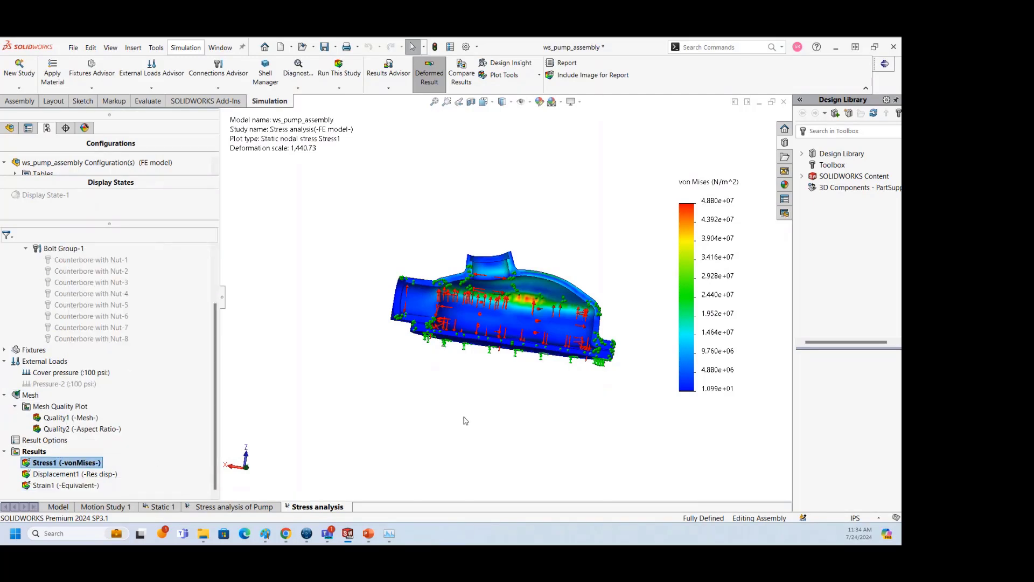
{"action": "scroll", "coordinate": [542, 286], "scroll_direction": "down", "scroll_amount": 3}
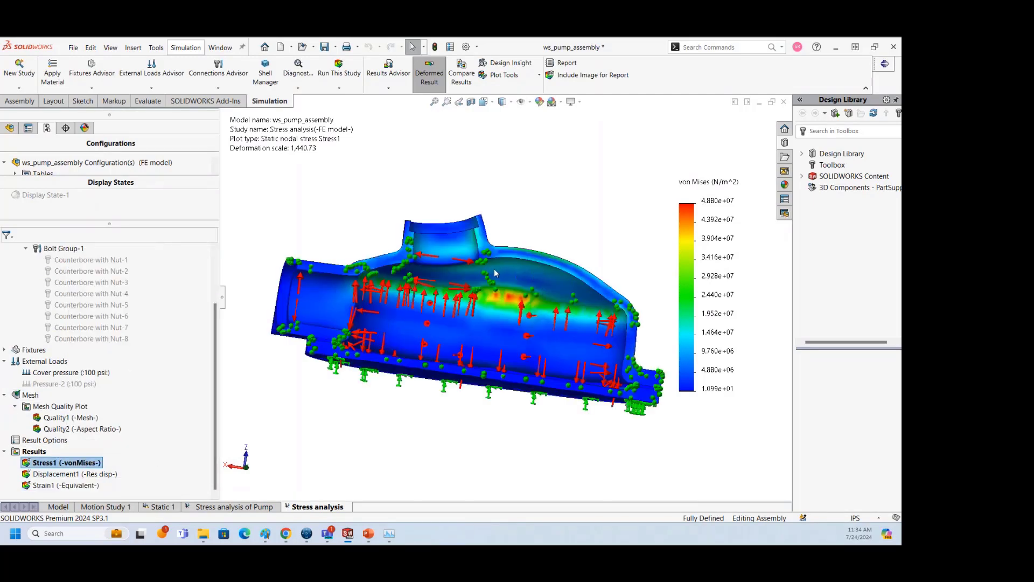
{"action": "right_click", "coordinate": [65, 464]}
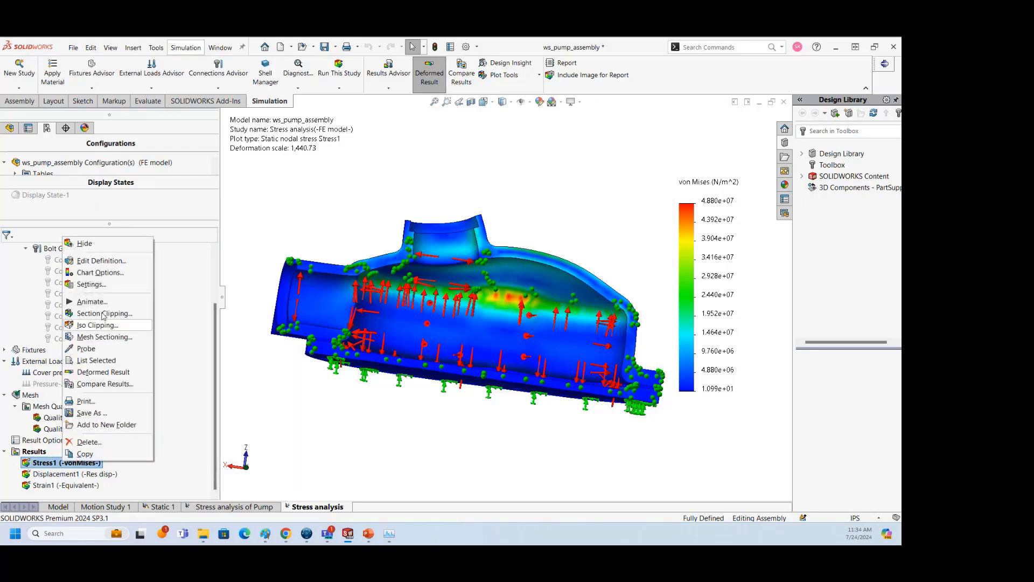
{"action": "left_click", "coordinate": [113, 261]}
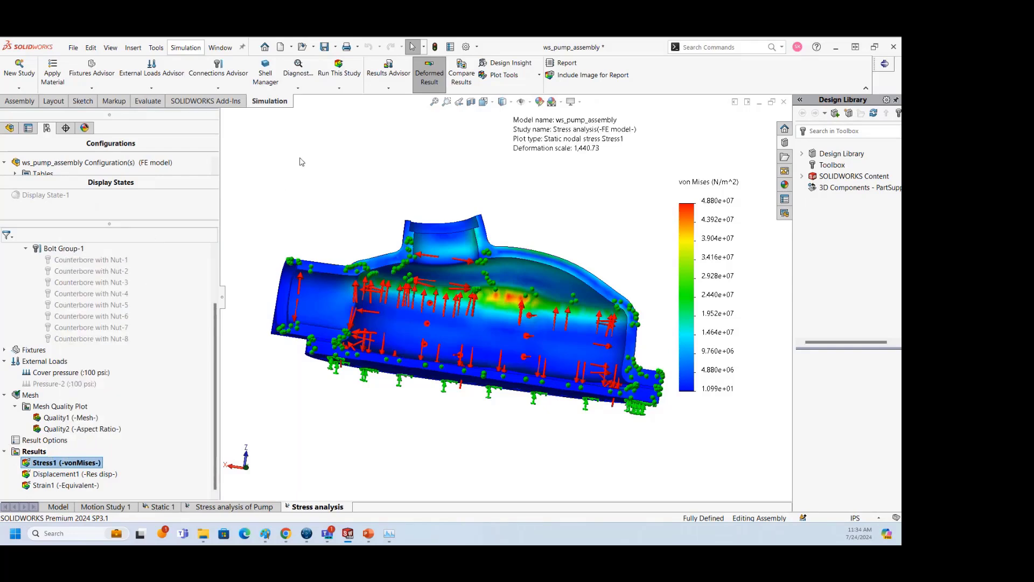
{"action": "left_click", "coordinate": [114, 230]}
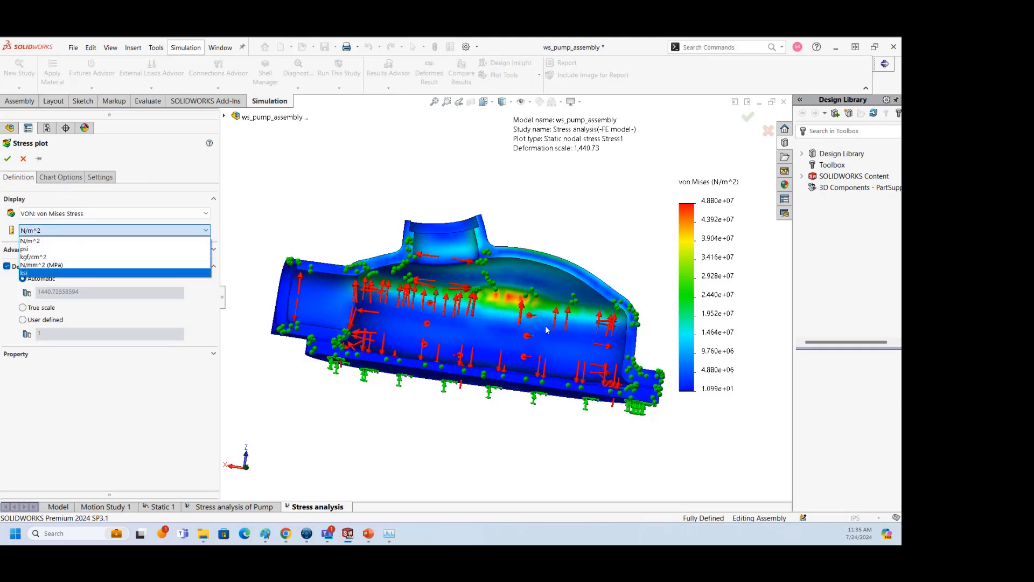
{"action": "left_click", "coordinate": [537, 442]}
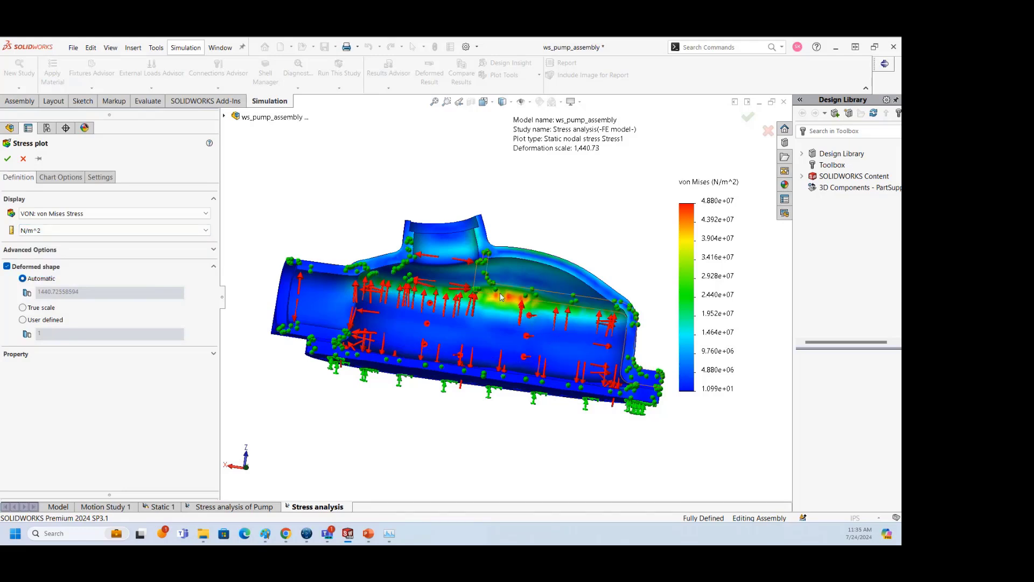
{"action": "left_click", "coordinate": [69, 233]}
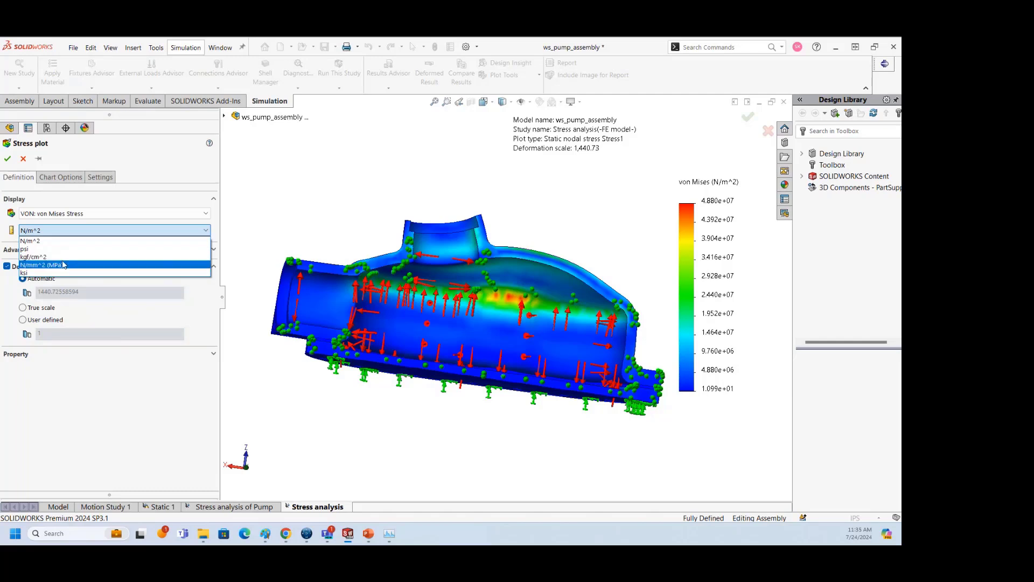
{"action": "left_click", "coordinate": [62, 260]}
Set the stress plot's deformed shape to true scale and its legend number format to floating, and apply the changes
{"action": "left_click", "coordinate": [59, 251]}
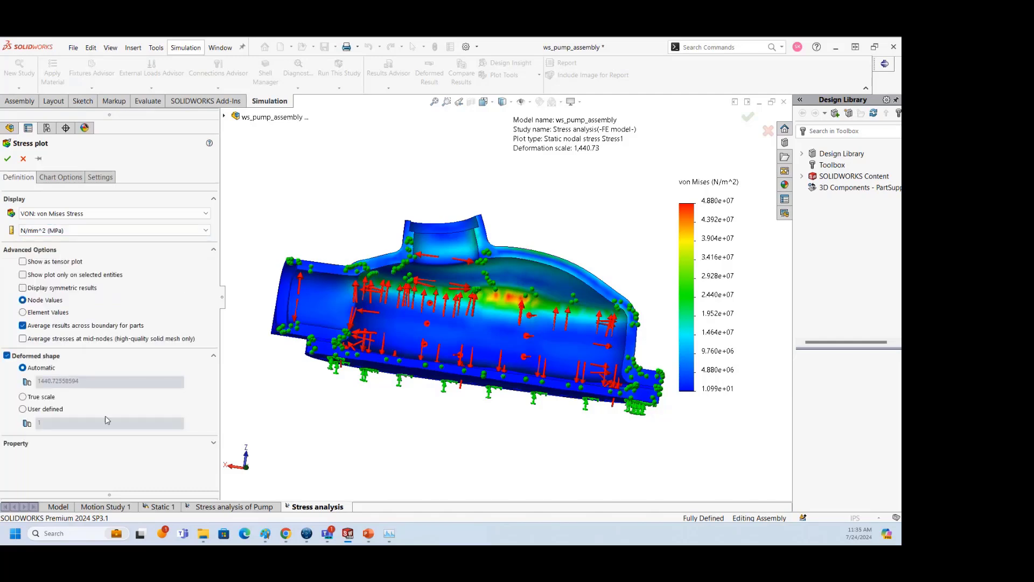
{"action": "left_click", "coordinate": [22, 397]}
{"action": "left_click", "coordinate": [61, 177]}
{"action": "left_click", "coordinate": [54, 437]}
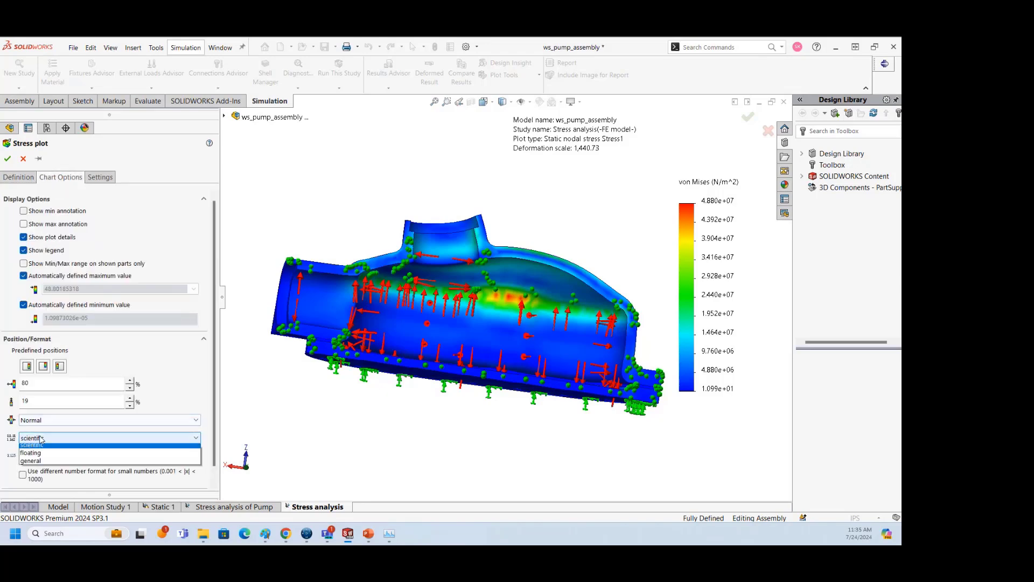
{"action": "left_click", "coordinate": [44, 450]}
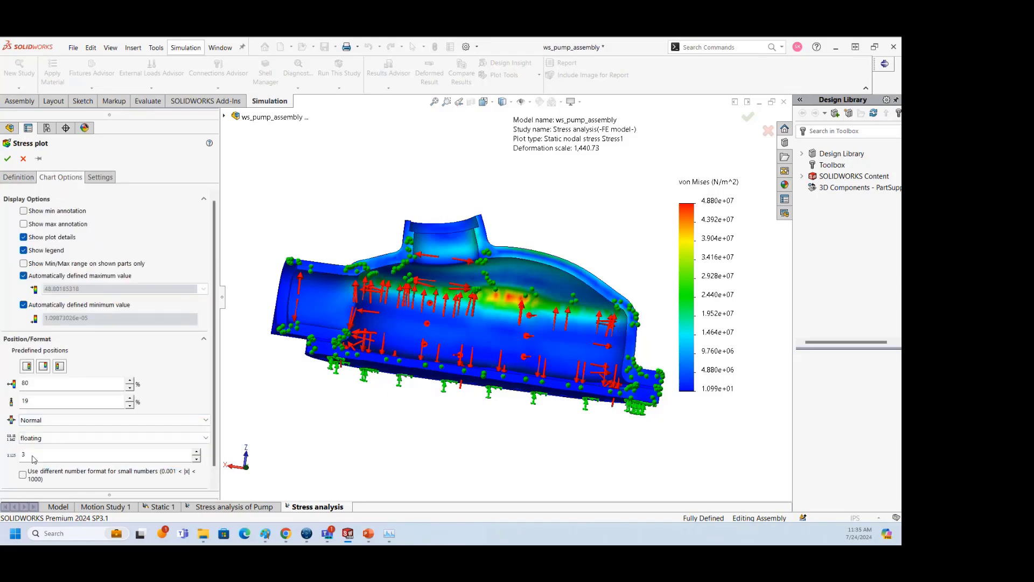
{"action": "left_click", "coordinate": [7, 159]}
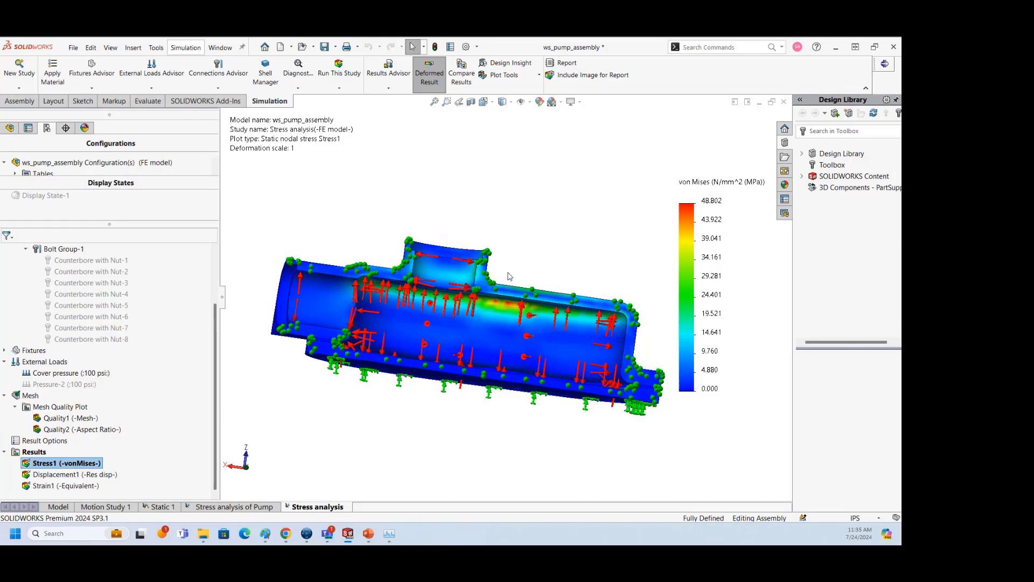
Show the maximum-stress annotation on the von Mises plot and open the Stress1 plot definition for editing
{"action": "middle_click_drag", "start_coordinate": [509, 276], "coordinate": [388, 223]}
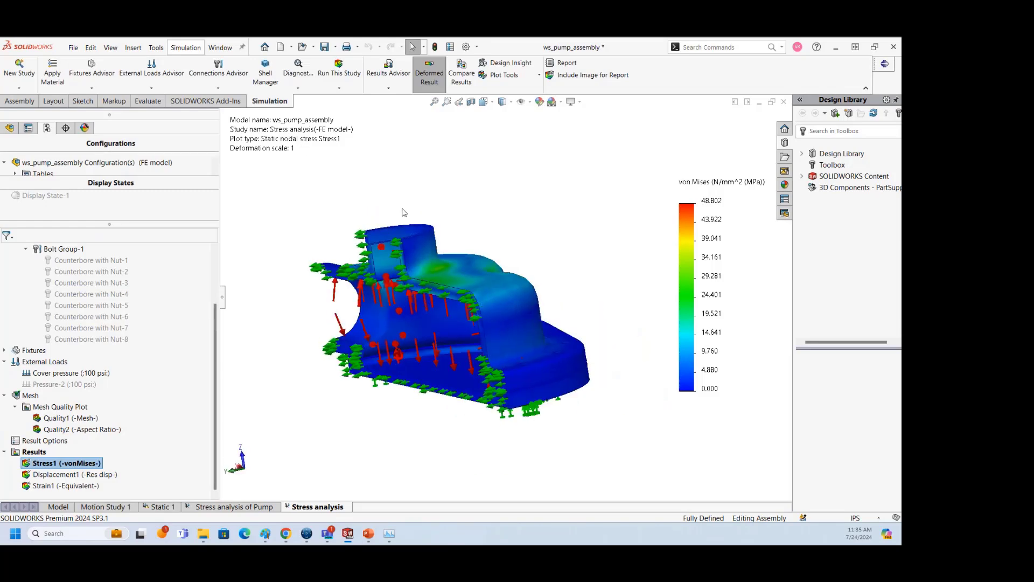
{"action": "middle_click_drag", "start_coordinate": [418, 295], "coordinate": [556, 284]}
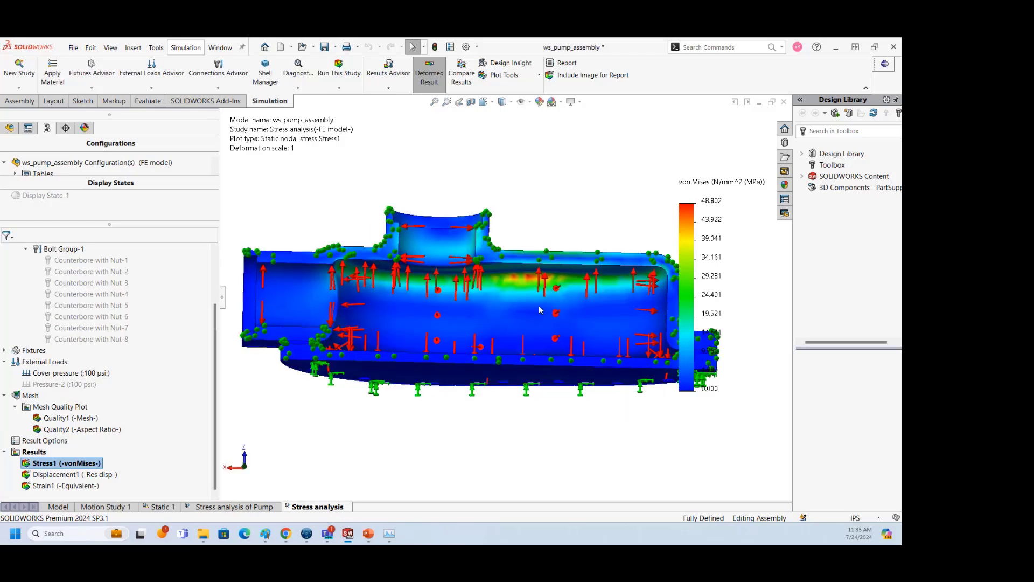
{"action": "scroll", "coordinate": [544, 302], "scroll_direction": "up", "scroll_amount": 3}
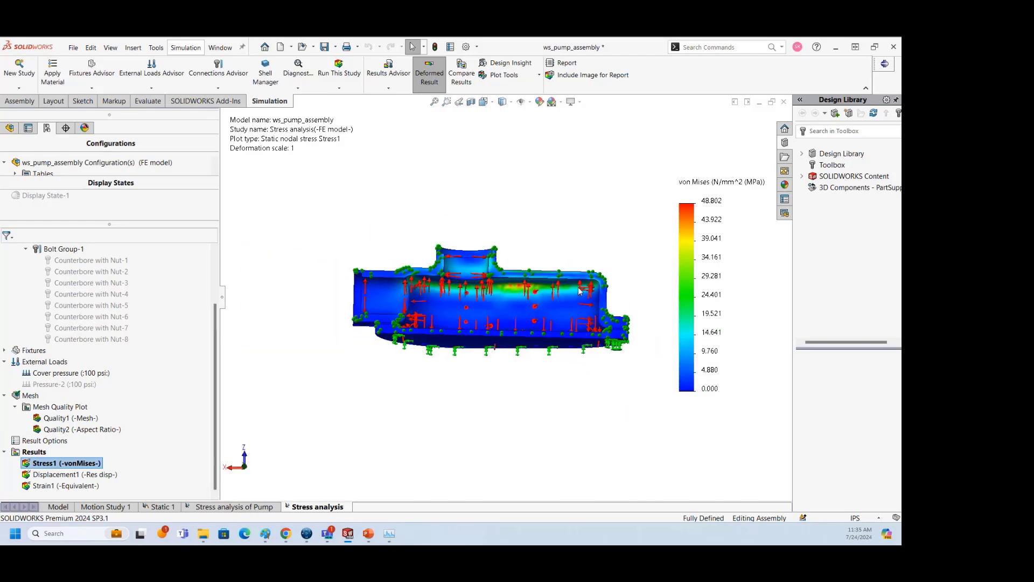
{"action": "double_click", "coordinate": [710, 211]}
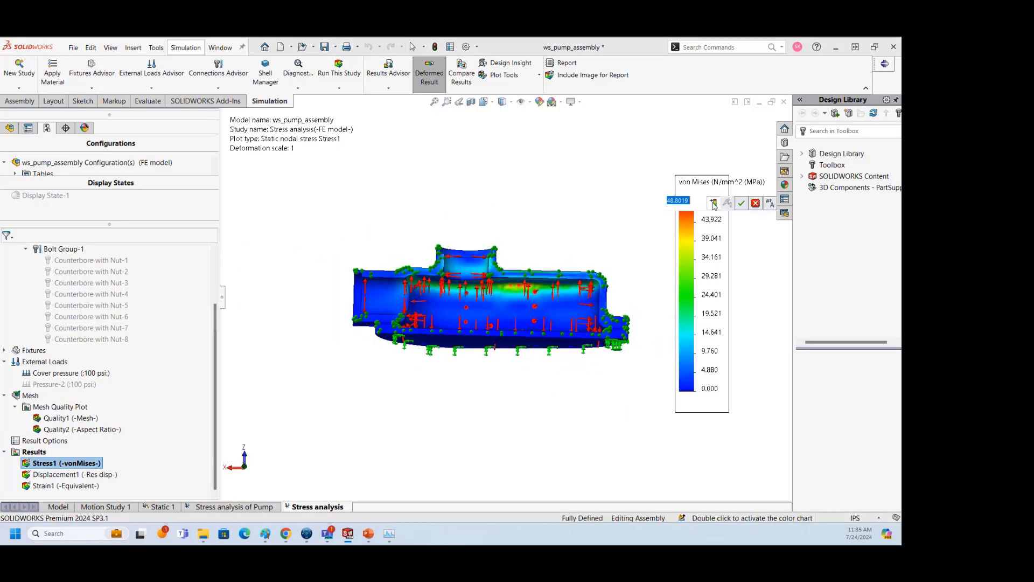
{"action": "left_click", "coordinate": [755, 203]}
{"action": "left_click_drag", "start_coordinate": [552, 299], "coordinate": [599, 214]}
{"action": "scroll", "coordinate": [581, 238], "scroll_direction": "down", "scroll_amount": 5}
{"action": "scroll", "coordinate": [551, 295], "scroll_direction": "up", "scroll_amount": 6}
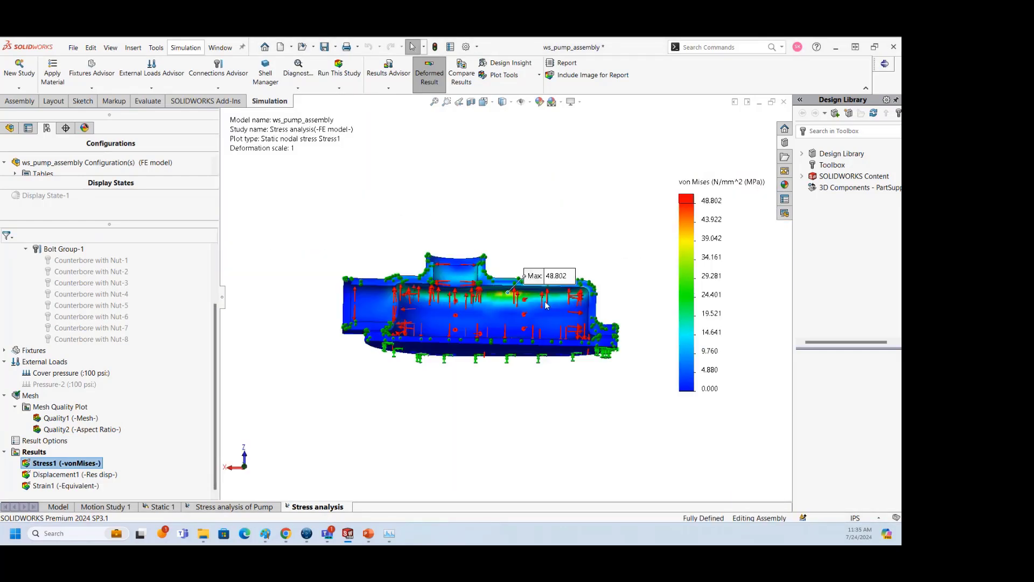
{"action": "middle_click_drag", "start_coordinate": [532, 304], "coordinate": [507, 305]}
{"action": "right_click", "coordinate": [64, 463]}
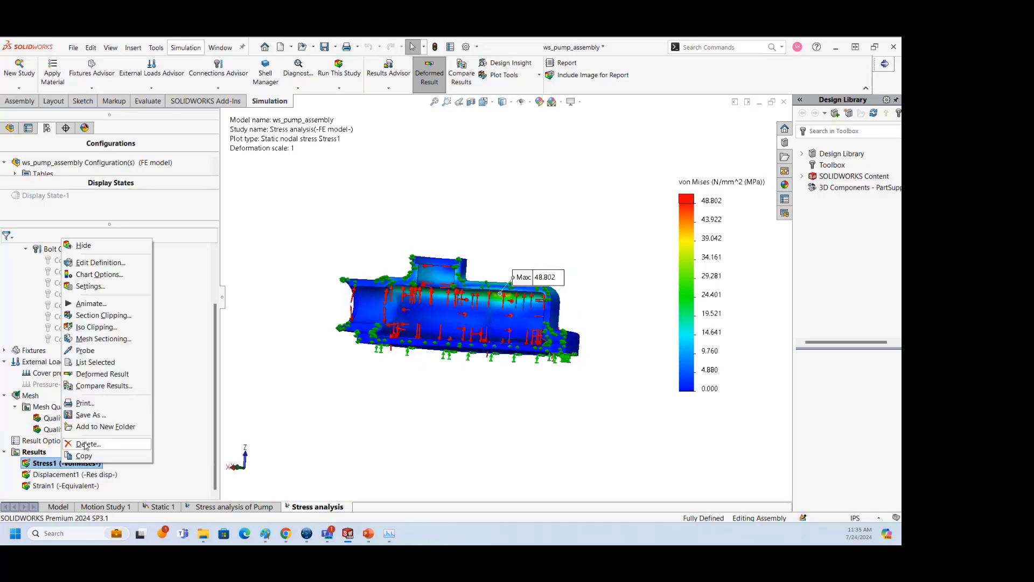
{"action": "left_click", "coordinate": [110, 266]}
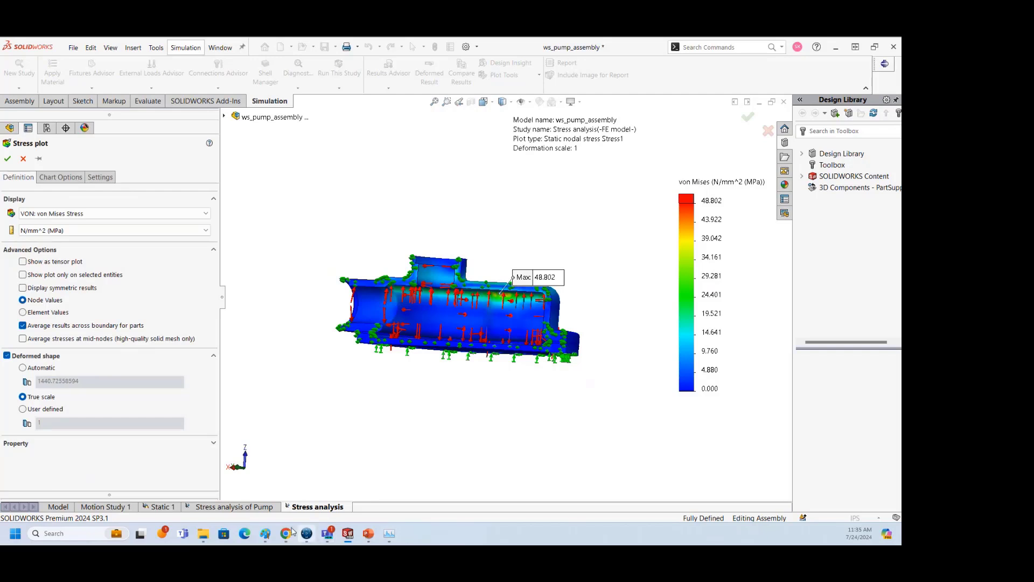
Switch to Paint and sketch a rectangle split by two diagonals beside the stress-strain curve, numbering the four triangles 1 to 4
{"action": "left_click", "coordinate": [265, 534]}
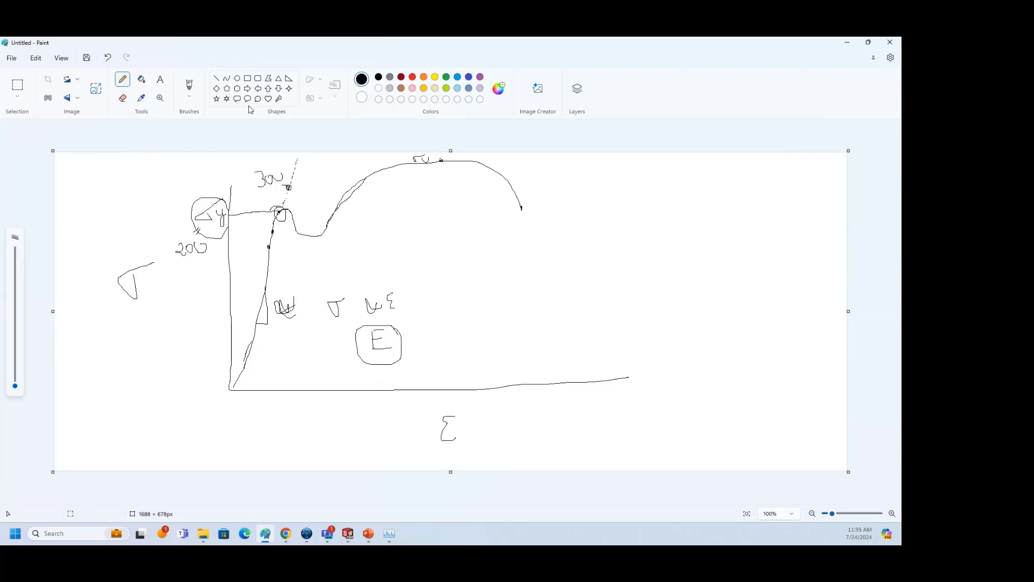
{"action": "mouse_move", "coordinate": [575, 206]}
{"action": "left_mouse_down"}
{"action": "mouse_move", "coordinate": [582, 311]}
{"action": "mouse_move", "coordinate": [793, 293]}
{"action": "mouse_move", "coordinate": [776, 190]}
{"action": "mouse_move", "coordinate": [578, 200]}
{"action": "mouse_move", "coordinate": [779, 276]}
{"action": "mouse_move", "coordinate": [793, 292]}
{"action": "left_mouse_up"}
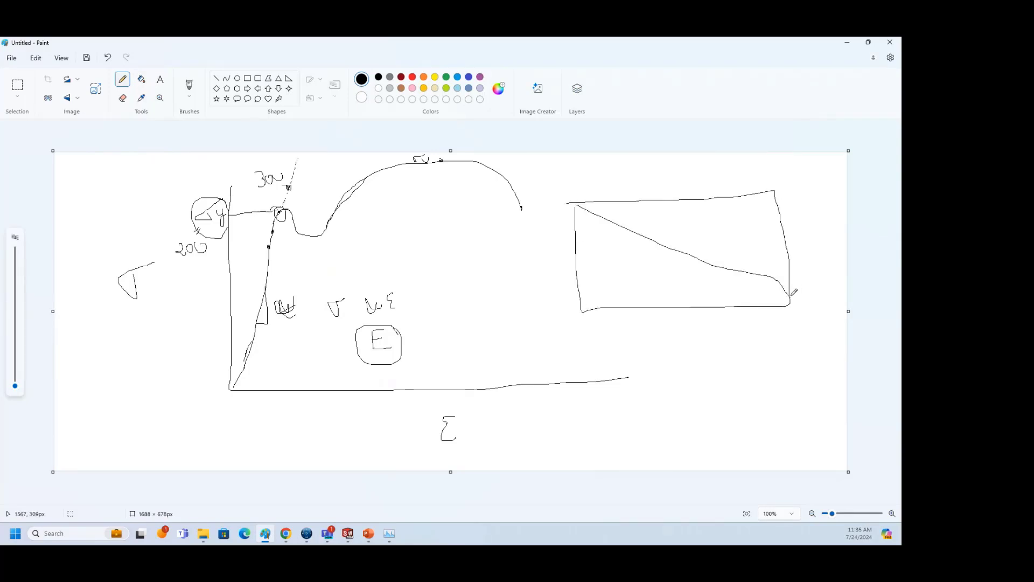
{"action": "left_click_drag", "start_coordinate": [773, 193], "coordinate": [583, 317]}
{"action": "left_click_drag", "start_coordinate": [670, 208], "coordinate": [672, 220]}
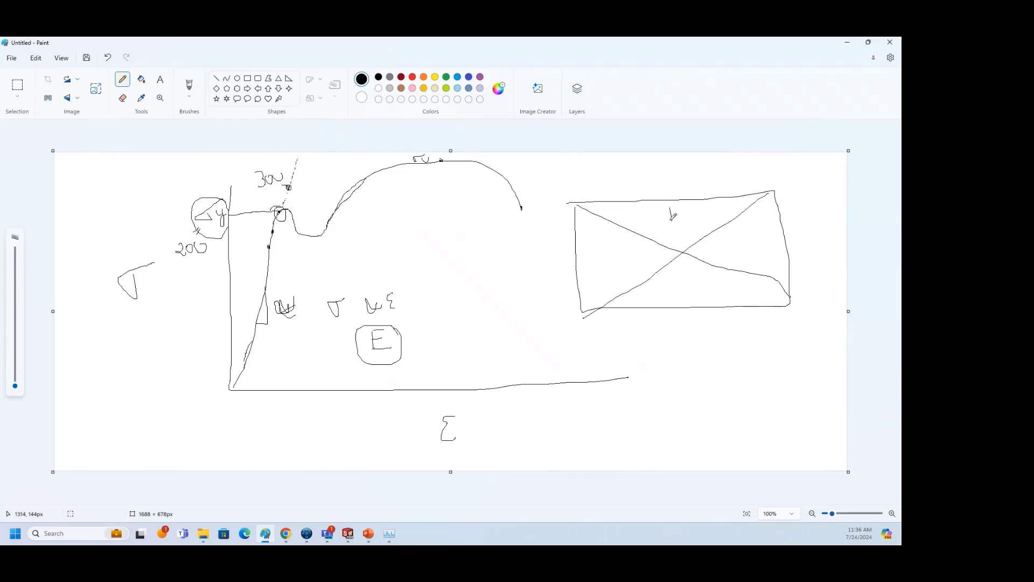
{"action": "mouse_move", "coordinate": [608, 231]}
{"action": "left_mouse_down"}
{"action": "mouse_move", "coordinate": [608, 251]}
{"action": "mouse_move", "coordinate": [622, 256]}
{"action": "left_mouse_up"}
{"action": "left_click_drag", "start_coordinate": [688, 276], "coordinate": [691, 290]}
{"action": "left_click_drag", "start_coordinate": [758, 240], "coordinate": [770, 246]}
Mark the rectangle's corner nodes, circle the two upper ones, and join three inner points of triangle 1 with lines
{"action": "left_click_drag", "start_coordinate": [577, 201], "coordinate": [577, 205]}
{"action": "left_click_drag", "start_coordinate": [790, 304], "coordinate": [790, 305]}
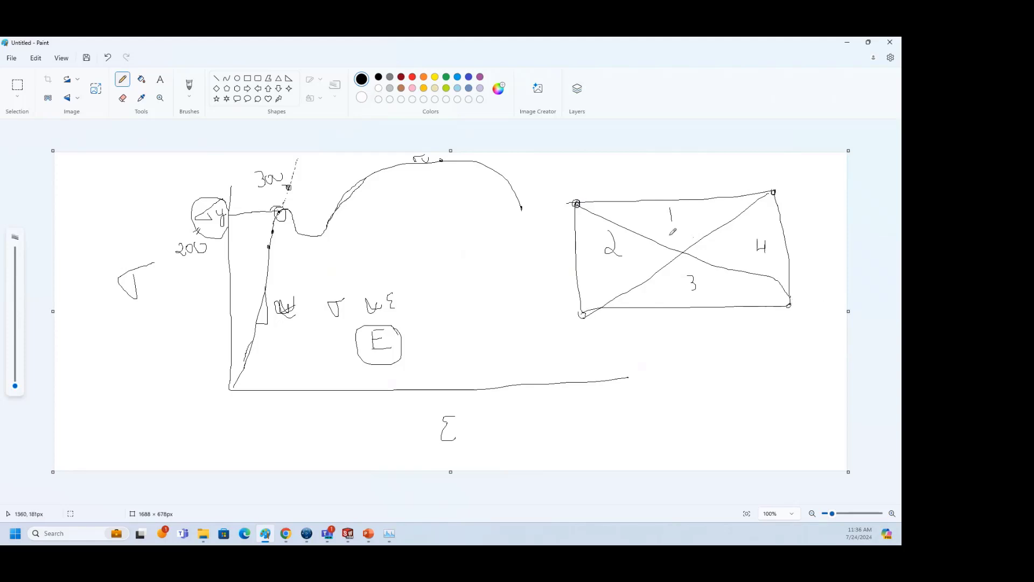
{"action": "left_click", "coordinate": [619, 208]}
{"action": "left_click", "coordinate": [721, 208]}
{"action": "mouse_move", "coordinate": [579, 195]}
{"action": "left_mouse_down"}
{"action": "mouse_move", "coordinate": [587, 213]}
{"action": "mouse_move", "coordinate": [565, 195]}
{"action": "left_mouse_up"}
{"action": "mouse_move", "coordinate": [780, 183]}
{"action": "left_mouse_down"}
{"action": "mouse_move", "coordinate": [781, 200]}
{"action": "mouse_move", "coordinate": [780, 180]}
{"action": "left_mouse_up"}
{"action": "mouse_move", "coordinate": [681, 244]}
{"action": "left_mouse_down"}
{"action": "mouse_move", "coordinate": [636, 216]}
{"action": "mouse_move", "coordinate": [730, 209]}
{"action": "mouse_move", "coordinate": [661, 243]}
{"action": "left_mouse_up"}
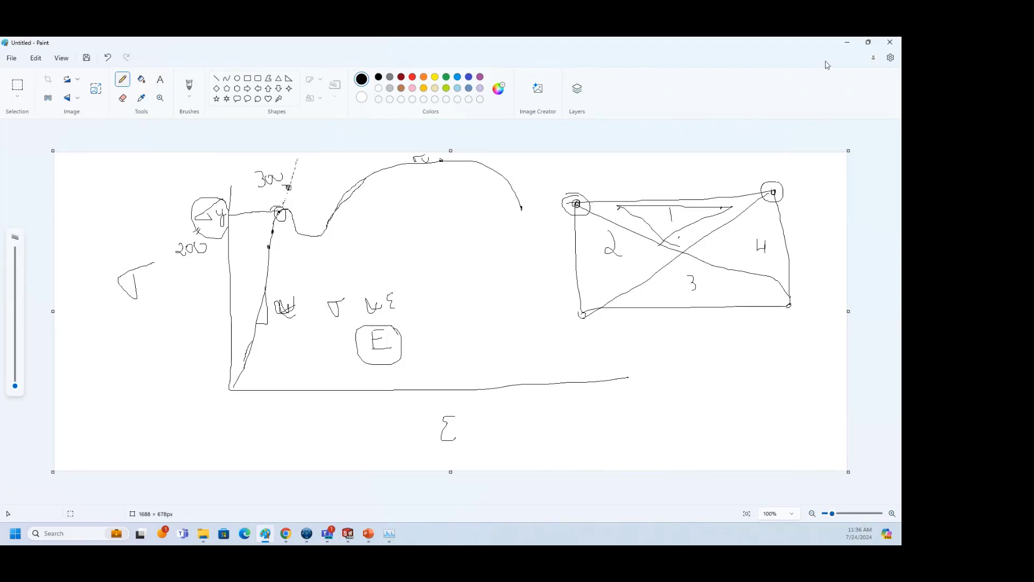
Return to SOLIDWORKS and switch the stress plot from node values to element values
{"action": "left_click", "coordinate": [847, 42]}
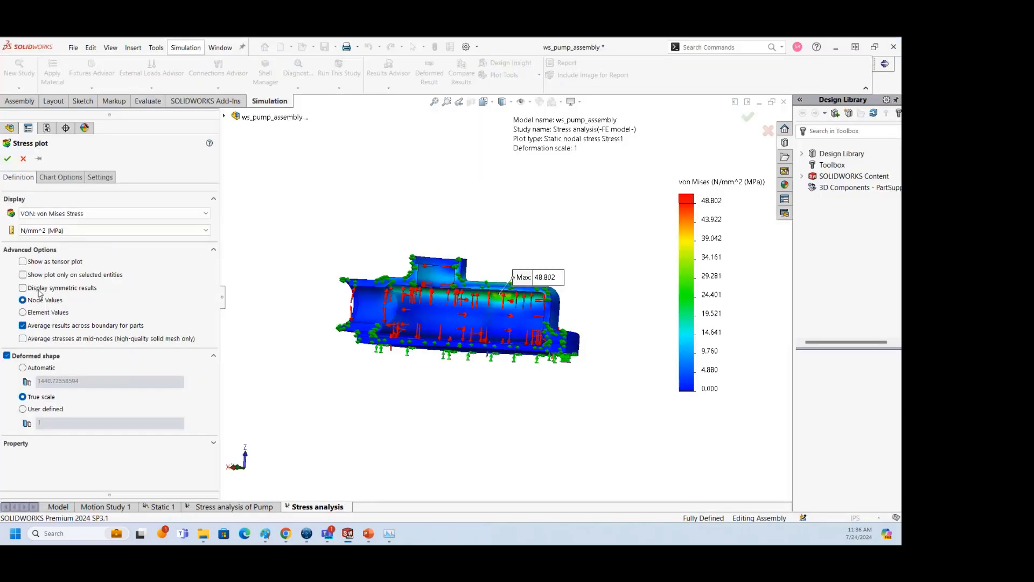
{"action": "left_click", "coordinate": [25, 313]}
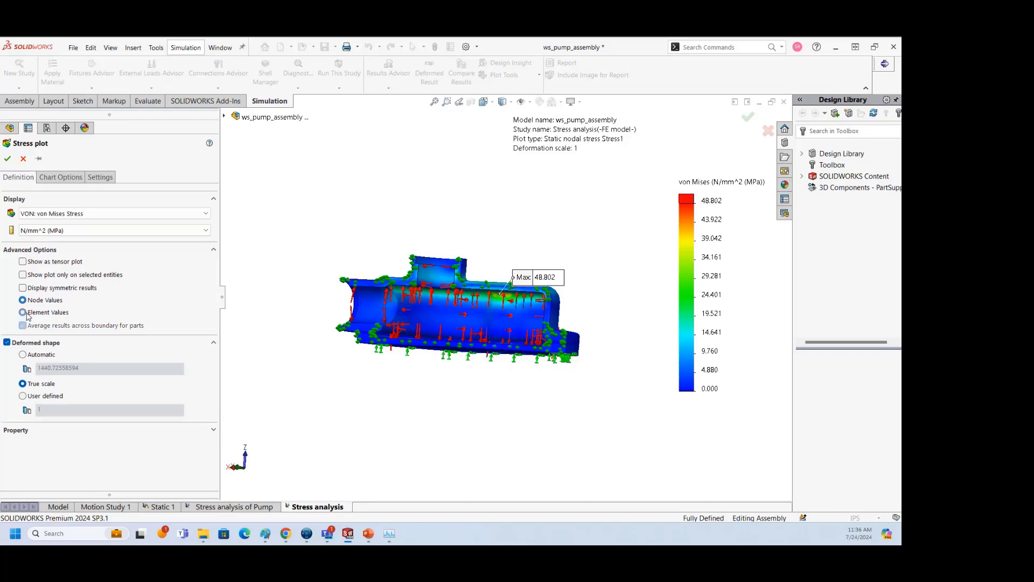
{"action": "left_click", "coordinate": [7, 158]}
{"action": "scroll", "coordinate": [462, 328], "scroll_direction": "down", "scroll_amount": 5}
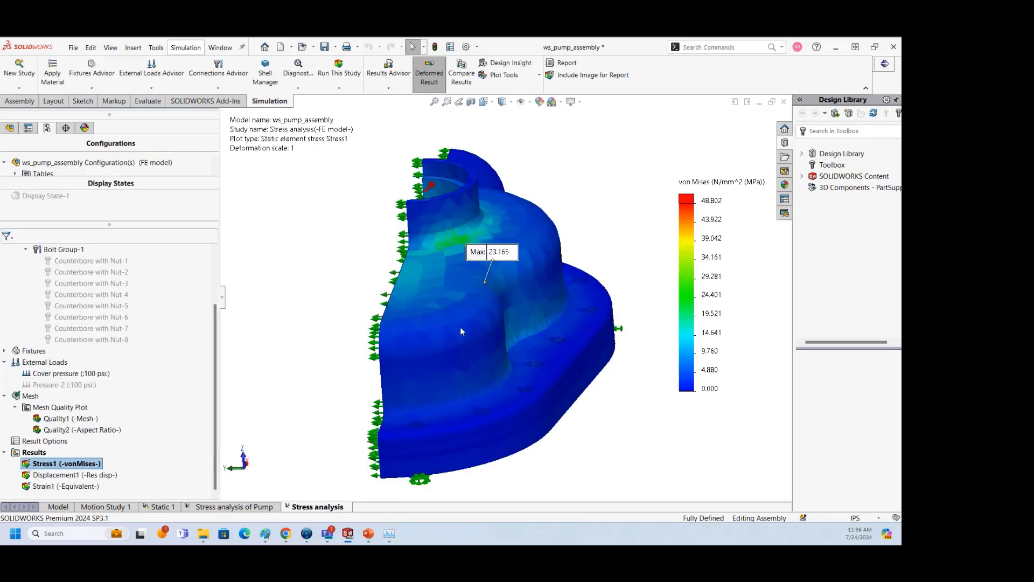
Edit the Stress1 plot definition to use node values and display symmetric results
{"action": "scroll", "coordinate": [450, 317], "scroll_direction": "down", "scroll_amount": 3}
{"action": "scroll", "coordinate": [479, 253], "scroll_direction": "up", "scroll_amount": 3}
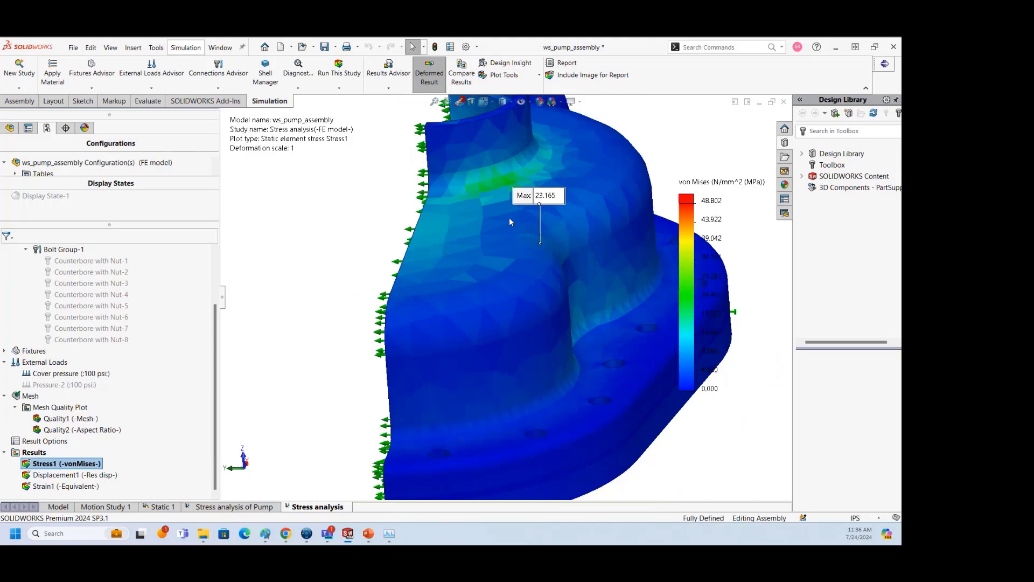
{"action": "right_click", "coordinate": [86, 465]}
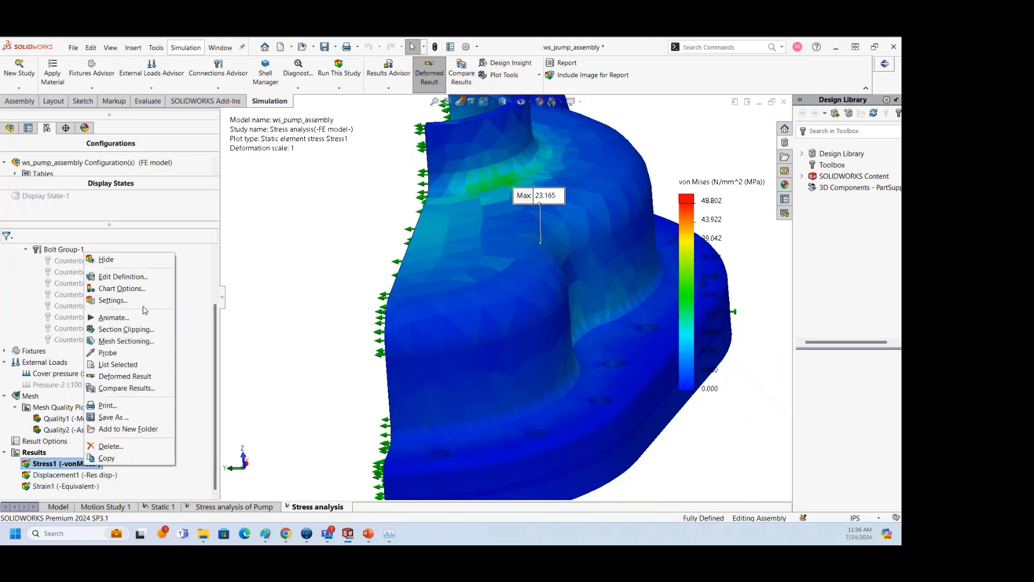
{"action": "left_click", "coordinate": [134, 278]}
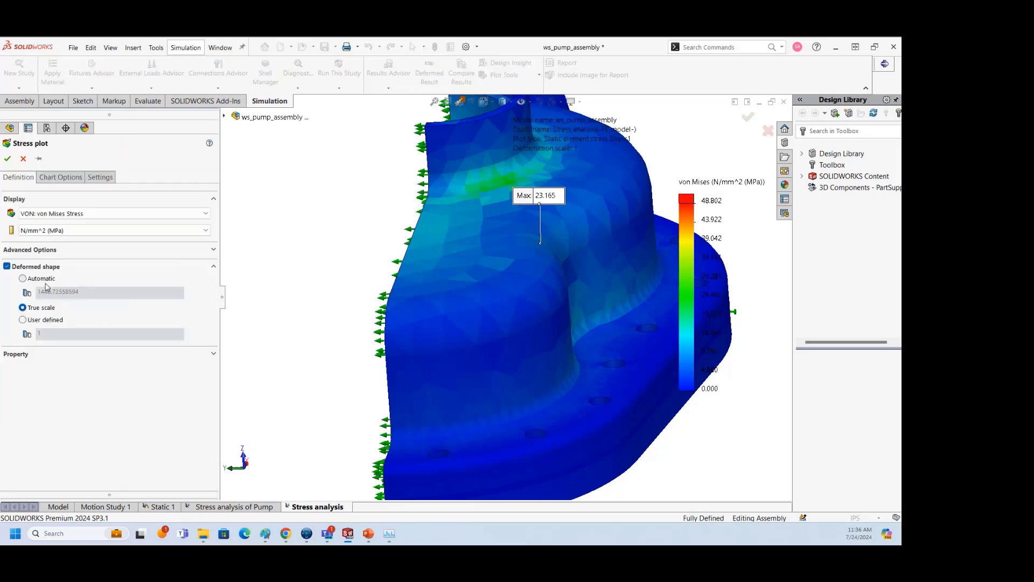
{"action": "left_click", "coordinate": [38, 251]}
{"action": "left_click", "coordinate": [23, 300]}
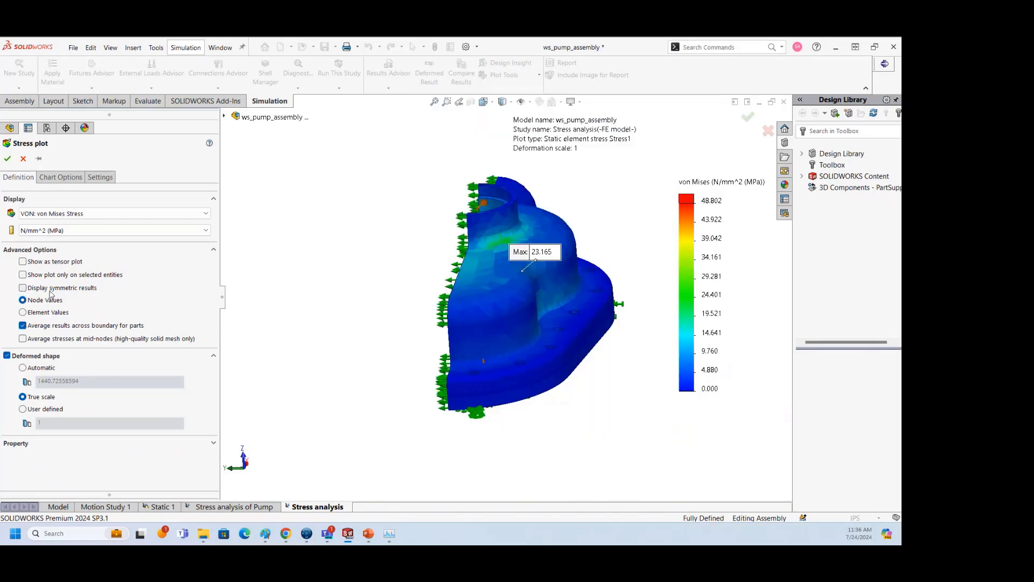
{"action": "left_click", "coordinate": [23, 290]}
{"action": "left_click", "coordinate": [7, 159]}
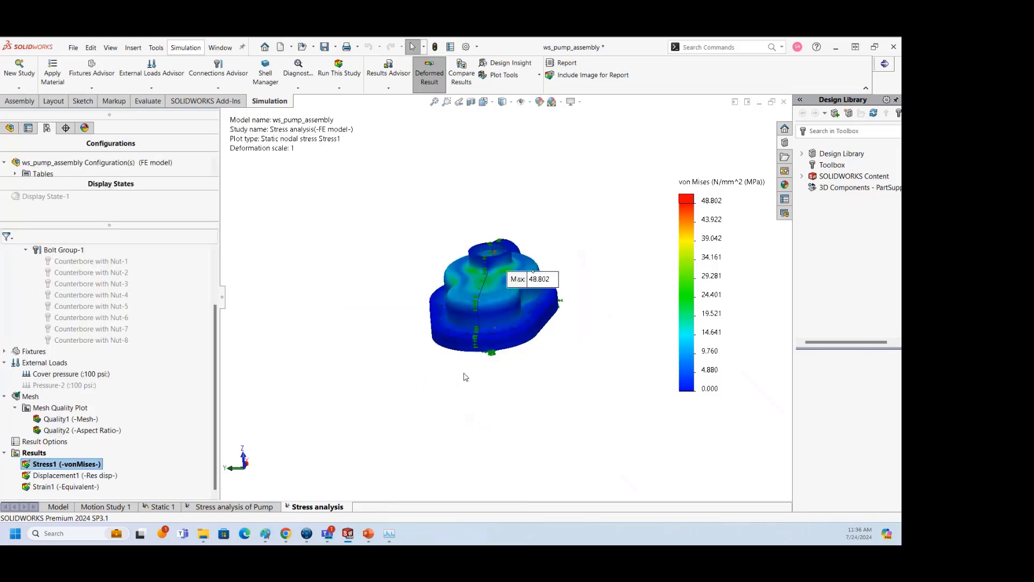
Display the Displacement1 plot, play its deformation animation and close the animation
{"action": "middle_click_drag", "start_coordinate": [465, 377], "coordinate": [495, 387]}
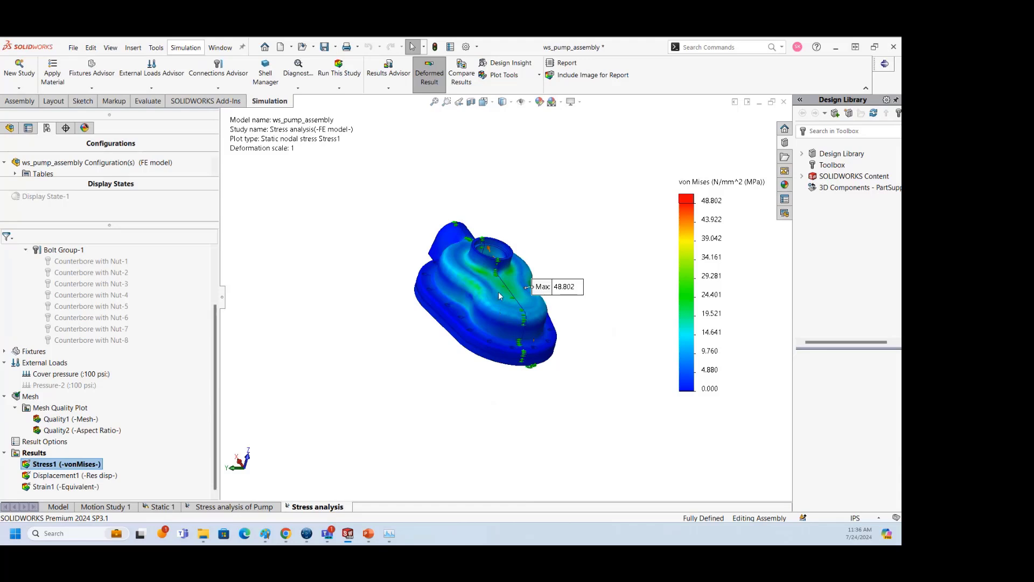
{"action": "middle_click_drag", "start_coordinate": [541, 324], "coordinate": [513, 319]}
{"action": "scroll", "coordinate": [602, 285], "scroll_direction": "down", "scroll_amount": 5}
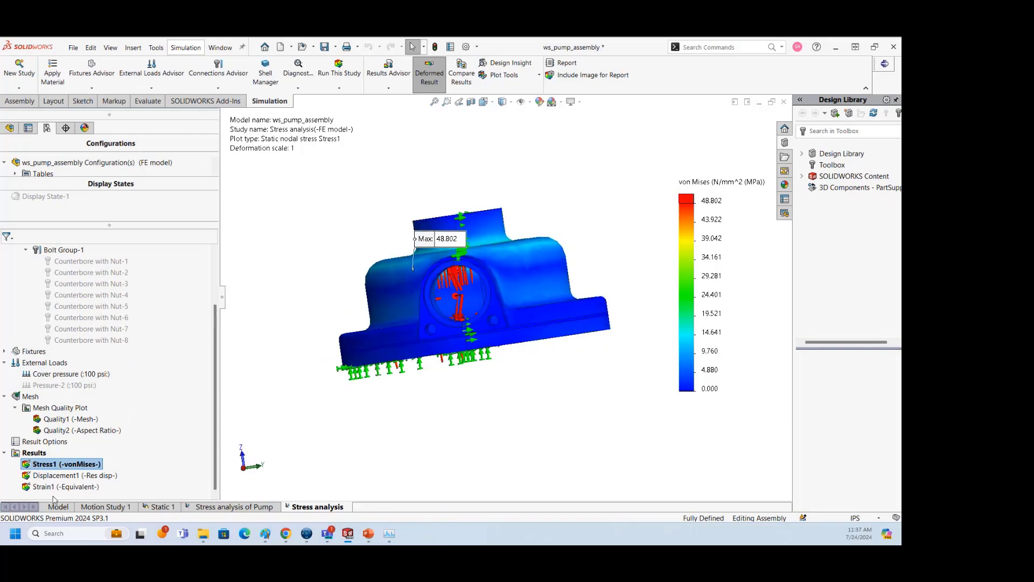
{"action": "double_click", "coordinate": [67, 476]}
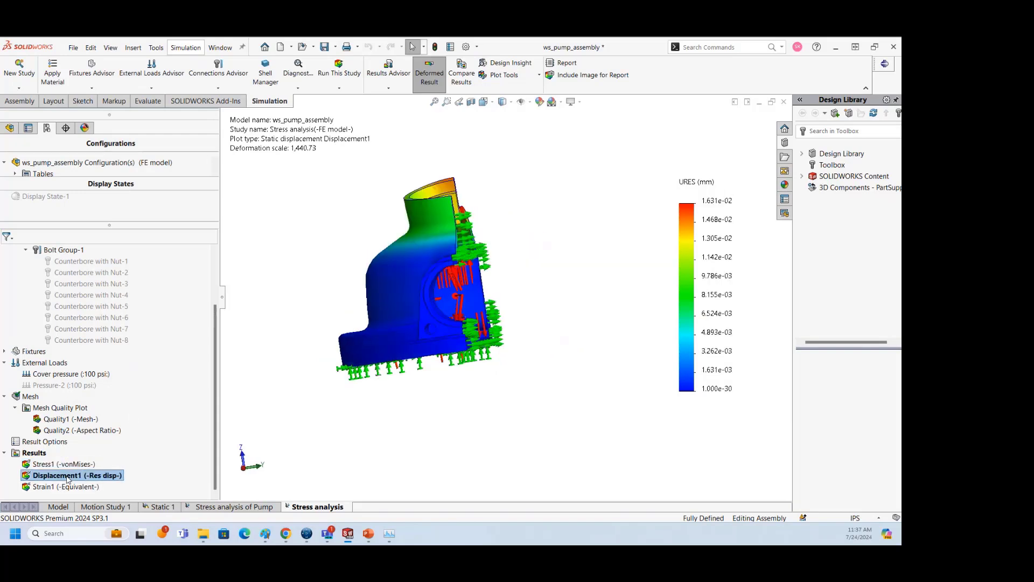
{"action": "right_click", "coordinate": [66, 478]}
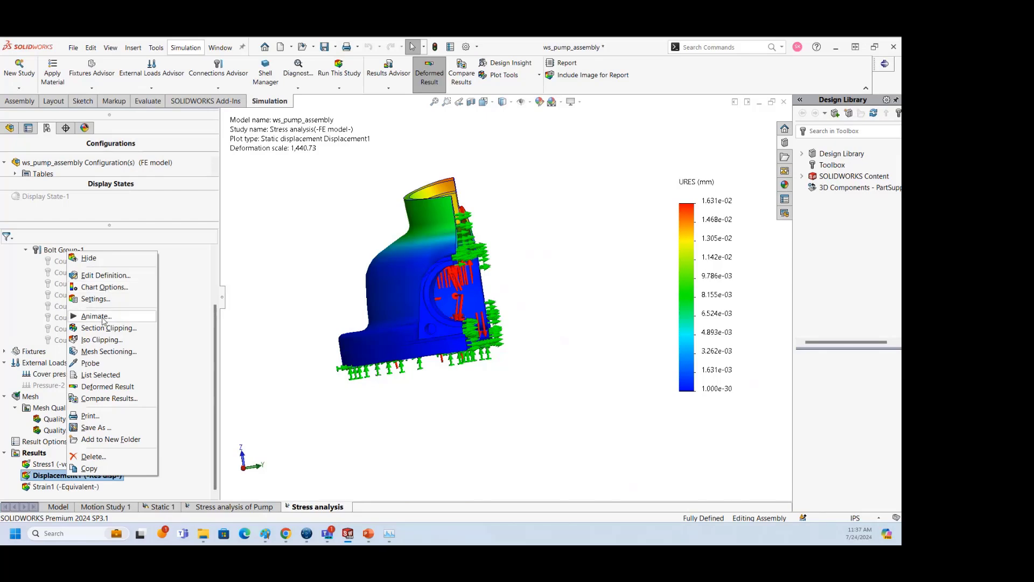
{"action": "left_click", "coordinate": [108, 318]}
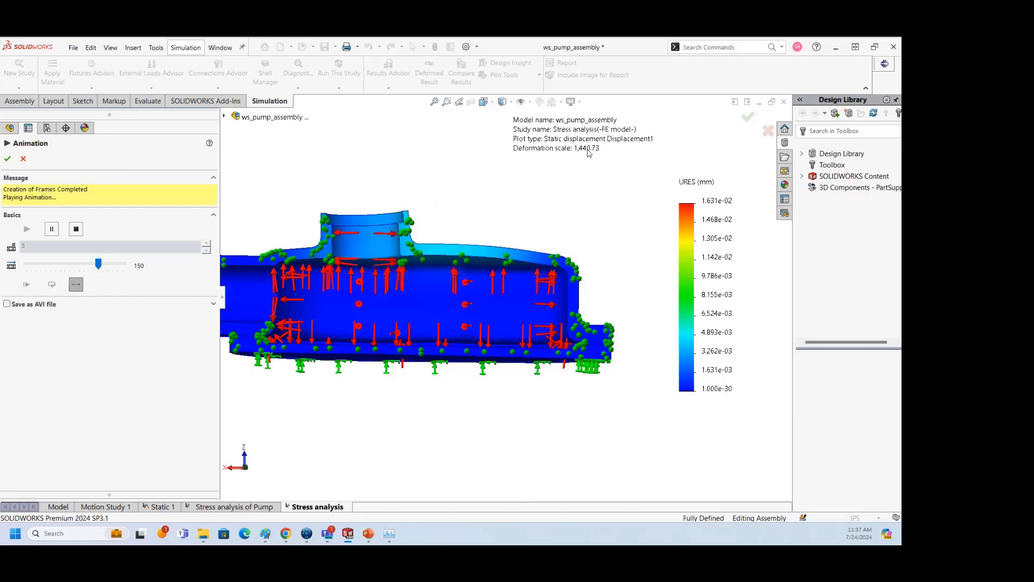
{"action": "left_click", "coordinate": [23, 159]}
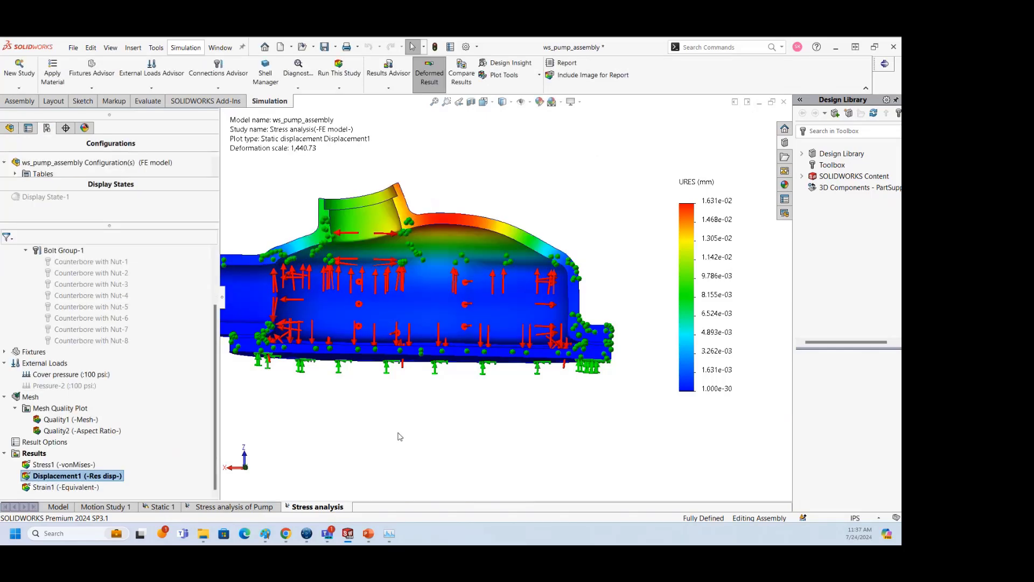
Define a factor of safety plot for all bodies using the Max von Mises Stress criterion and inspect it on the sectioned pump
{"action": "right_click", "coordinate": [36, 454]}
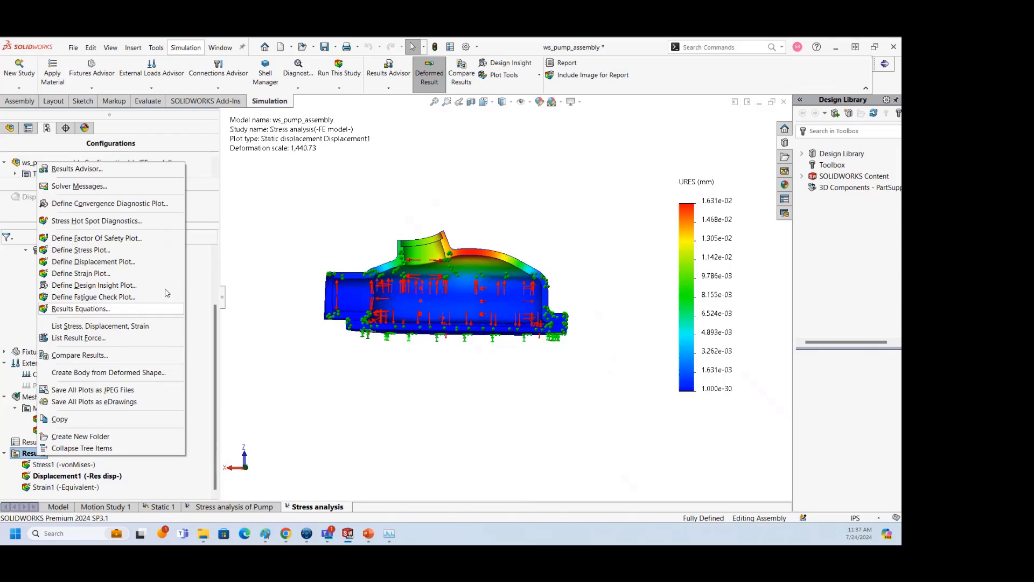
{"action": "left_click", "coordinate": [117, 238]}
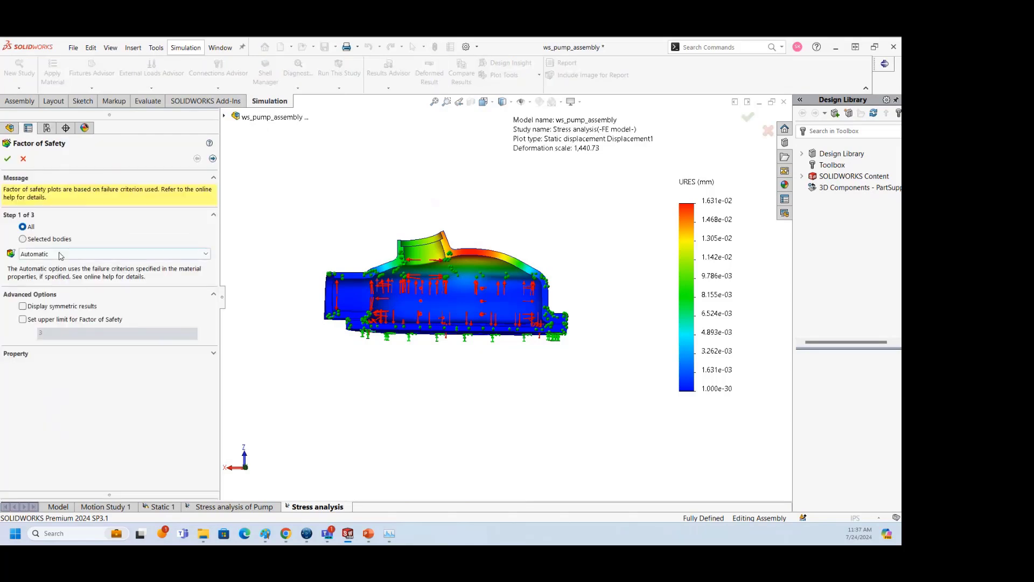
{"action": "left_click", "coordinate": [59, 254]}
{"action": "left_click", "coordinate": [56, 264]}
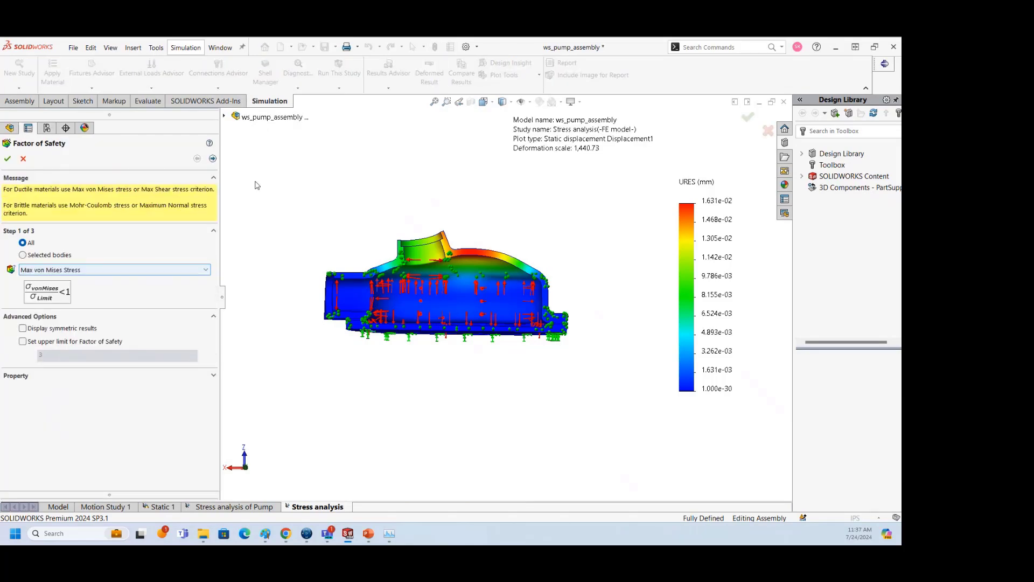
{"action": "left_click", "coordinate": [213, 158]}
{"action": "left_click", "coordinate": [7, 158]}
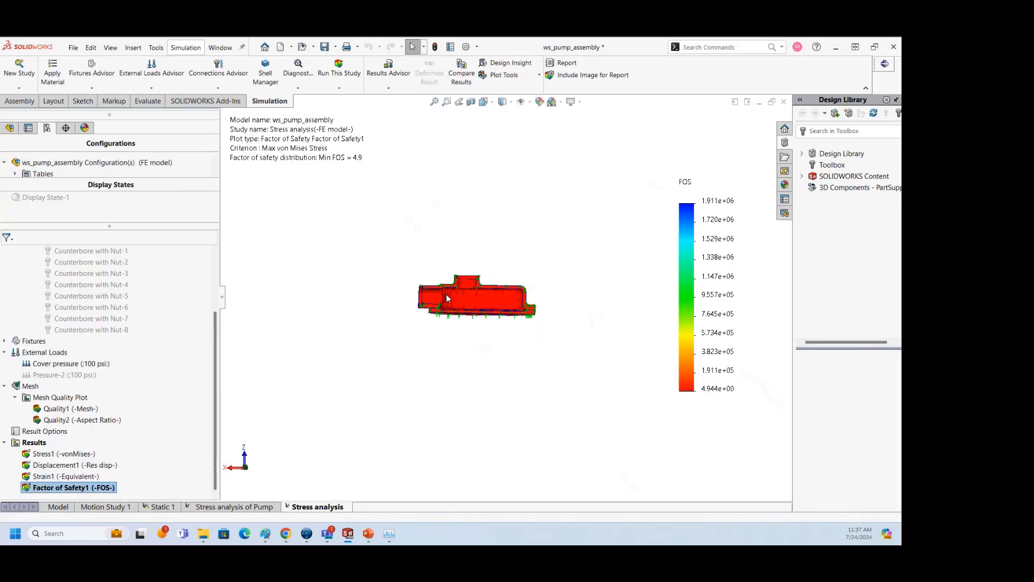
{"action": "scroll", "coordinate": [480, 296], "scroll_direction": "down", "scroll_amount": 8}
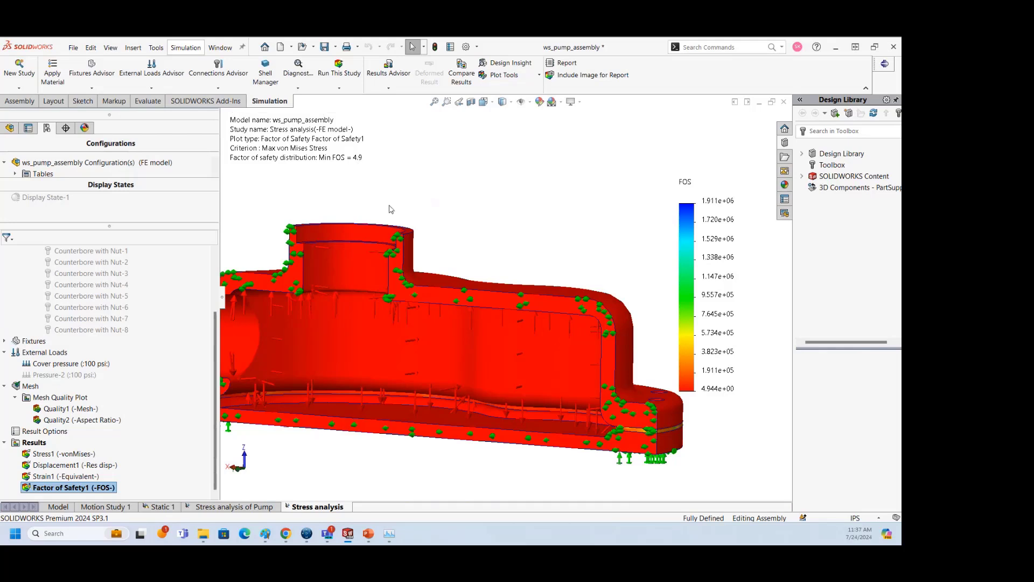
{"action": "scroll", "coordinate": [474, 269], "scroll_direction": "up", "scroll_amount": 5}
{"action": "middle_click_drag", "start_coordinate": [489, 275], "coordinate": [486, 325]}
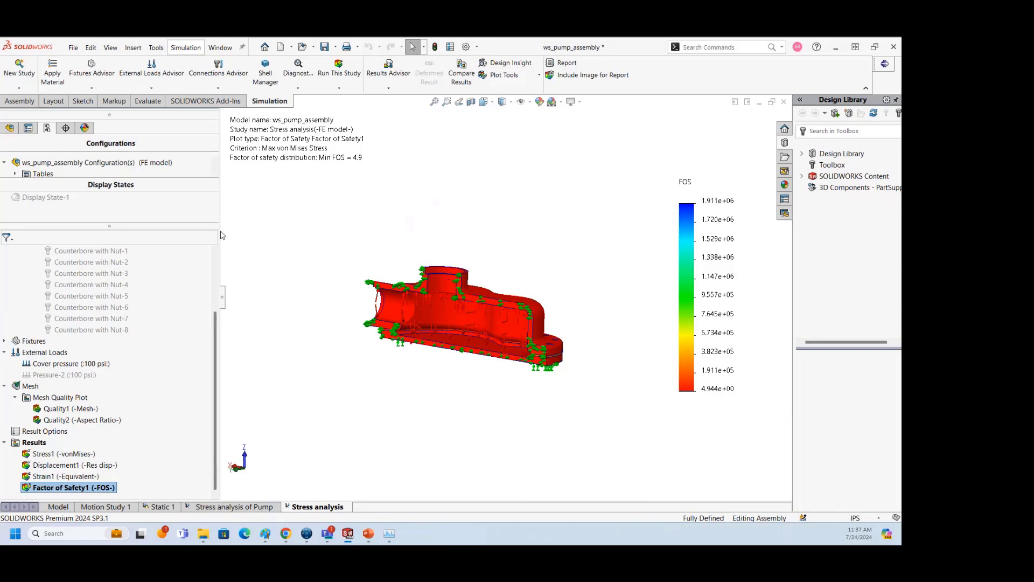
Enlarge the configurations list and redisplay the Stress1 von Mises plot before switching to the PowerPoint presentation
{"action": "left_click_drag", "start_coordinate": [109, 225], "coordinate": [109, 280]}
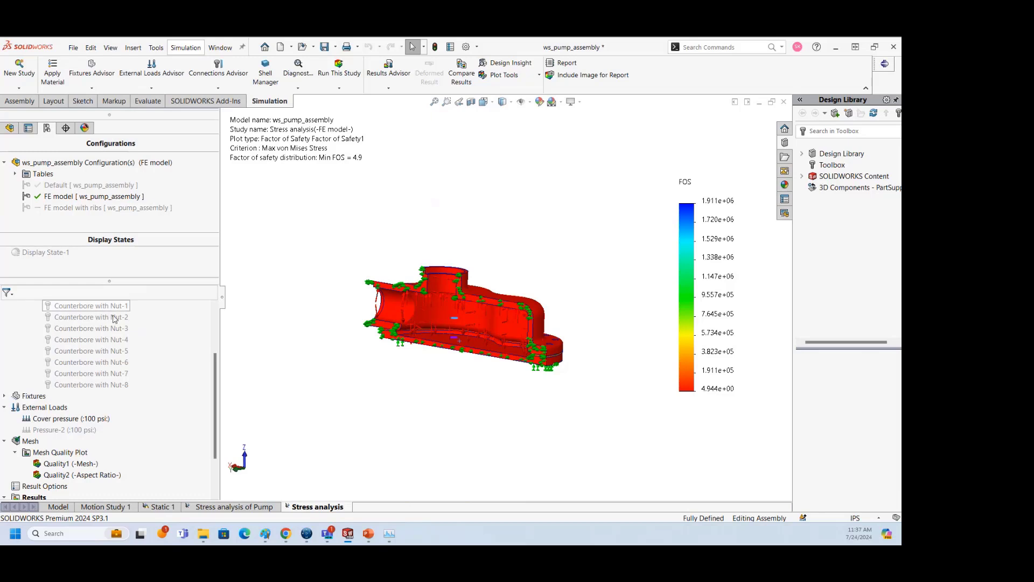
{"action": "scroll", "coordinate": [193, 377], "scroll_direction": "up", "scroll_amount": 3}
{"action": "scroll", "coordinate": [194, 380], "scroll_direction": "down", "scroll_amount": 4}
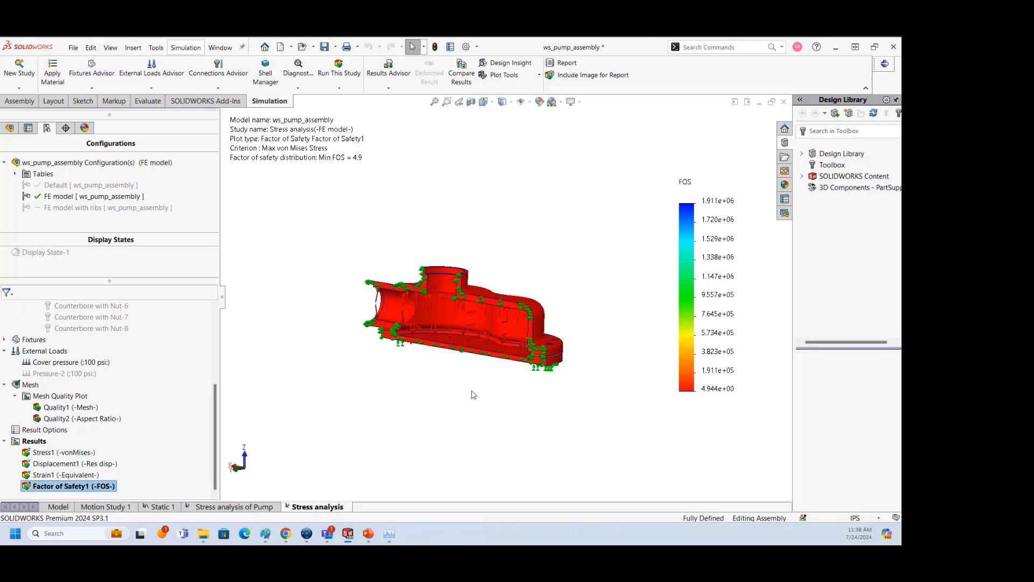
{"action": "double_click", "coordinate": [59, 452]}
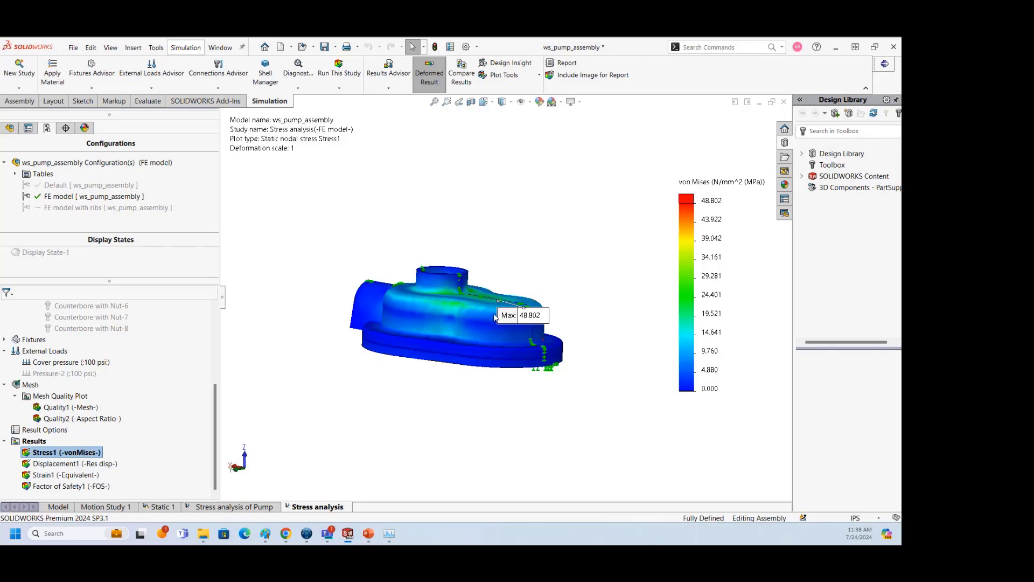
{"action": "left_click", "coordinate": [368, 536]}
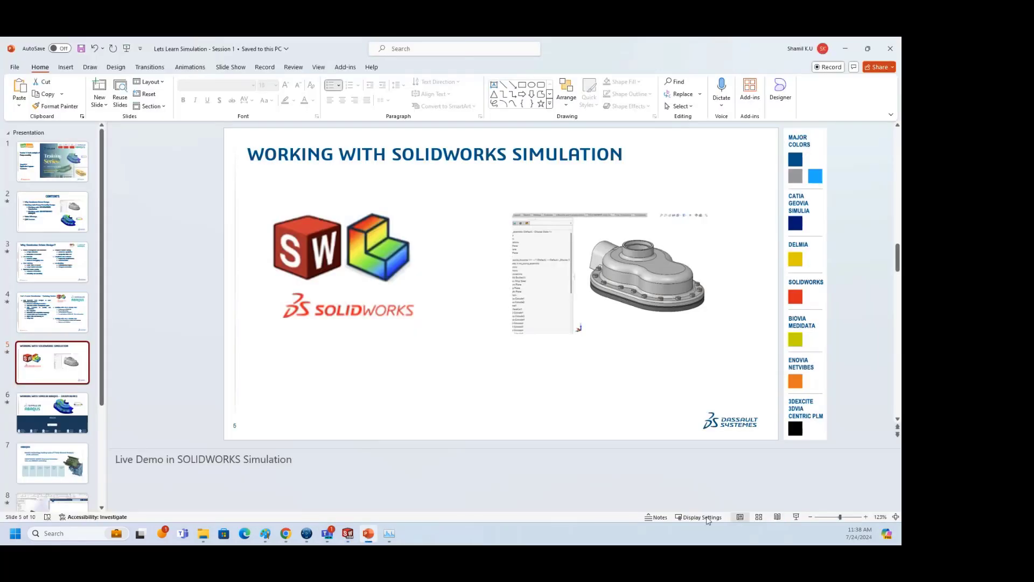
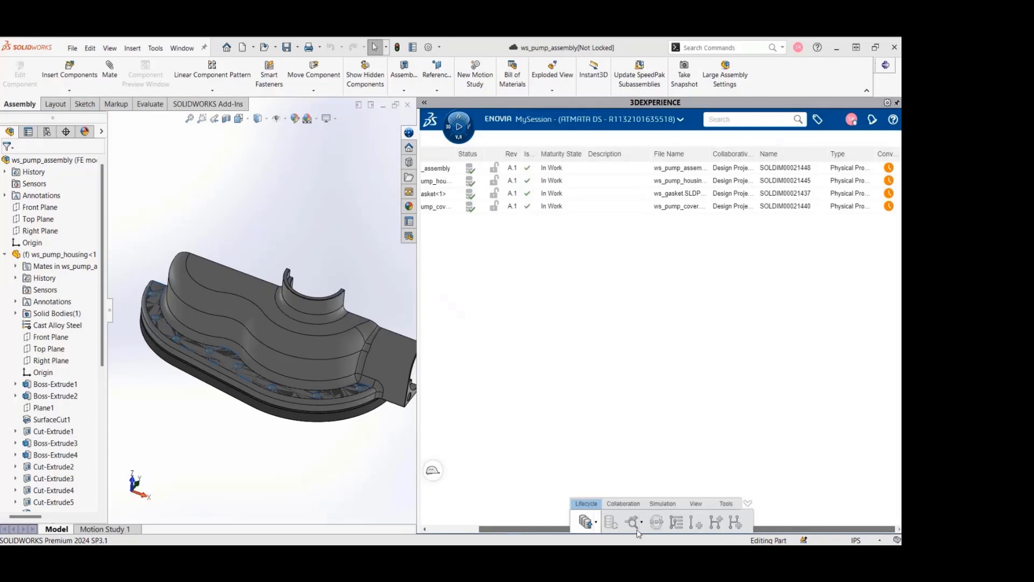
In the 3DEXPERIENCE session, select ws_pump_assembly, search the roles for "stru" and open Linear Structural Validation for it
{"action": "left_click_drag", "start_coordinate": [551, 531], "coordinate": [309, 516]}
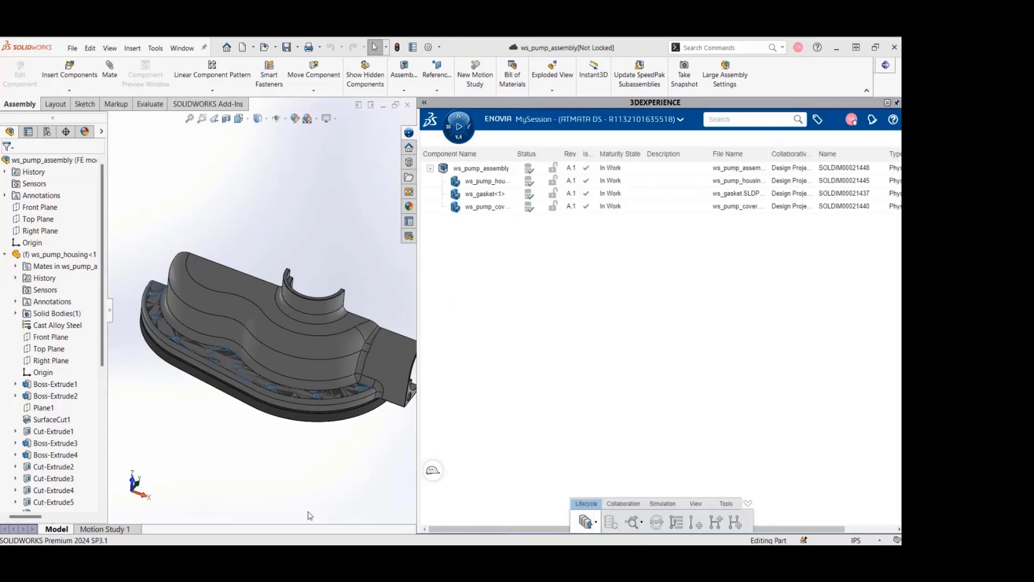
{"action": "left_click", "coordinate": [469, 172]}
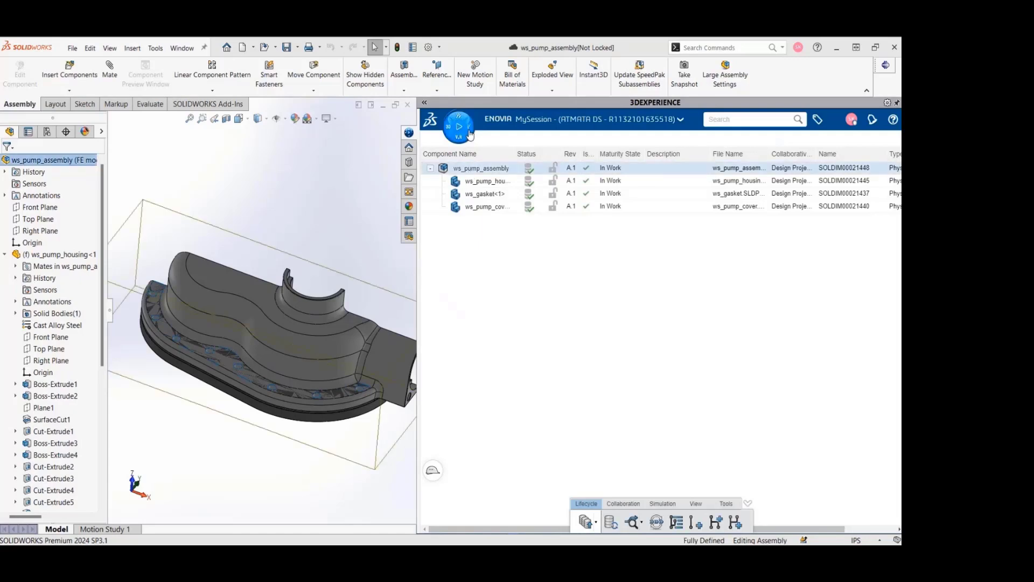
{"action": "left_click", "coordinate": [459, 126]}
{"action": "left_click", "coordinate": [582, 169]}
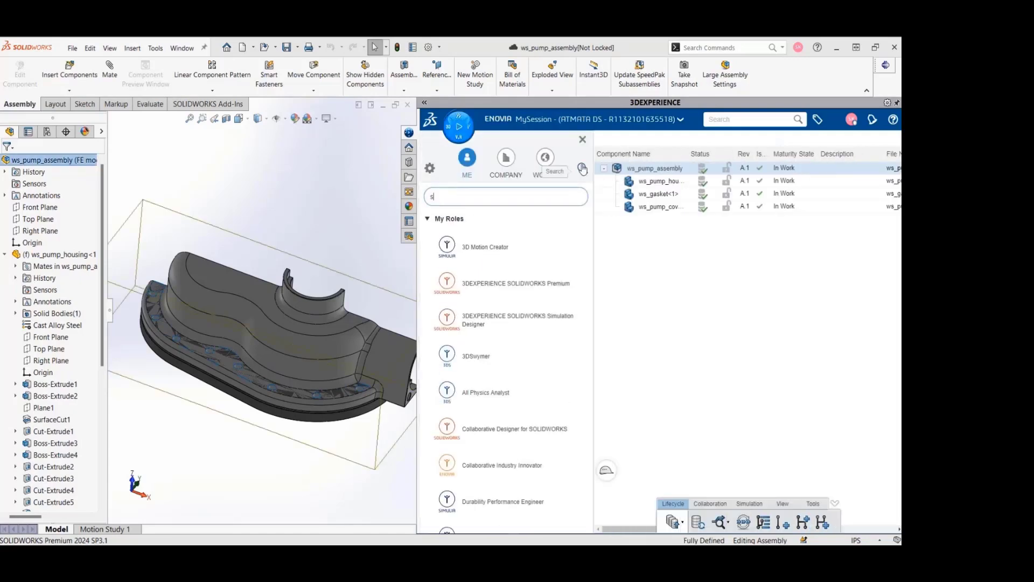
{"action": "type", "text": "tru"}
{"action": "left_click", "coordinate": [456, 250]}
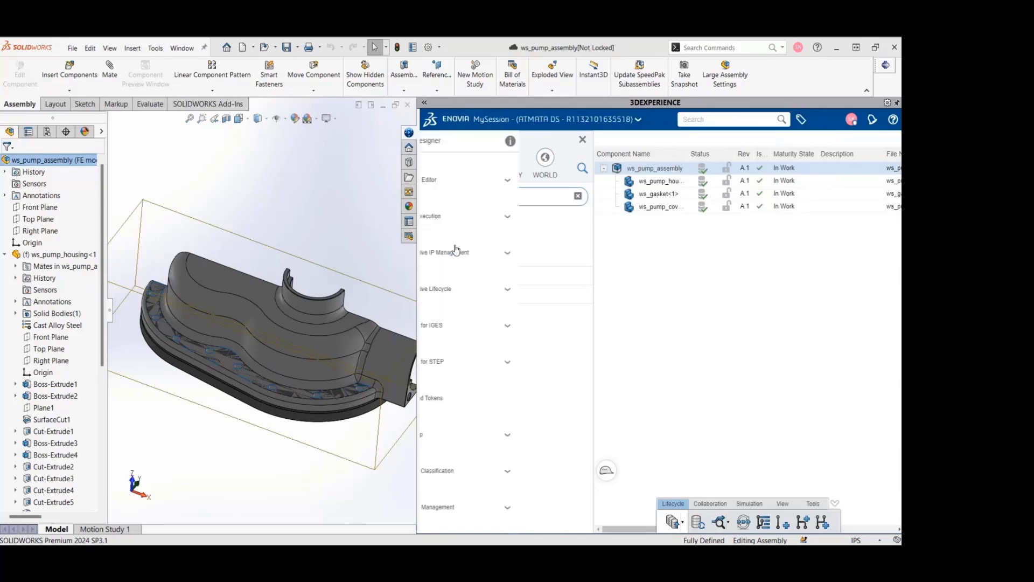
{"action": "scroll", "coordinate": [456, 323], "scroll_direction": "down", "scroll_amount": 3}
{"action": "left_click", "coordinate": [457, 399]}
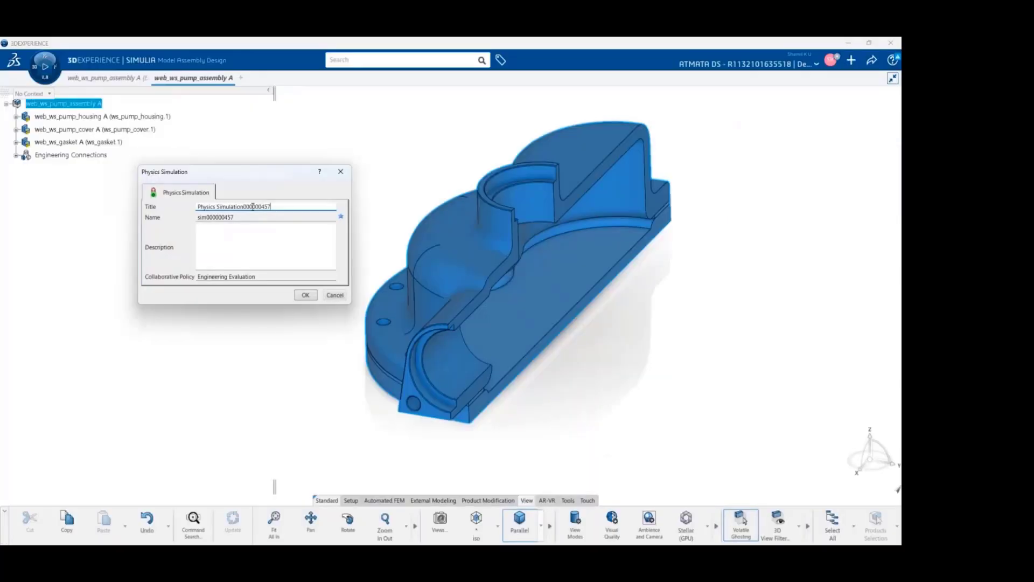
Title the new physics simulation "Stress analysis of pump" and initialize it with the Structural analysis type
{"action": "left_click_drag", "start_coordinate": [253, 207], "coordinate": [166, 207]}
{"action": "type", "text": "Stress analysis of pump"}
{"action": "left_click", "coordinate": [311, 294]}
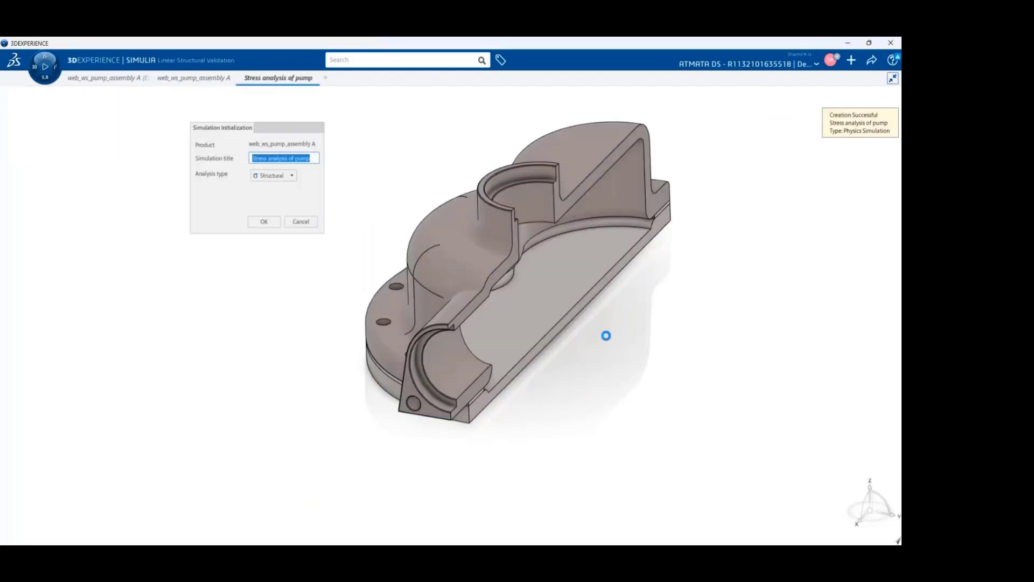
{"action": "left_click", "coordinate": [289, 179]}
{"action": "left_click", "coordinate": [288, 185]}
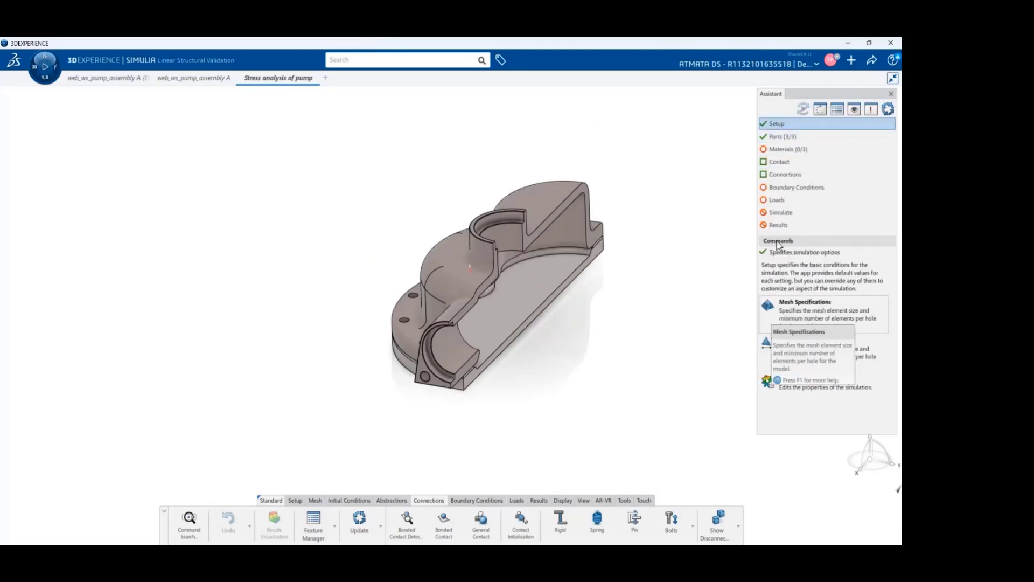
Review the parts contributing to the simulation and accept the existing selection
{"action": "left_click", "coordinate": [783, 137]}
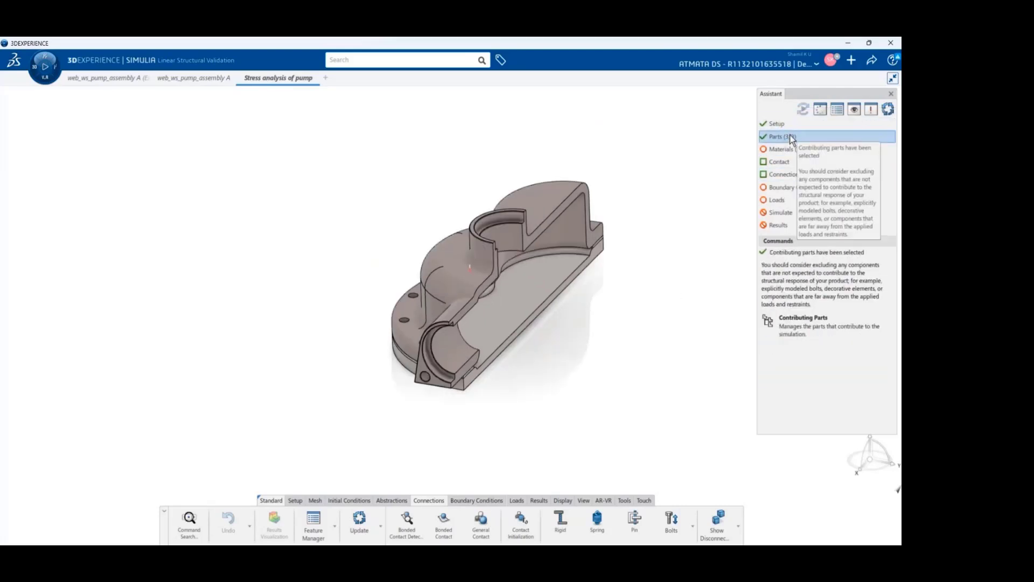
{"action": "left_click", "coordinate": [768, 333]}
{"action": "left_click", "coordinate": [404, 296]}
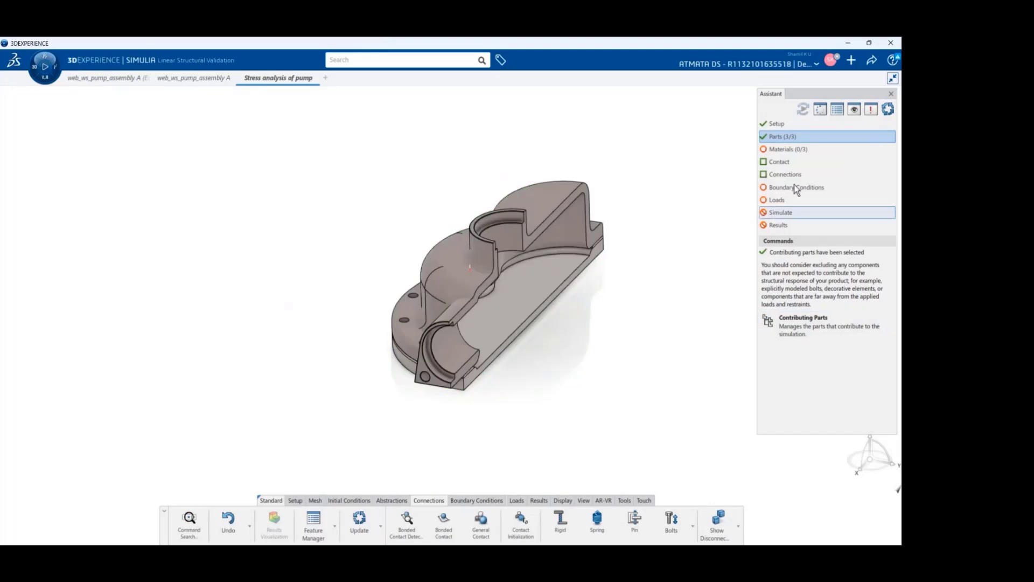
Show the model tree and apply the Pump_Steel material from the Material Palette to the pump housing and pump cover
{"action": "left_click", "coordinate": [770, 322]}
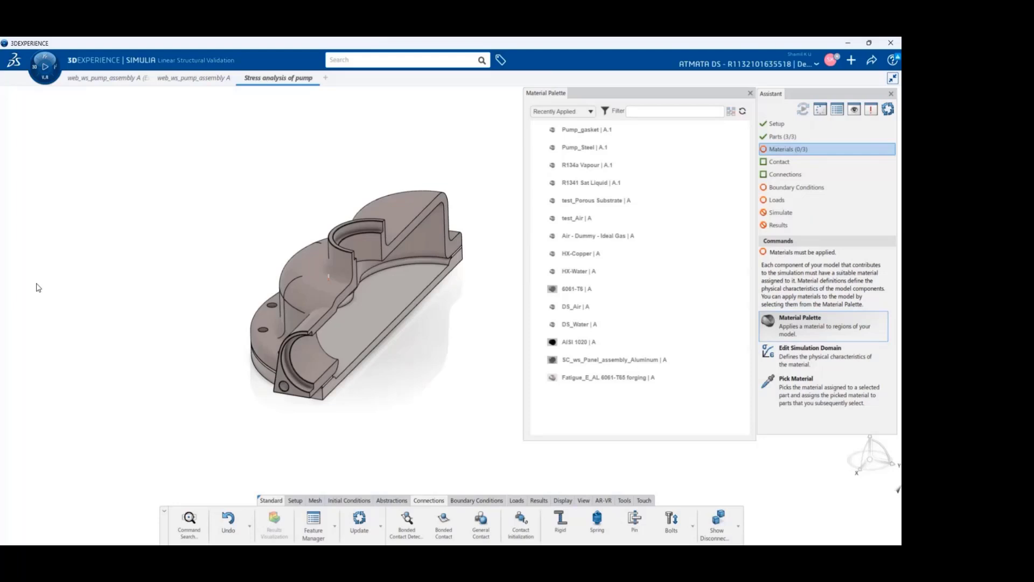
{"action": "key", "text": "F3"}
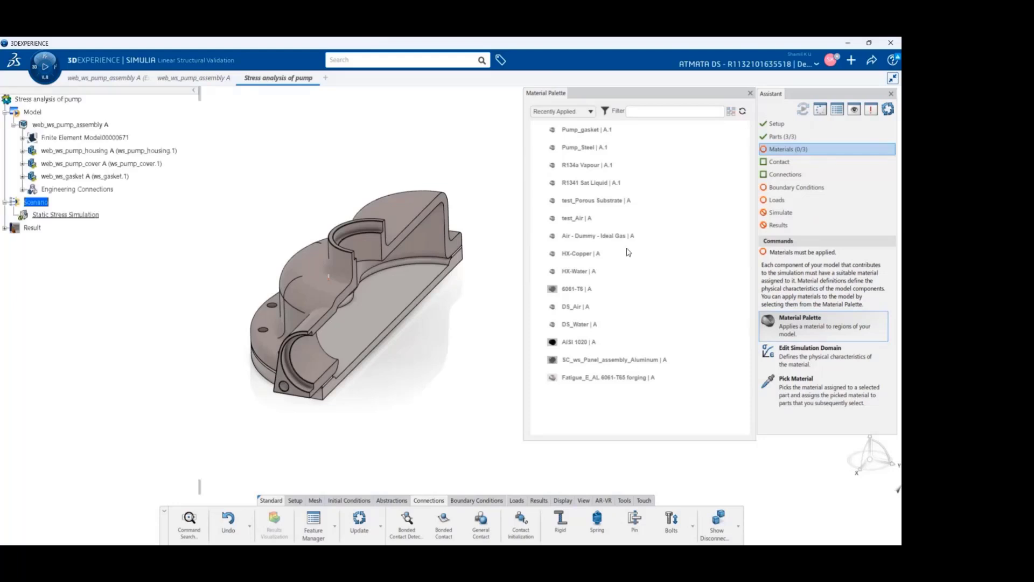
{"action": "left_click", "coordinate": [586, 144]}
{"action": "left_click", "coordinate": [415, 206]}
{"action": "left_click", "coordinate": [422, 291]}
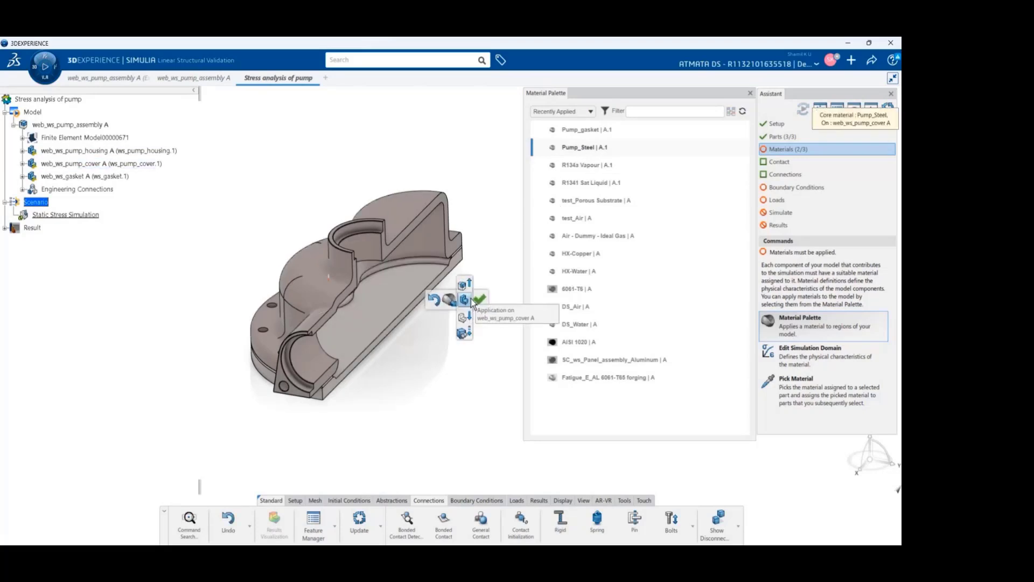
{"action": "scroll", "coordinate": [468, 253], "scroll_direction": "up", "scroll_amount": 5}
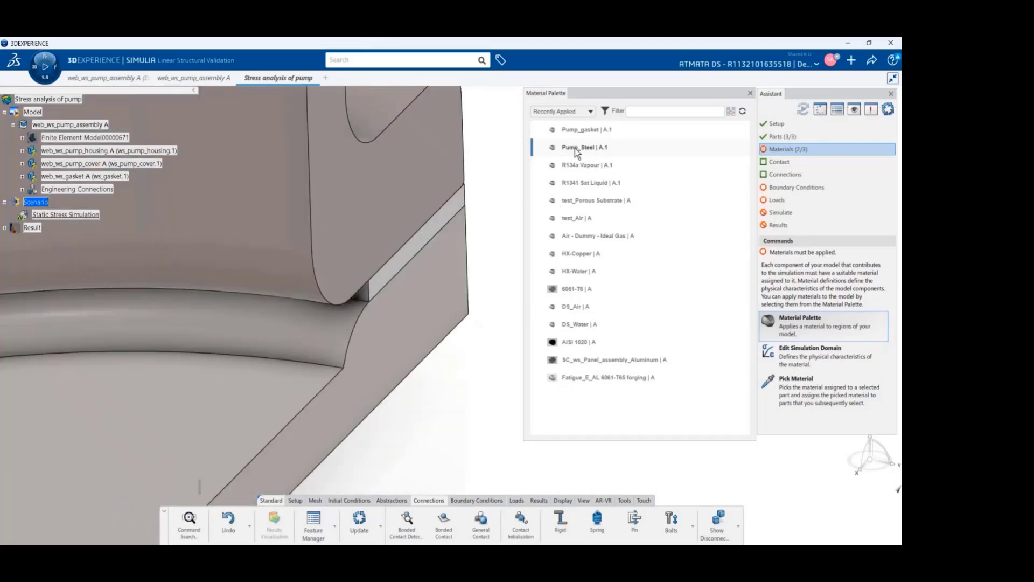
Apply the Pump_gasket material to the gasket and finish the material assignment
{"action": "left_click", "coordinate": [586, 129]}
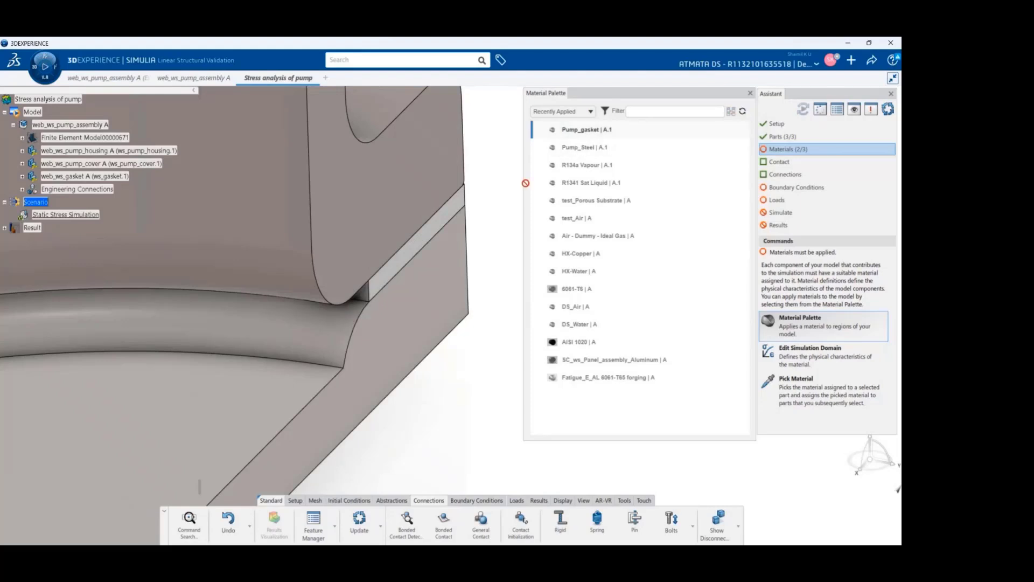
{"action": "left_click", "coordinate": [459, 203]}
{"action": "left_click", "coordinate": [750, 93]}
{"action": "scroll", "coordinate": [582, 285], "scroll_direction": "down", "scroll_amount": 5}
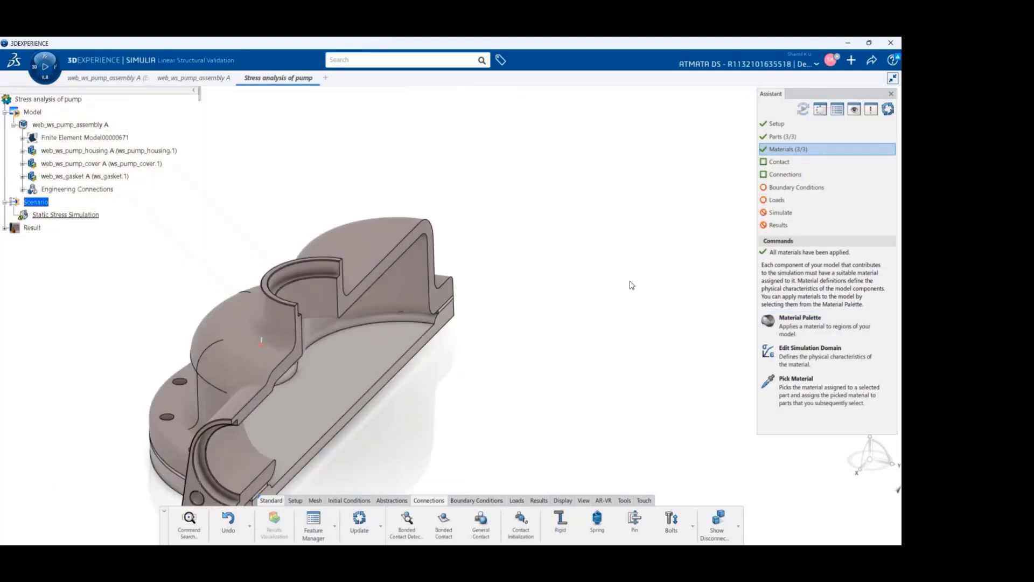
Detect the contacting surface pairs across the whole model with a 0.001 mm tolerance and create bonded contacts for them
{"action": "left_click", "coordinate": [776, 163]}
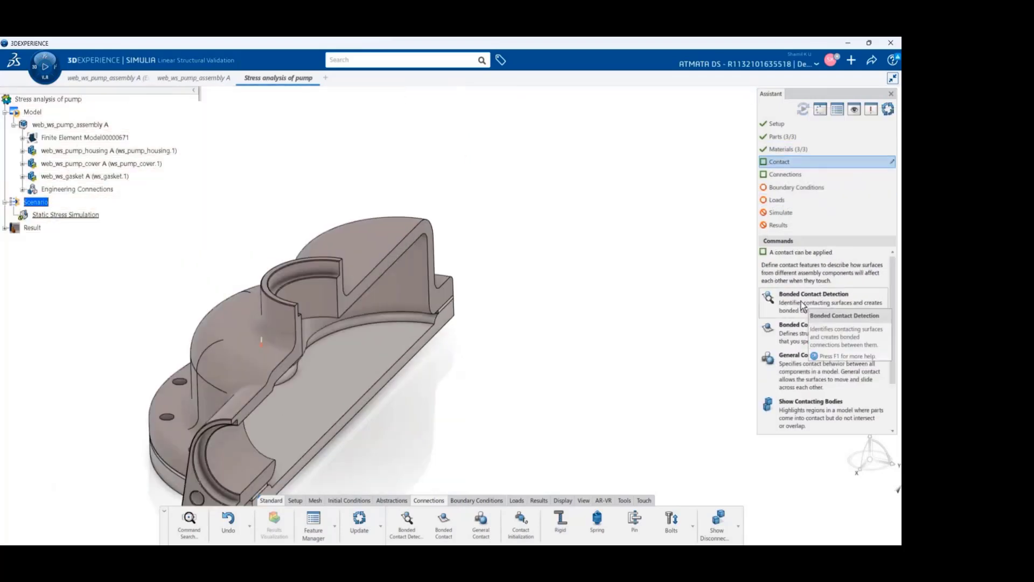
{"action": "left_click", "coordinate": [802, 302]}
{"action": "left_click_drag", "start_coordinate": [163, 189], "coordinate": [569, 188]}
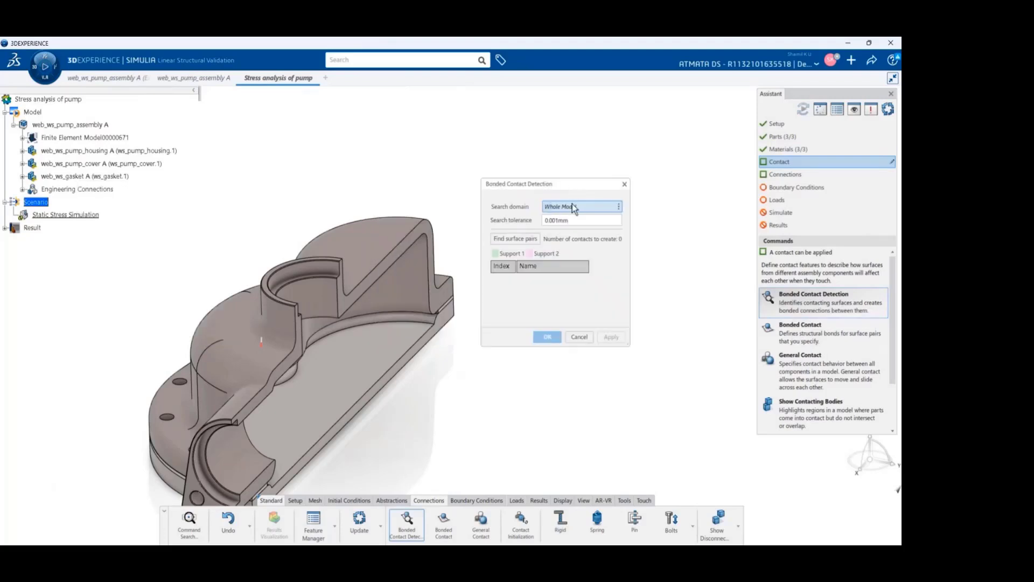
{"action": "left_click", "coordinate": [513, 239]}
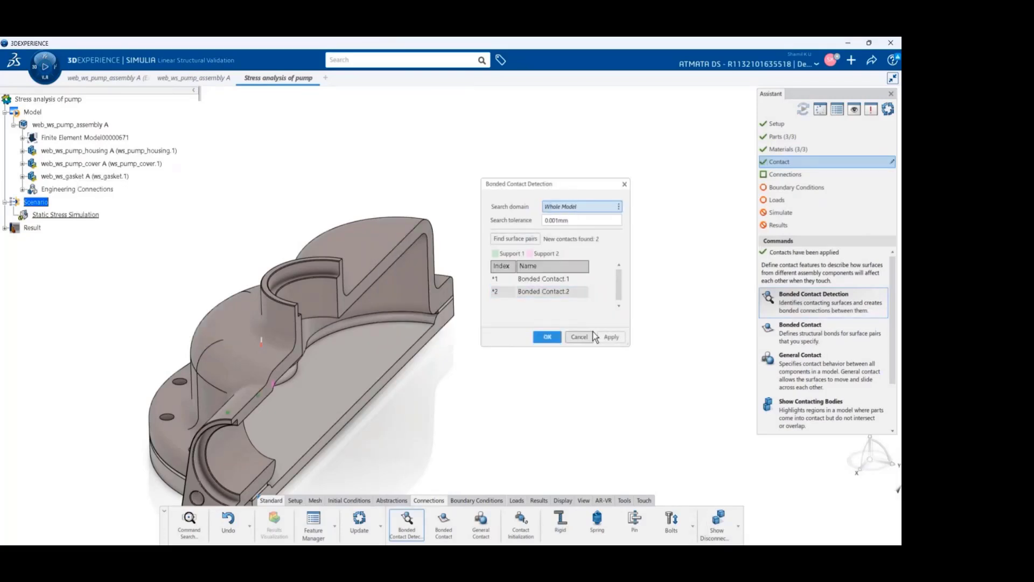
{"action": "left_click", "coordinate": [612, 338]}
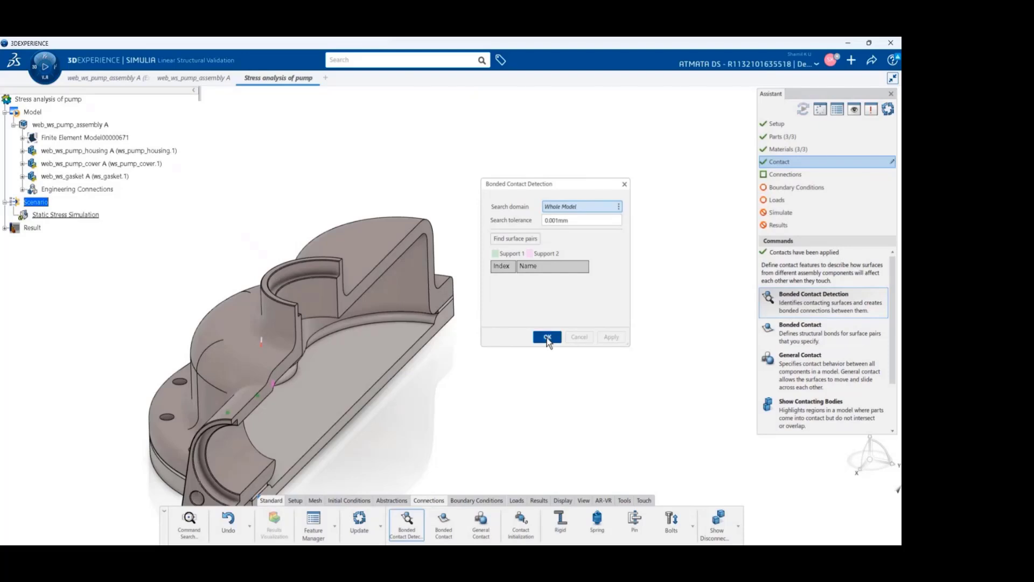
{"action": "left_click", "coordinate": [547, 338]}
Create a Standard bolt through the flange hole nearest the side port, with its head on the housing and its nut on the cover
{"action": "left_click", "coordinate": [780, 174]}
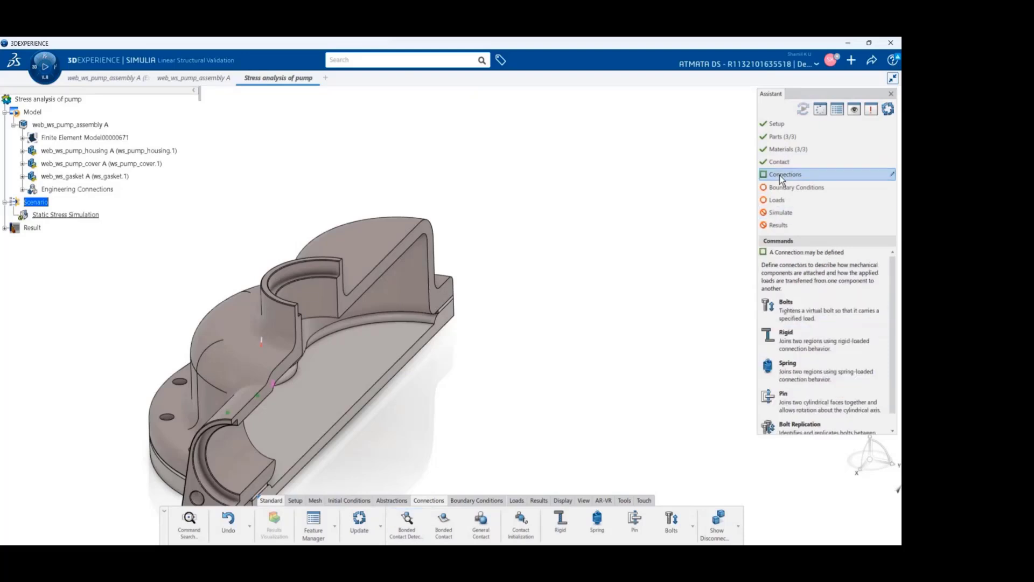
{"action": "left_click", "coordinate": [790, 308]}
{"action": "scroll", "coordinate": [425, 418], "scroll_direction": "down", "scroll_amount": 4}
{"action": "middle_click_drag", "start_coordinate": [425, 418], "coordinate": [450, 420]}
{"action": "scroll", "coordinate": [449, 420], "scroll_direction": "up", "scroll_amount": 8}
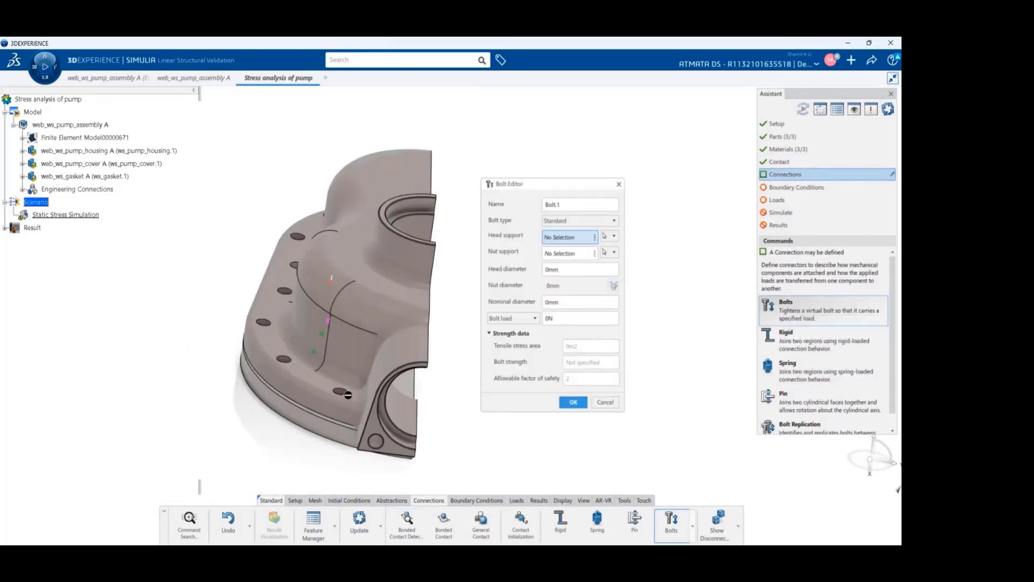
{"action": "scroll", "coordinate": [400, 345], "scroll_direction": "up", "scroll_amount": 3}
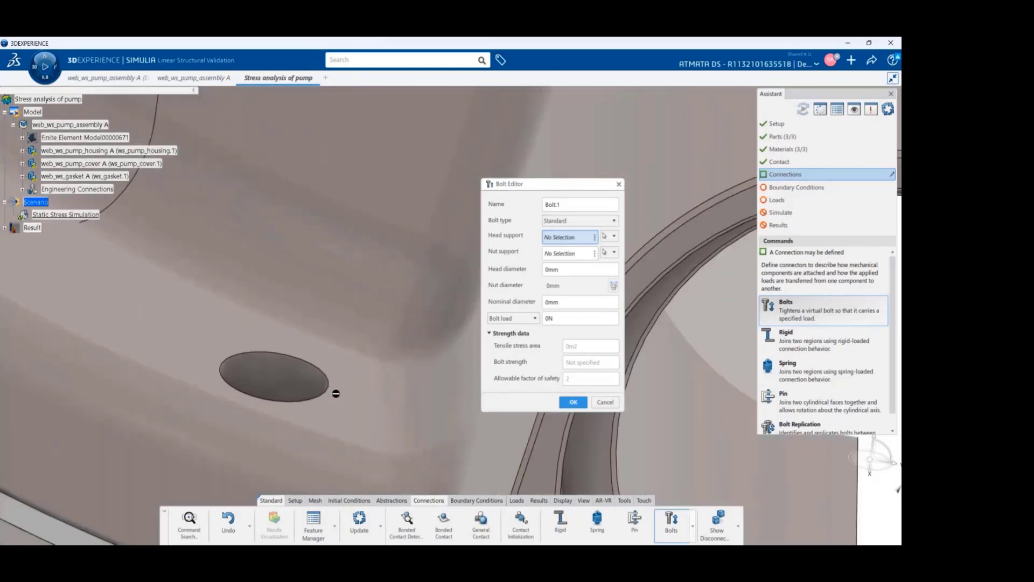
{"action": "left_click", "coordinate": [323, 392]}
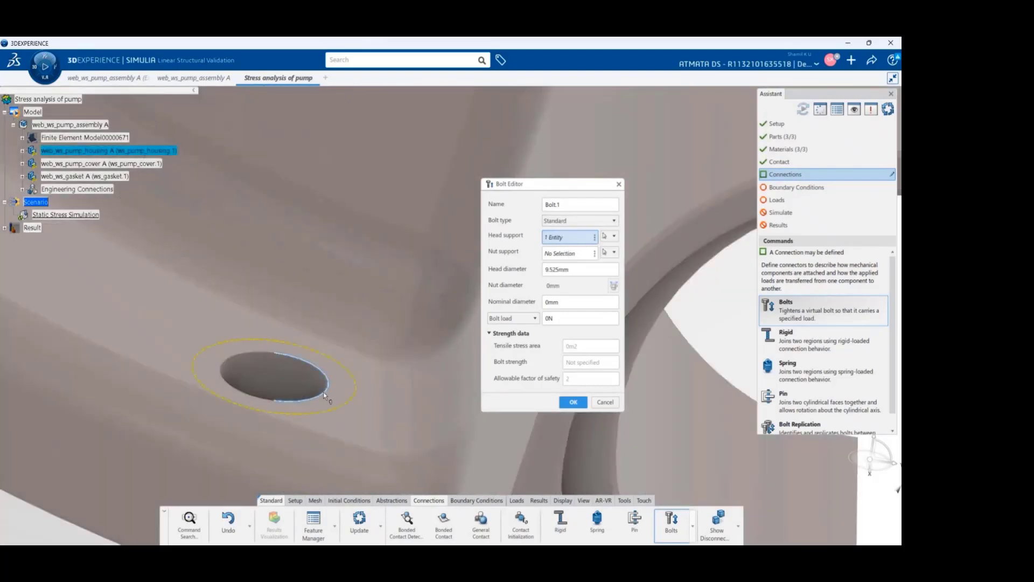
{"action": "left_click", "coordinate": [323, 384]}
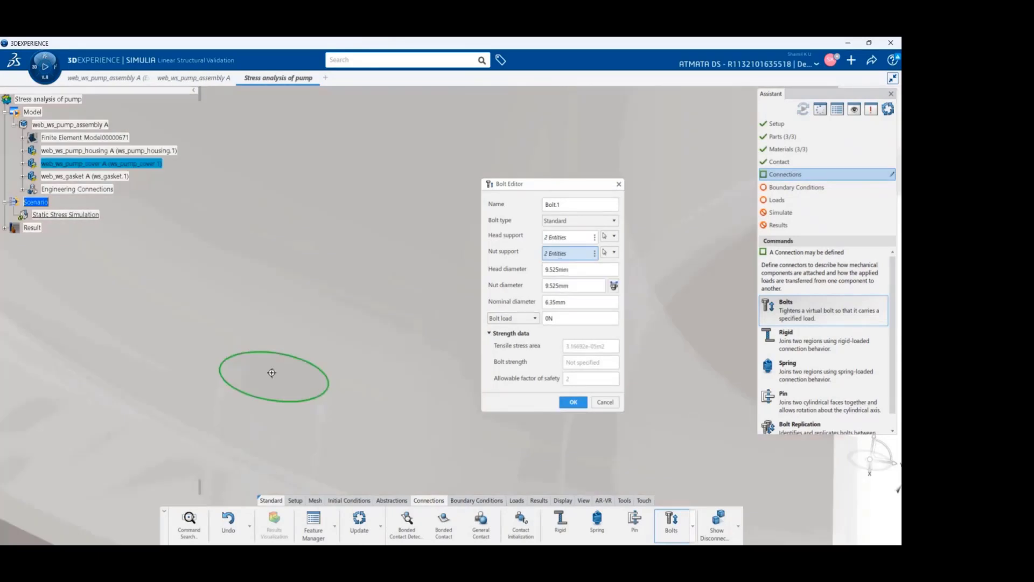
{"action": "scroll", "coordinate": [344, 382], "scroll_direction": "down", "scroll_amount": 5}
{"action": "scroll", "coordinate": [418, 384], "scroll_direction": "down", "scroll_amount": 3}
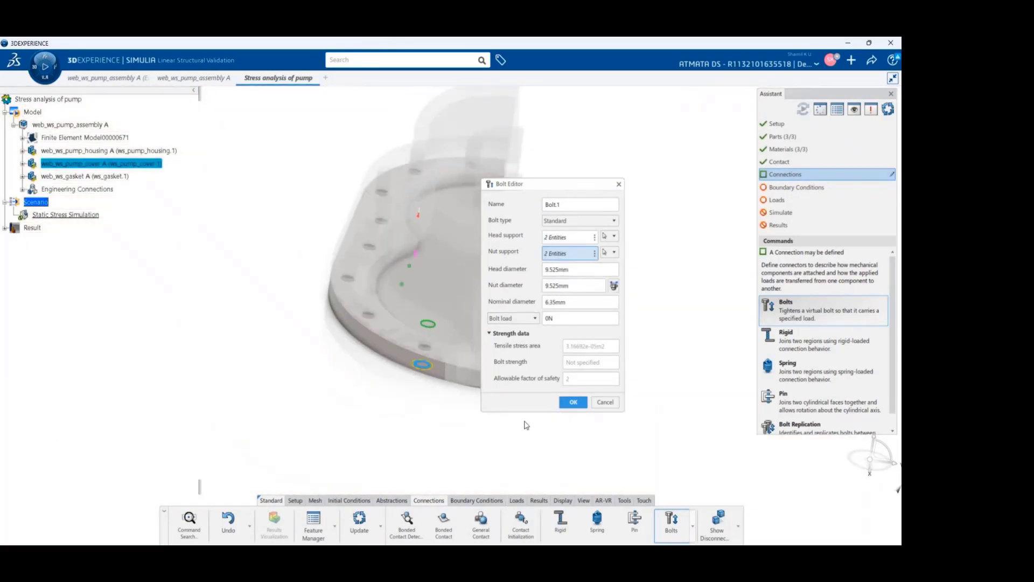
{"action": "left_click", "coordinate": [561, 319]}
{"action": "left_click", "coordinate": [577, 402]}
Use Bolt Replication to copy the bolt to all matching flange holes found in the pump assembly
{"action": "left_click", "coordinate": [693, 521]}
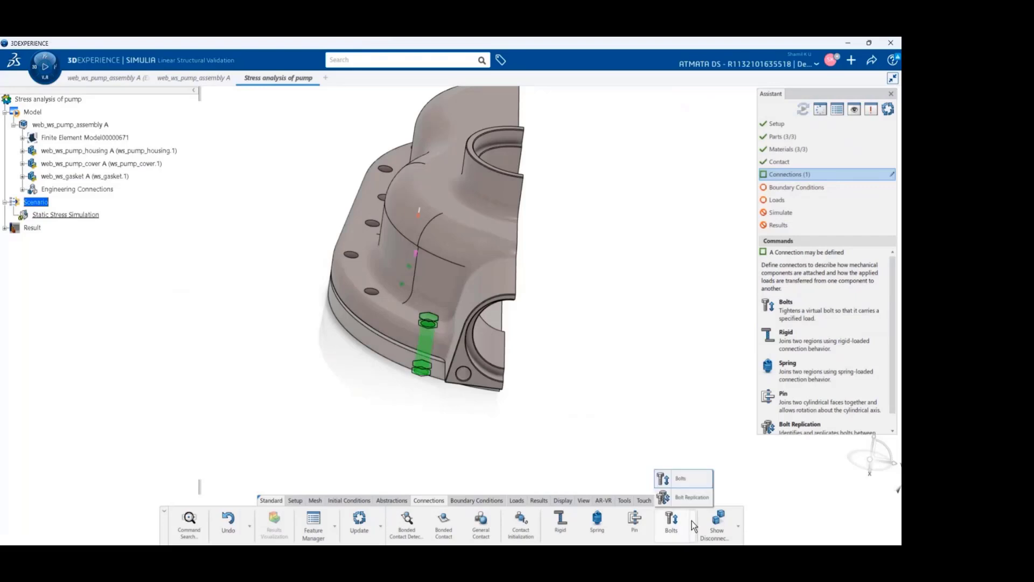
{"action": "left_click", "coordinate": [701, 493]}
{"action": "left_click", "coordinate": [436, 368]}
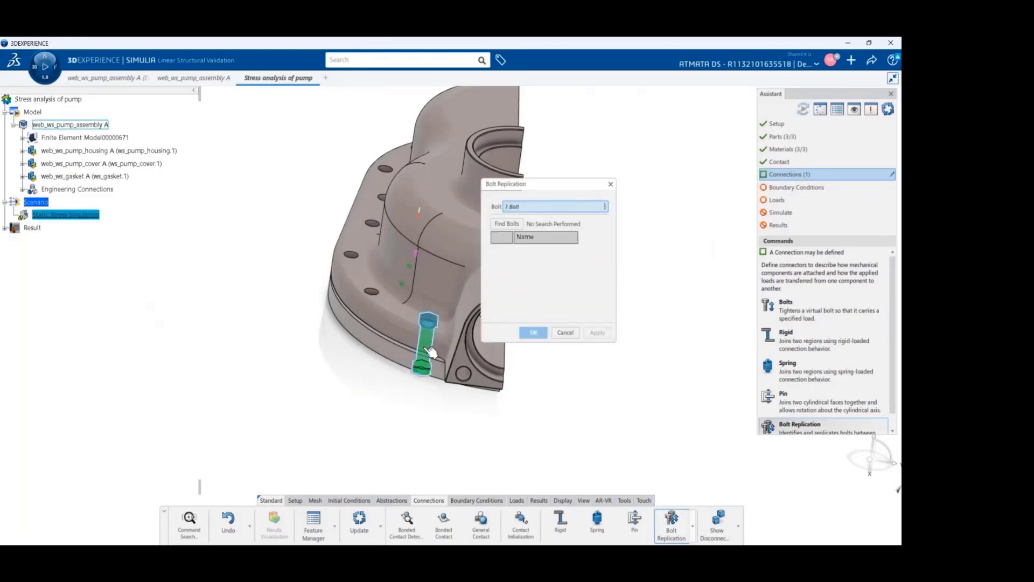
{"action": "left_click", "coordinate": [506, 224]}
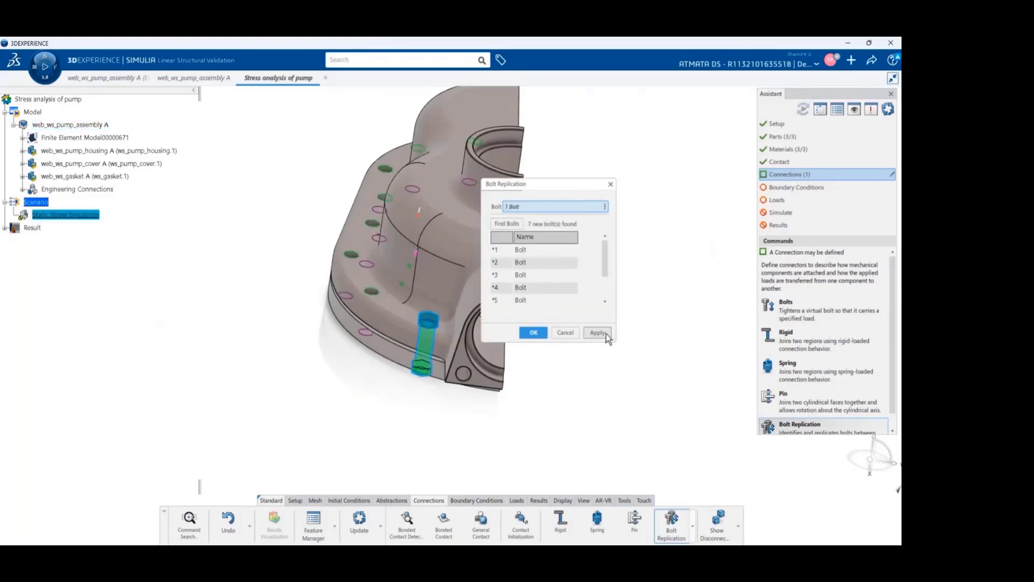
{"action": "left_click", "coordinate": [533, 332]}
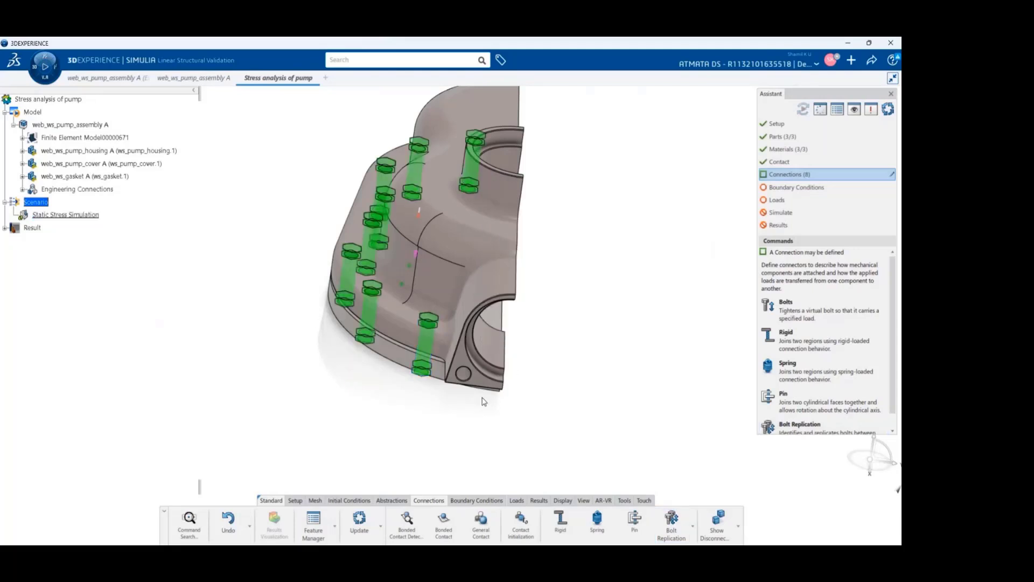
{"action": "scroll", "coordinate": [512, 386], "scroll_direction": "down", "scroll_amount": 3}
{"action": "middle_click_drag", "start_coordinate": [512, 386], "coordinate": [458, 360]}
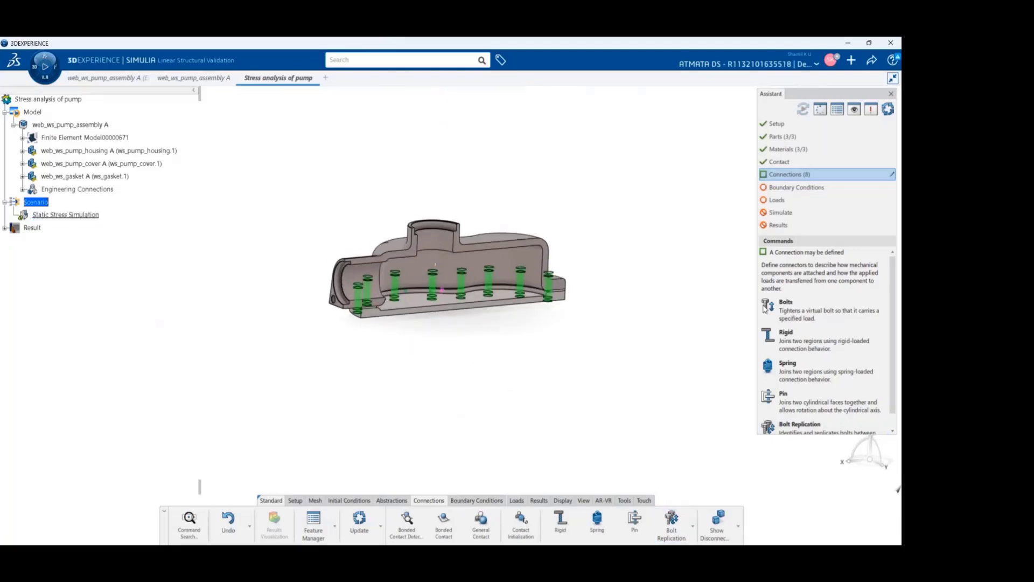
Add a Clamp boundary condition on the underside face of the pump cover
{"action": "left_click", "coordinate": [810, 190]}
{"action": "left_click", "coordinate": [787, 326]}
{"action": "middle_click_drag", "start_coordinate": [539, 350], "coordinate": [458, 284]}
{"action": "left_click", "coordinate": [560, 258]}
{"action": "left_click", "coordinate": [533, 247]}
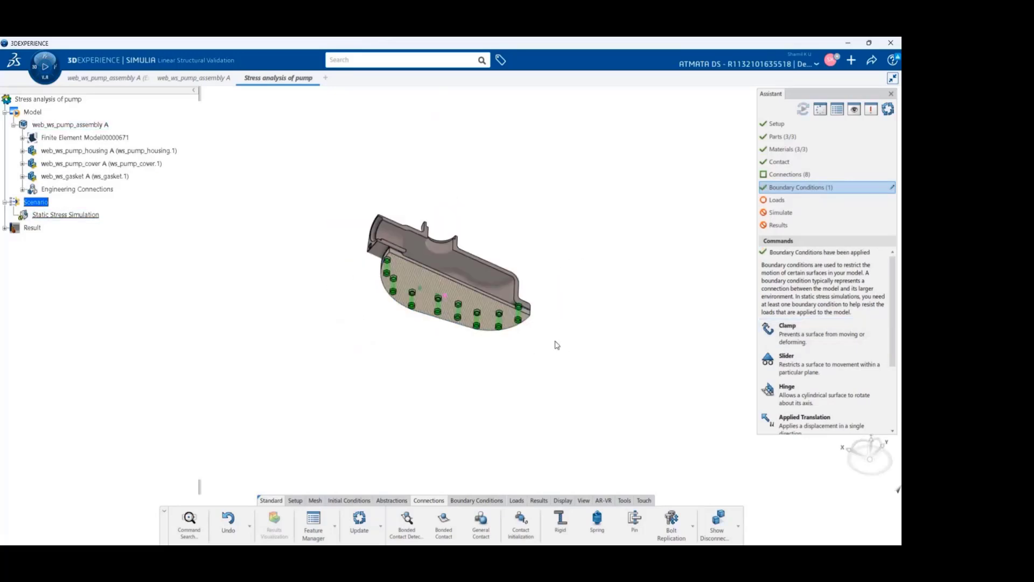
{"action": "middle_click_drag", "start_coordinate": [554, 341], "coordinate": [580, 414]}
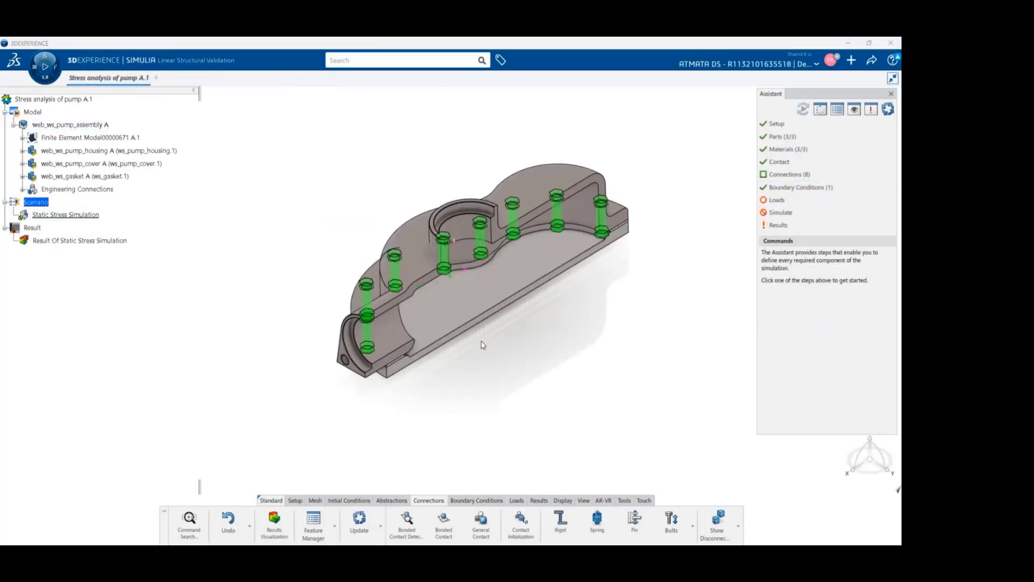
Start a Planar Symmetry restraint and select the cut faces of the cover, gasket and housing at the side-port end
{"action": "left_click", "coordinate": [829, 186]}
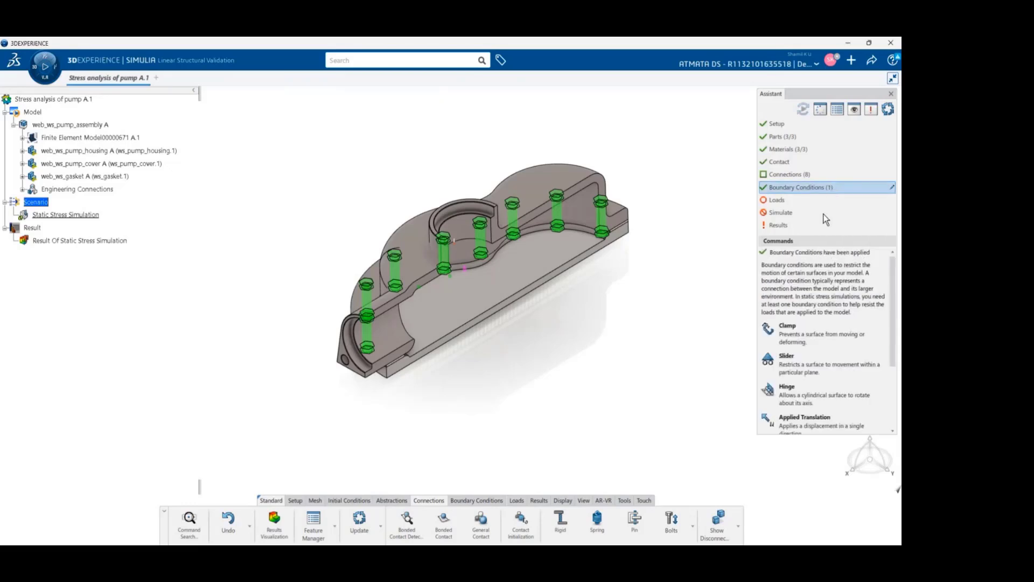
{"action": "scroll", "coordinate": [829, 350], "scroll_direction": "down", "scroll_amount": 3}
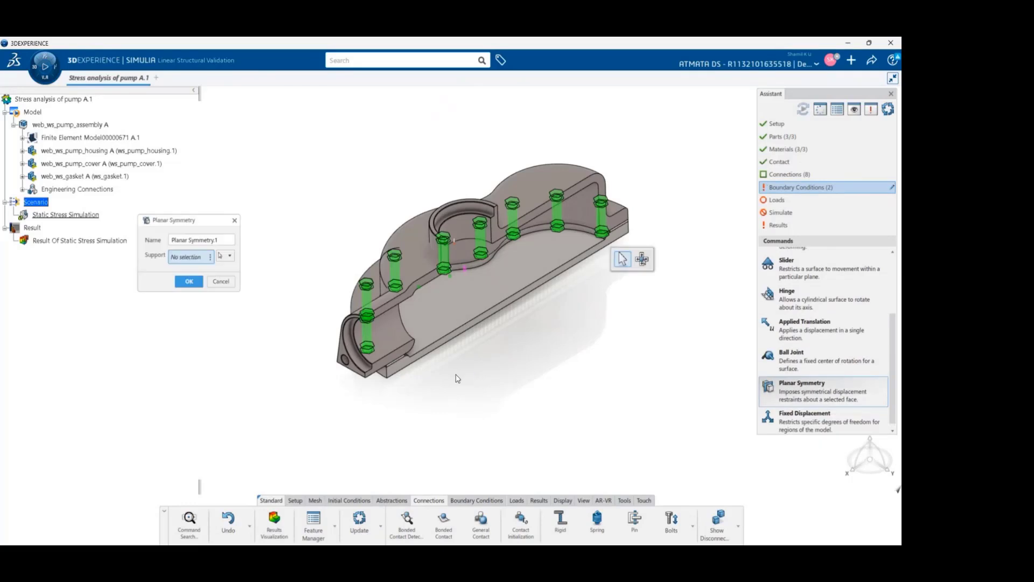
{"action": "scroll", "coordinate": [446, 377], "scroll_direction": "up", "scroll_amount": 5}
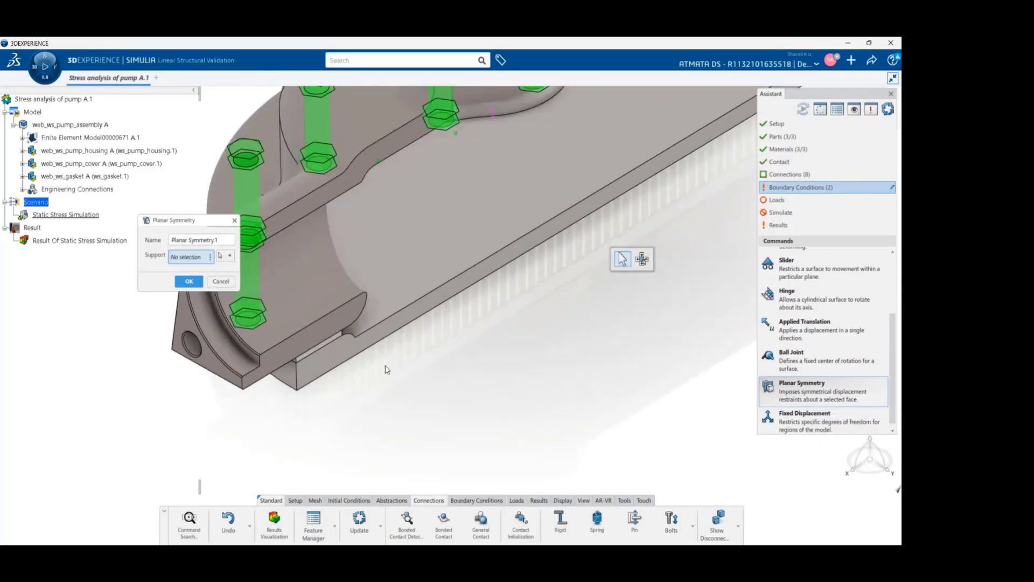
{"action": "left_click", "coordinate": [342, 350]}
{"action": "scroll", "coordinate": [337, 348], "scroll_direction": "up", "scroll_amount": 5}
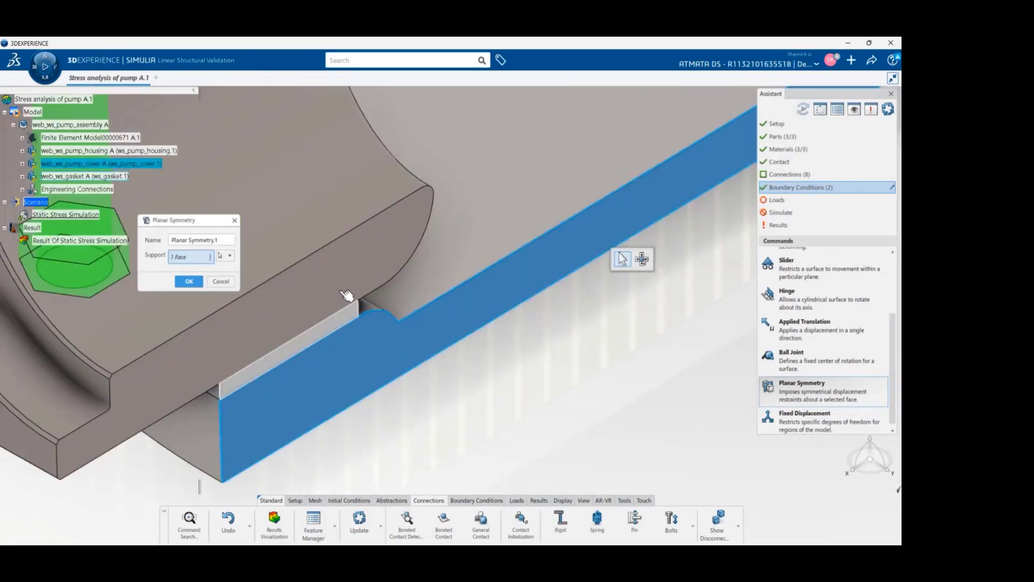
{"action": "left_click", "coordinate": [346, 293]}
{"action": "left_click", "coordinate": [396, 294]}
{"action": "scroll", "coordinate": [406, 282], "scroll_direction": "down", "scroll_amount": 8}
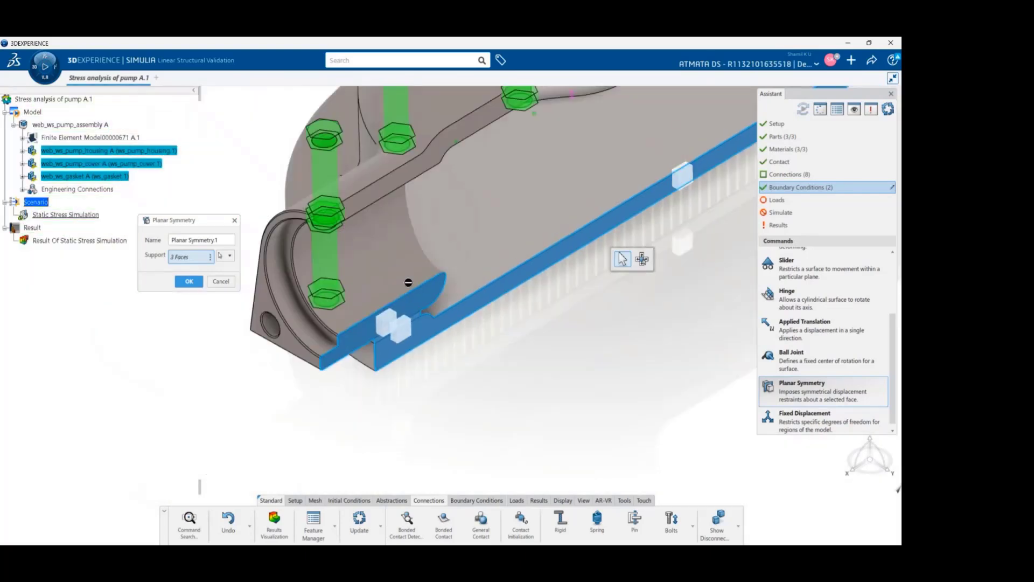
Add the housing's two remaining cut faces and the gasket's far-end cut face to the Planar Symmetry support, and accept the restraint
{"action": "scroll", "coordinate": [472, 267], "scroll_direction": "up", "scroll_amount": 4}
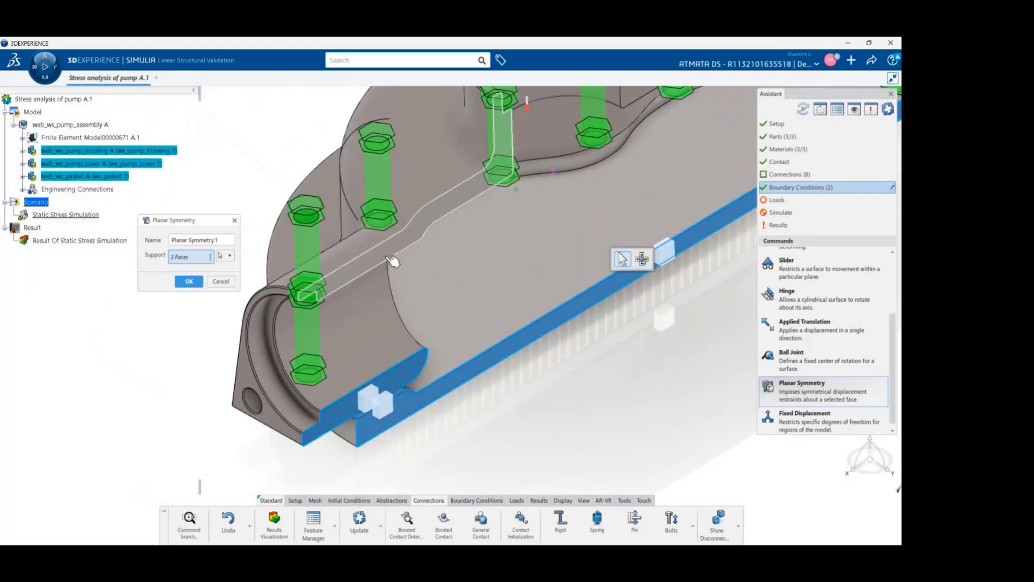
{"action": "left_click", "coordinate": [466, 194]}
{"action": "scroll", "coordinate": [475, 308], "scroll_direction": "down", "scroll_amount": 4}
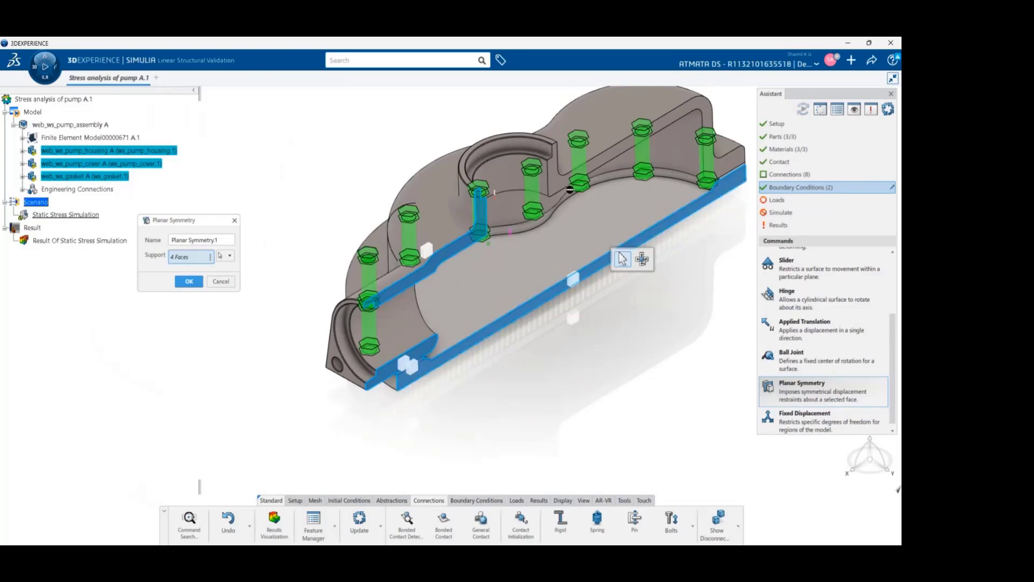
{"action": "scroll", "coordinate": [561, 190], "scroll_direction": "up", "scroll_amount": 4}
{"action": "left_click", "coordinate": [644, 280]}
{"action": "scroll", "coordinate": [641, 272], "scroll_direction": "down", "scroll_amount": 4}
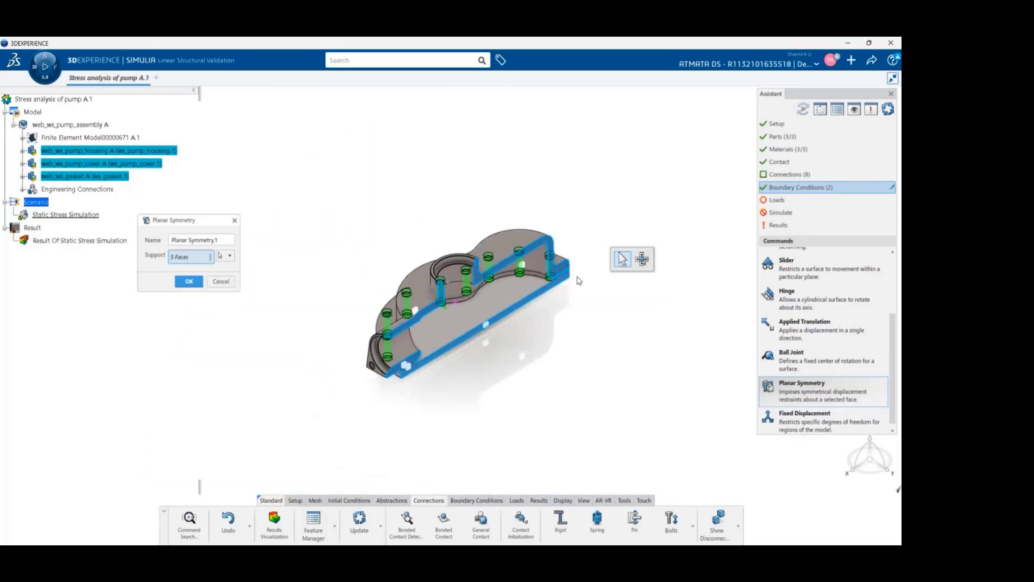
{"action": "scroll", "coordinate": [566, 280], "scroll_direction": "up", "scroll_amount": 5}
{"action": "scroll", "coordinate": [564, 274], "scroll_direction": "up", "scroll_amount": 3}
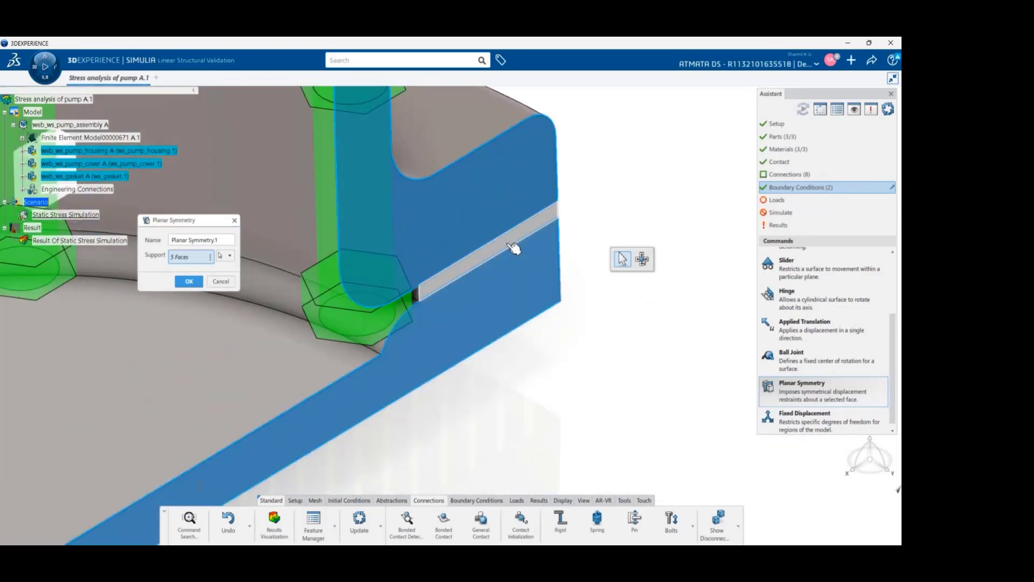
{"action": "left_click", "coordinate": [561, 343]}
{"action": "scroll", "coordinate": [563, 344], "scroll_direction": "down", "scroll_amount": 8}
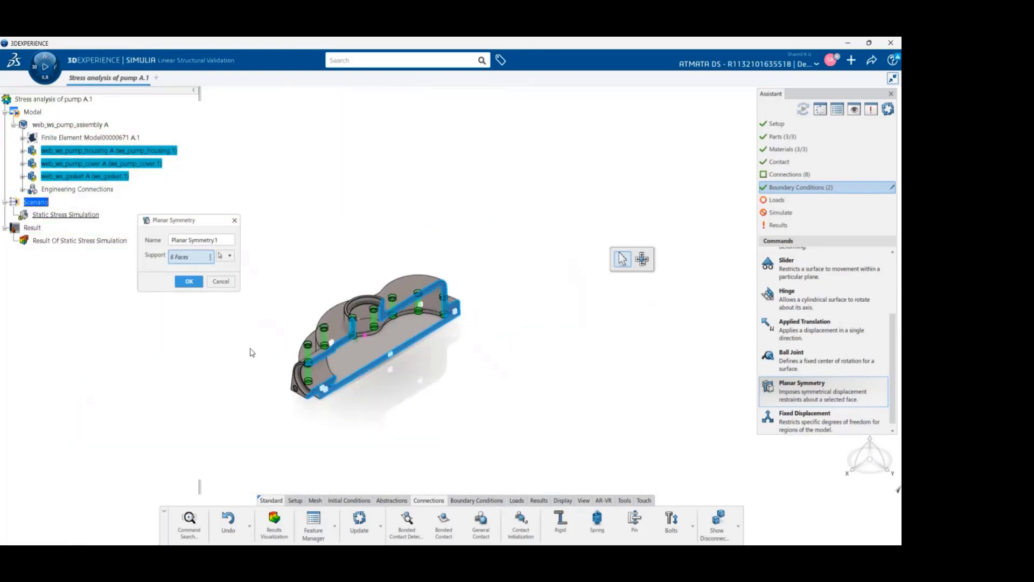
{"action": "left_click", "coordinate": [189, 282]}
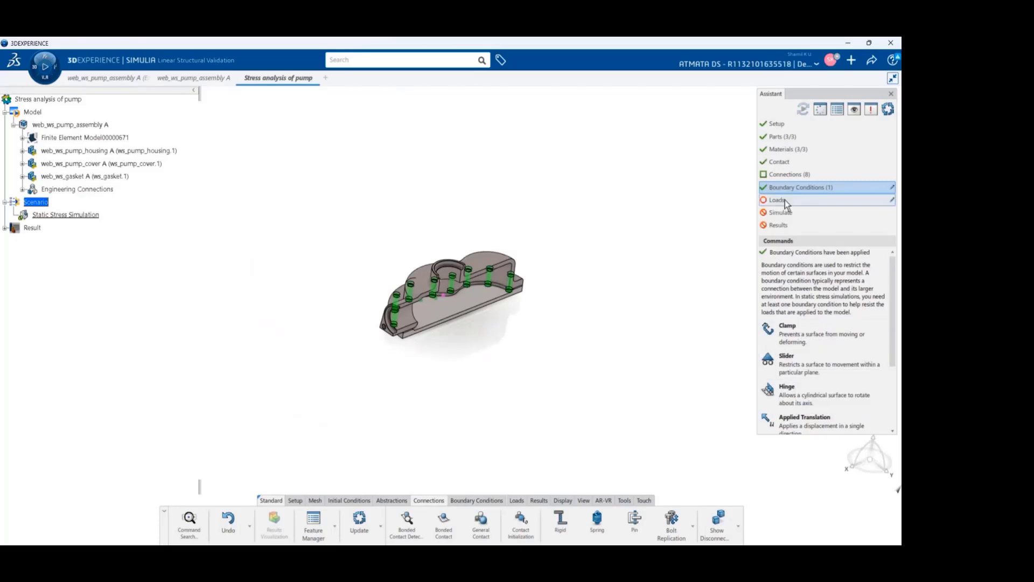
Start a Pressure load and select the pump cover's recessed inner floor and the curved faces along its rim as support
{"action": "left_click", "coordinate": [785, 199]}
{"action": "left_click", "coordinate": [770, 323]}
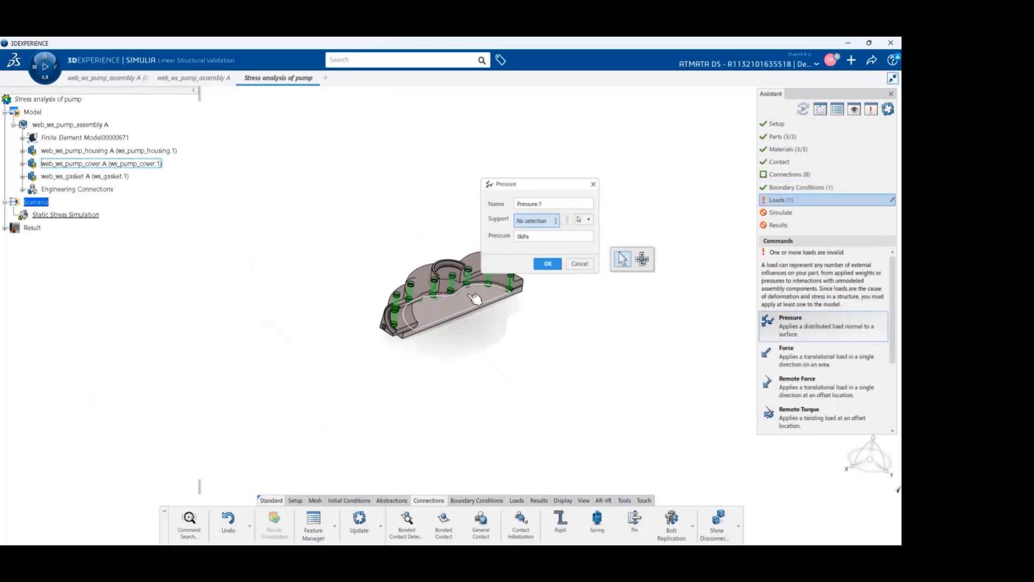
{"action": "left_click", "coordinate": [466, 297]}
{"action": "middle_click_drag", "start_coordinate": [468, 346], "coordinate": [307, 347]}
{"action": "scroll", "coordinate": [394, 309], "scroll_direction": "up", "scroll_amount": 5}
{"action": "scroll", "coordinate": [418, 315], "scroll_direction": "up", "scroll_amount": 5}
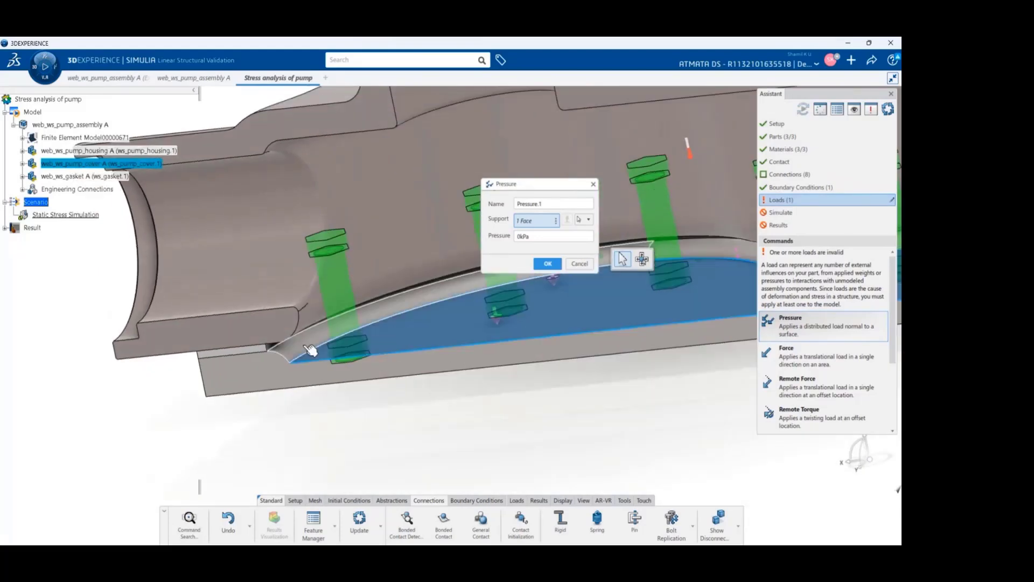
{"action": "left_click", "coordinate": [311, 350]}
{"action": "scroll", "coordinate": [631, 306], "scroll_direction": "down", "scroll_amount": 4}
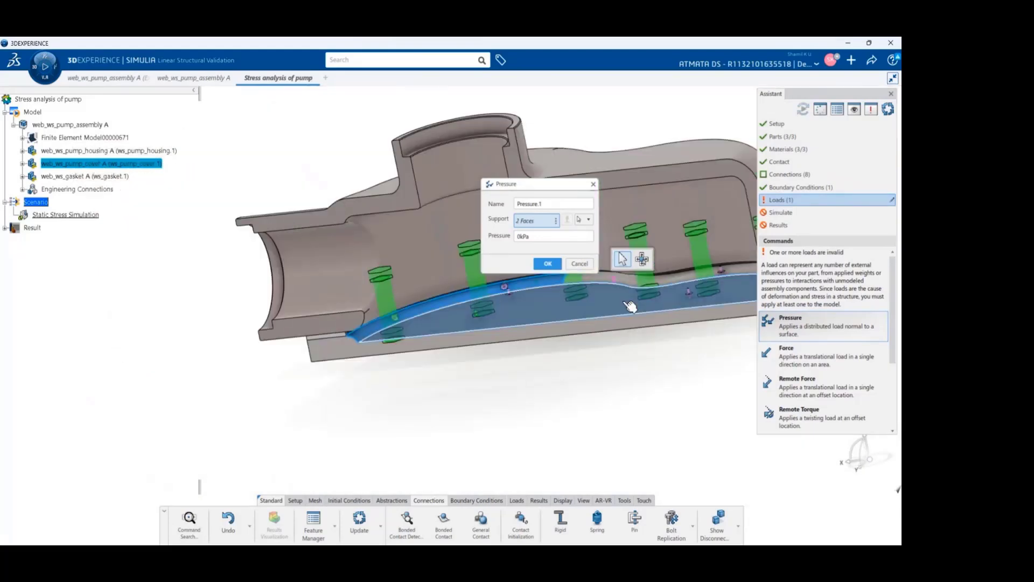
{"action": "scroll", "coordinate": [631, 306], "scroll_direction": "up", "scroll_amount": 3}
{"action": "scroll", "coordinate": [635, 289], "scroll_direction": "down", "scroll_amount": 3}
{"action": "scroll", "coordinate": [596, 330], "scroll_direction": "up", "scroll_amount": 6}
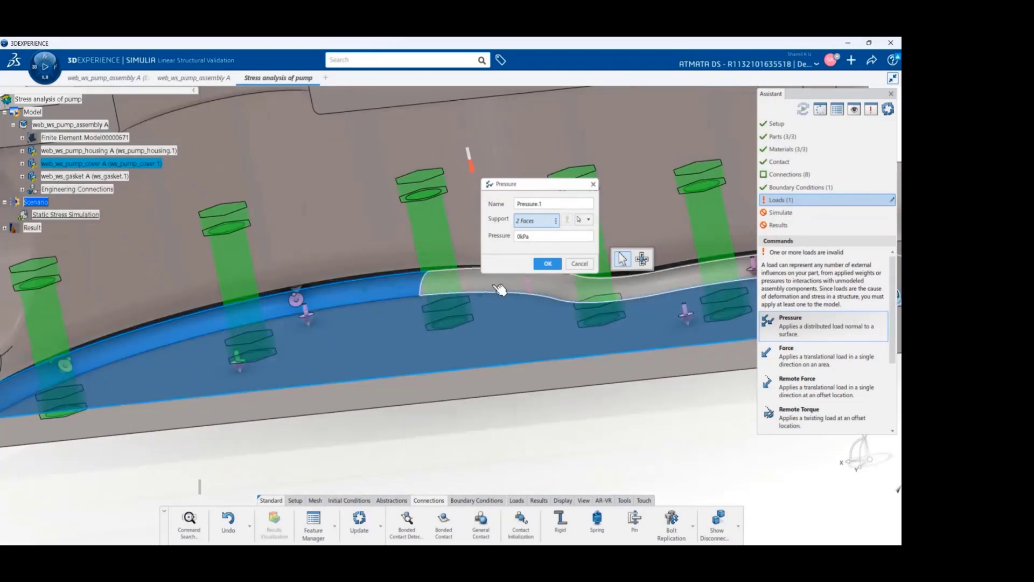
{"action": "left_click", "coordinate": [499, 289]}
{"action": "scroll", "coordinate": [625, 350], "scroll_direction": "down", "scroll_amount": 6}
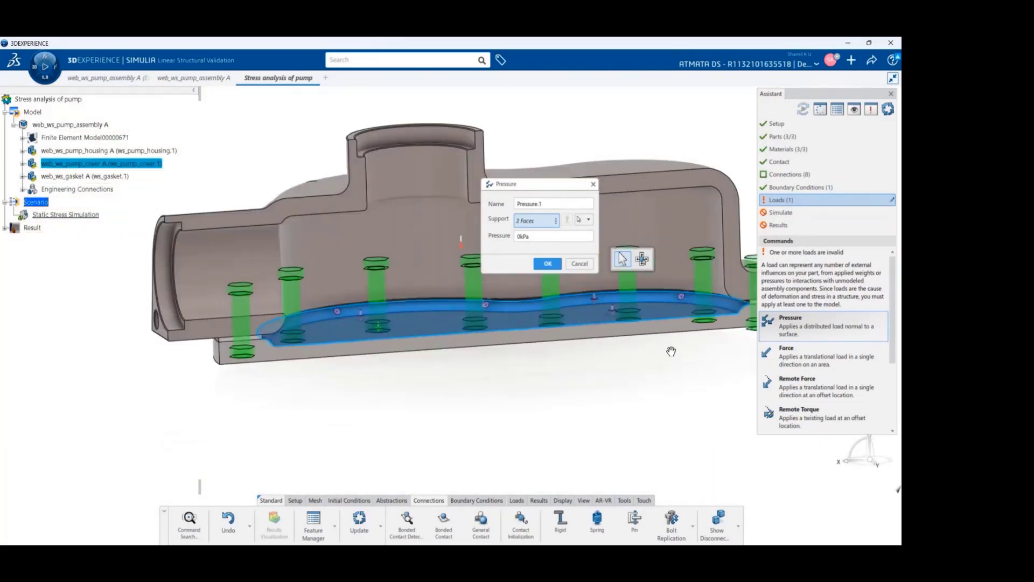
Add the housing's inner side-wall faces near the side port to the pressure support
{"action": "middle_click_drag", "start_coordinate": [671, 352], "coordinate": [641, 349]}
{"action": "left_click", "coordinate": [386, 259]}
{"action": "left_click", "coordinate": [355, 260]}
{"action": "left_click", "coordinate": [321, 260]}
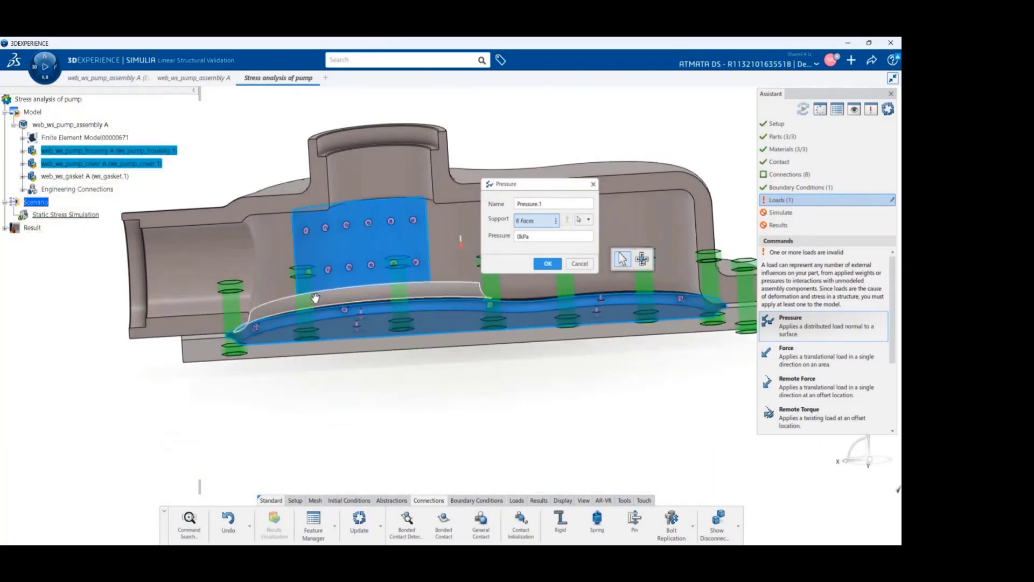
{"action": "middle_click_drag", "start_coordinate": [315, 298], "coordinate": [295, 274]}
{"action": "left_click", "coordinate": [284, 263]}
{"action": "left_click", "coordinate": [252, 262]}
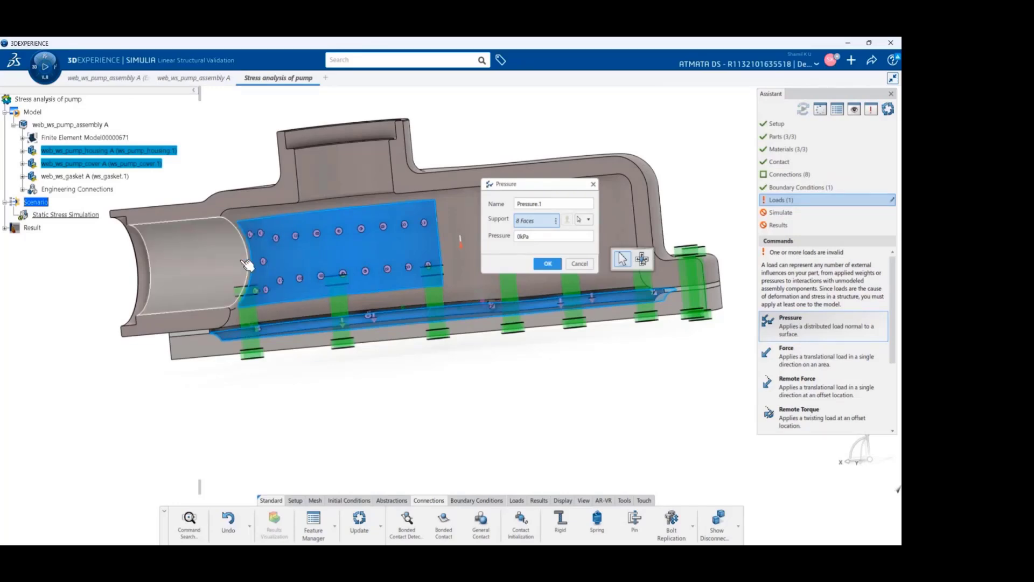
Extend the pressure support with the side port's bore and the transition faces where it meets the housing cavity
{"action": "left_click", "coordinate": [251, 260]}
{"action": "scroll", "coordinate": [251, 260], "scroll_direction": "up", "scroll_amount": 5}
{"action": "left_click", "coordinate": [250, 250]}
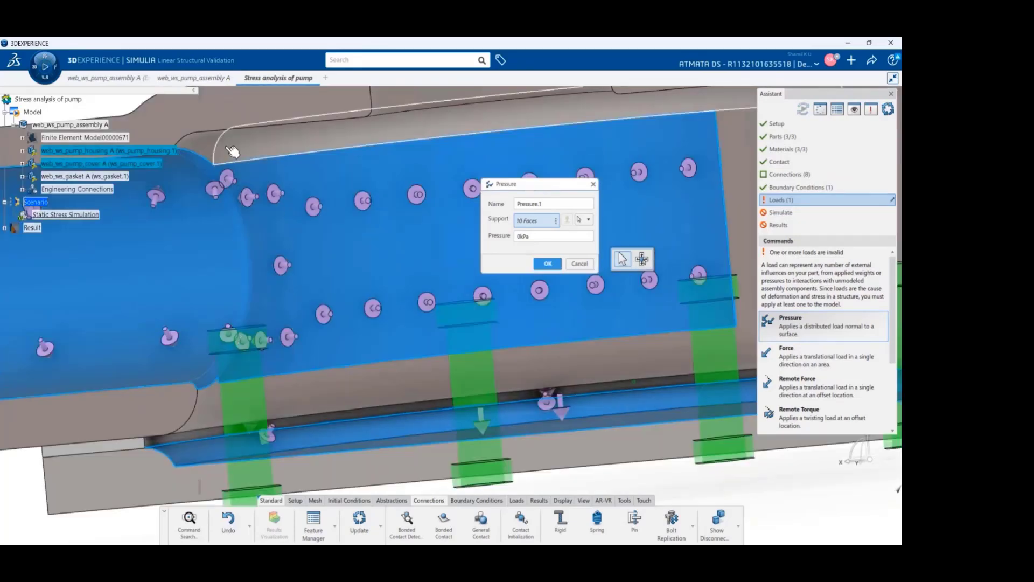
{"action": "left_click", "coordinate": [228, 148]}
{"action": "left_click", "coordinate": [365, 261]}
{"action": "scroll", "coordinate": [364, 261], "scroll_direction": "down", "scroll_amount": 5}
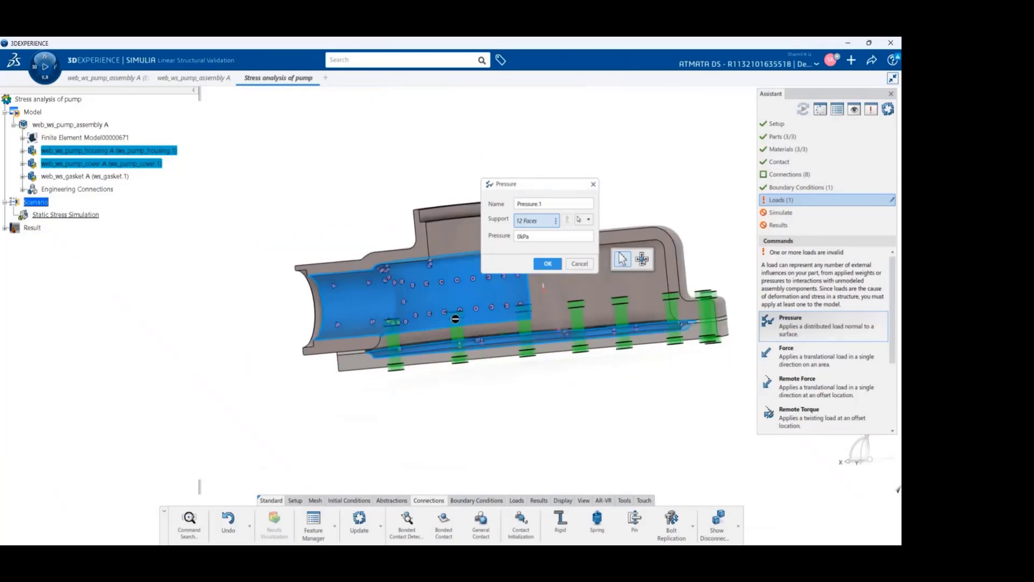
Add the remaining inner wall faces of the housing, from mid-cavity to the closed end, to the pressure support
{"action": "middle_click_drag", "start_coordinate": [526, 357], "coordinate": [529, 335]}
{"action": "left_click", "coordinate": [537, 304]}
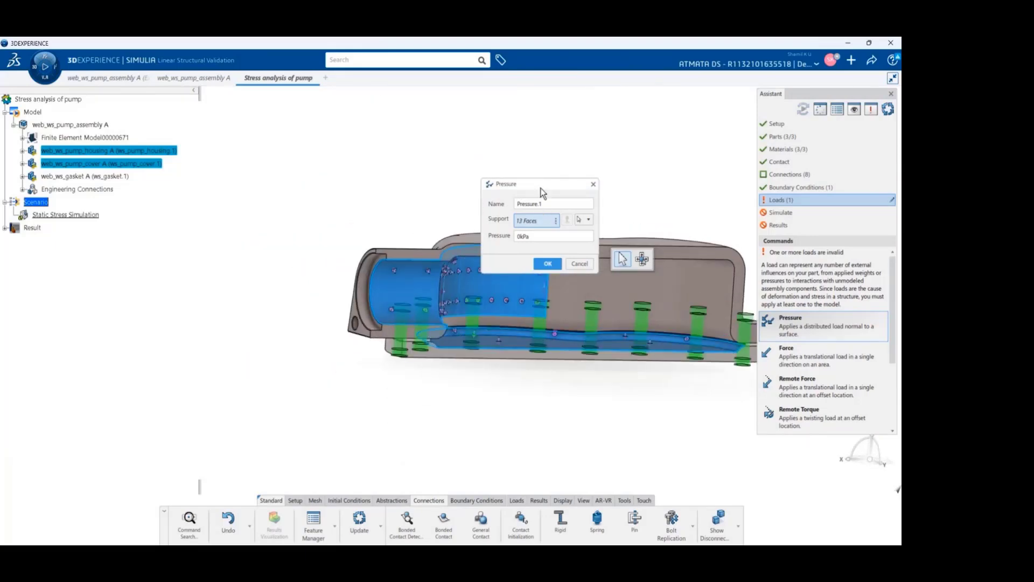
{"action": "left_click_drag", "start_coordinate": [540, 184], "coordinate": [196, 221]}
{"action": "left_click", "coordinate": [559, 300]}
{"action": "left_click", "coordinate": [603, 297]}
{"action": "left_click", "coordinate": [585, 298]}
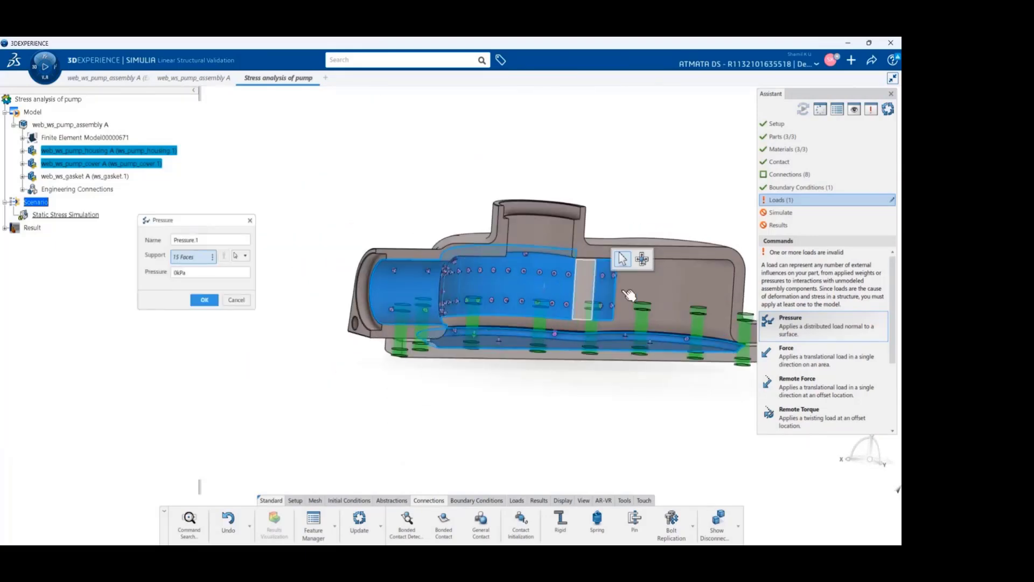
{"action": "left_click", "coordinate": [654, 294]}
{"action": "left_click", "coordinate": [704, 296]}
Include the housing cavity's inner ceiling faces and the upper port's blend and bore faces in the pressure support
{"action": "middle_click_drag", "start_coordinate": [663, 340], "coordinate": [481, 288]}
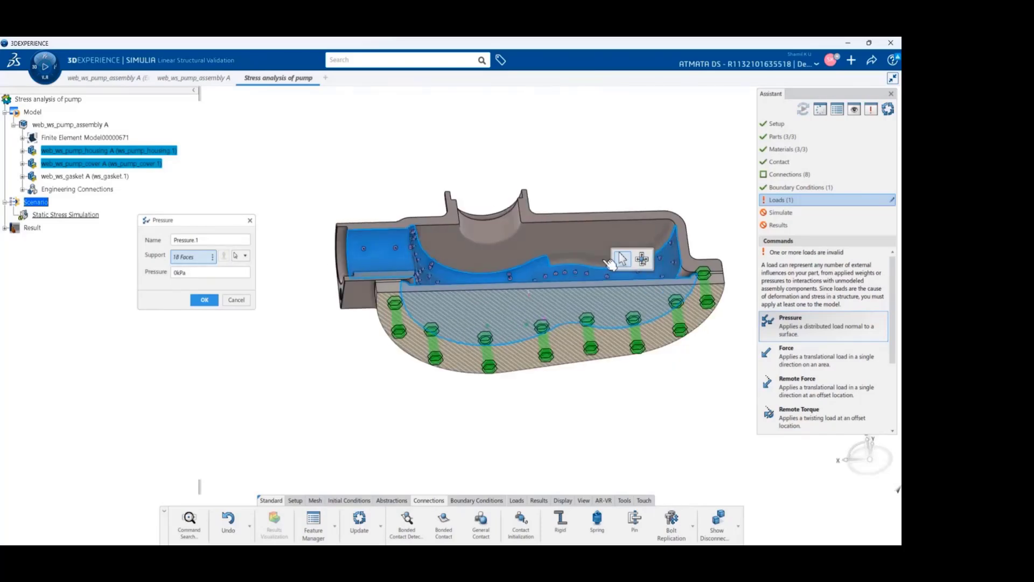
{"action": "scroll", "coordinate": [560, 287], "scroll_direction": "up", "scroll_amount": 5}
{"action": "left_click", "coordinate": [560, 287]}
{"action": "left_click", "coordinate": [561, 222]}
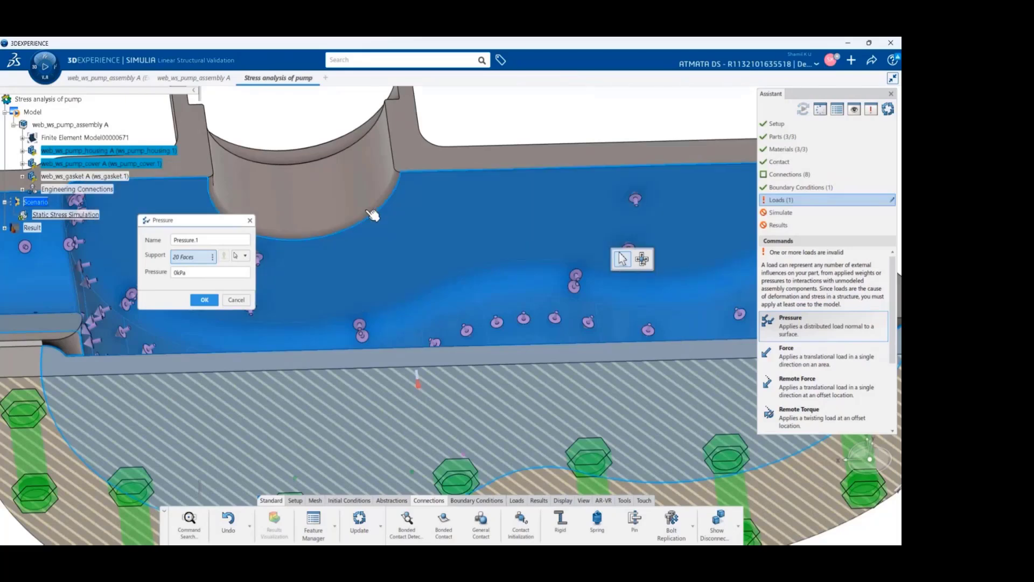
{"action": "left_click", "coordinate": [366, 207]}
{"action": "left_click", "coordinate": [357, 189]}
{"action": "scroll", "coordinate": [506, 321], "scroll_direction": "down", "scroll_amount": 5}
Add the two remaining curved faces along the housing's lower inner edge above the gasket to the pressure support
{"action": "middle_click_drag", "start_coordinate": [506, 321], "coordinate": [434, 406]}
{"action": "scroll", "coordinate": [434, 377], "scroll_direction": "up", "scroll_amount": 5}
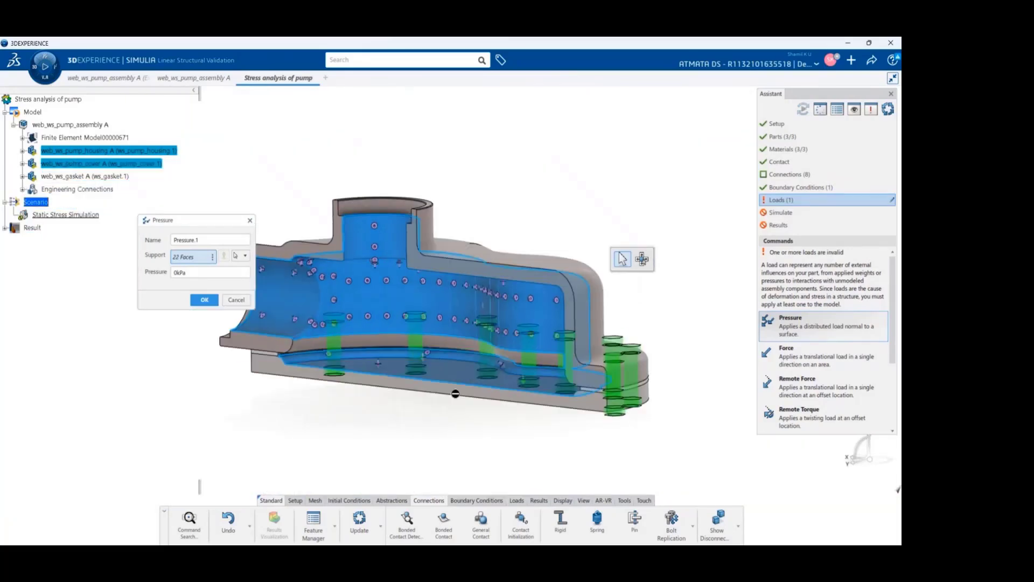
{"action": "scroll", "coordinate": [388, 363], "scroll_direction": "up", "scroll_amount": 5}
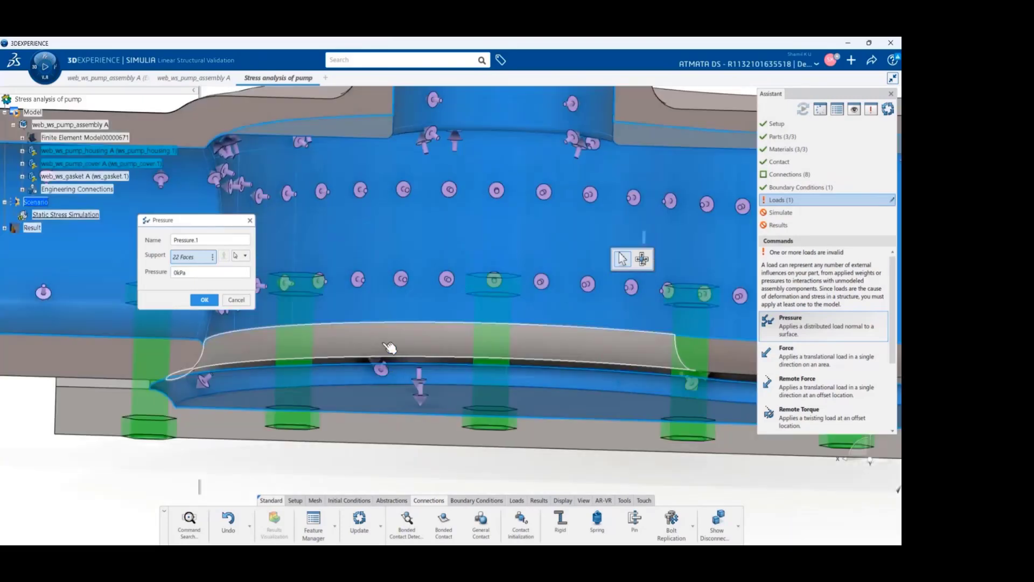
{"action": "left_click", "coordinate": [555, 389]}
{"action": "scroll", "coordinate": [610, 384], "scroll_direction": "down", "scroll_amount": 5}
{"action": "scroll", "coordinate": [614, 348], "scroll_direction": "up", "scroll_amount": 5}
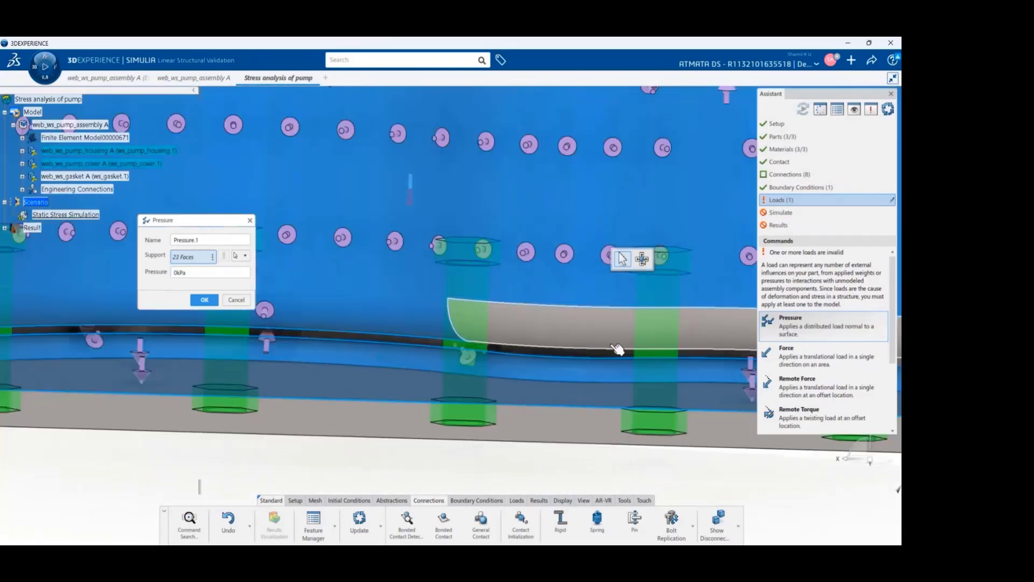
{"action": "left_click", "coordinate": [582, 356]}
{"action": "scroll", "coordinate": [589, 386], "scroll_direction": "down", "scroll_amount": 5}
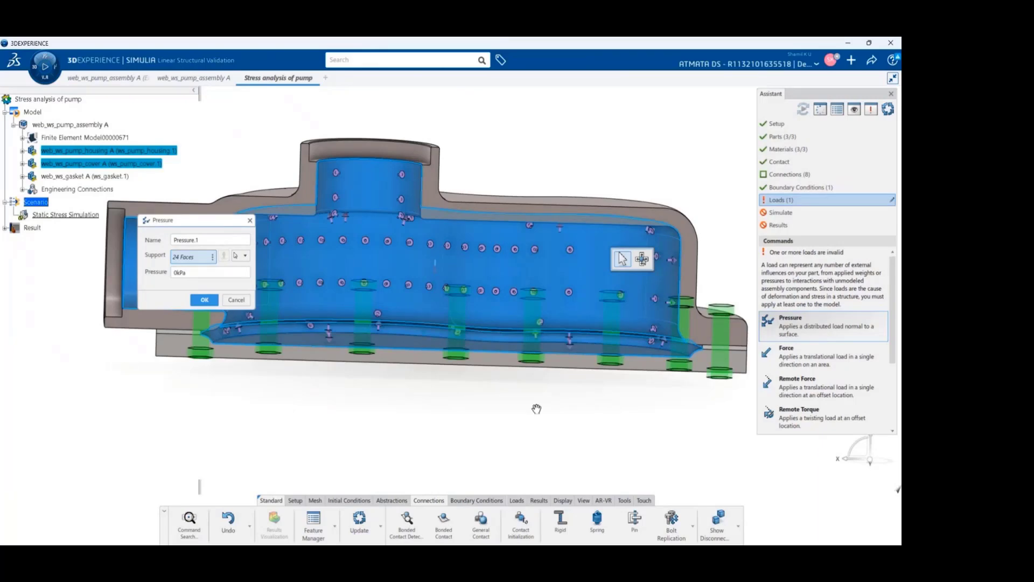
{"action": "mouse_move", "coordinate": [537, 409]}
{"action": "middle_mouse_down"}
{"action": "mouse_move", "coordinate": [501, 418]}
{"action": "mouse_move", "coordinate": [532, 409]}
{"action": "middle_mouse_up"}
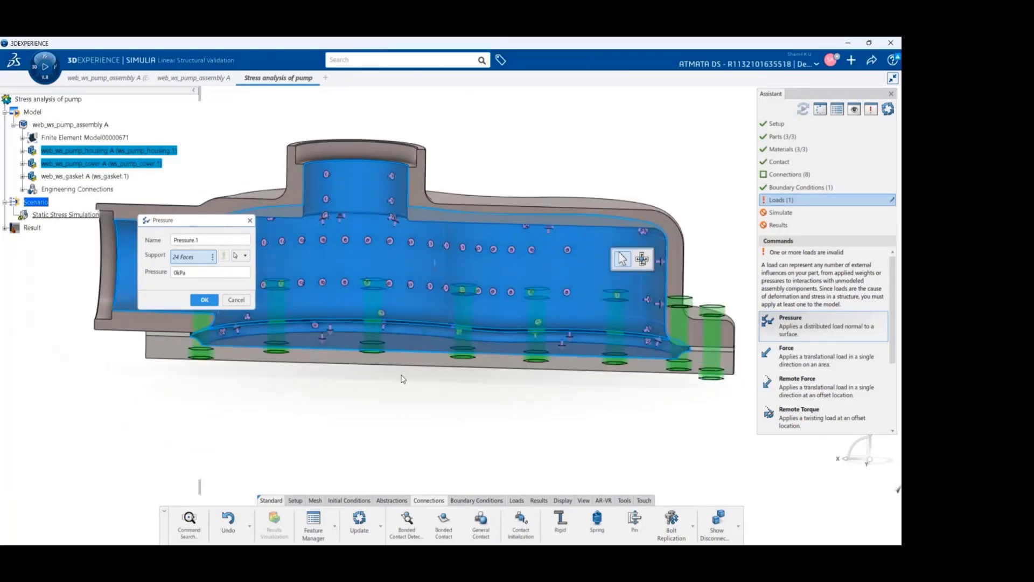
Set the pressure magnitude on the selected internal faces to 100 psi
{"action": "left_click", "coordinate": [190, 274]}
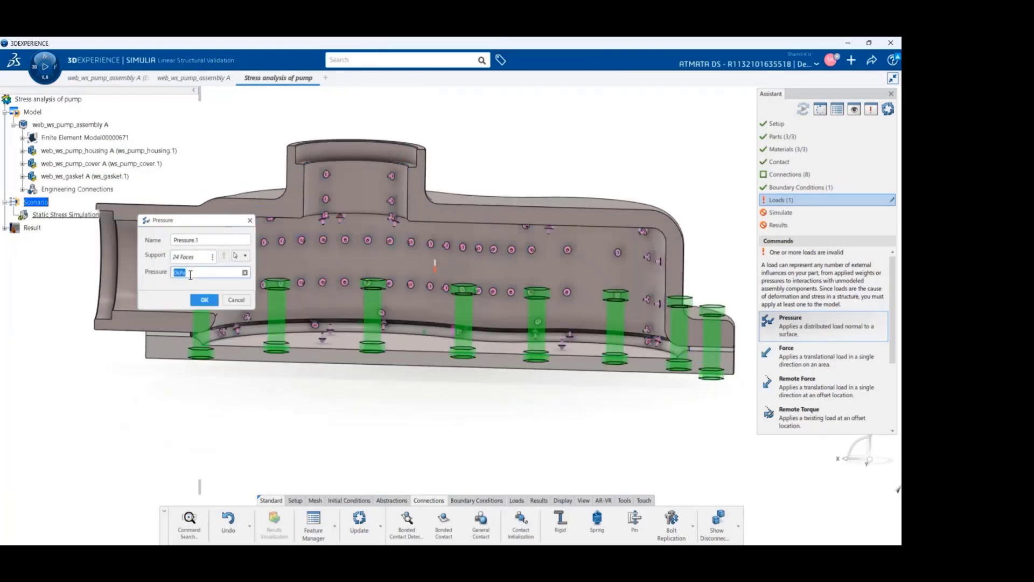
{"action": "type", "text": "100 p"}
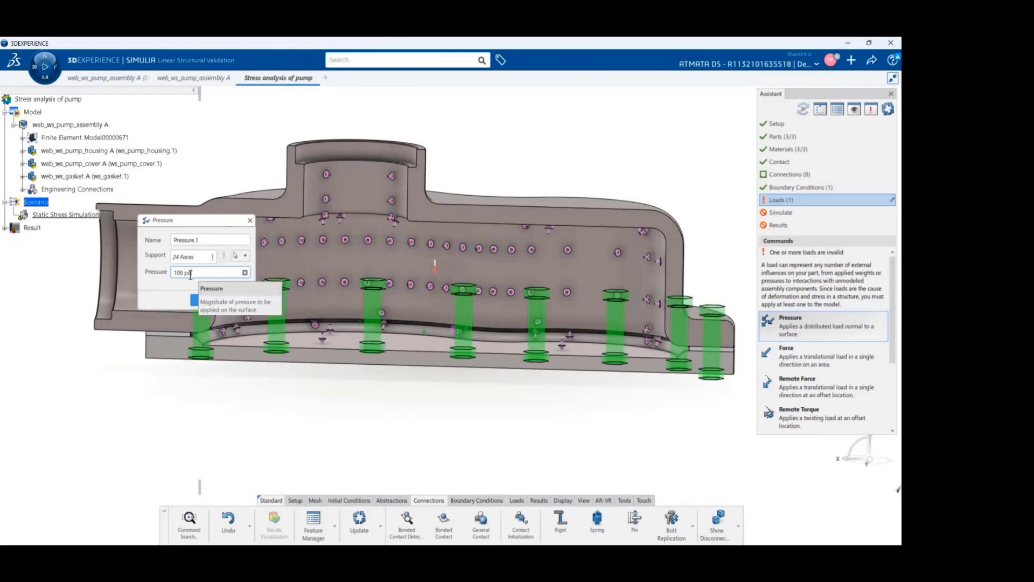
{"action": "type", "text": "si"}
{"action": "key", "text": "Tab"}
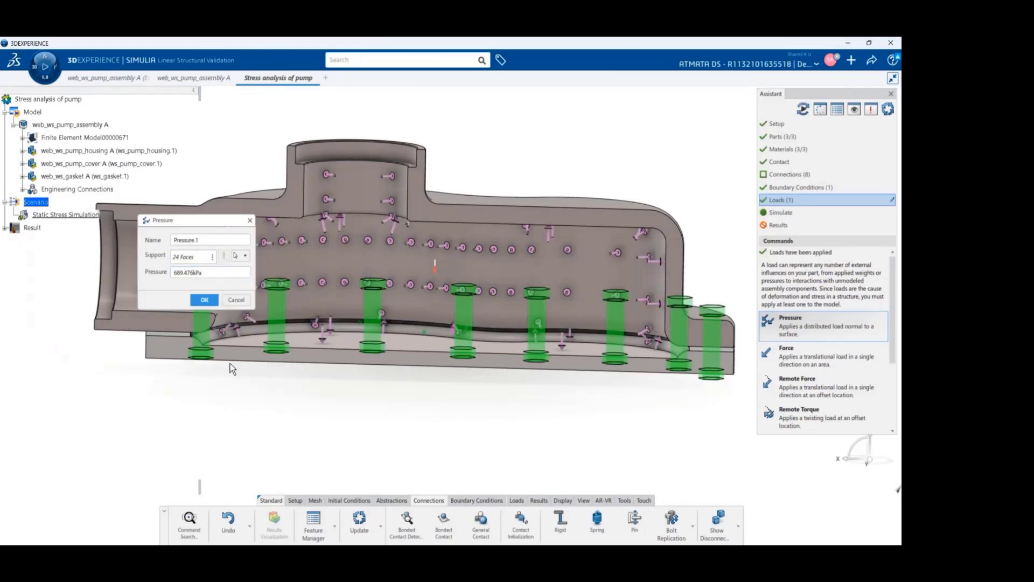
Start the Simulate command for the pump's static stress analysis
{"action": "left_click", "coordinate": [781, 212]}
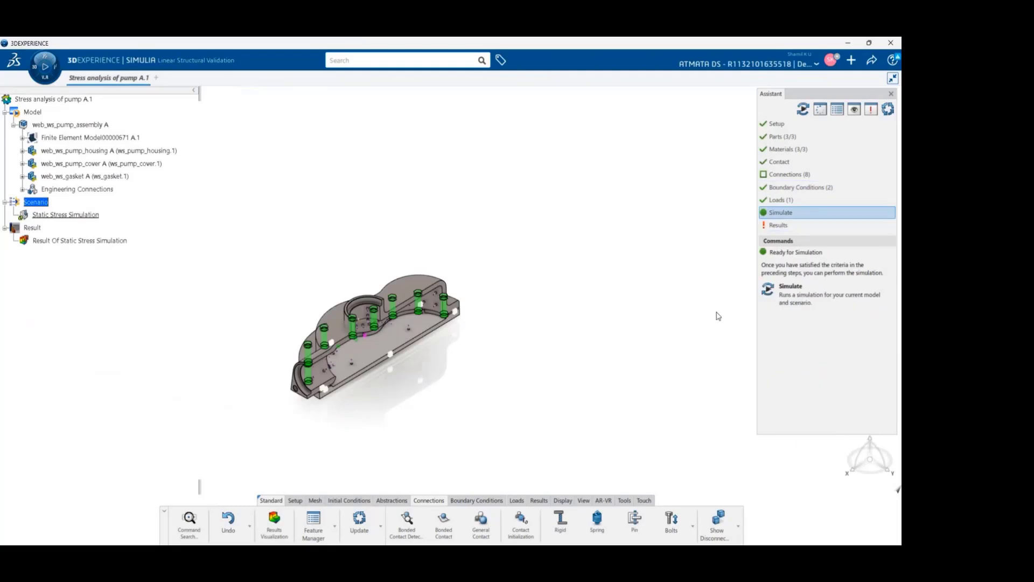
{"action": "left_click", "coordinate": [788, 299]}
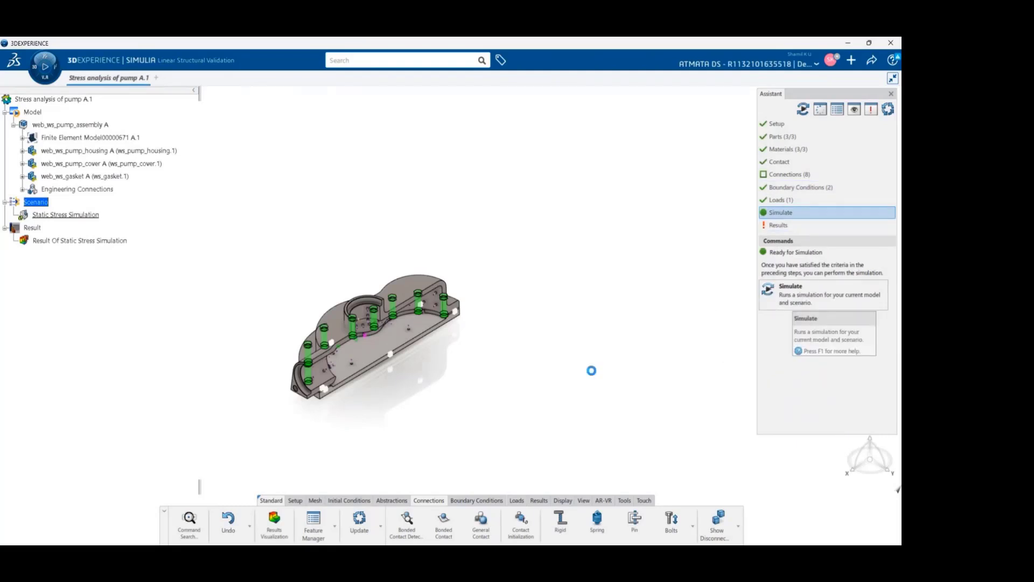
Switch the simulation's run location to Cloud and its license type to Credits
{"action": "left_click", "coordinate": [153, 155]}
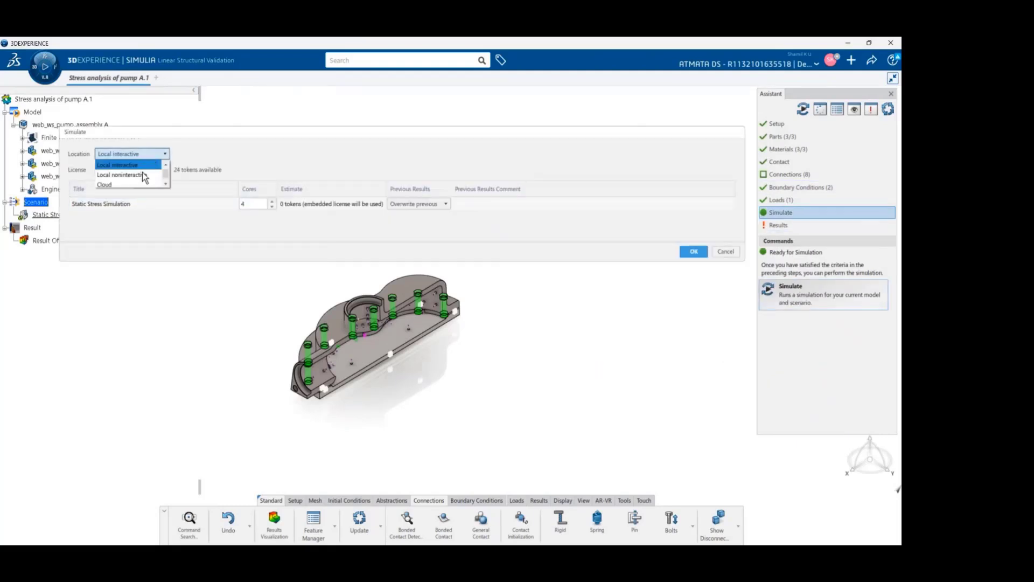
{"action": "left_click", "coordinate": [131, 184]}
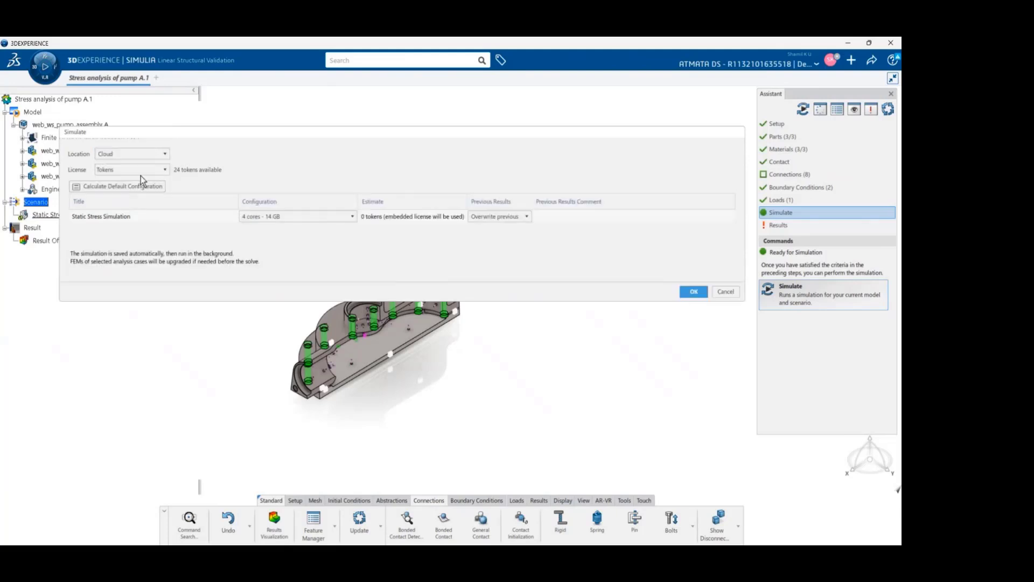
{"action": "left_click", "coordinate": [141, 171]}
{"action": "left_click", "coordinate": [141, 190]}
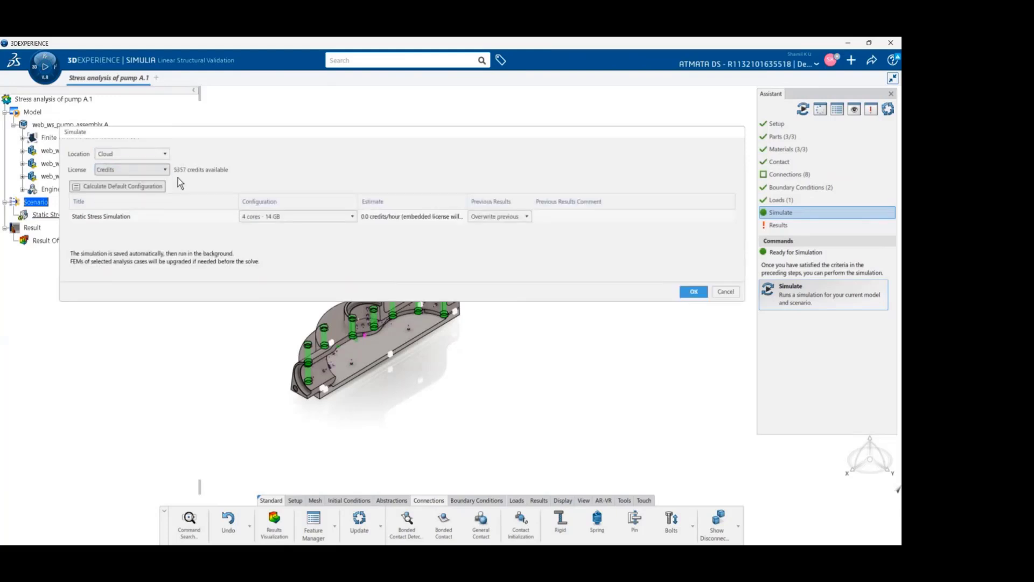
{"action": "left_click", "coordinate": [144, 170]}
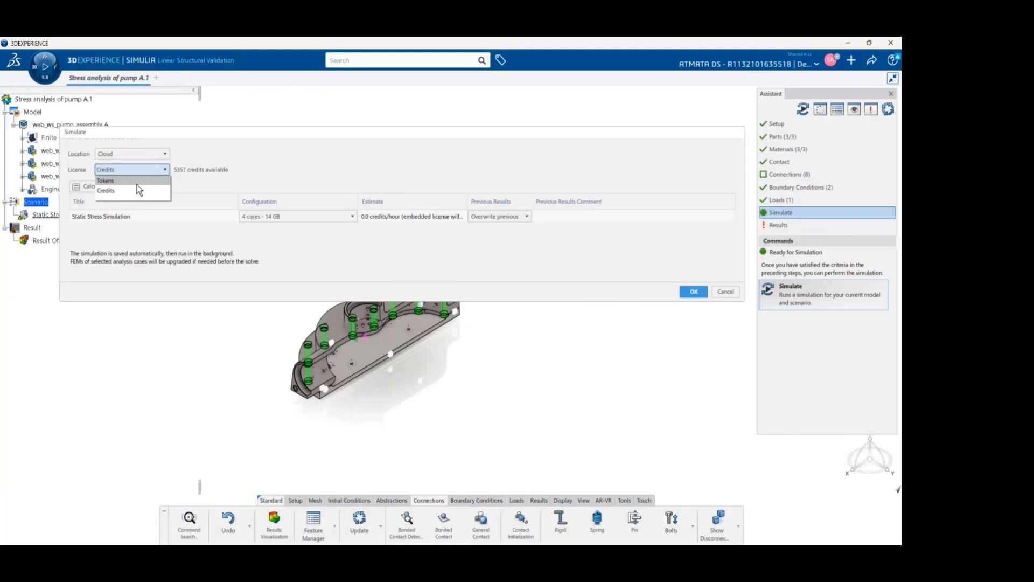
{"action": "left_click", "coordinate": [191, 176]}
Try the 96 cores - 1.4 TB (Multi-node) cloud configuration, and return to 4 cores - 14 GB
{"action": "left_click", "coordinate": [248, 217]}
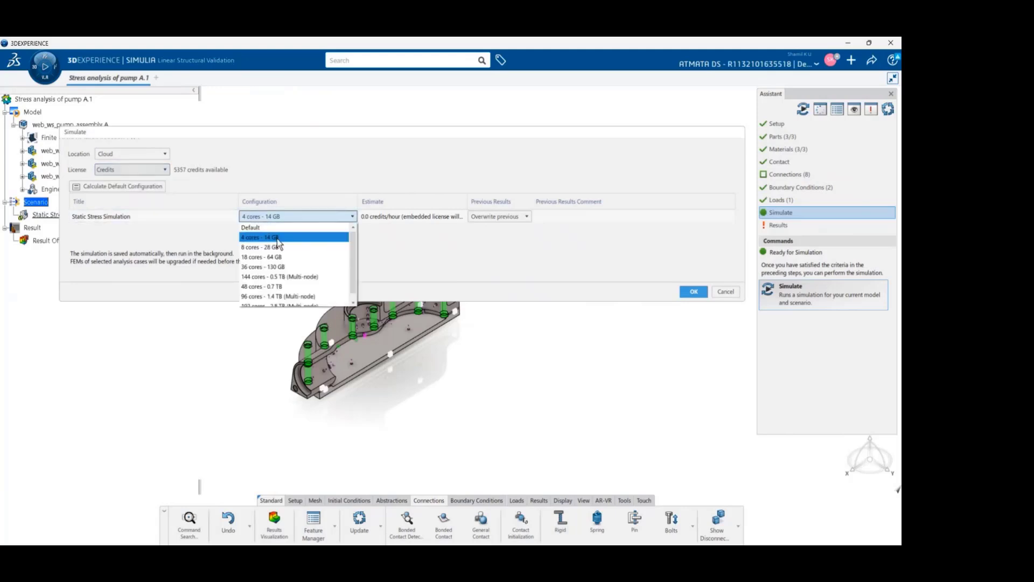
{"action": "scroll", "coordinate": [278, 263], "scroll_direction": "down", "scroll_amount": 1}
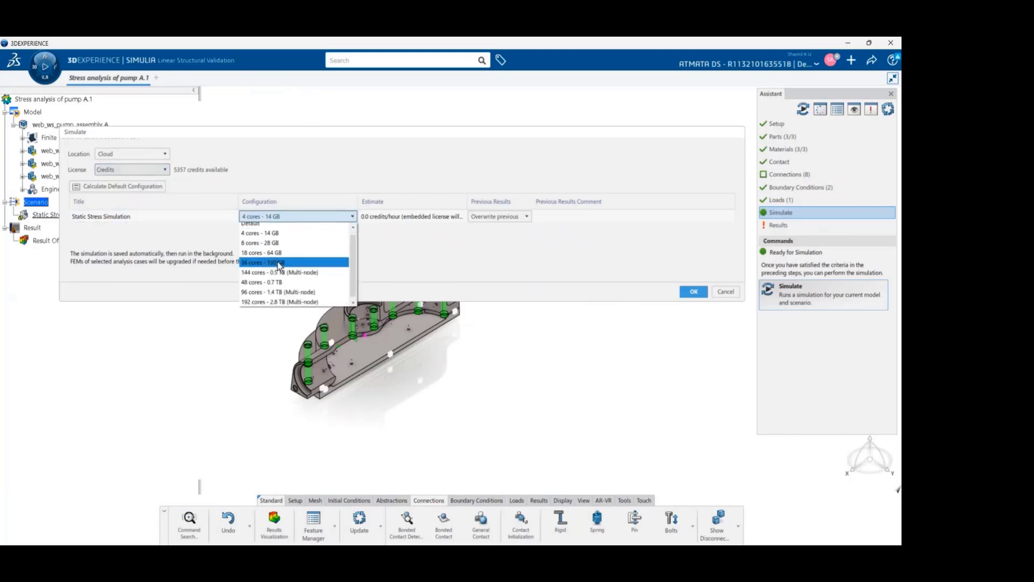
{"action": "left_click", "coordinate": [285, 292]}
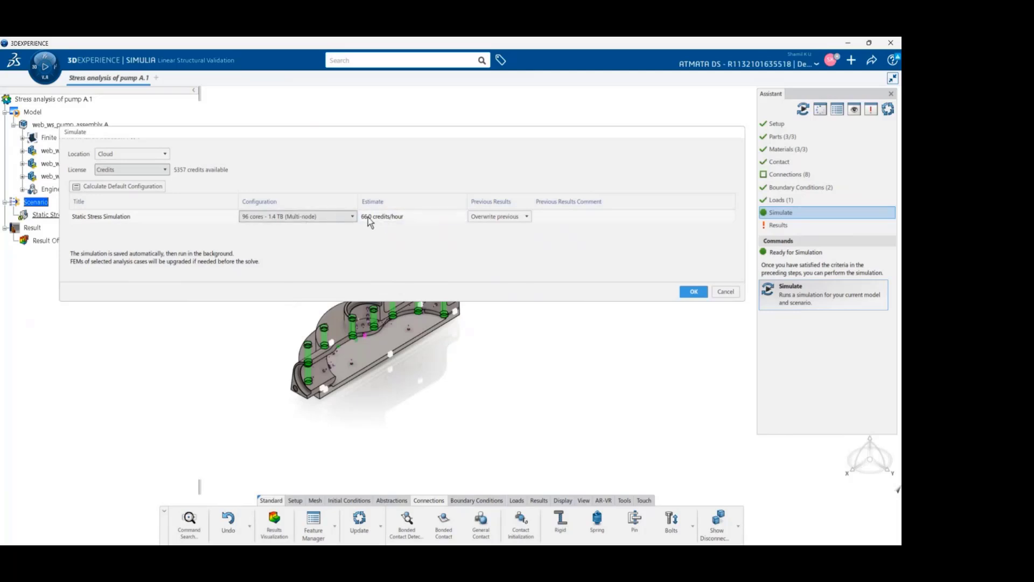
{"action": "left_click", "coordinate": [315, 224]}
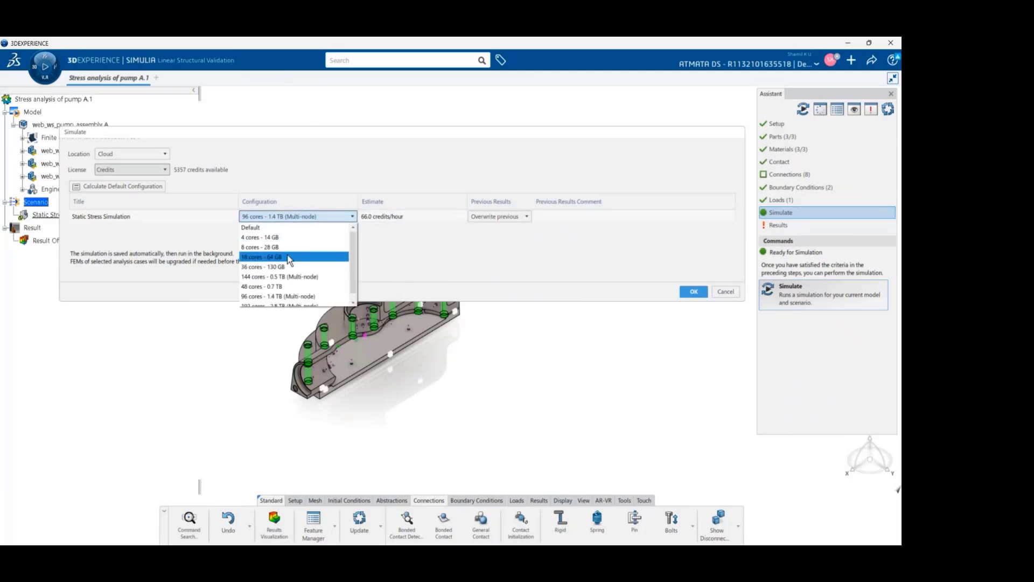
{"action": "left_click", "coordinate": [273, 240]}
Set the license type to Tokens and the run location to Local interactive, and run the simulation
{"action": "left_click", "coordinate": [152, 170]}
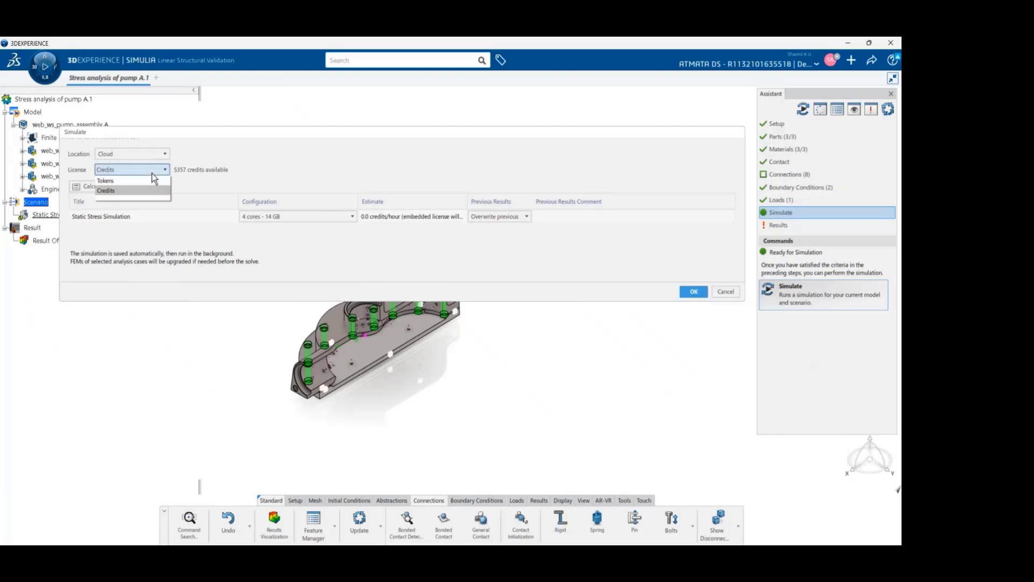
{"action": "left_click", "coordinate": [139, 183]}
{"action": "left_click", "coordinate": [147, 158]}
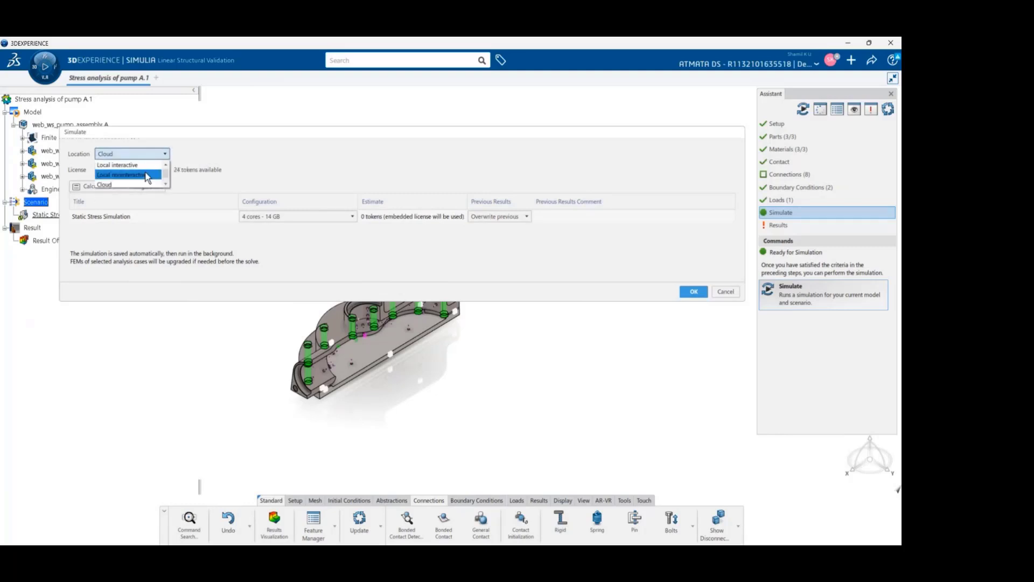
{"action": "left_click", "coordinate": [150, 171]}
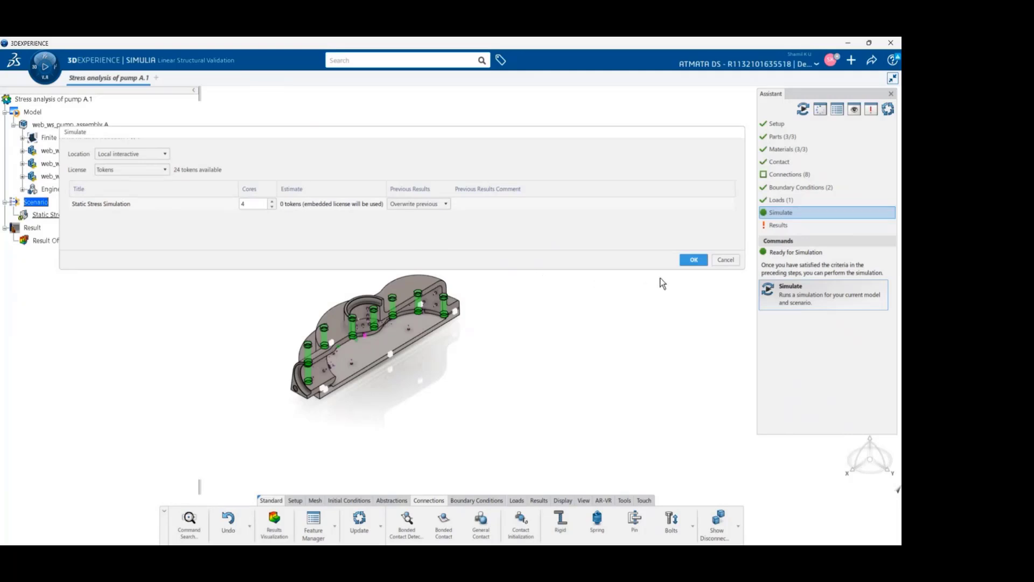
{"action": "left_click", "coordinate": [683, 262]}
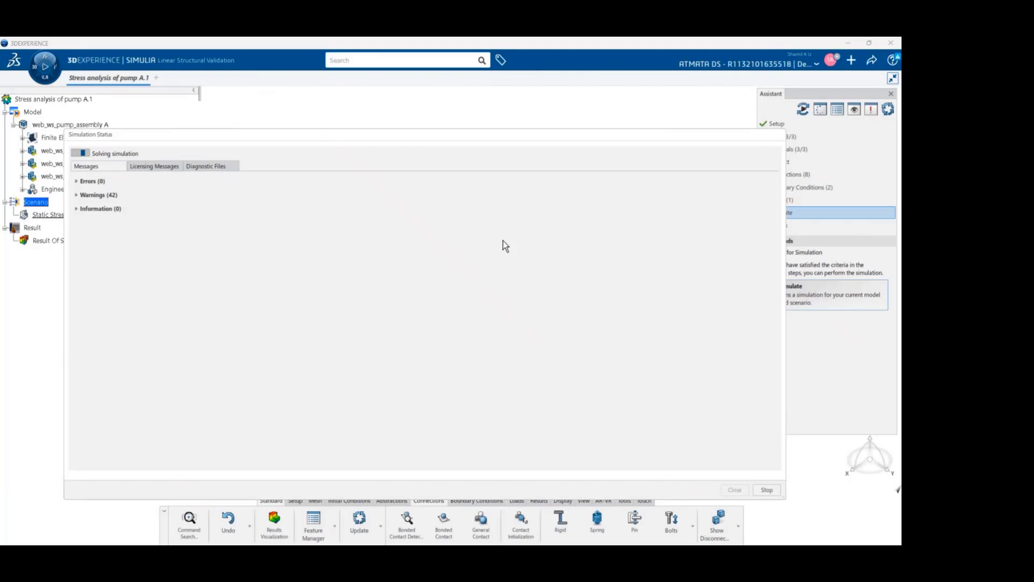
Review the Data, Message and Log diagnostic files while the static stress simulation solves, and close the status window once it completes
{"action": "left_click", "coordinate": [229, 166]}
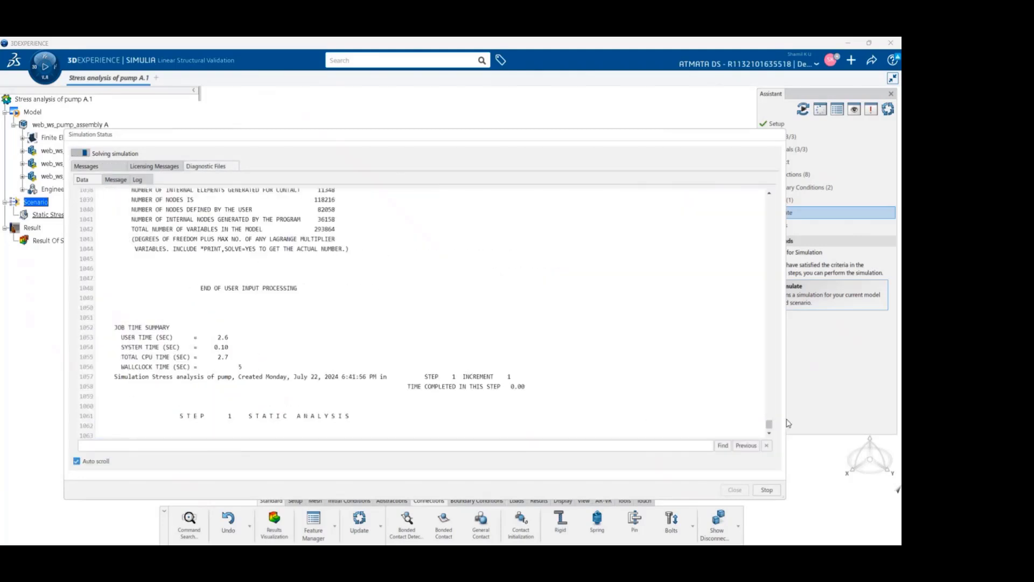
{"action": "left_click_drag", "start_coordinate": [769, 425], "coordinate": [784, 401]}
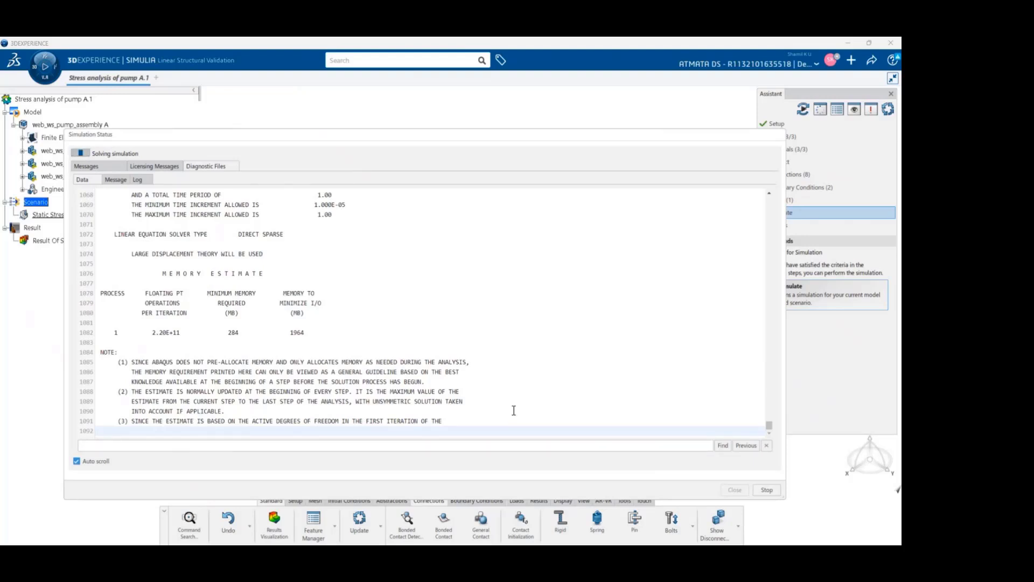
{"action": "left_click", "coordinate": [120, 181]}
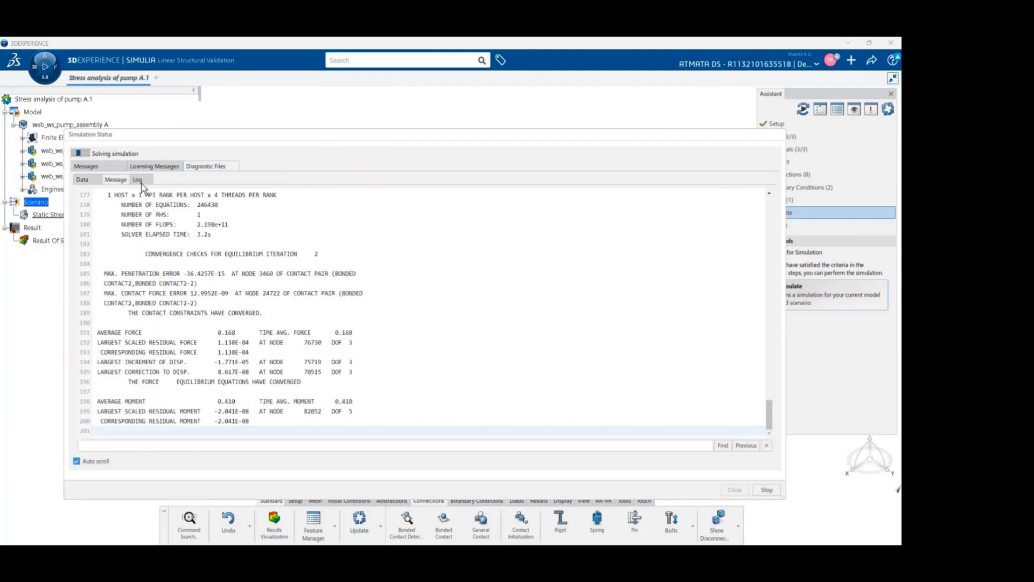
{"action": "left_click", "coordinate": [141, 181]}
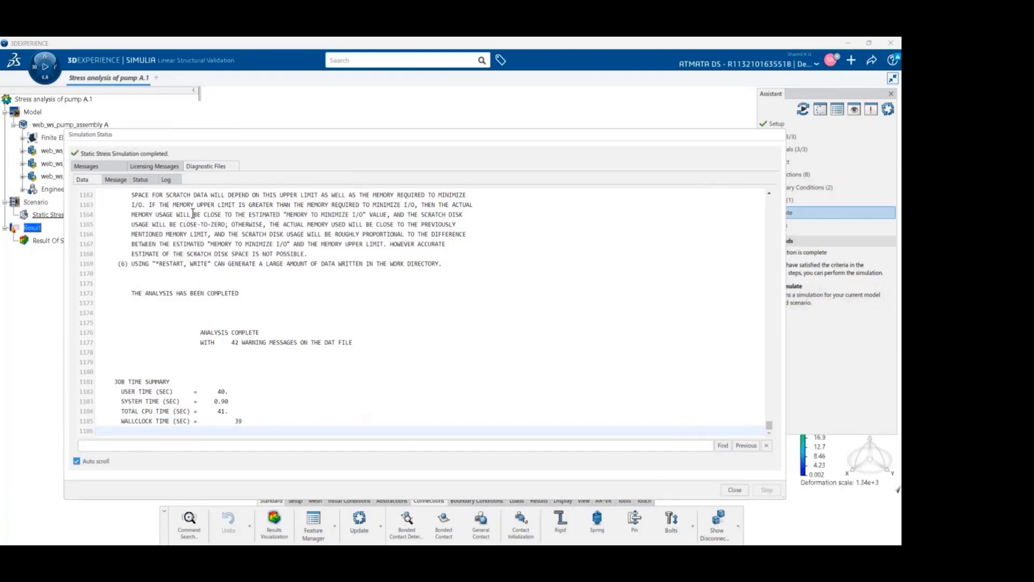
{"action": "left_click", "coordinate": [734, 490]}
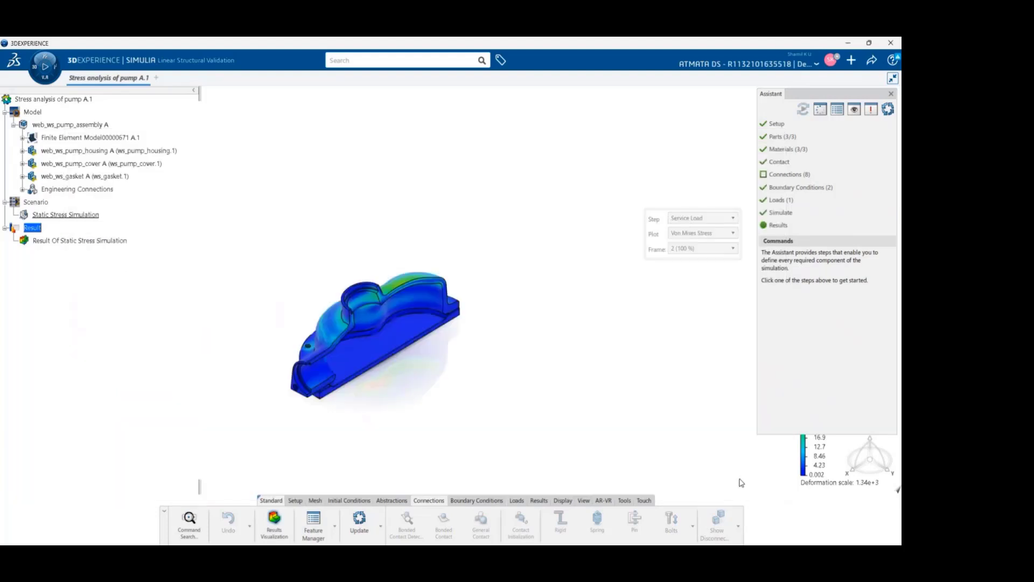
Hide the model tree and the Assistant, and examine the von Mises stress plot around the inside of the pump housing
{"action": "left_click", "coordinate": [192, 91]}
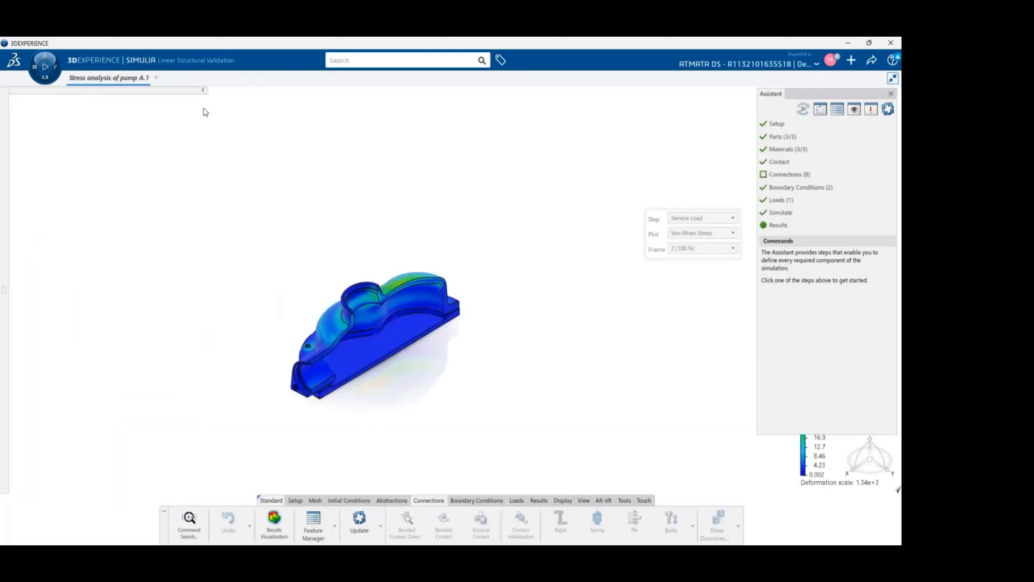
{"action": "left_click", "coordinate": [891, 94]}
{"action": "scroll", "coordinate": [295, 396], "scroll_direction": "up", "scroll_amount": 4}
{"action": "scroll", "coordinate": [514, 357], "scroll_direction": "down", "scroll_amount": 1}
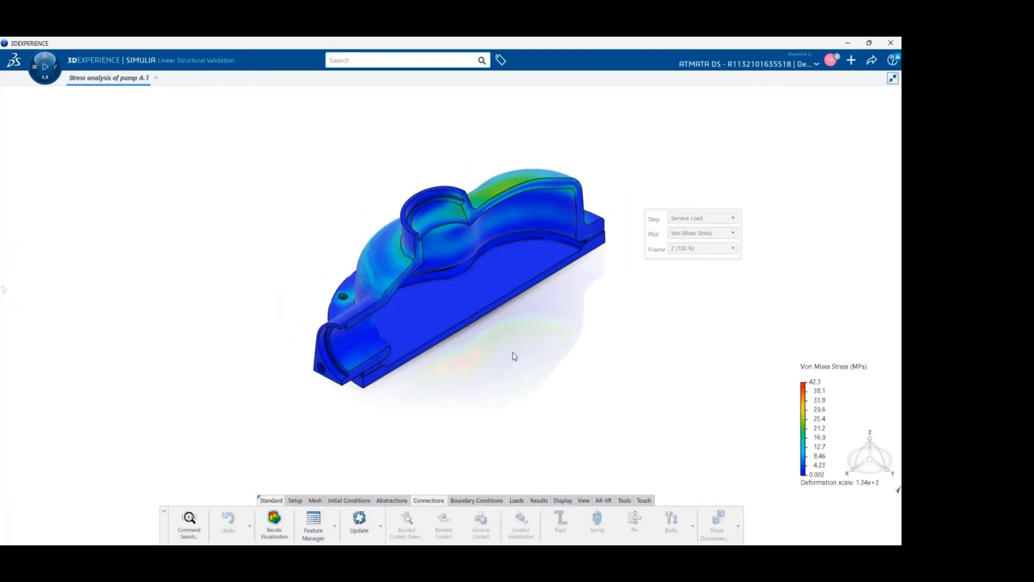
{"action": "mouse_move", "coordinate": [515, 356]}
{"action": "middle_mouse_down"}
{"action": "mouse_move", "coordinate": [432, 325]}
{"action": "mouse_move", "coordinate": [416, 340]}
{"action": "mouse_move", "coordinate": [458, 337]}
{"action": "mouse_move", "coordinate": [499, 352]}
{"action": "middle_mouse_up"}
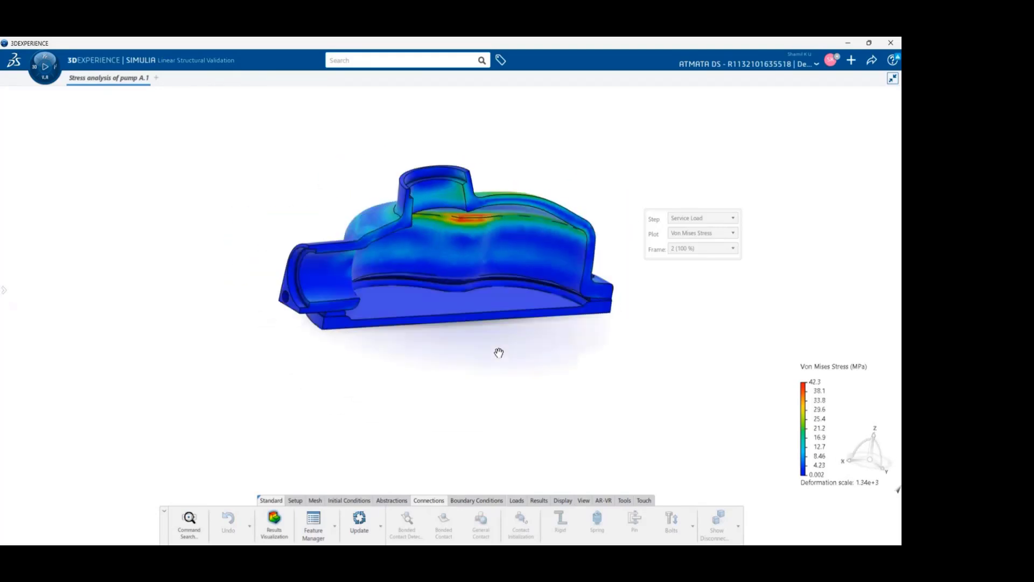
Show the Displacement plot for the Service Load step and examine it from the flange side of the pump
{"action": "left_click", "coordinate": [717, 236]}
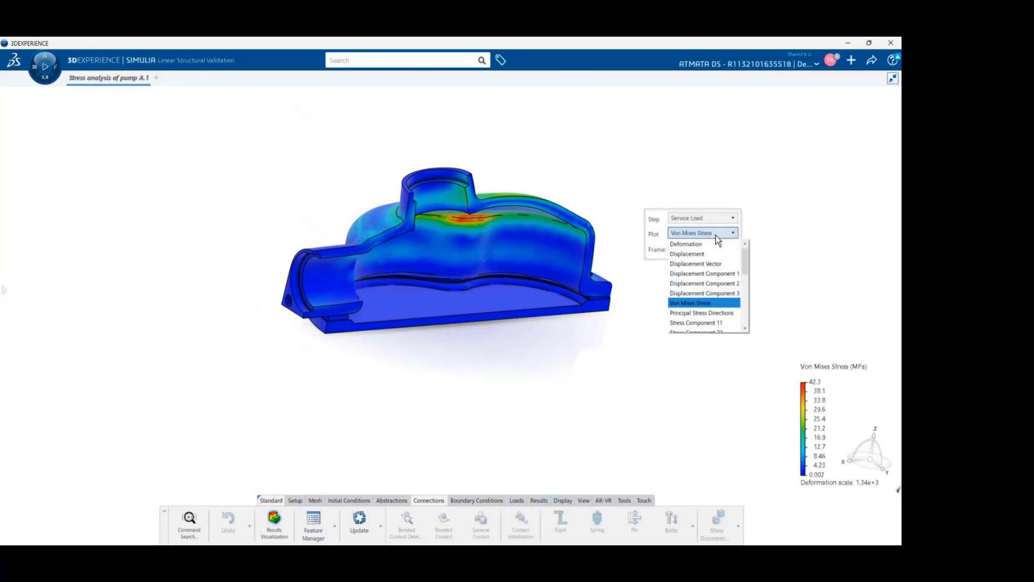
{"action": "left_click", "coordinate": [687, 254]}
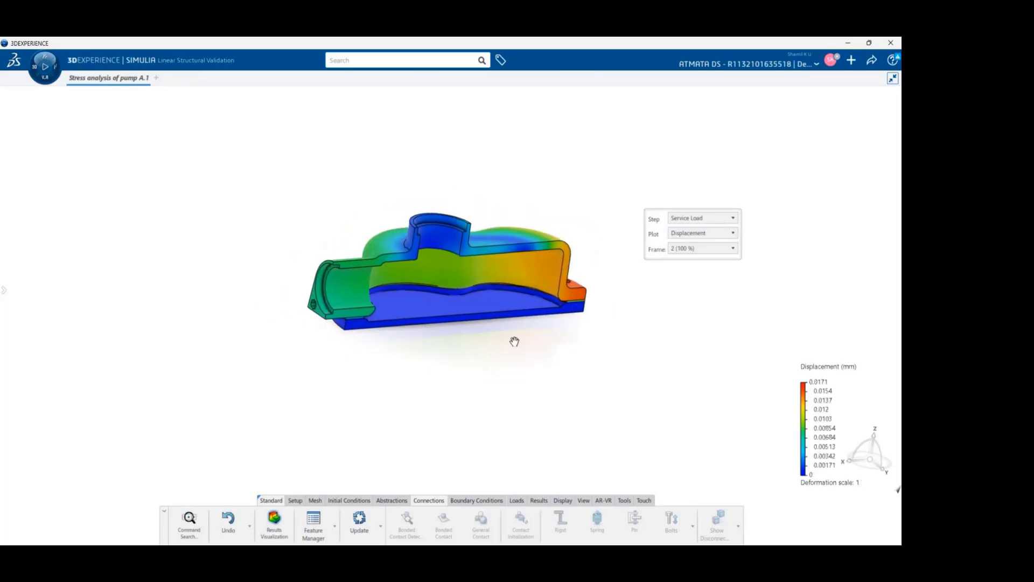
{"action": "middle_click_drag", "start_coordinate": [515, 341], "coordinate": [442, 335]}
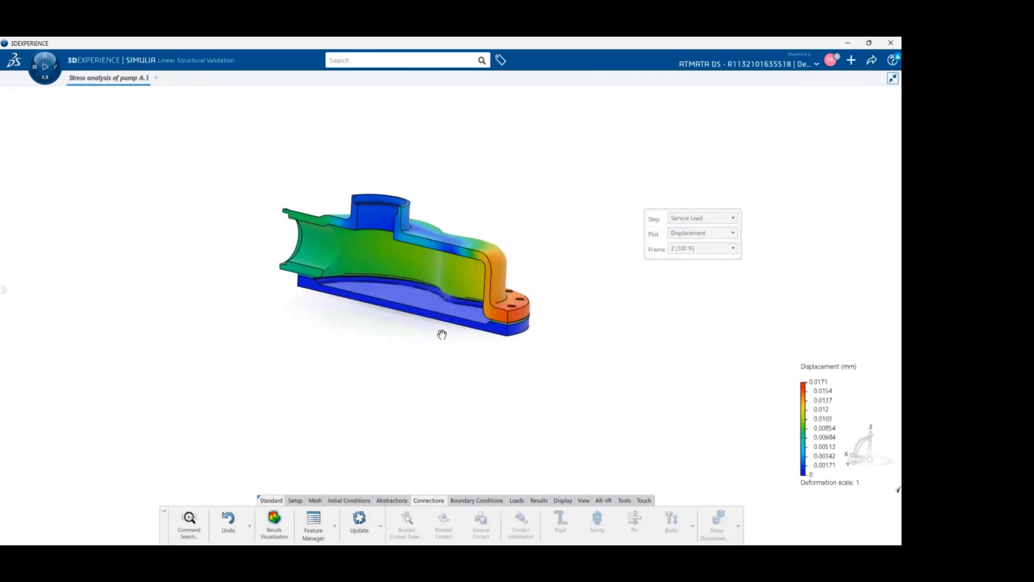
{"action": "scroll", "coordinate": [486, 304], "scroll_direction": "up", "scroll_amount": 3}
{"action": "scroll", "coordinate": [488, 308], "scroll_direction": "down", "scroll_amount": 3}
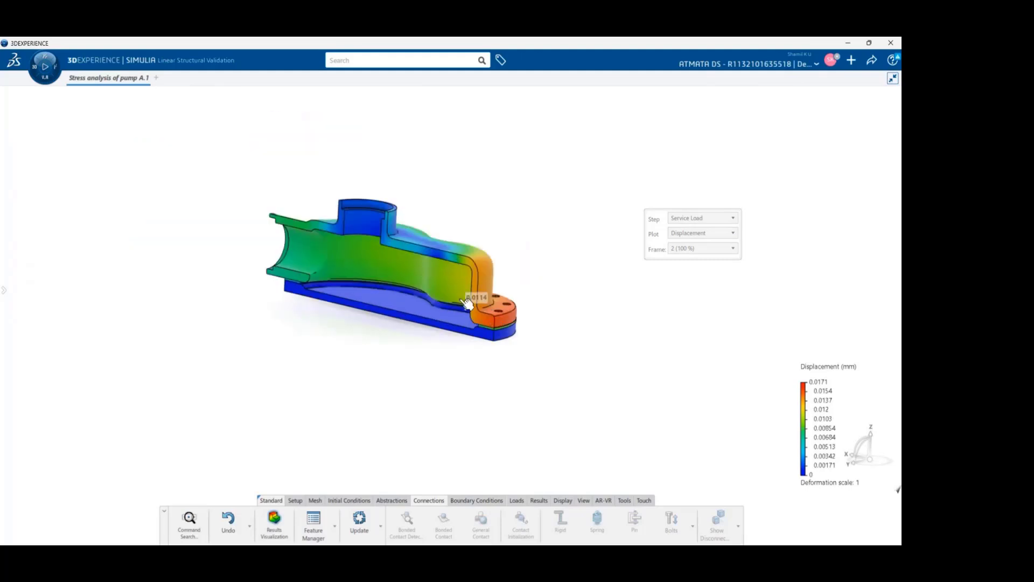
Open the list of available result plots for the Service Load step
{"action": "left_click", "coordinate": [691, 234]}
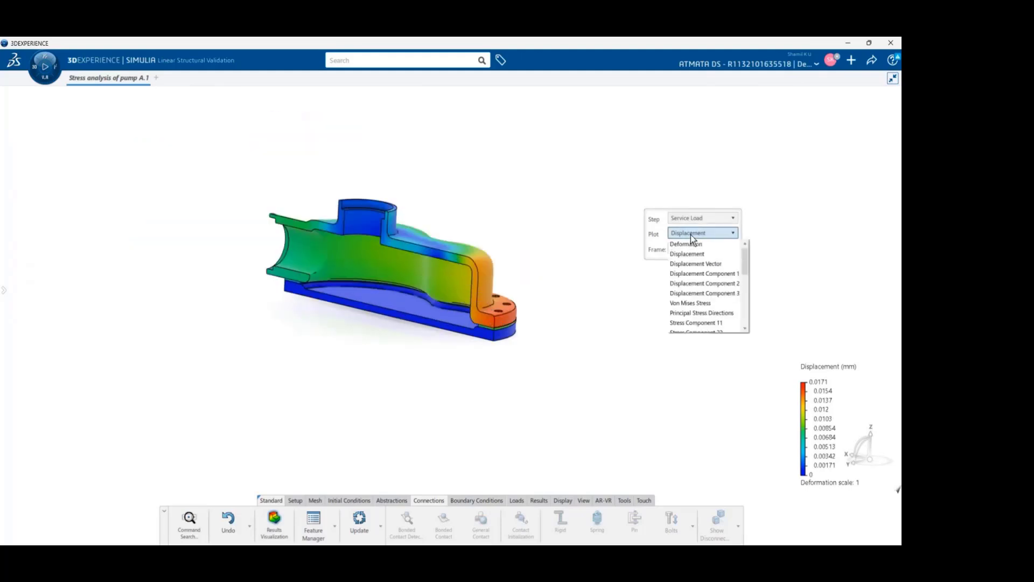